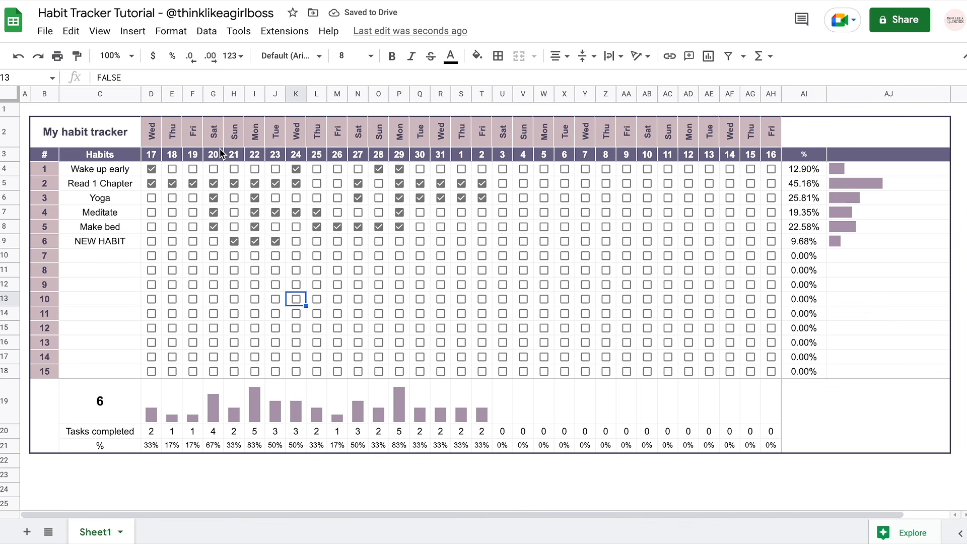
Change the tracker's start date in D3 to August 1, 2022, and change it again to August 16, 2022
{"action": "double_click", "coordinate": [156, 156]}
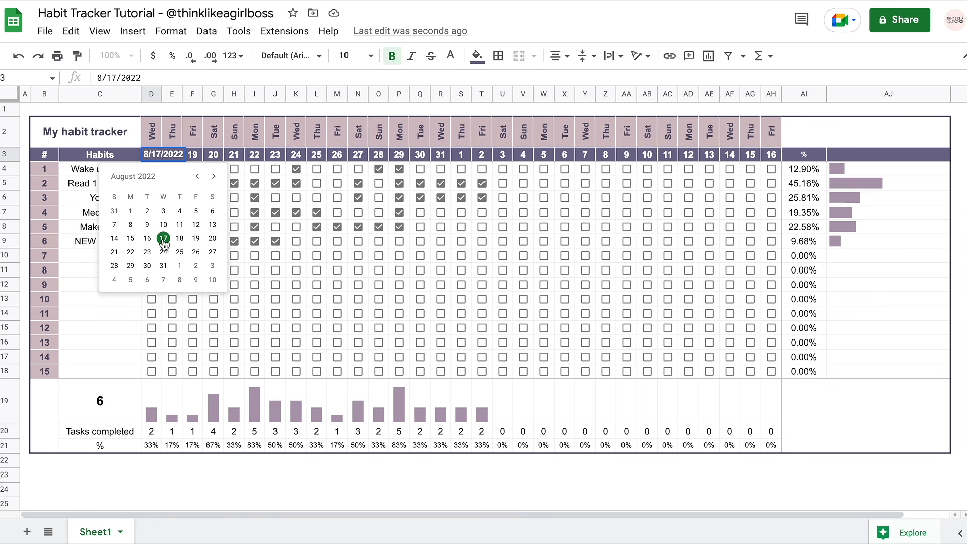
{"action": "left_click", "coordinate": [131, 210]}
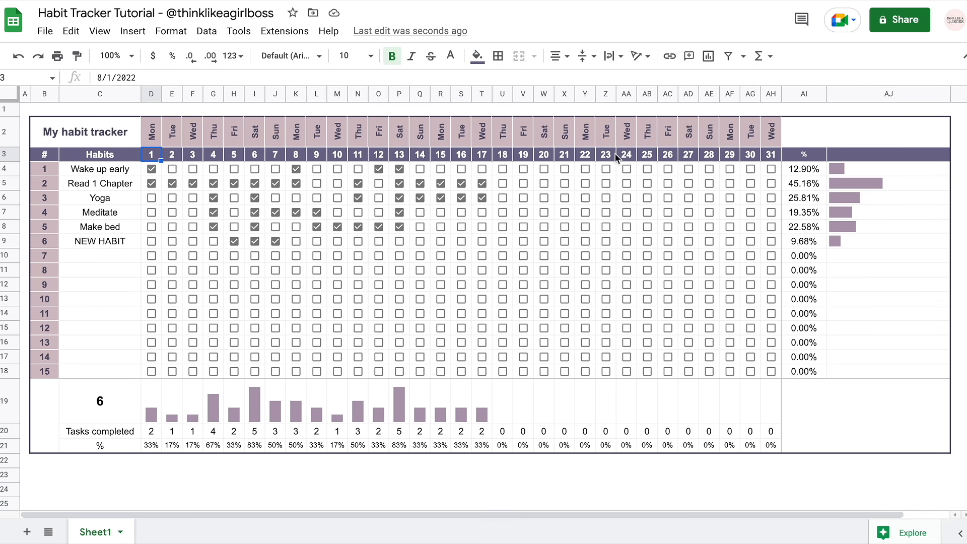
{"action": "double_click", "coordinate": [152, 157]}
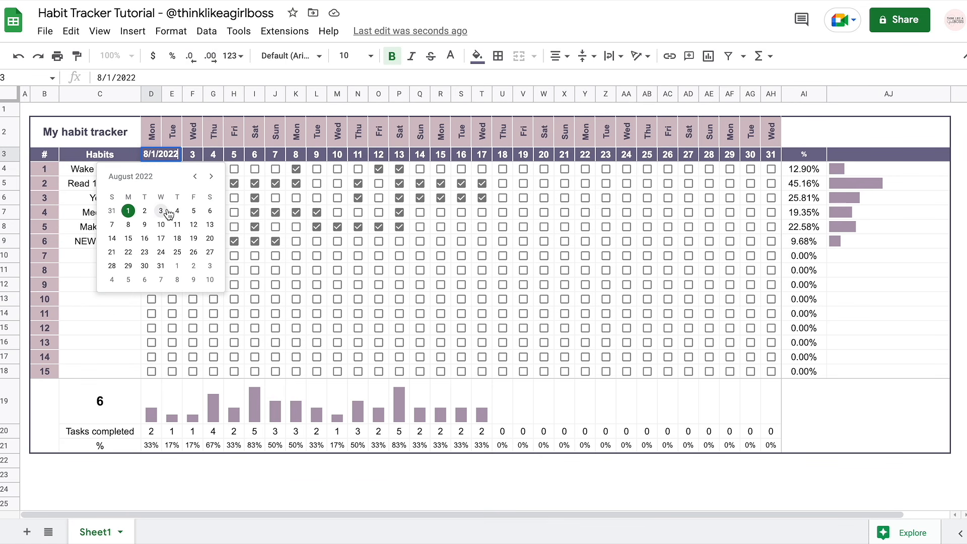
{"action": "left_click", "coordinate": [146, 239]}
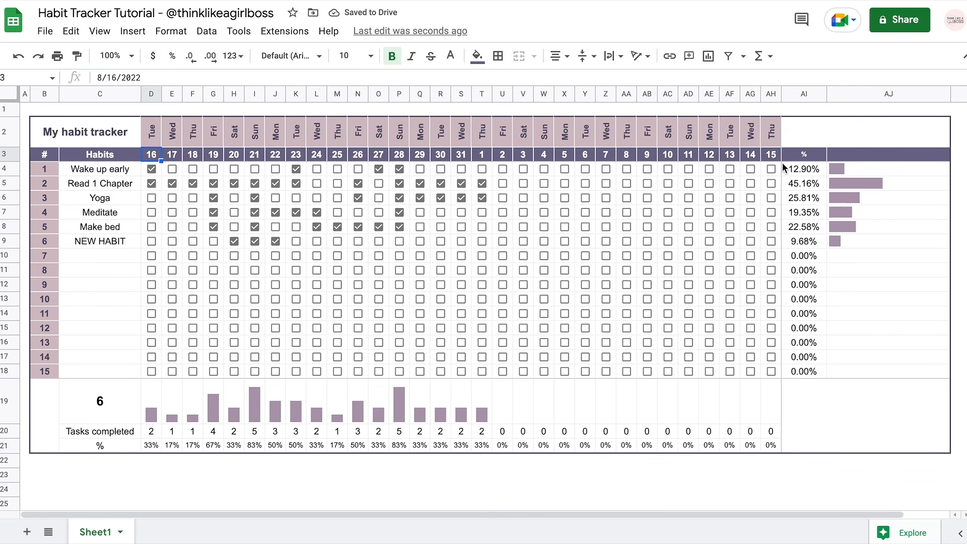
Tick off habits on several days, including Read 1 Chapter, Yoga, Meditate and NEW HABIT on Saturday the 27th
{"action": "left_click", "coordinate": [483, 212]}
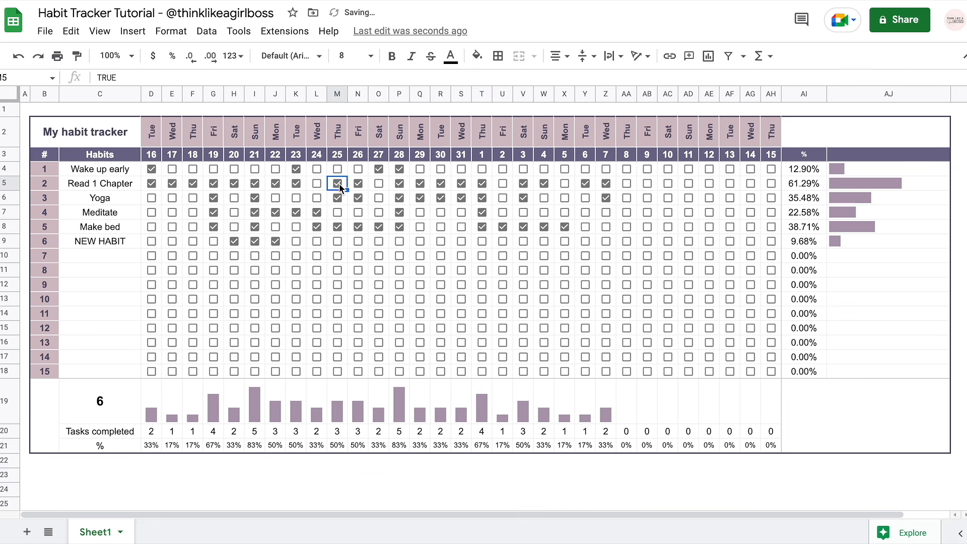
{"action": "left_click", "coordinate": [380, 188]}
{"action": "left_click", "coordinate": [380, 198]}
{"action": "left_click", "coordinate": [379, 212]}
{"action": "left_click", "coordinate": [378, 242]}
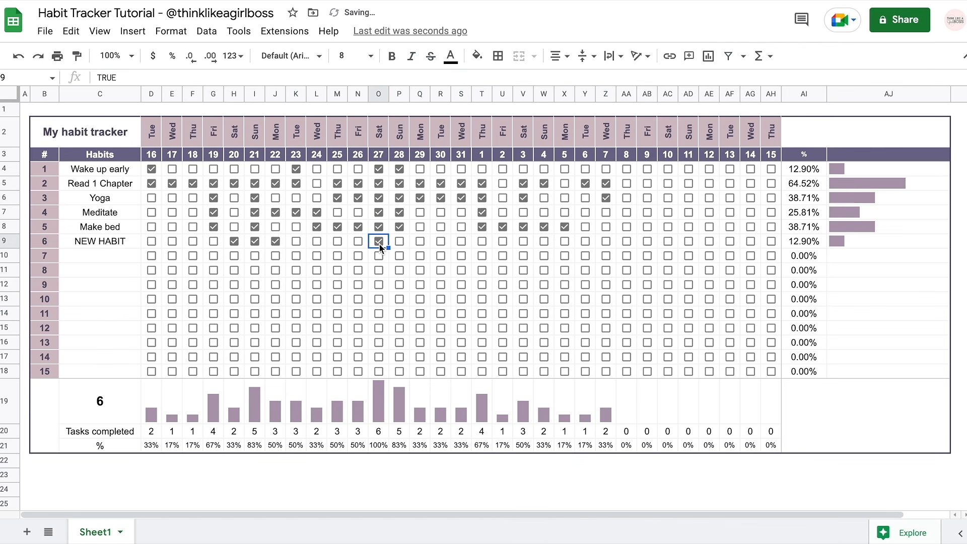
{"action": "left_click", "coordinate": [441, 241]}
{"action": "left_click", "coordinate": [441, 227]}
{"action": "left_click", "coordinate": [420, 212]}
{"action": "left_click", "coordinate": [358, 212]}
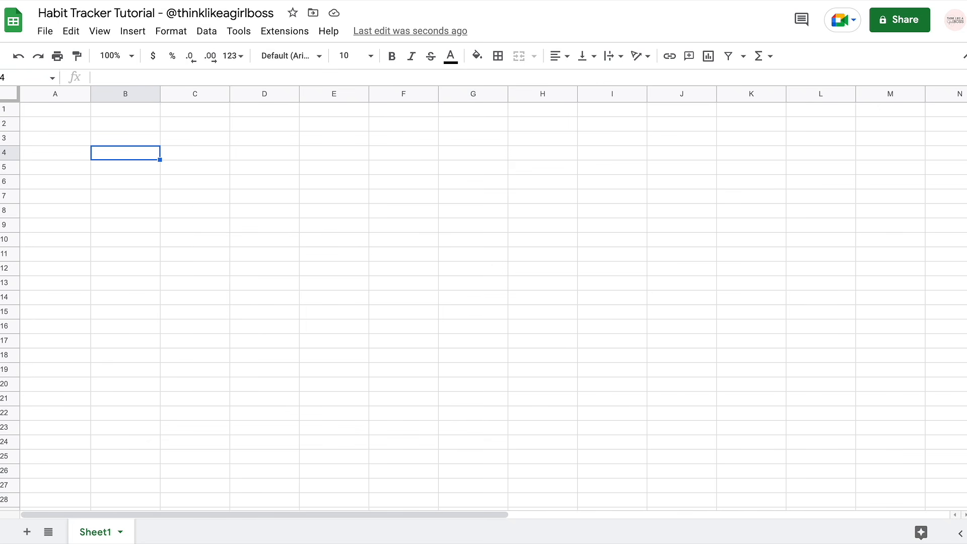
{"action": "type", "text": "1"}
{"action": "key", "text": "Return"}
{"action": "type", "text": "2"}
{"action": "key", "text": "Return"}
{"action": "type", "text": "3"}
{"action": "left_click", "coordinate": [126, 167]}
{"action": "left_click_drag", "start_coordinate": [125, 153], "coordinate": [126, 167]}
{"action": "key", "text": "shift+Down"}
{"action": "key", "text": "Delete"}
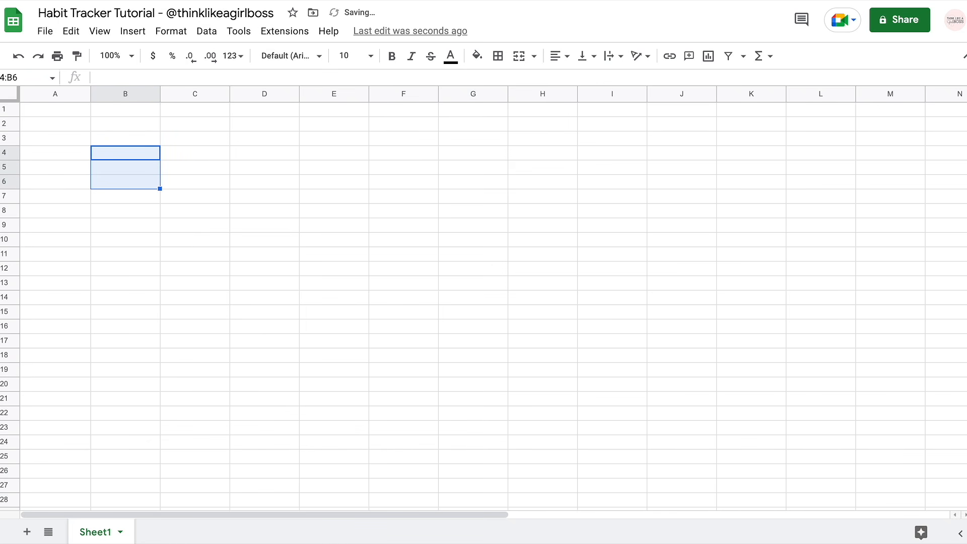
Start a SEQUENCE formula in cell B4 and expand the function's help
{"action": "key", "text": "Down"}
{"action": "key", "text": "Up"}
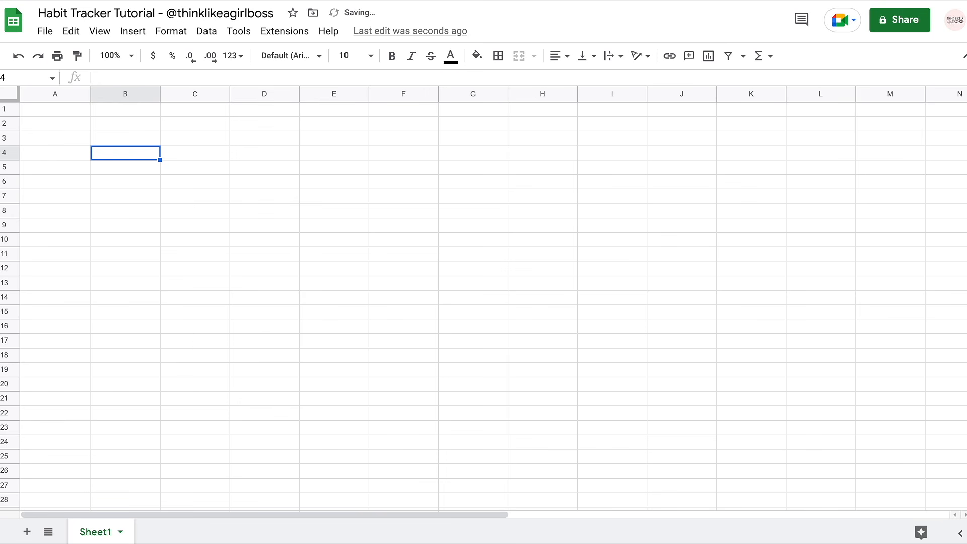
{"action": "type", "text": "="}
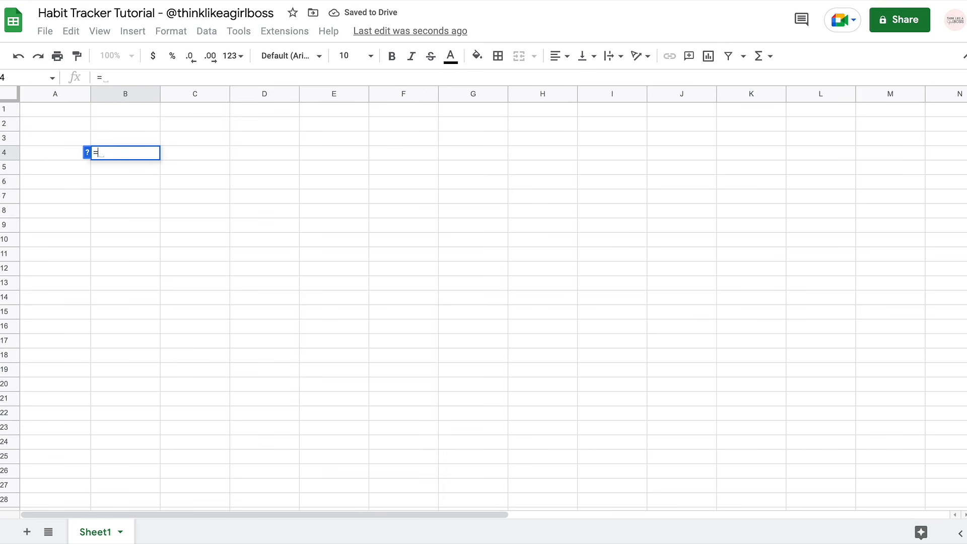
{"action": "type", "text": "seq"}
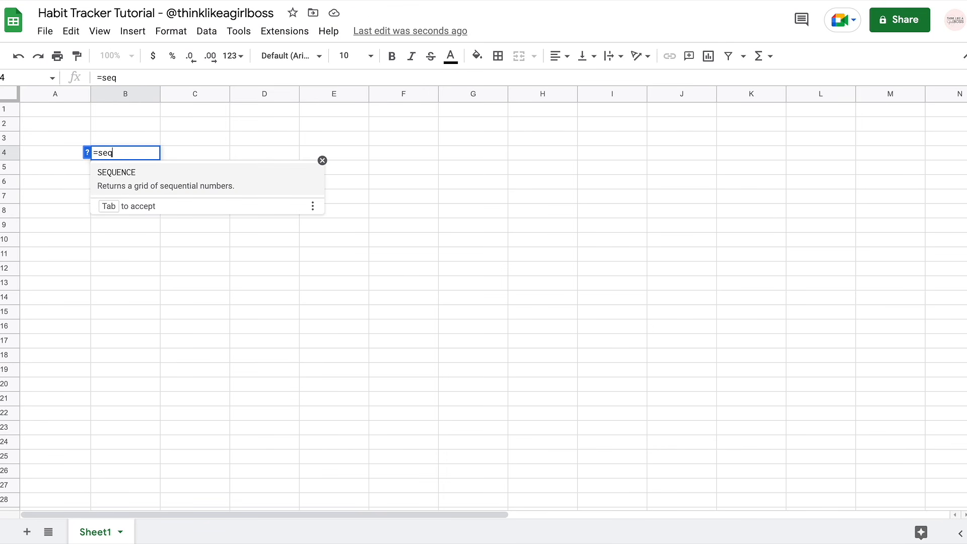
{"action": "left_click", "coordinate": [119, 188]}
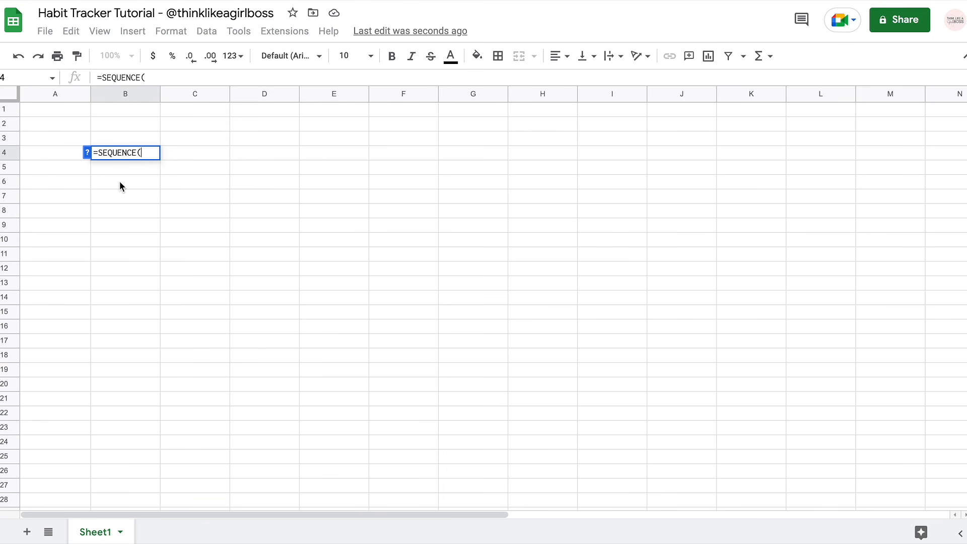
{"action": "left_click", "coordinate": [88, 154]}
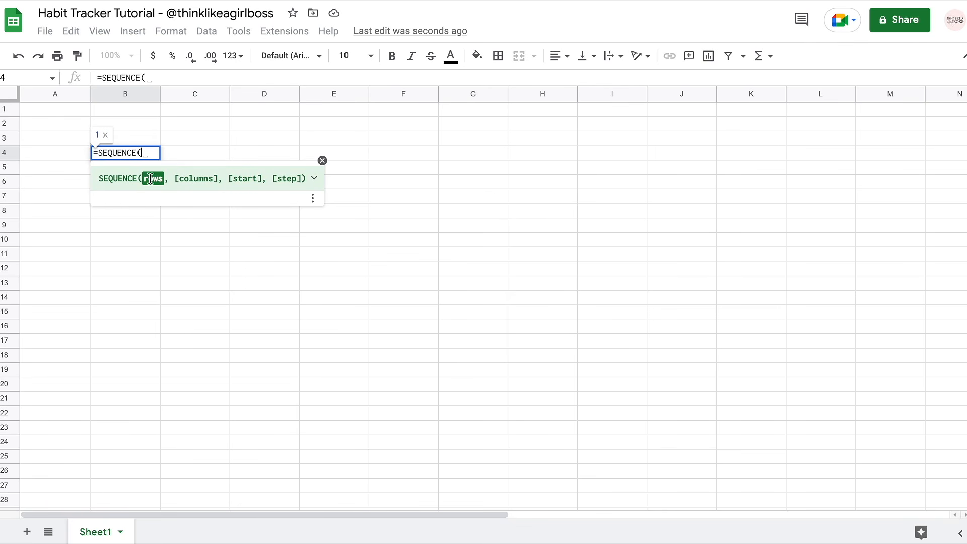
{"action": "left_click", "coordinate": [315, 179]}
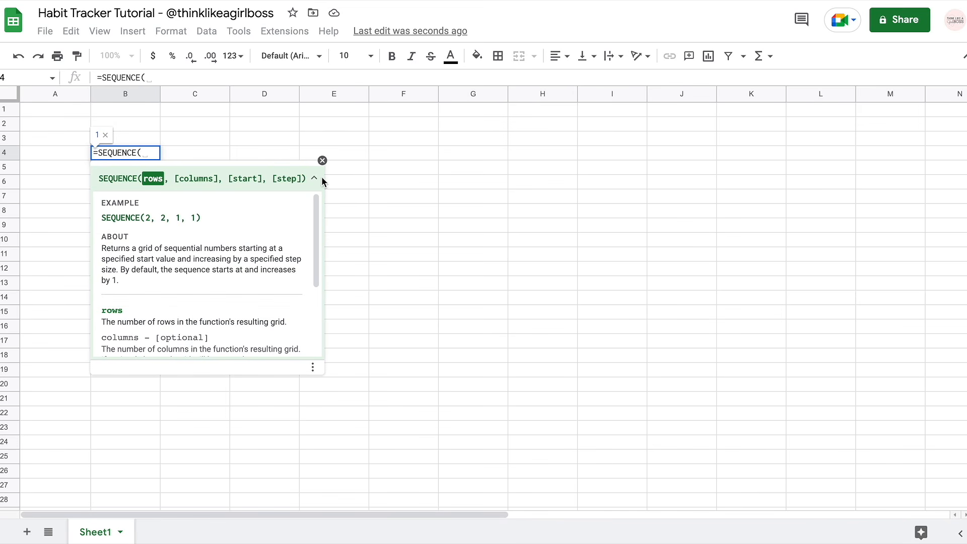
Complete the SEQUENCE formula in B4 with 15 rows, 1 column, a start of 1 and a step of 1
{"action": "left_click", "coordinate": [145, 152]}
{"action": "type", "text": "15"}
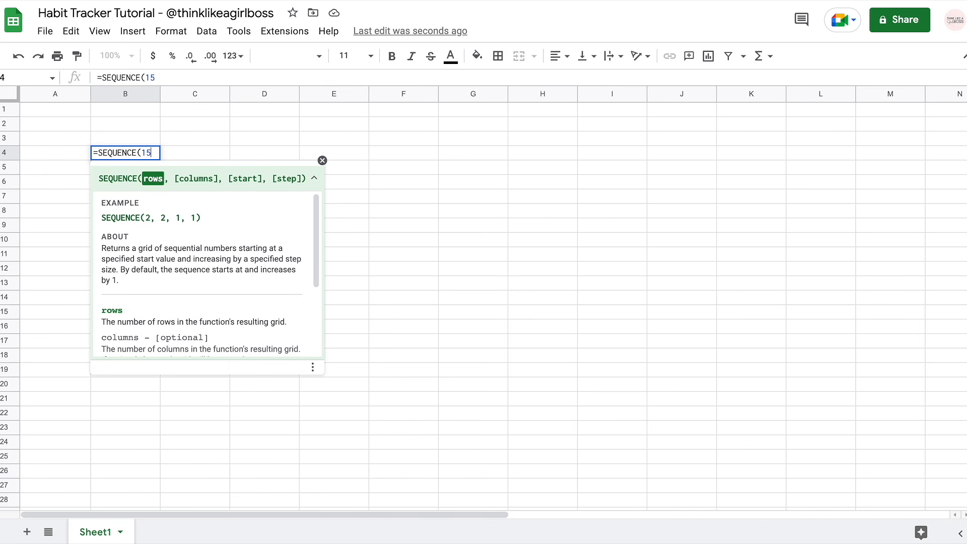
{"action": "type", "text": ",1,"}
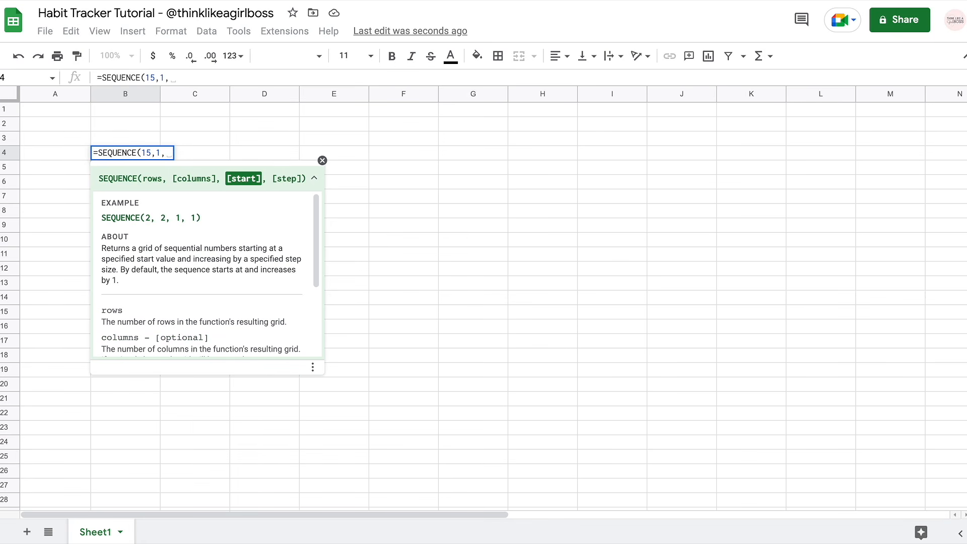
{"action": "type", "text": "1,"}
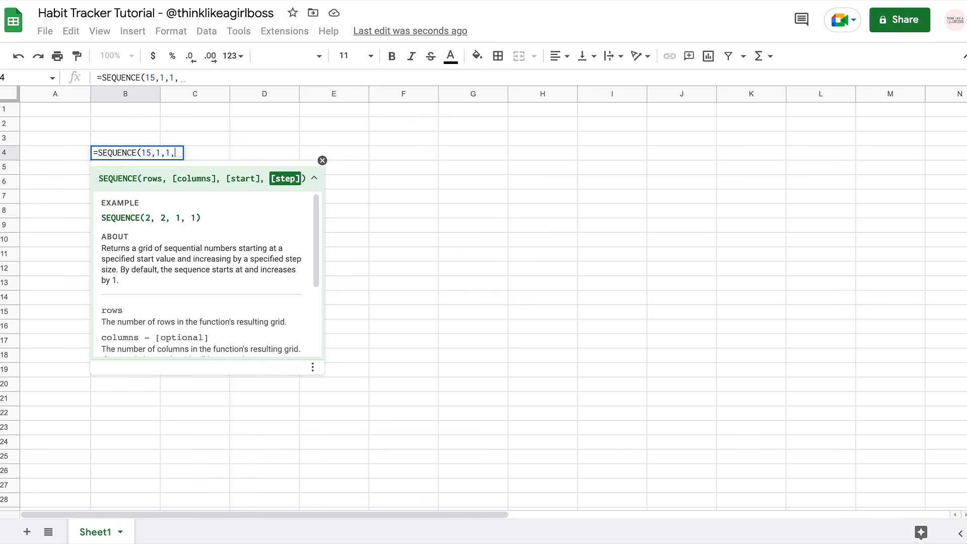
{"action": "type", "text": "1"}
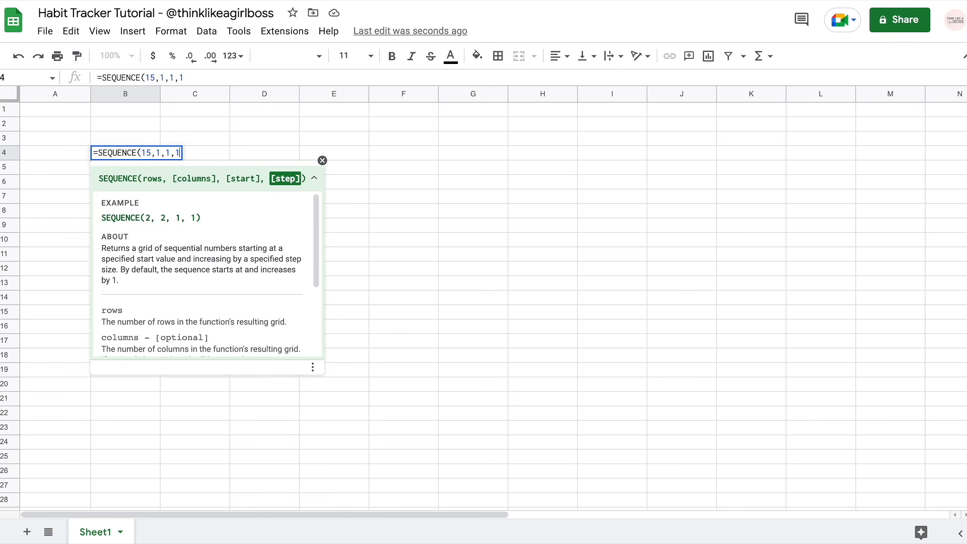
{"action": "type", "text": ")"}
{"action": "key", "text": "Return"}
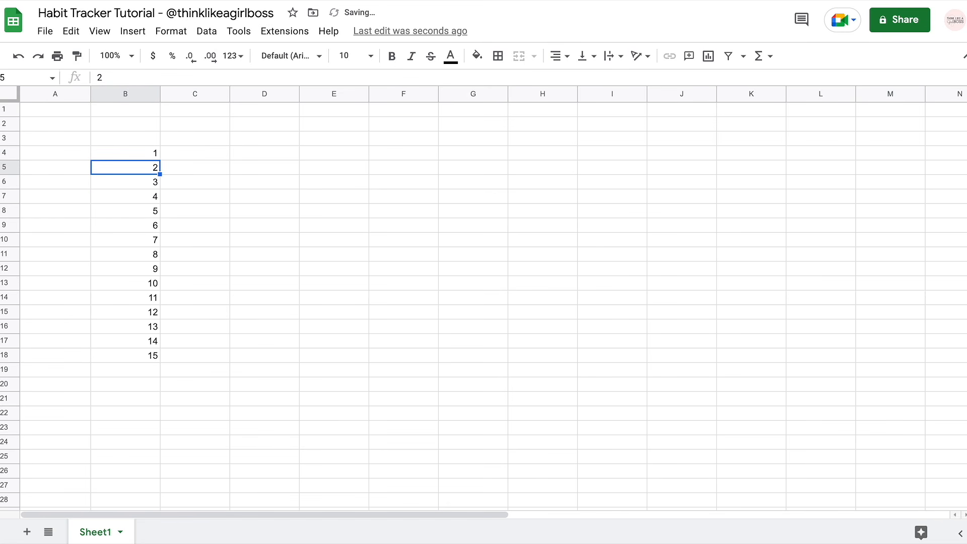
{"action": "left_click", "coordinate": [126, 154]}
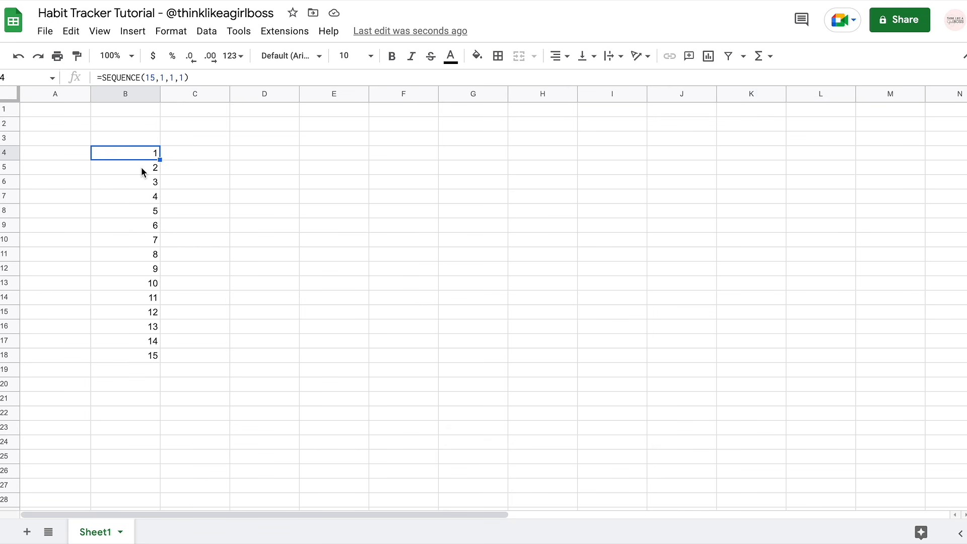
Format the entire sheet with centred horizontal alignment, middle vertical alignment and wrapped text
{"action": "left_click", "coordinate": [6, 95]}
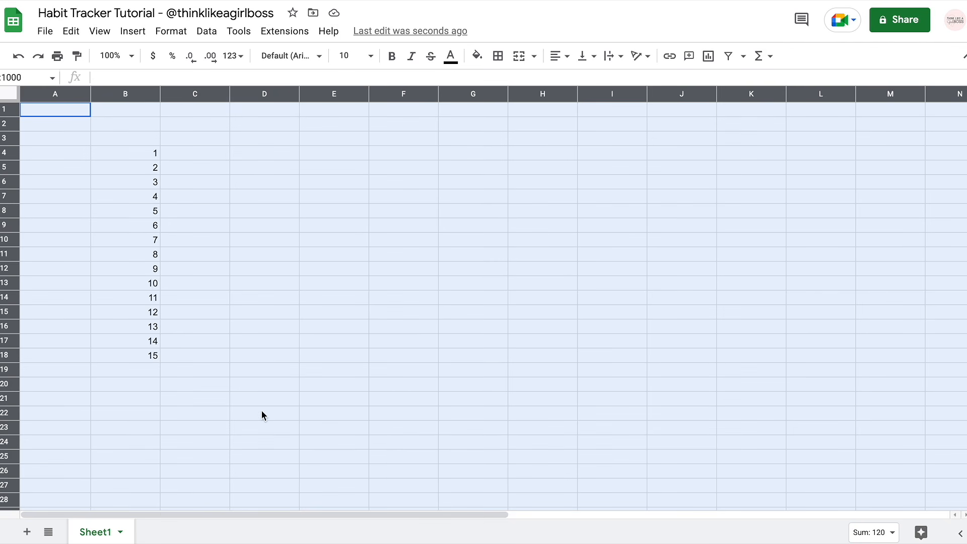
{"action": "left_click", "coordinate": [561, 57]}
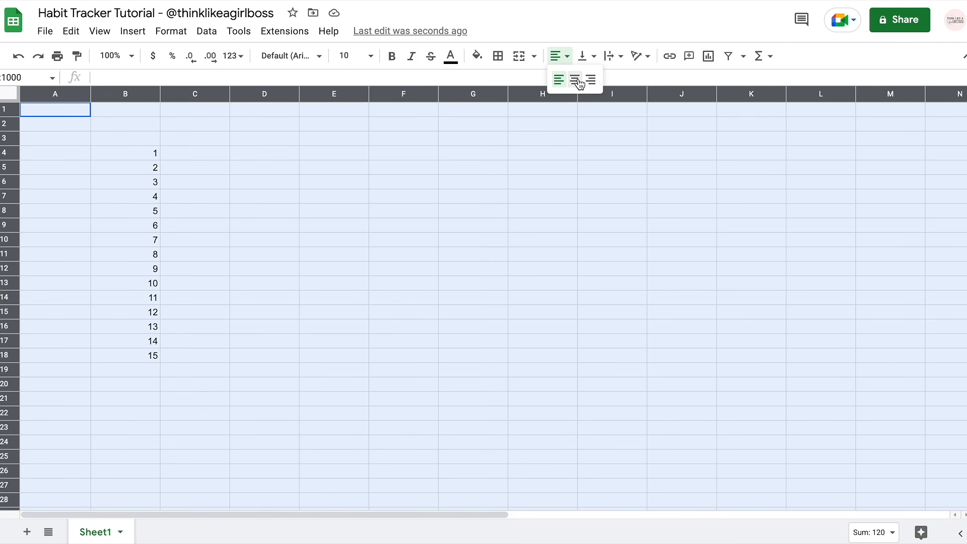
{"action": "left_click", "coordinate": [575, 80]}
{"action": "left_click", "coordinate": [586, 56]}
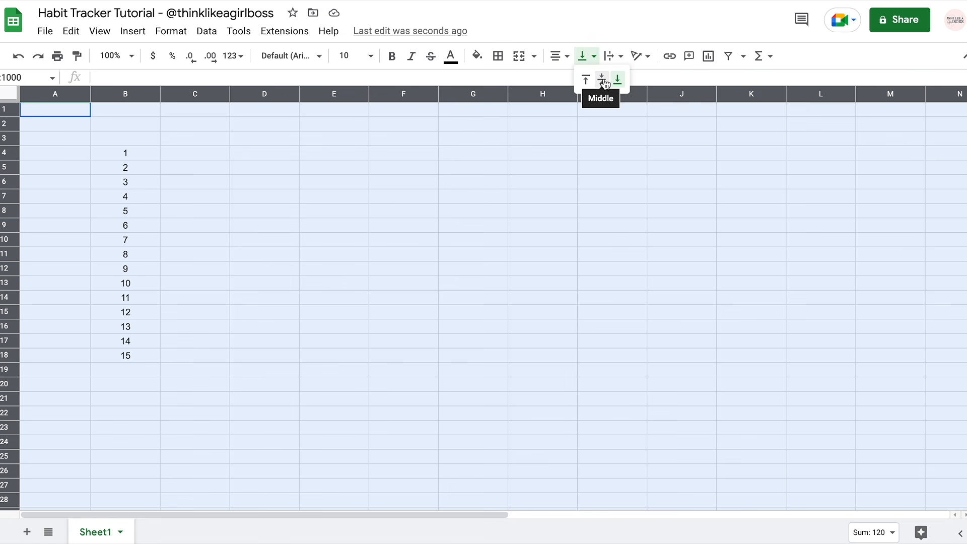
{"action": "left_click", "coordinate": [604, 80]}
{"action": "left_click", "coordinate": [616, 53]}
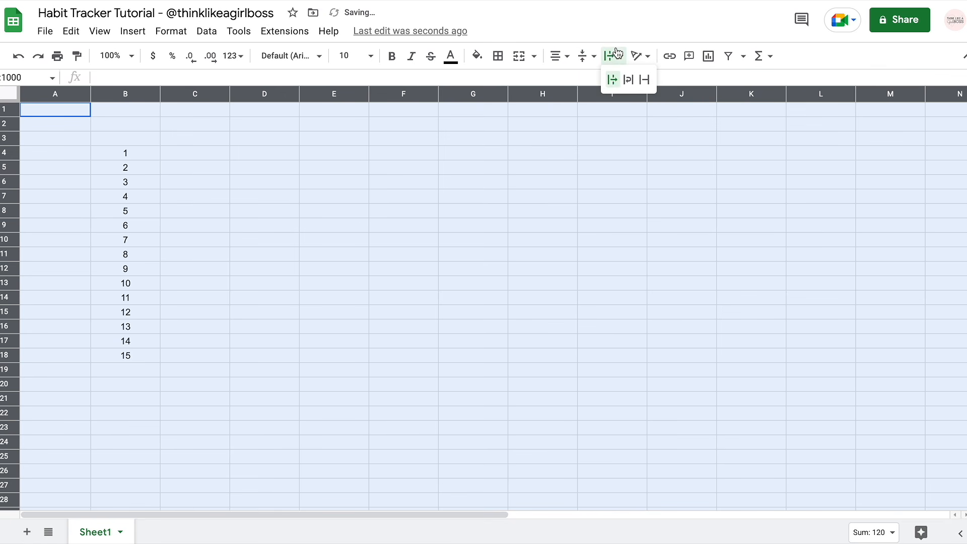
{"action": "left_click", "coordinate": [629, 79]}
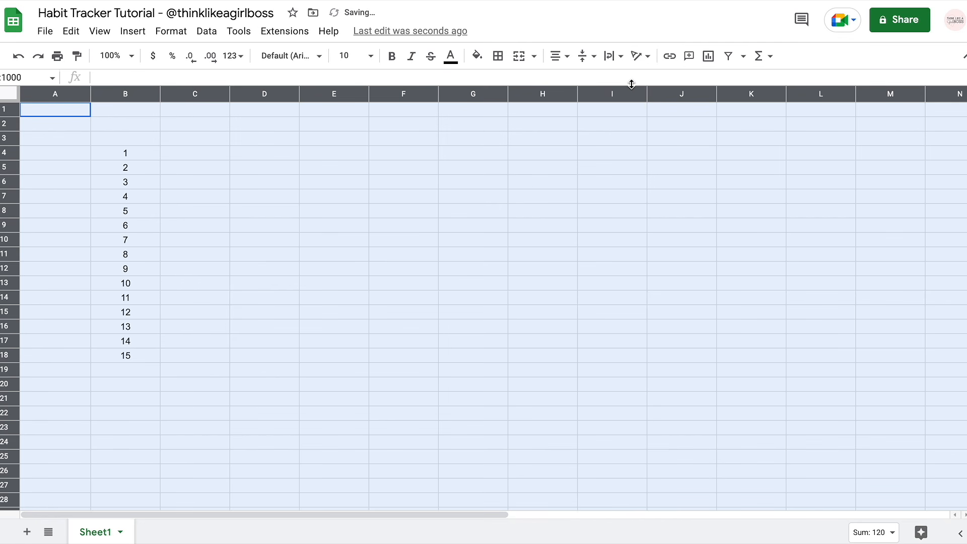
Enter "a ver long habit" in C4 and narrow column C so that the text wraps onto two lines
{"action": "left_click", "coordinate": [159, 96]}
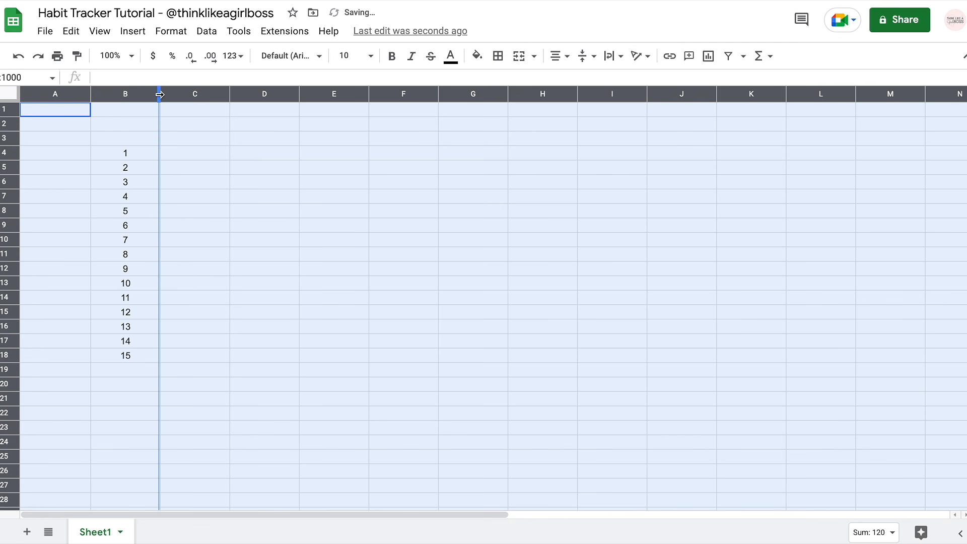
{"action": "left_click", "coordinate": [171, 160]}
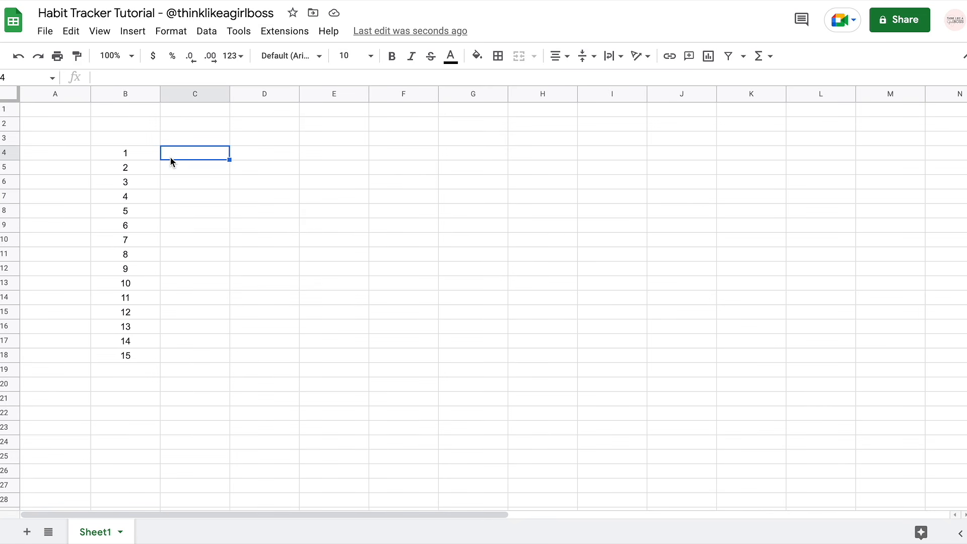
{"action": "type", "text": "a ver l"}
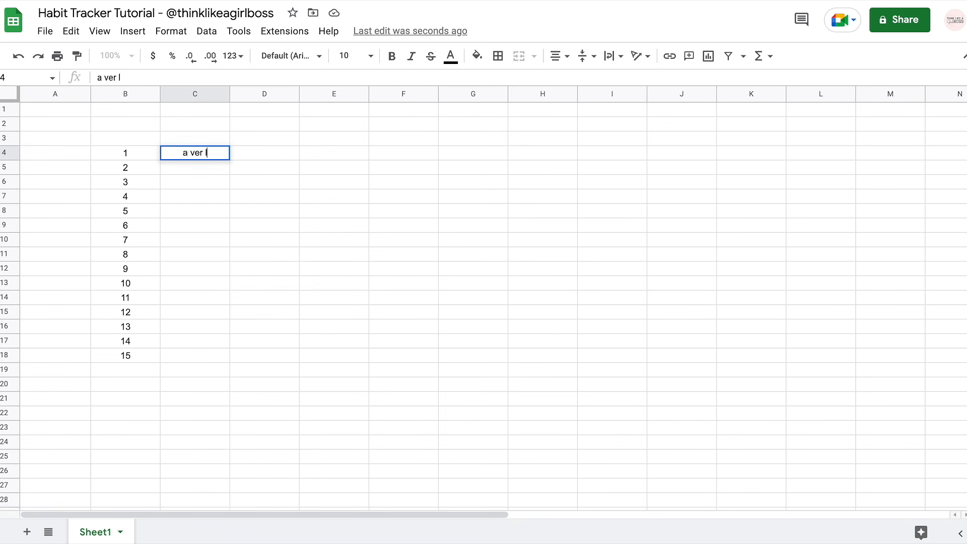
{"action": "type", "text": "ong habit"}
{"action": "key", "text": "Return"}
{"action": "left_click_drag", "start_coordinate": [229, 95], "coordinate": [206, 95]}
{"action": "left_click", "coordinate": [7, 158]}
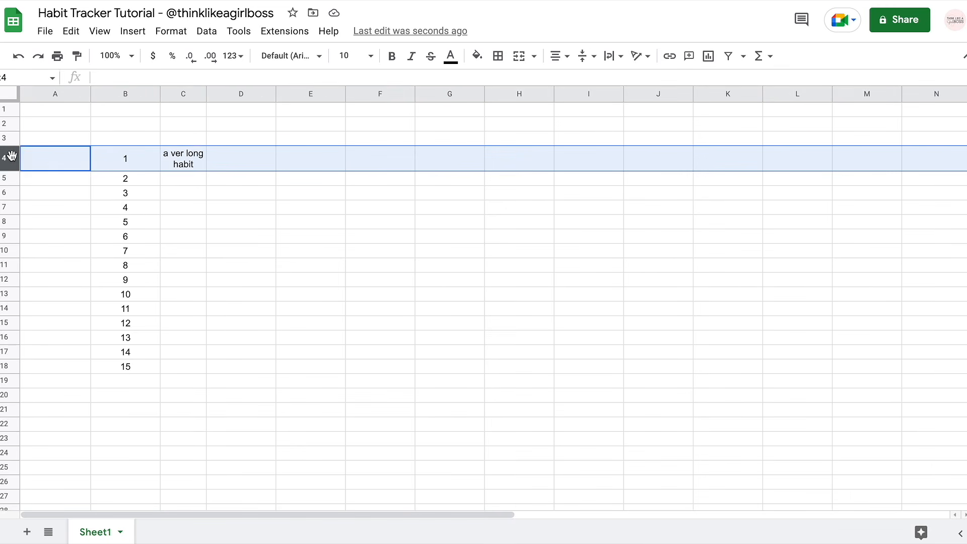
{"action": "left_click", "coordinate": [190, 123]}
Switch the text wrapping of the entire sheet to Overflow
{"action": "left_click", "coordinate": [7, 96]}
{"action": "left_click", "coordinate": [614, 55]}
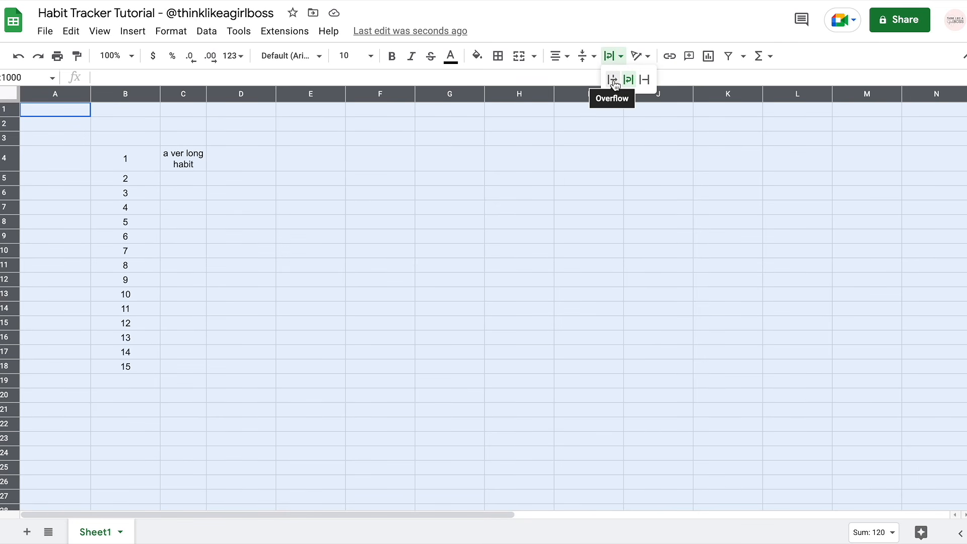
{"action": "left_click", "coordinate": [614, 81]}
{"action": "left_click", "coordinate": [259, 200]}
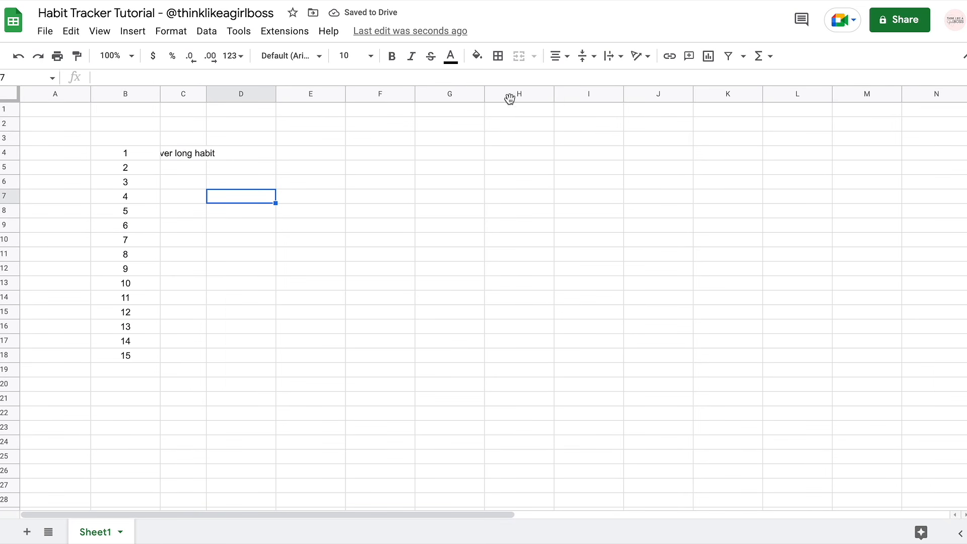
Switch the text wrapping of the entire sheet to Clip
{"action": "left_click", "coordinate": [7, 96]}
{"action": "left_click", "coordinate": [611, 56]}
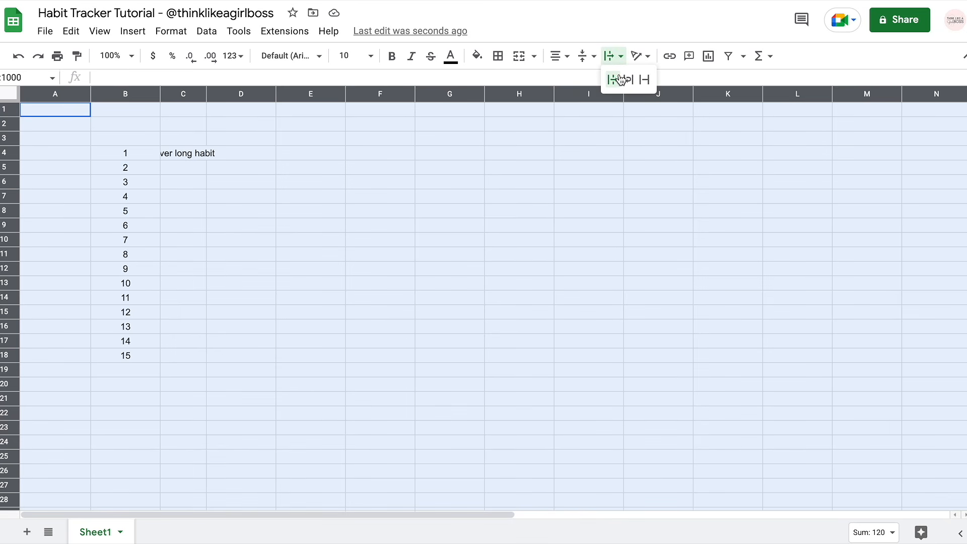
{"action": "left_click", "coordinate": [644, 79]}
{"action": "left_click", "coordinate": [309, 170]}
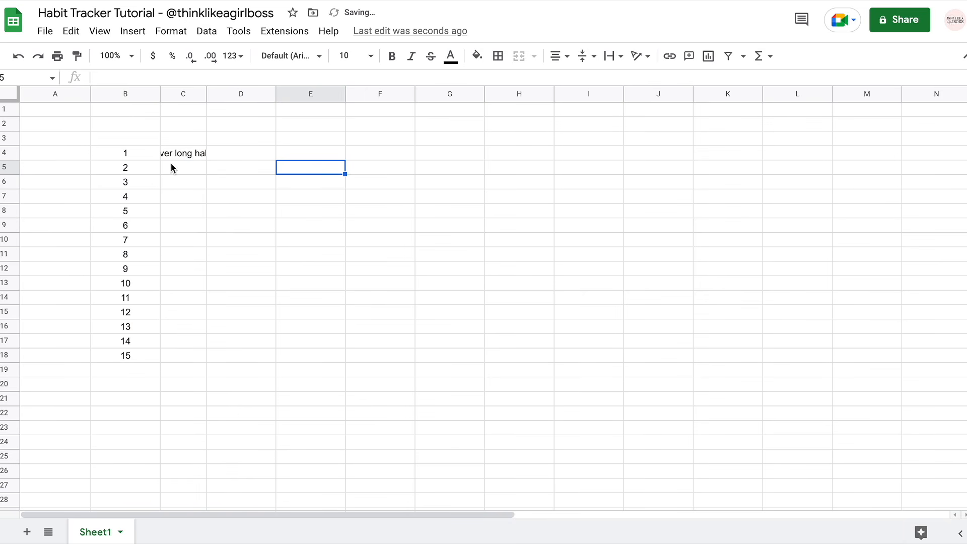
Set the text wrapping of the entire sheet back to Wrap
{"action": "left_click", "coordinate": [10, 94]}
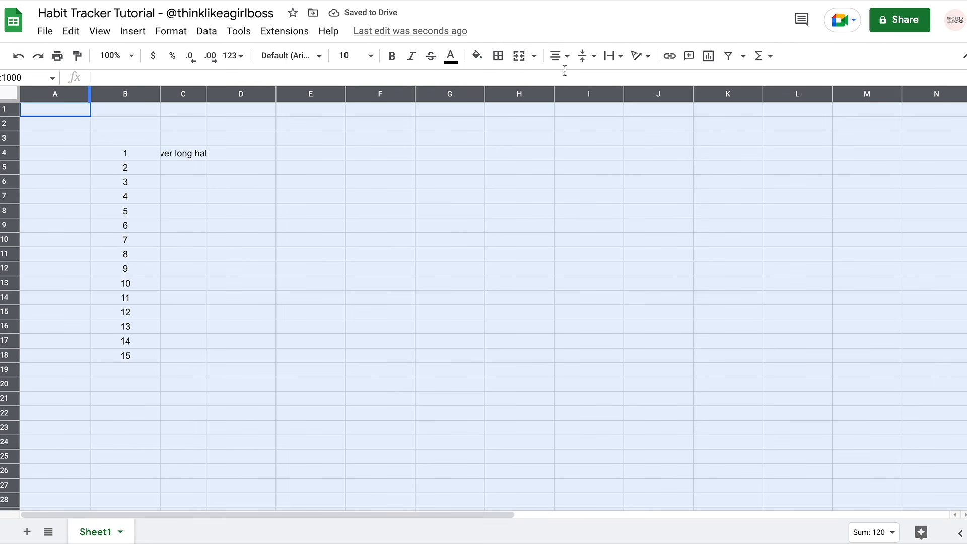
{"action": "left_click", "coordinate": [615, 57]}
{"action": "left_click", "coordinate": [627, 80]}
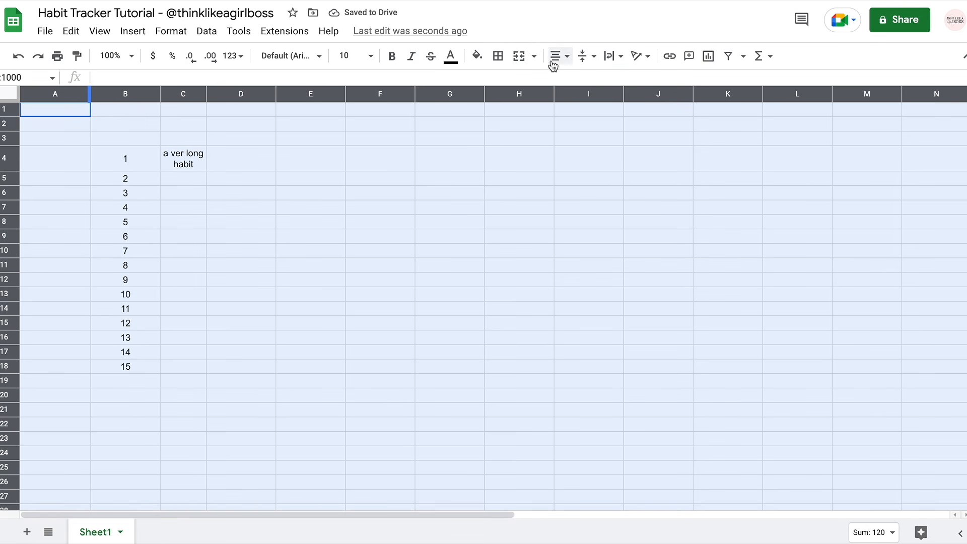
Widen column C so the long habit fits on one line, and narrow the number column B
{"action": "left_click", "coordinate": [262, 163]}
{"action": "left_click_drag", "start_coordinate": [225, 94], "coordinate": [267, 94]}
{"action": "left_click_drag", "start_coordinate": [159, 93], "coordinate": [116, 103]}
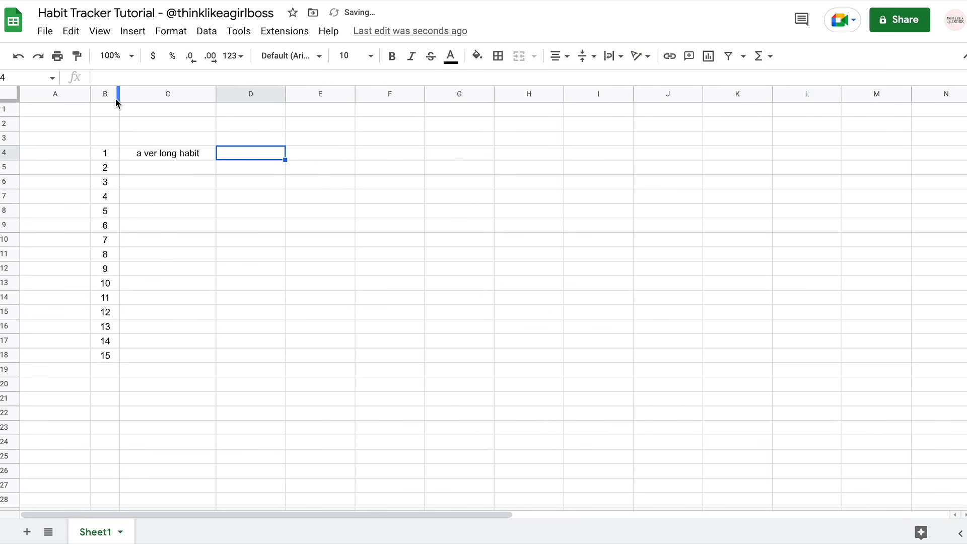
Enter the headers "#" in B3 and "Habits" in C3
{"action": "left_click", "coordinate": [108, 137]}
{"action": "type", "text": "#"}
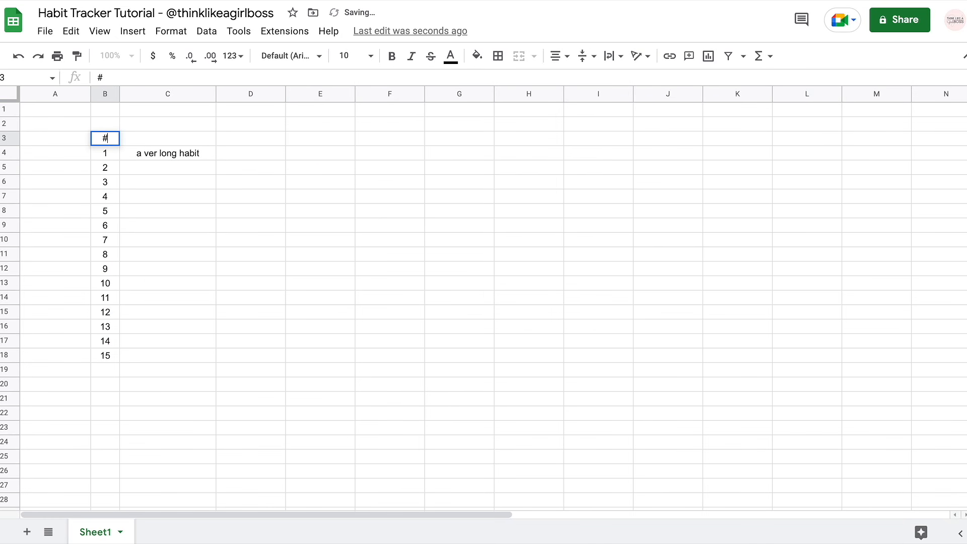
{"action": "key", "text": "Tab"}
{"action": "type", "text": "Habits"}
{"action": "key", "text": "Return"}
Make the headers in B3:C3 and the habit numbers in B4:B18 bold
{"action": "key", "text": "Up"}
{"action": "key", "text": "Left"}
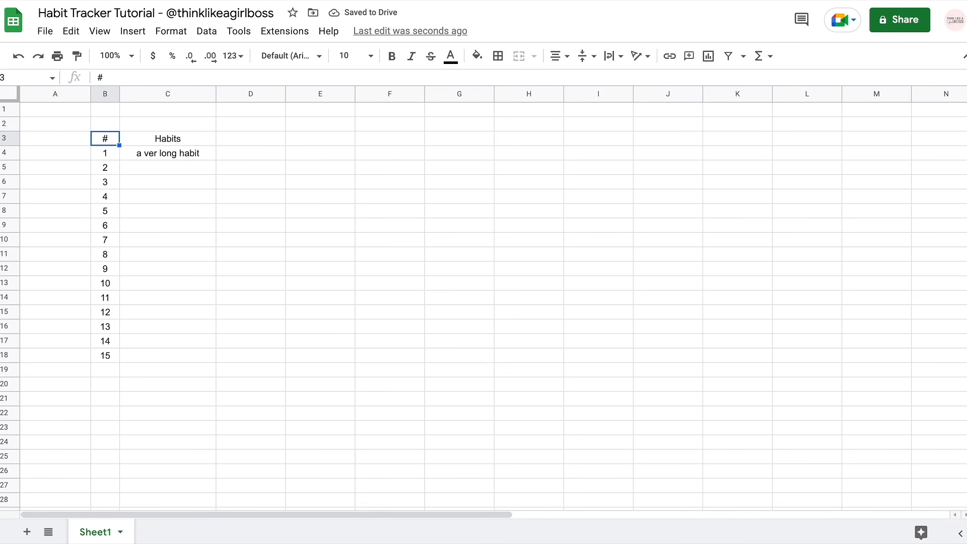
{"action": "key", "text": "shift+Right"}
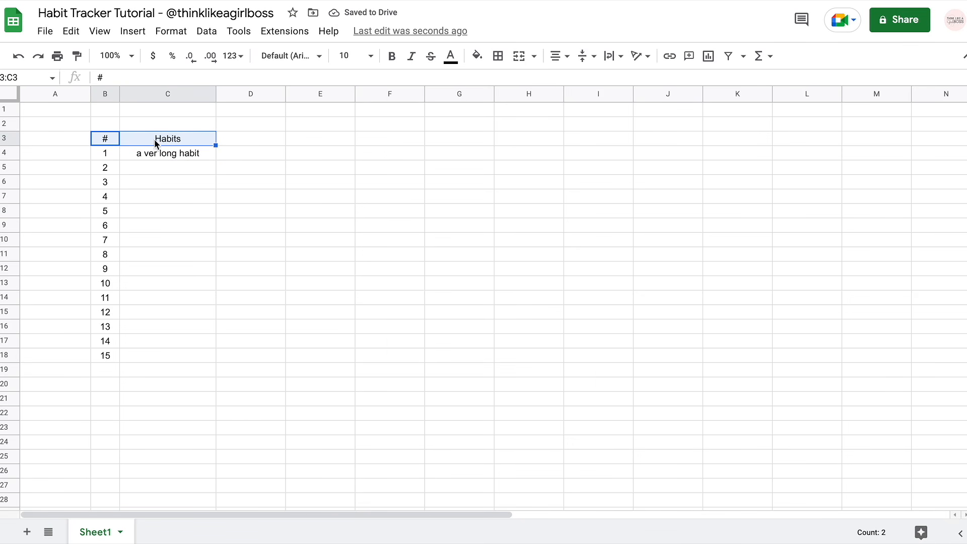
{"action": "left_click", "coordinate": [395, 58]}
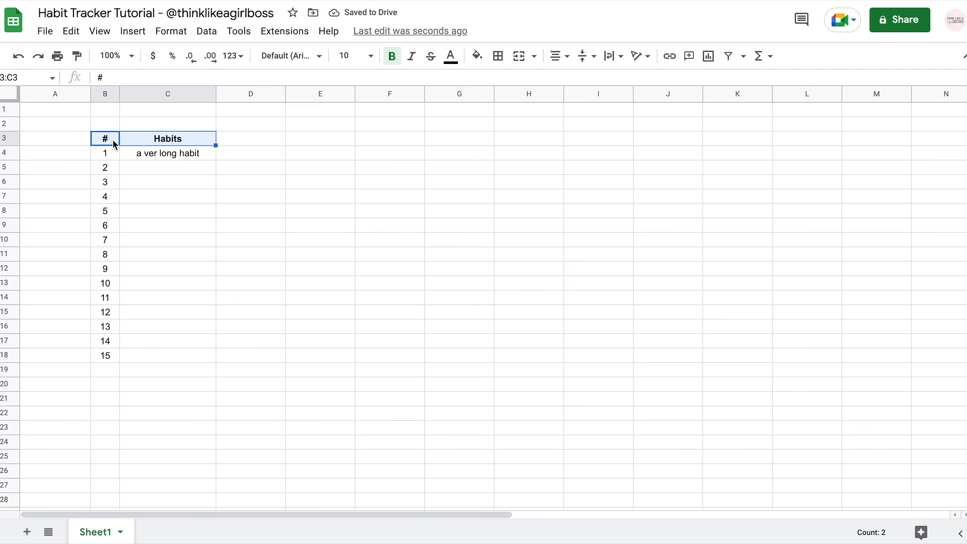
{"action": "left_click_drag", "start_coordinate": [114, 144], "coordinate": [107, 361]}
{"action": "left_click", "coordinate": [393, 59]}
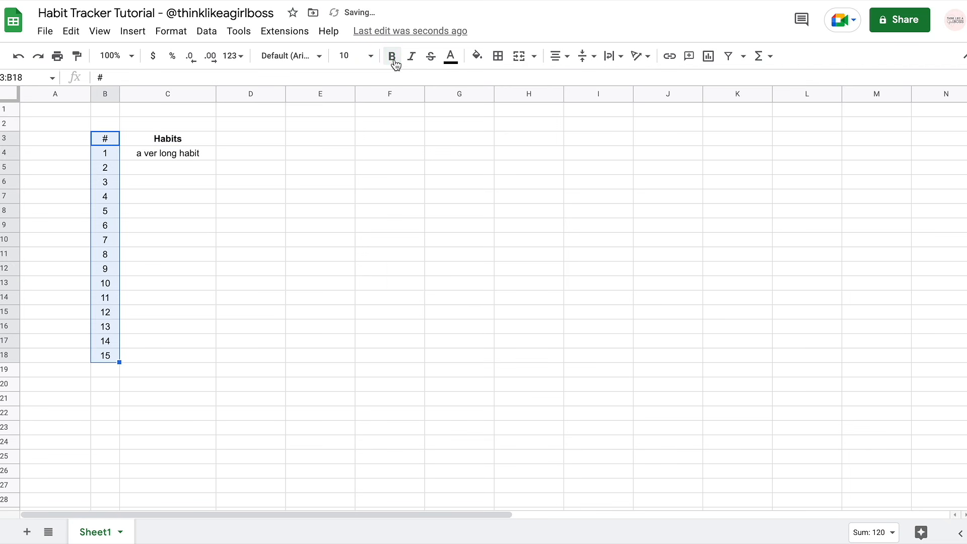
Widen column C slightly and narrow the empty column A to a slim margin
{"action": "left_click", "coordinate": [71, 225]}
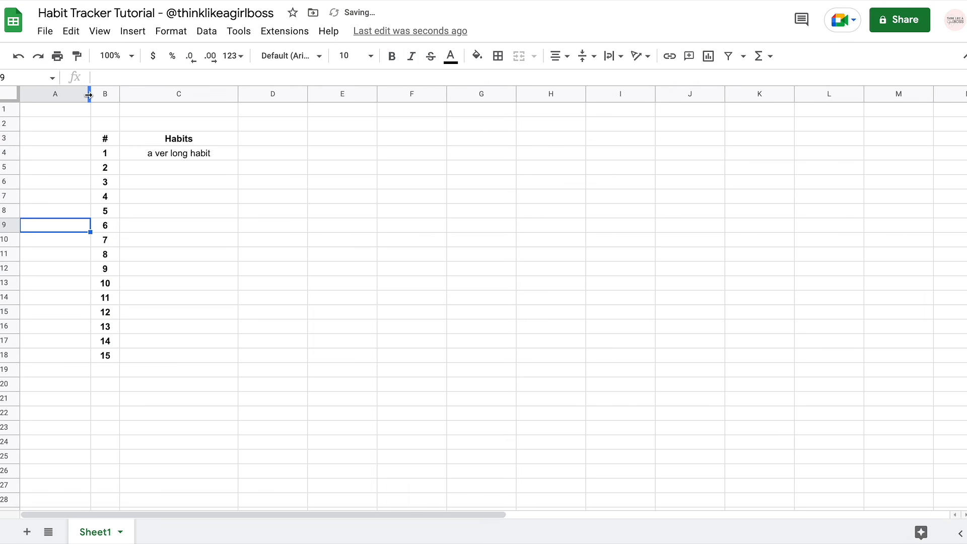
{"action": "left_click_drag", "start_coordinate": [90, 94], "coordinate": [36, 102]}
{"action": "left_click", "coordinate": [149, 198]}
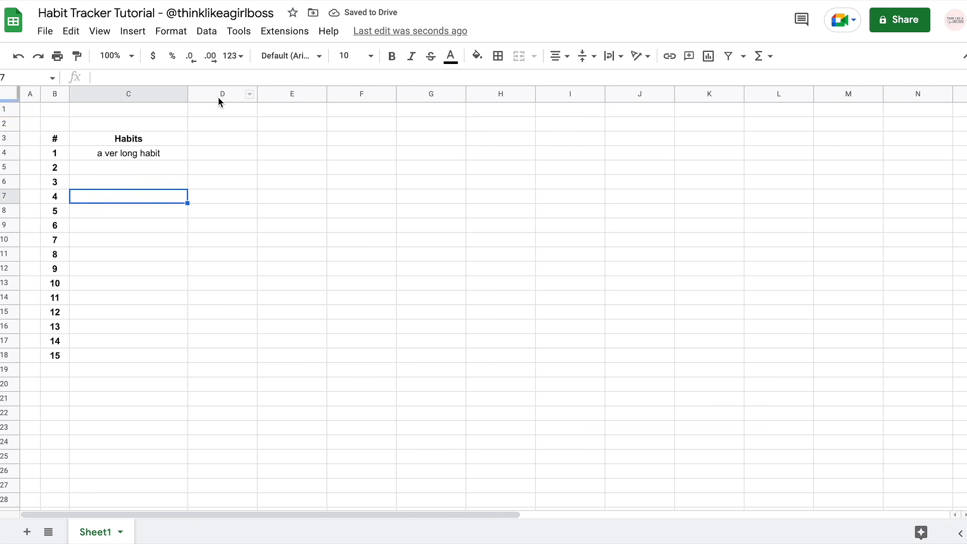
Insert 9 columns to the right of column Z, using columns R to Z as the selection
{"action": "left_click_drag", "start_coordinate": [216, 95], "coordinate": [687, 146]}
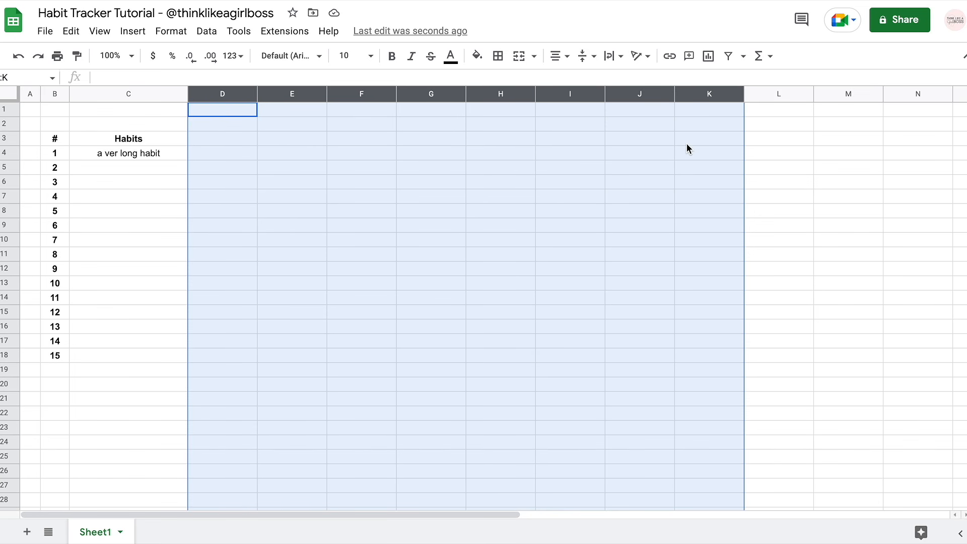
{"action": "left_click", "coordinate": [415, 114]}
{"action": "scroll", "coordinate": [415, 113], "scroll_direction": "right", "scroll_amount": 10}
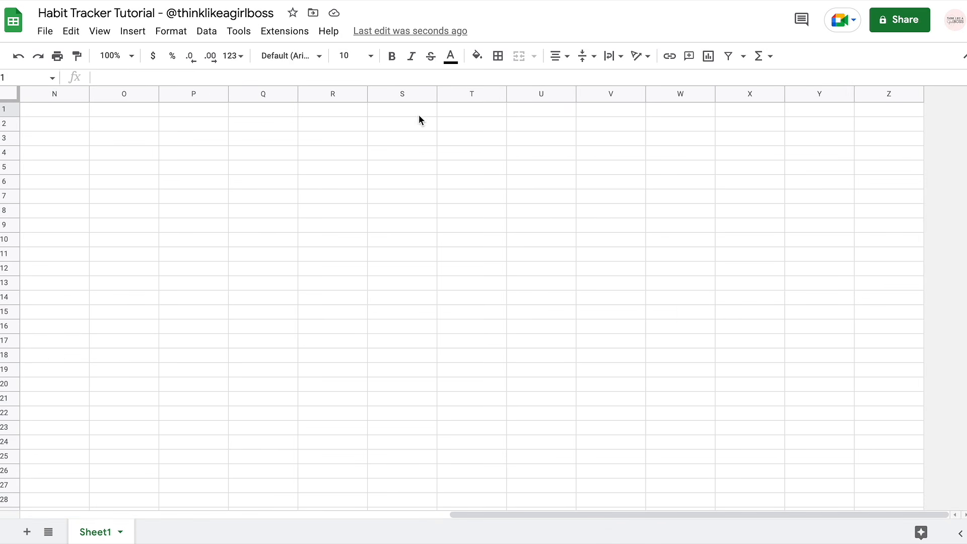
{"action": "left_click_drag", "start_coordinate": [399, 93], "coordinate": [885, 88]}
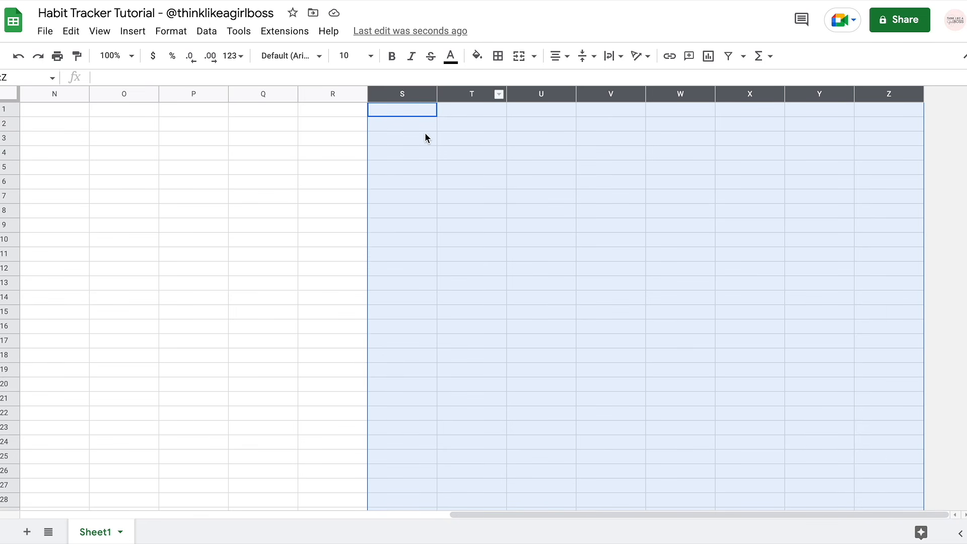
{"action": "left_click", "coordinate": [399, 152]}
{"action": "left_click_drag", "start_coordinate": [343, 93], "coordinate": [872, 94]}
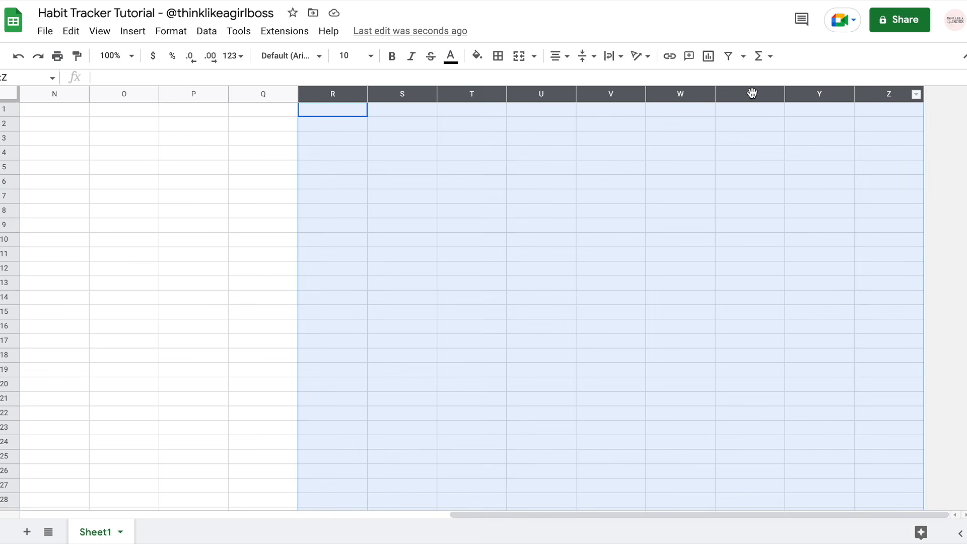
{"action": "right_click", "coordinate": [752, 93]}
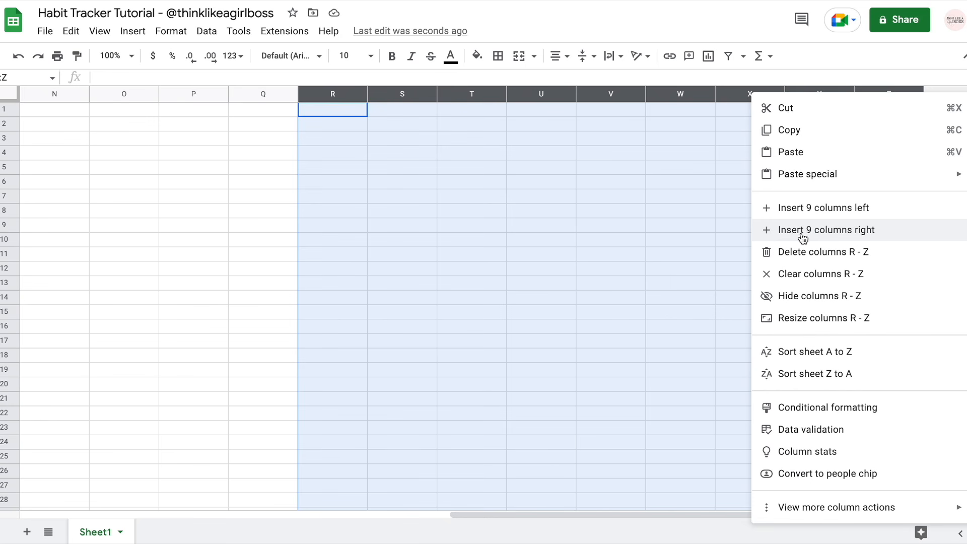
{"action": "left_click", "coordinate": [845, 233]}
{"action": "left_click", "coordinate": [615, 206]}
{"action": "scroll", "coordinate": [615, 206], "scroll_direction": "left", "scroll_amount": 10}
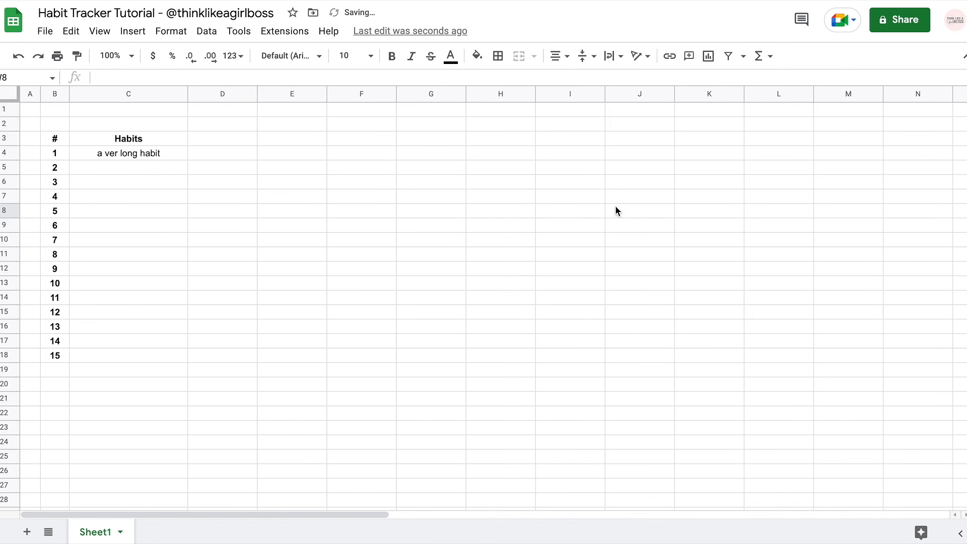
{"action": "scroll", "coordinate": [257, 151], "scroll_direction": "left", "scroll_amount": 5}
{"action": "left_click_drag", "start_coordinate": [238, 135], "coordinate": [765, 143]}
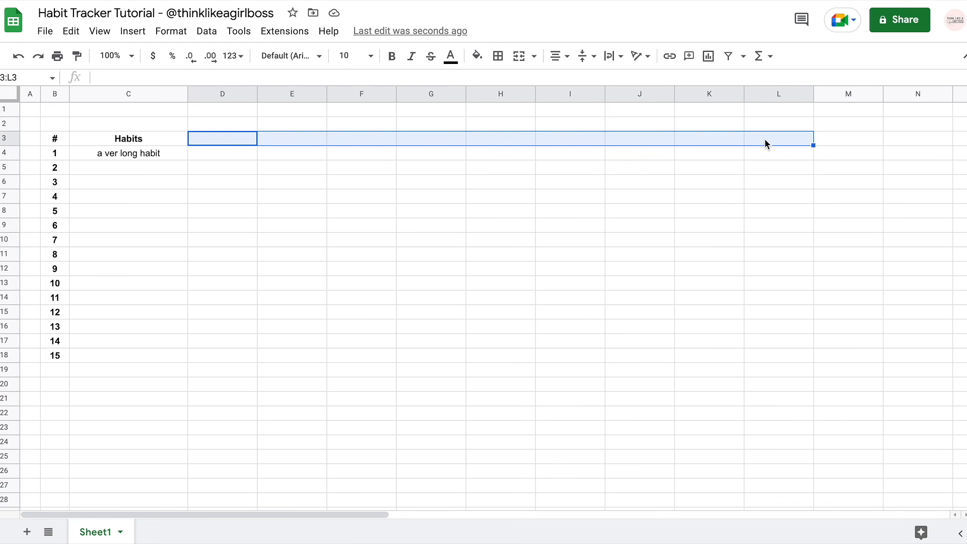
{"action": "left_click_drag", "start_coordinate": [233, 156], "coordinate": [769, 354]}
Set up data validation for cell D3 with the criteria Date, is valid date
{"action": "left_click", "coordinate": [208, 137]}
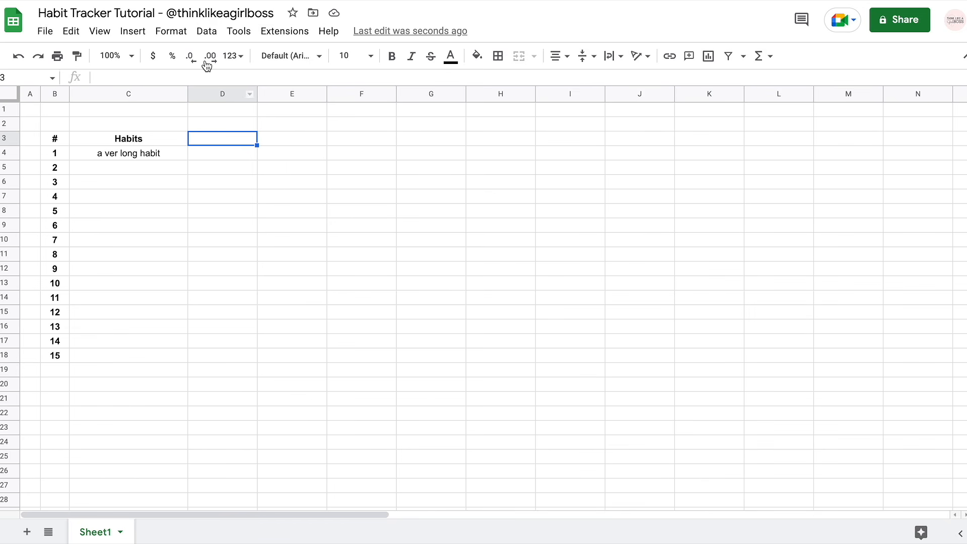
{"action": "left_click", "coordinate": [211, 35]}
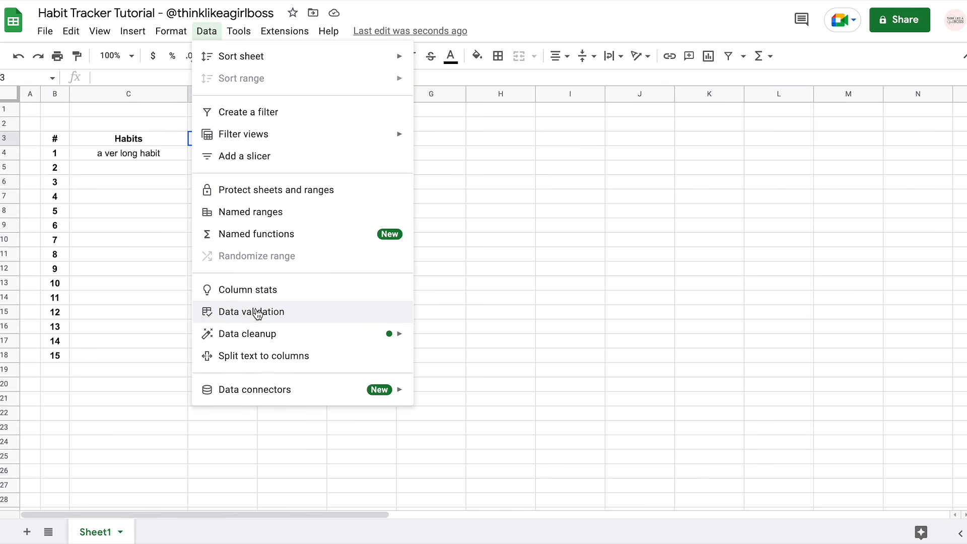
{"action": "left_click", "coordinate": [255, 312]}
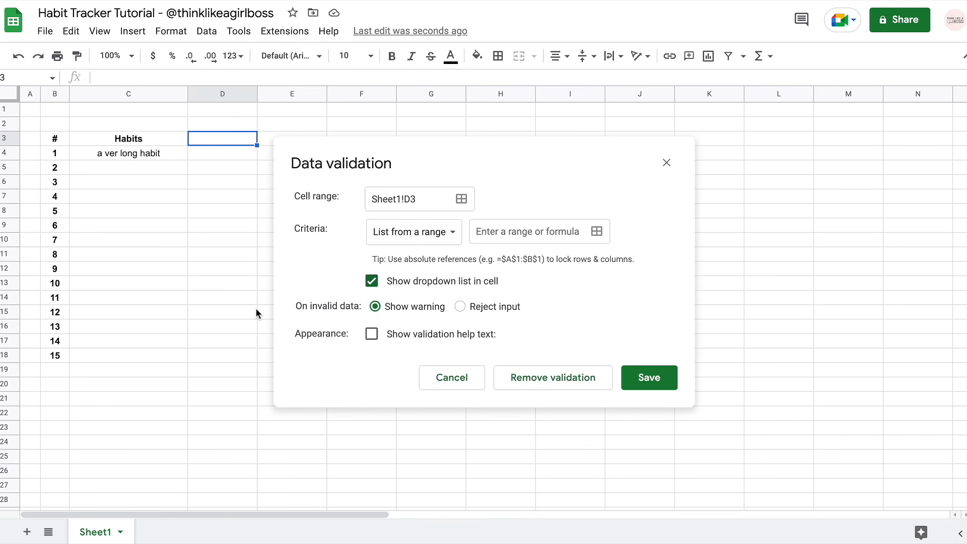
{"action": "left_click", "coordinate": [450, 237]}
{"action": "left_click", "coordinate": [533, 190]}
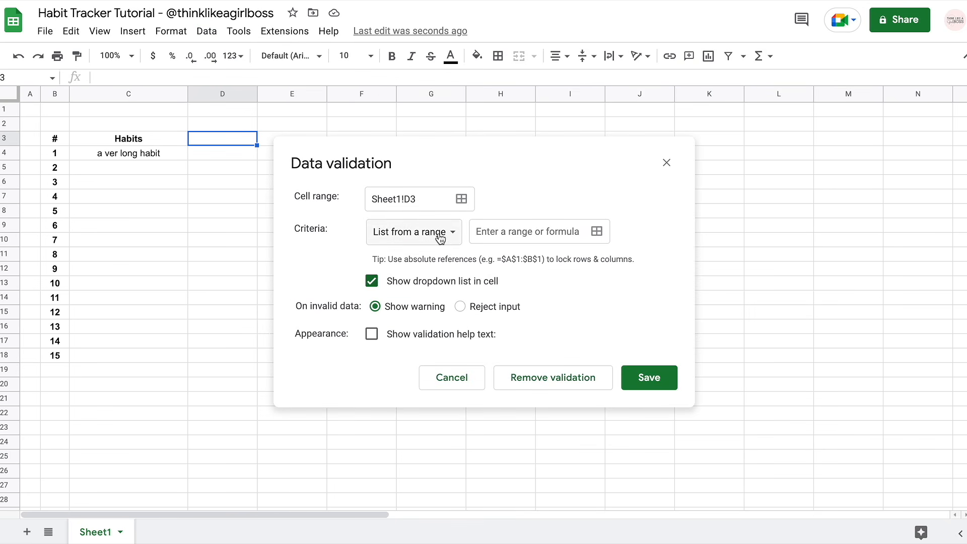
{"action": "left_click", "coordinate": [452, 242]}
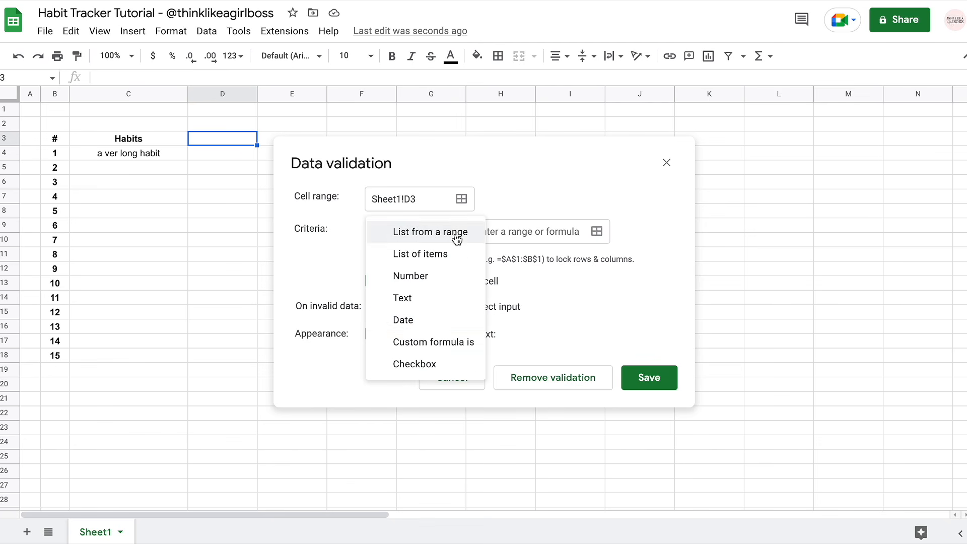
{"action": "left_click", "coordinate": [423, 321]}
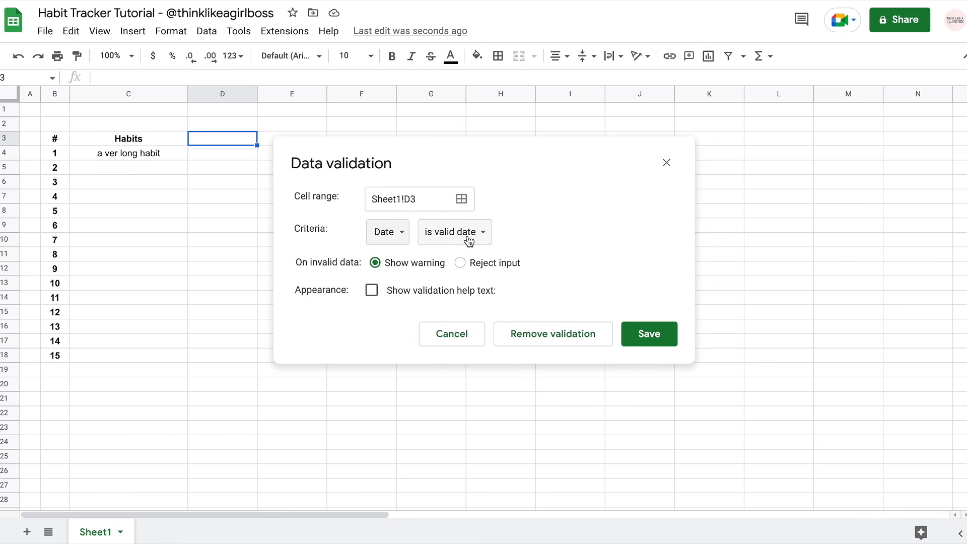
Set the D3 validation to reject invalid input and show the help text "Enter a valid date.", and save the rule
{"action": "left_click", "coordinate": [461, 264]}
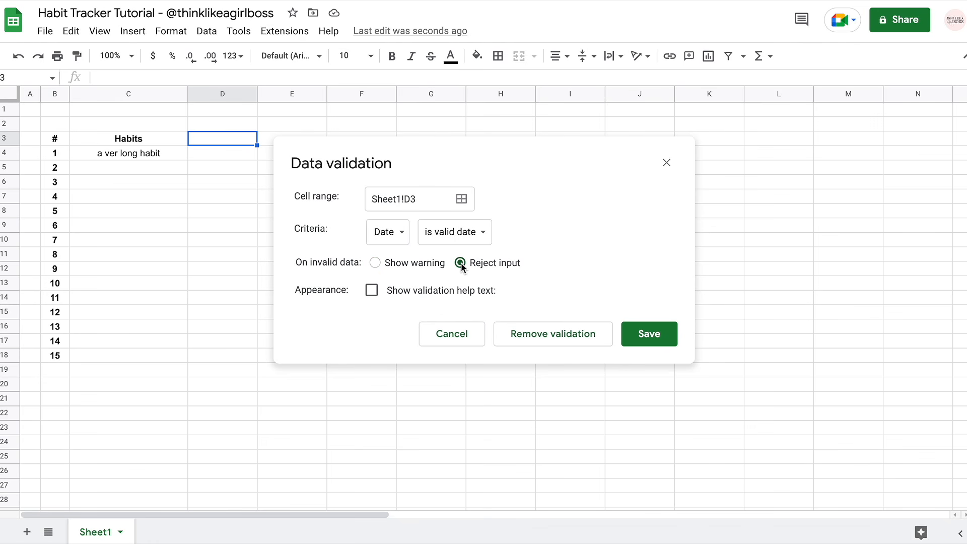
{"action": "left_click", "coordinate": [371, 291]}
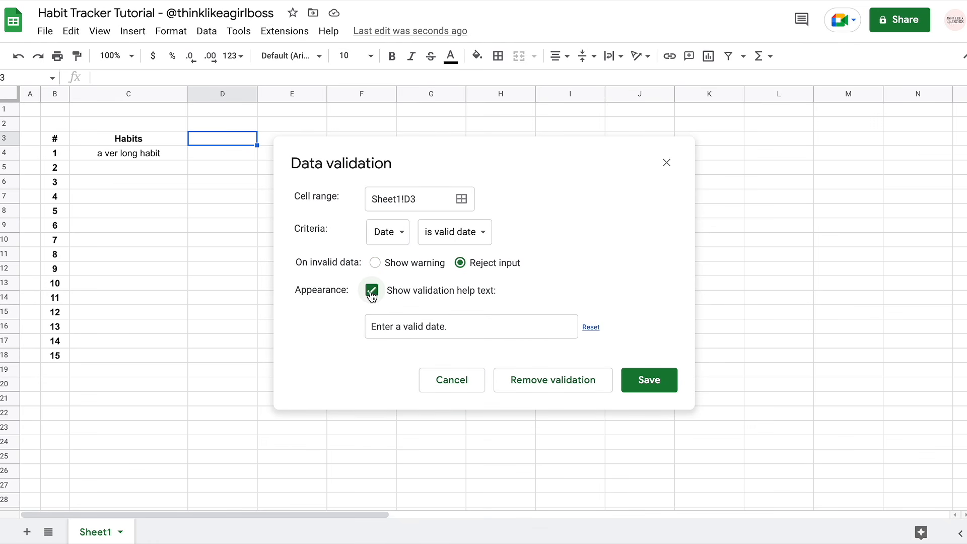
{"action": "left_click", "coordinate": [650, 381]}
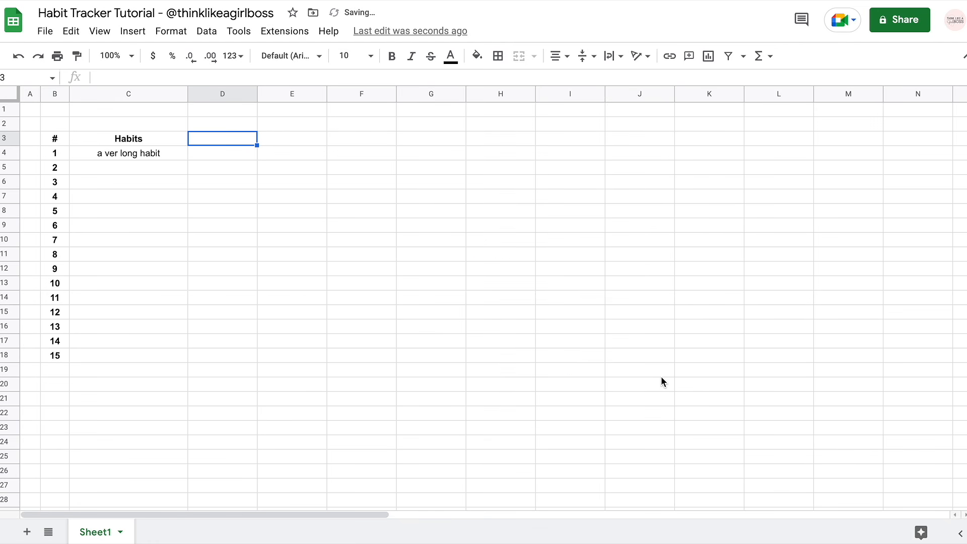
Pick August 1, 2022 from the calendar as the date in D3
{"action": "double_click", "coordinate": [235, 139]}
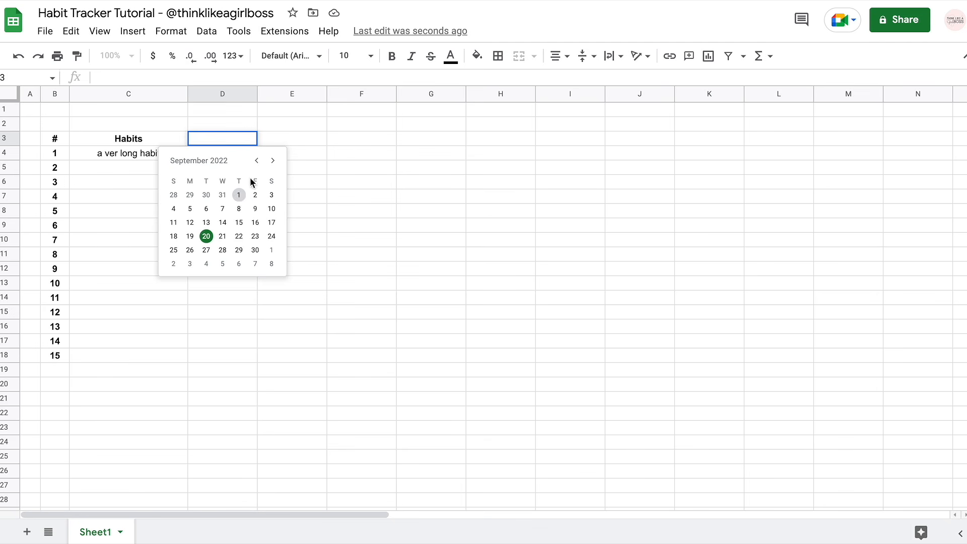
{"action": "left_click", "coordinate": [256, 160]}
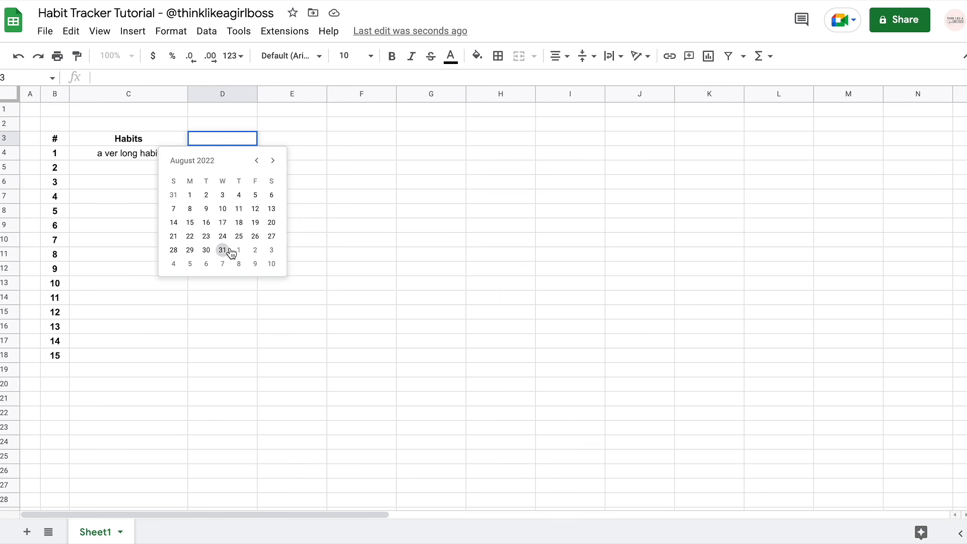
{"action": "left_click", "coordinate": [190, 196]}
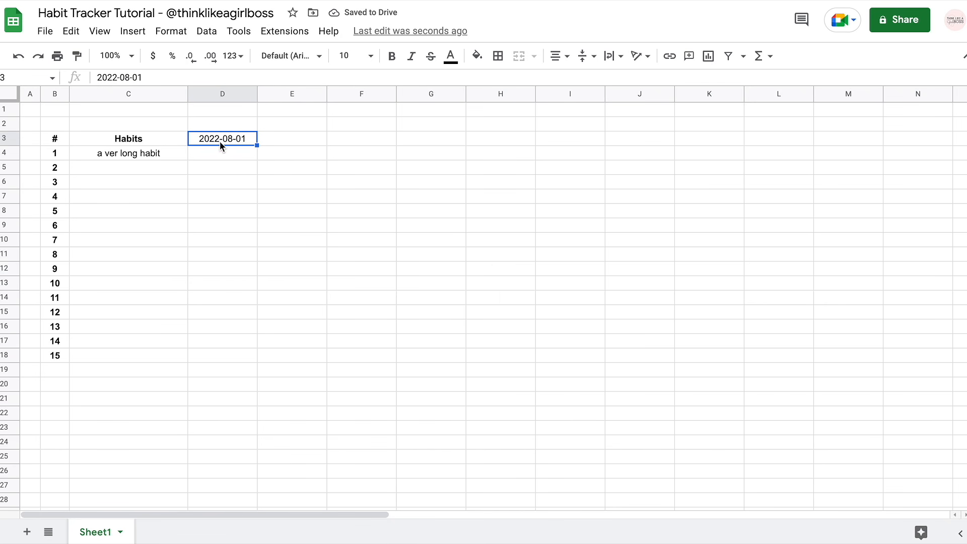
Enter the formula =D3+1 in E3 to produce the following day's date
{"action": "left_click", "coordinate": [281, 141]}
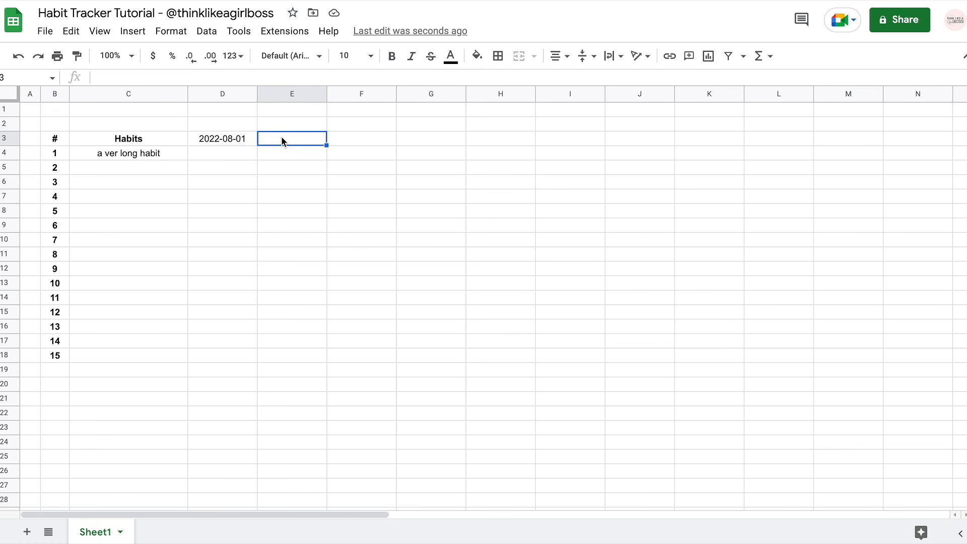
{"action": "type", "text": "="}
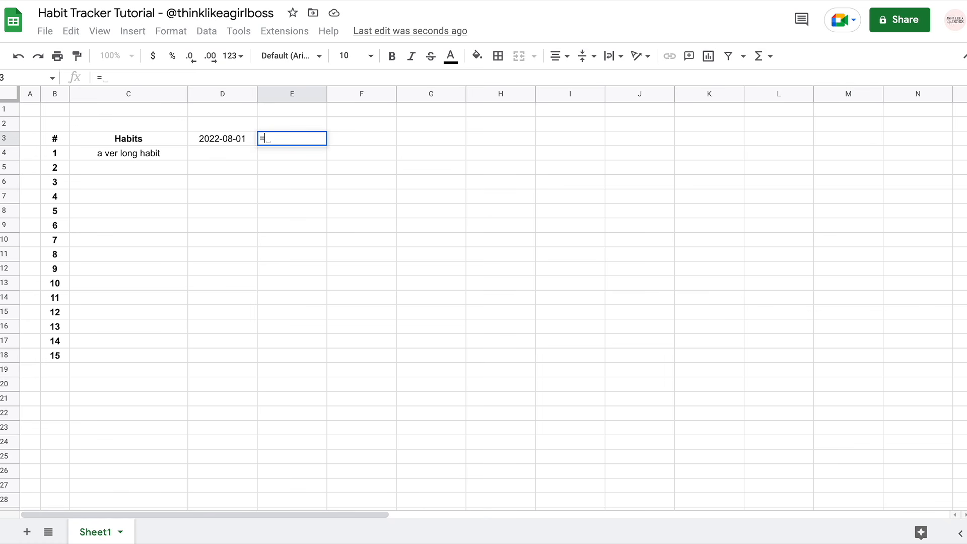
{"action": "left_click", "coordinate": [227, 144]}
{"action": "type", "text": "+1"}
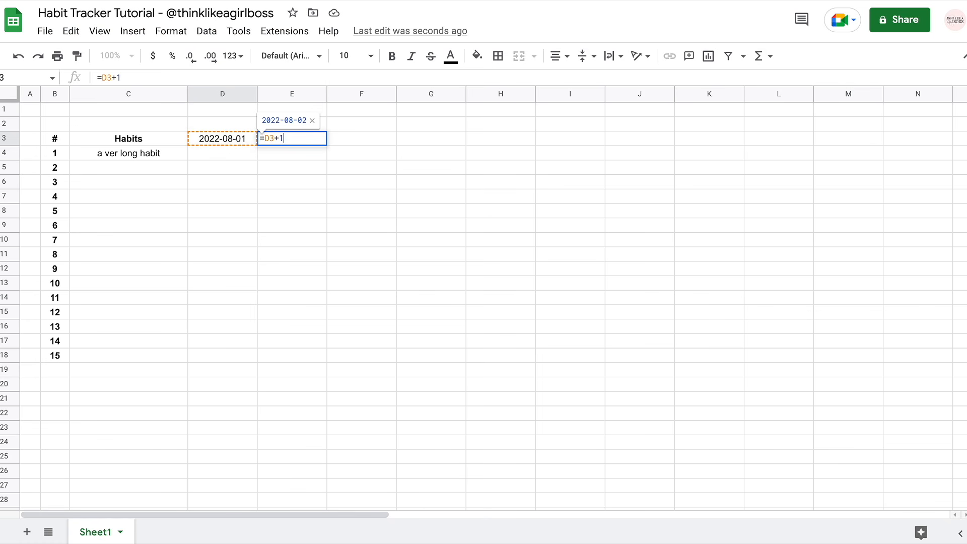
{"action": "key", "text": "Return"}
Fill the E3 formula across row 3 through AH3 so the dates run to August 31, 2022
{"action": "left_click", "coordinate": [291, 137]}
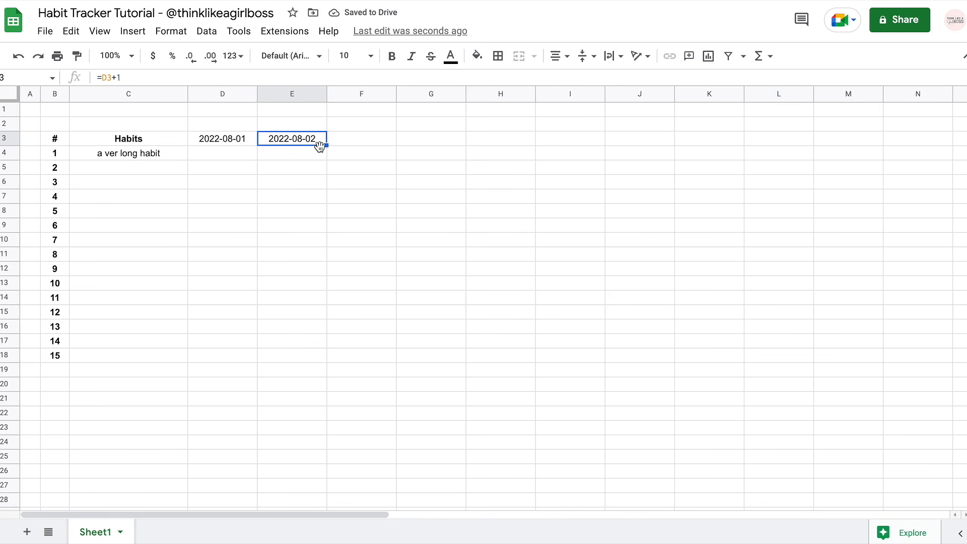
{"action": "left_click_drag", "start_coordinate": [326, 145], "coordinate": [387, 149]}
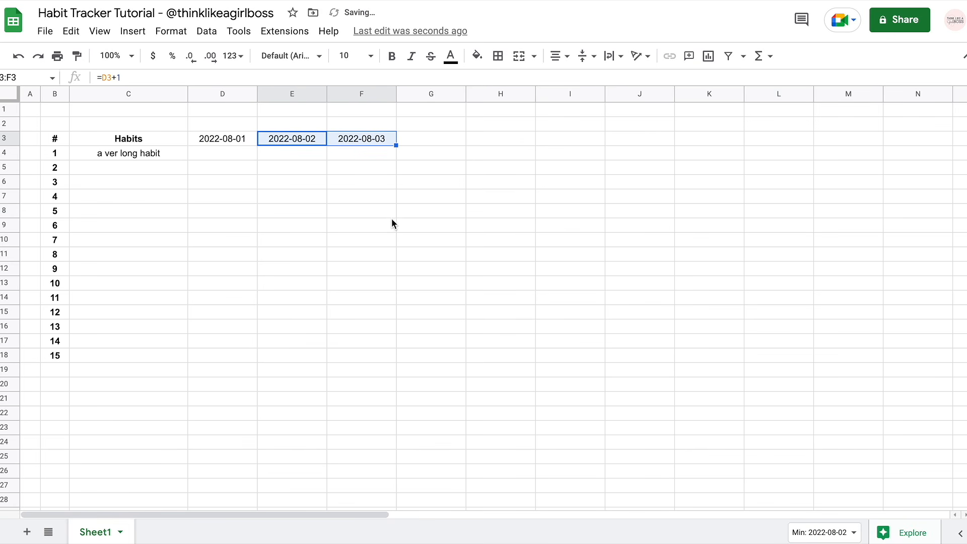
{"action": "left_click_drag", "start_coordinate": [401, 141], "coordinate": [410, 145]}
{"action": "left_click_drag", "start_coordinate": [623, 144], "coordinate": [697, 145]}
{"action": "left_click_drag", "start_coordinate": [848, 142], "coordinate": [848, 141]}
{"action": "scroll", "coordinate": [849, 141], "scroll_direction": "right", "scroll_amount": 15}
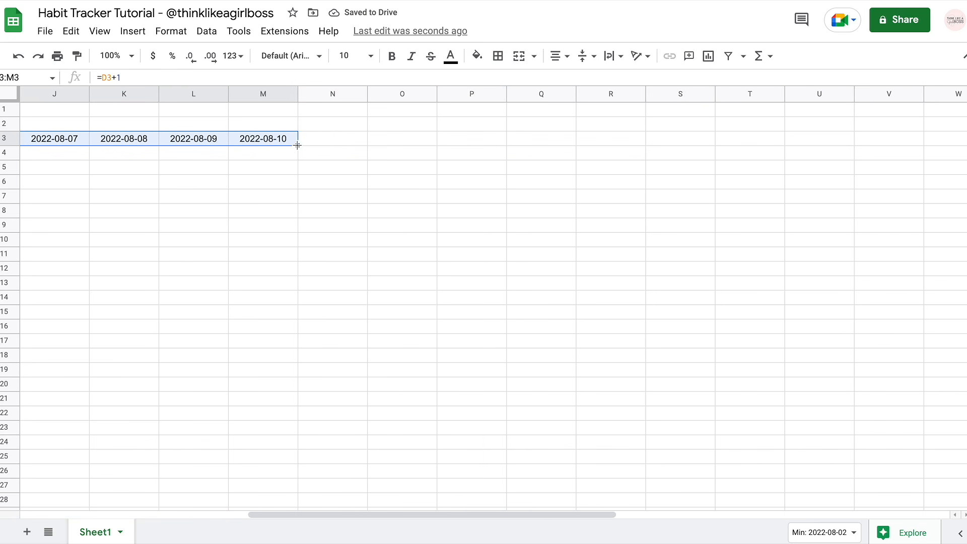
{"action": "left_click_drag", "start_coordinate": [608, 142], "coordinate": [660, 139]}
{"action": "scroll", "coordinate": [539, 120], "scroll_direction": "right", "scroll_amount": 10}
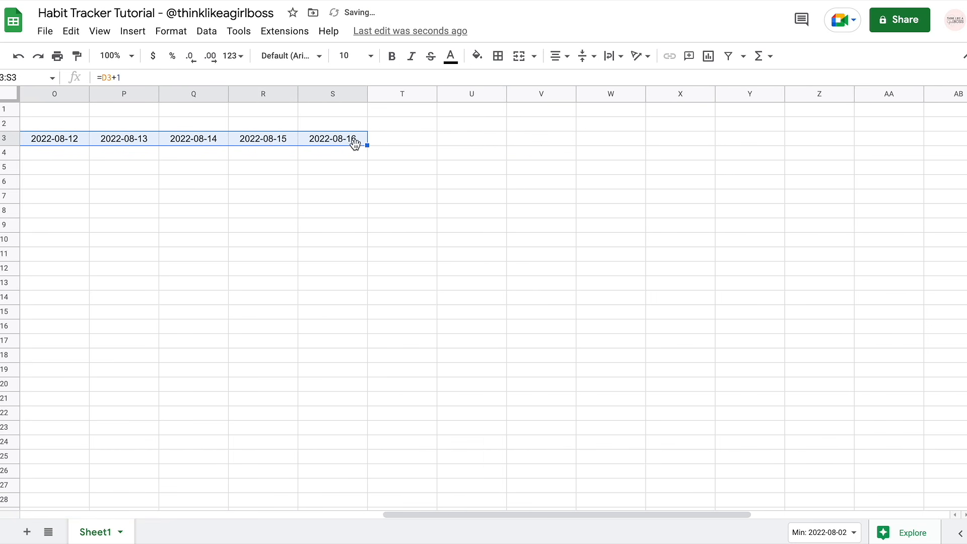
{"action": "left_click_drag", "start_coordinate": [367, 144], "coordinate": [725, 149]}
{"action": "scroll", "coordinate": [725, 149], "scroll_direction": "right", "scroll_amount": 5}
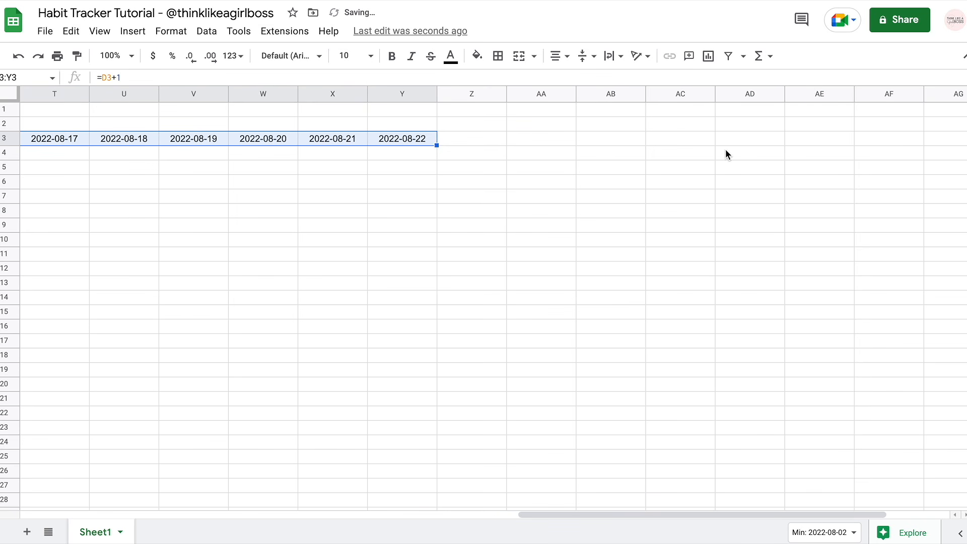
{"action": "left_click_drag", "start_coordinate": [437, 145], "coordinate": [844, 133]}
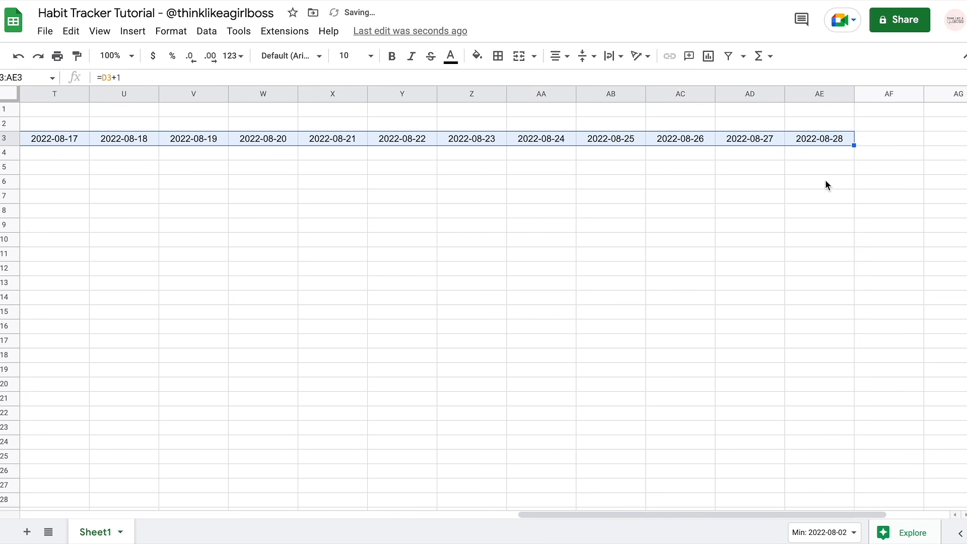
{"action": "scroll", "coordinate": [826, 184], "scroll_direction": "right", "scroll_amount": 3}
{"action": "left_click_drag", "start_coordinate": [645, 145], "coordinate": [800, 143]}
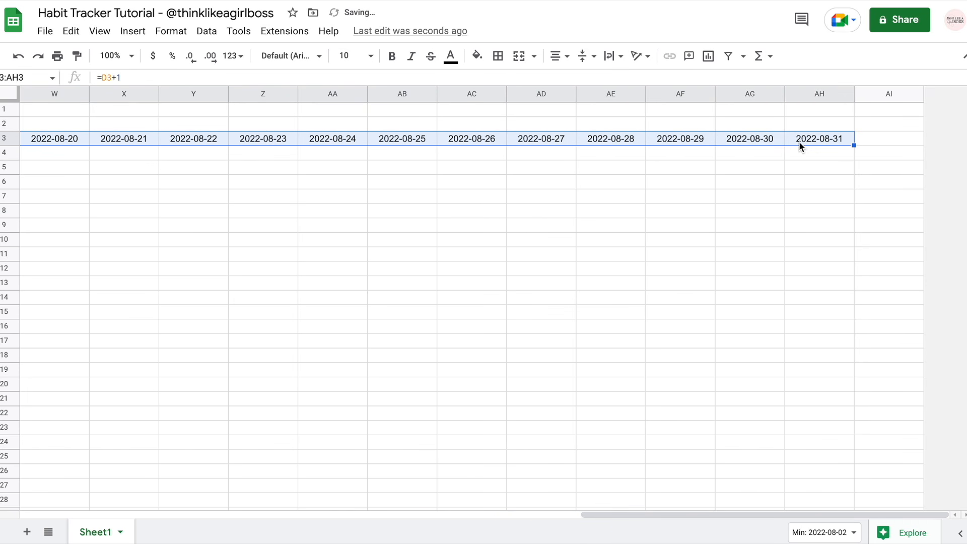
{"action": "left_click", "coordinate": [746, 298]}
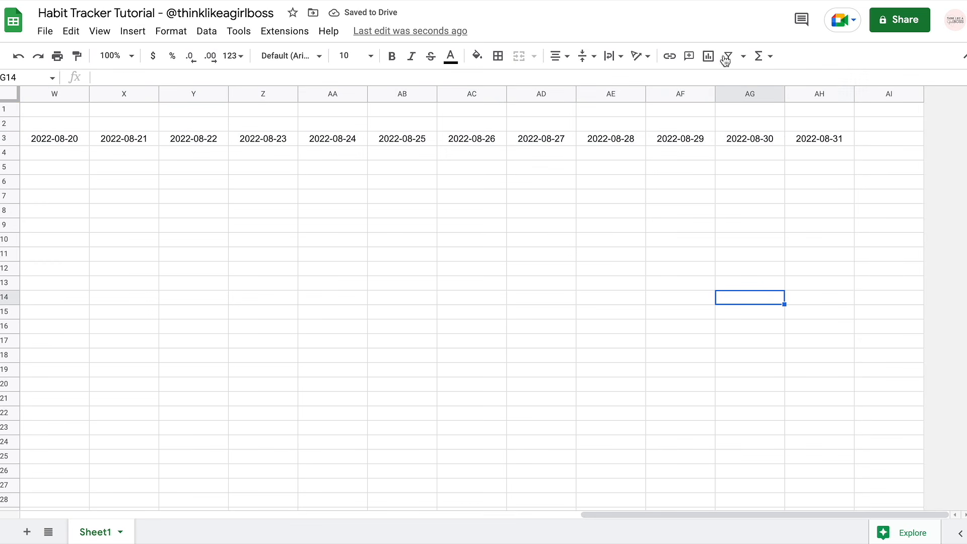
Add blank columns at the end of the sheet after column AI, inserting one, two and four columns in turn
{"action": "left_click", "coordinate": [875, 93]}
{"action": "right_click", "coordinate": [875, 92]}
{"action": "left_click", "coordinate": [768, 228]}
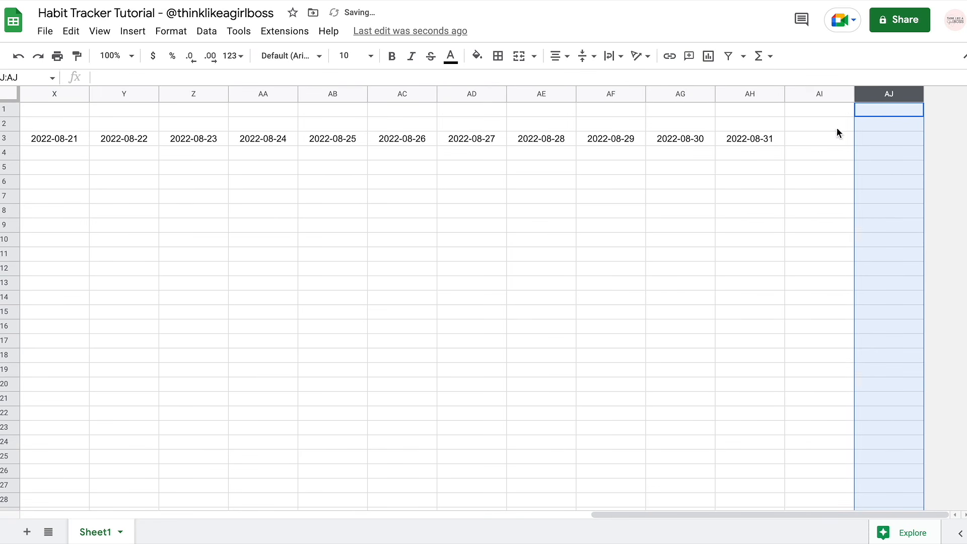
{"action": "left_click", "coordinate": [808, 95], "text": "shift"}
{"action": "right_click", "coordinate": [808, 96]}
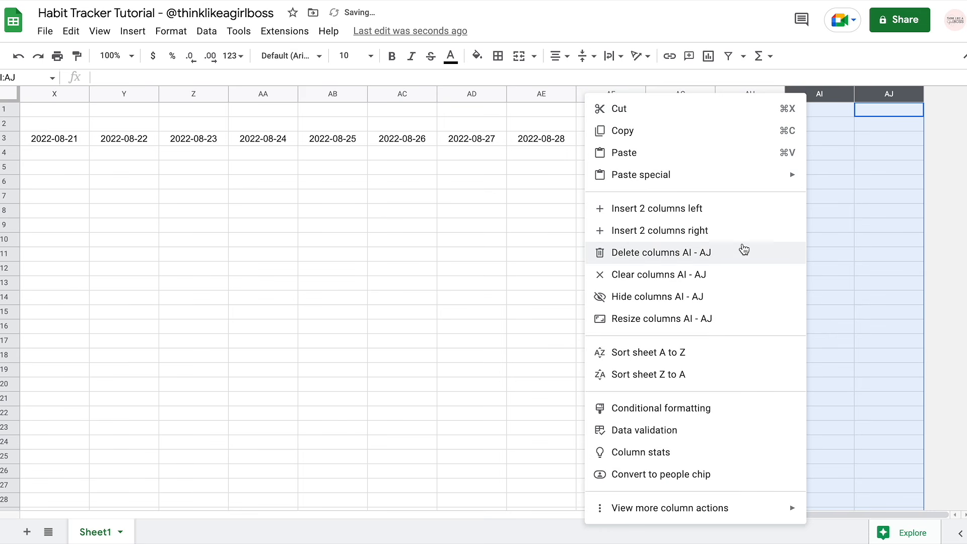
{"action": "left_click", "coordinate": [736, 231]}
{"action": "left_click", "coordinate": [684, 96], "text": "shift"}
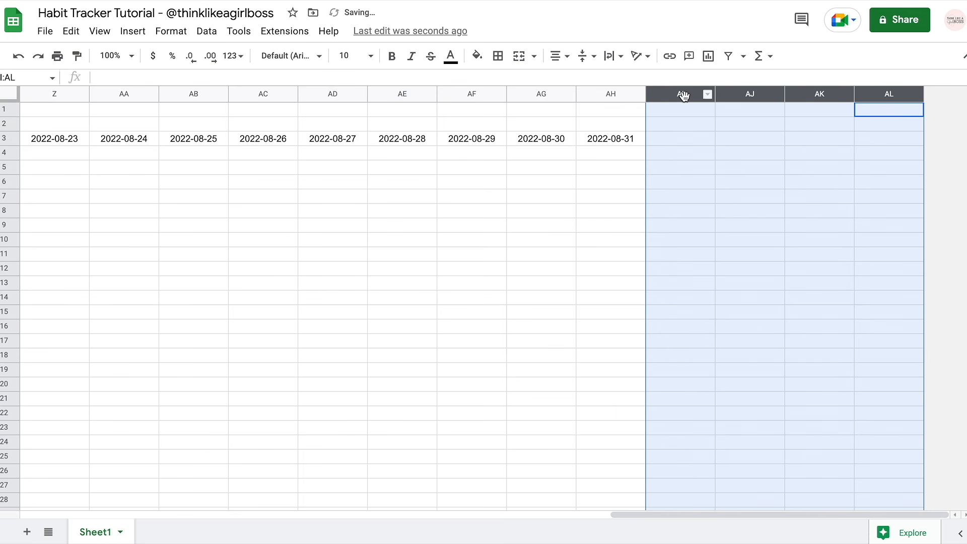
{"action": "right_click", "coordinate": [685, 96]}
{"action": "left_click", "coordinate": [734, 236]}
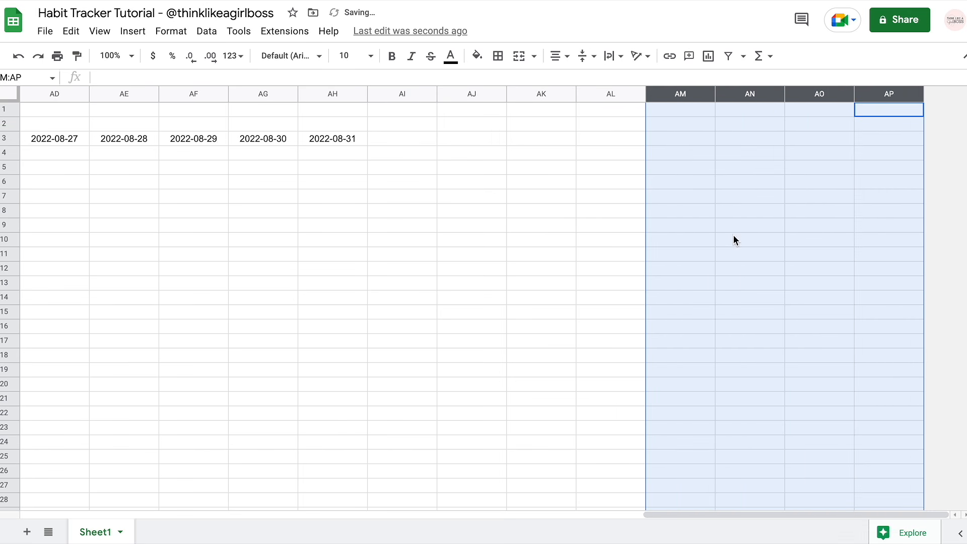
Insert six more blank columns to the right of columns AI to AN
{"action": "left_click", "coordinate": [515, 167]}
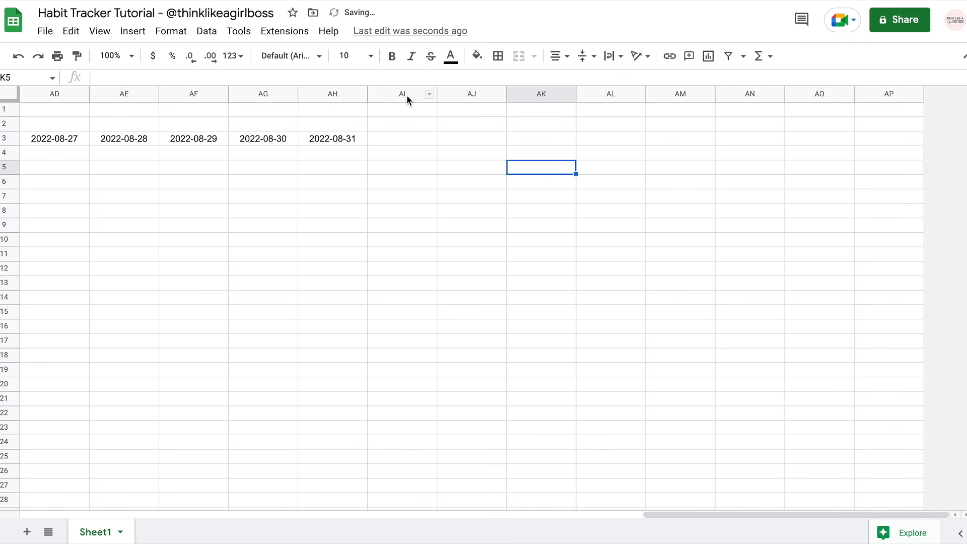
{"action": "left_click_drag", "start_coordinate": [407, 94], "coordinate": [734, 111]}
{"action": "right_click", "coordinate": [737, 106]}
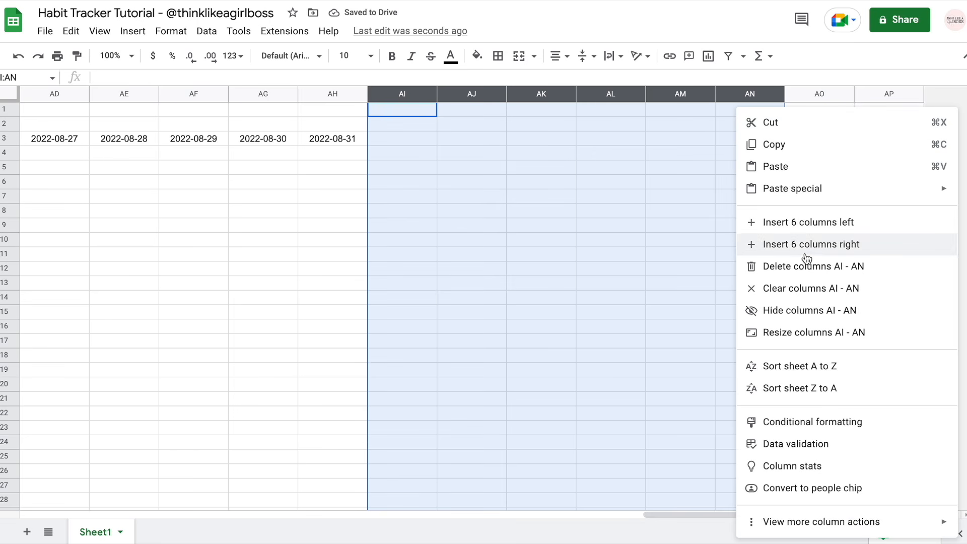
{"action": "left_click", "coordinate": [826, 248]}
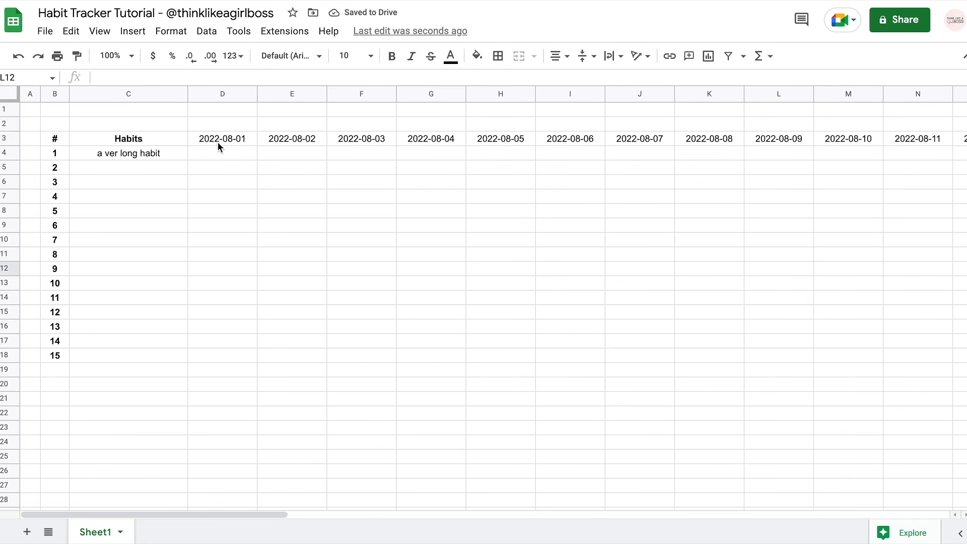
Check the dates and their formulas in row 3, from D3 through I3 and onward across the month
{"action": "left_click", "coordinate": [218, 143]}
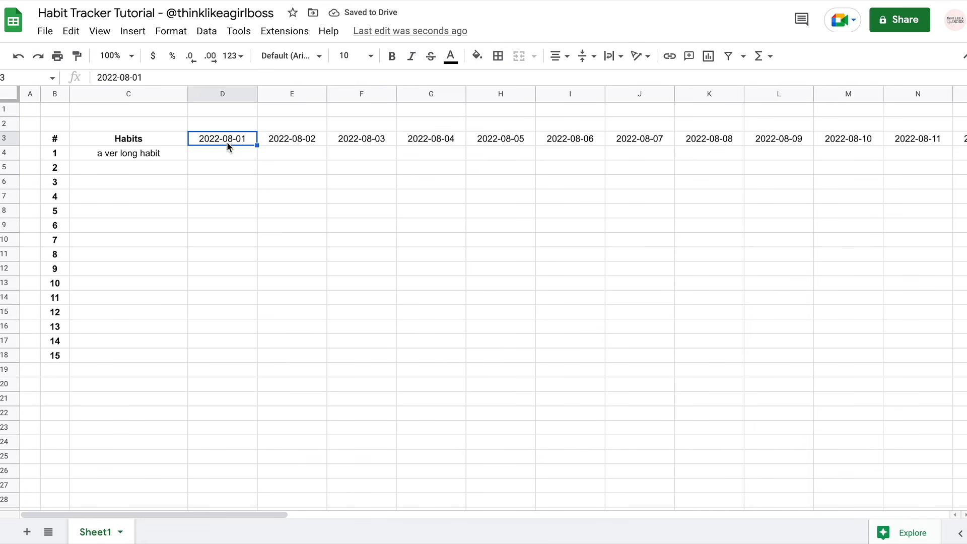
{"action": "left_click", "coordinate": [301, 141]}
{"action": "left_click", "coordinate": [371, 140]}
{"action": "left_click", "coordinate": [438, 140]}
{"action": "left_click", "coordinate": [524, 139]}
{"action": "left_click", "coordinate": [571, 143]}
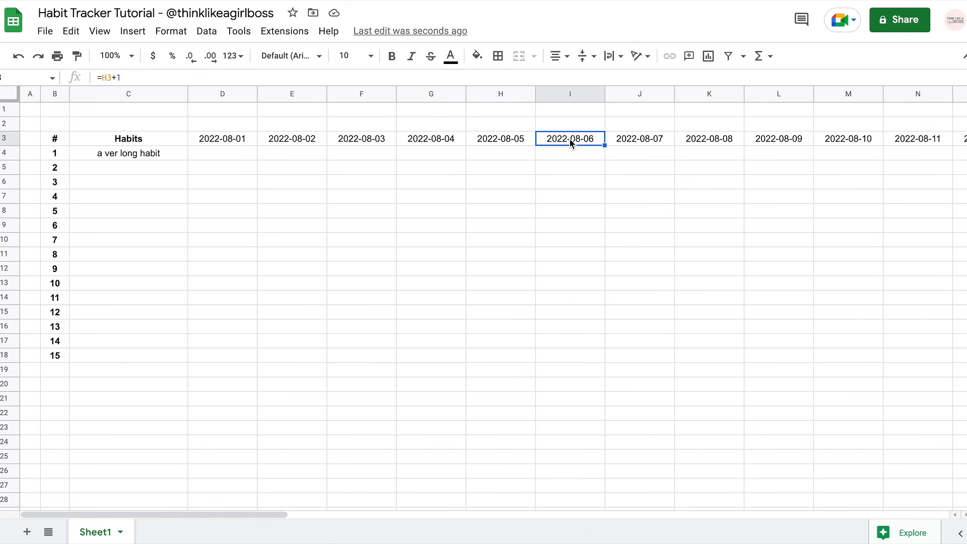
{"action": "scroll", "coordinate": [569, 138], "scroll_direction": "right", "scroll_amount": 10}
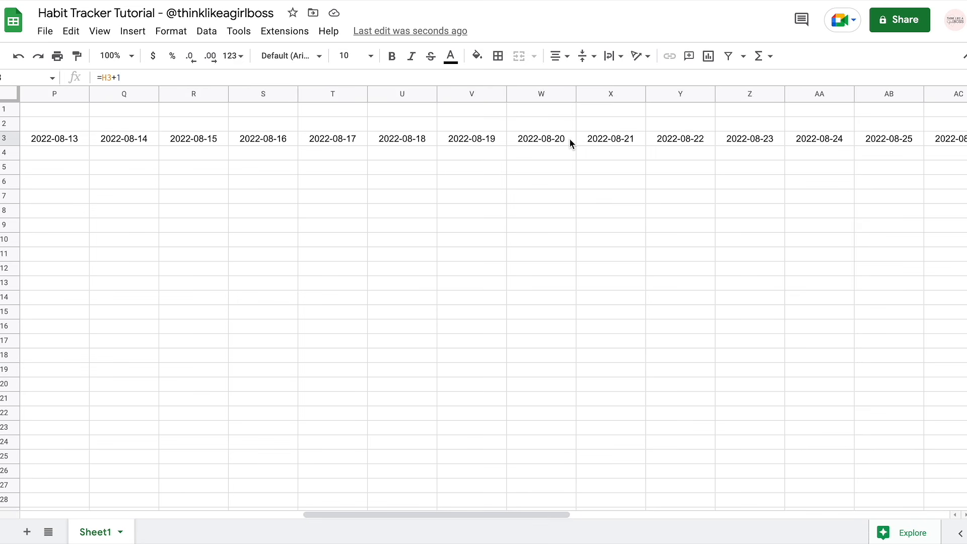
{"action": "scroll", "coordinate": [569, 138], "scroll_direction": "left", "scroll_amount": 10}
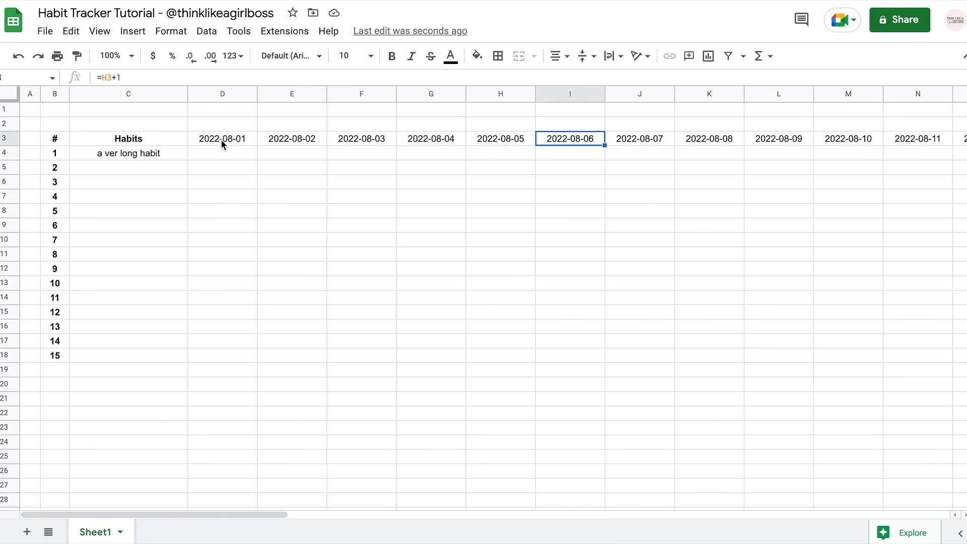
Select the whole date range D3:AH3 by its first and last cells
{"action": "left_click", "coordinate": [222, 144]}
{"action": "scroll", "coordinate": [604, 170], "scroll_direction": "right", "scroll_amount": 4}
{"action": "scroll", "coordinate": [602, 166], "scroll_direction": "right", "scroll_amount": 3}
{"action": "scroll", "coordinate": [603, 166], "scroll_direction": "left", "scroll_amount": 8}
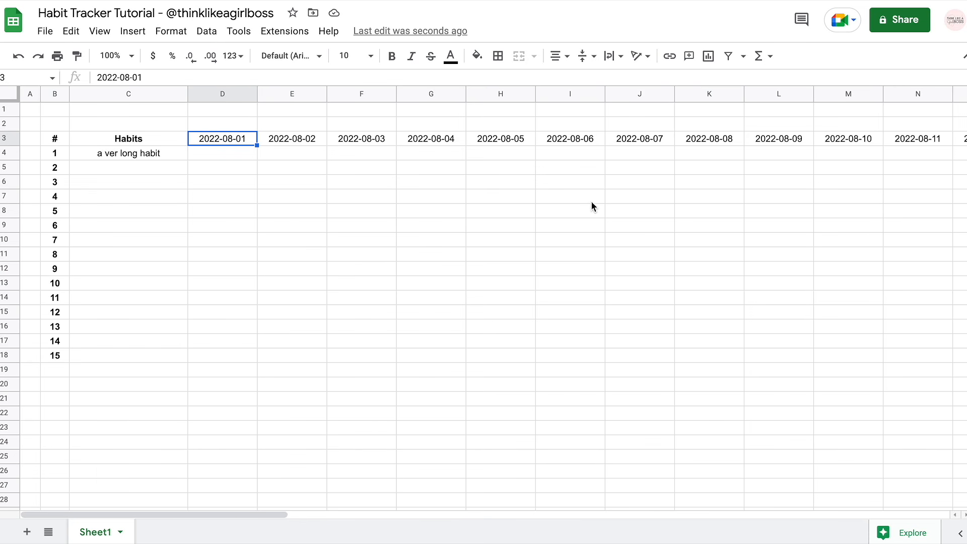
{"action": "scroll", "coordinate": [591, 200], "scroll_direction": "right", "scroll_amount": 10}
{"action": "scroll", "coordinate": [592, 206], "scroll_direction": "right", "scroll_amount": 3}
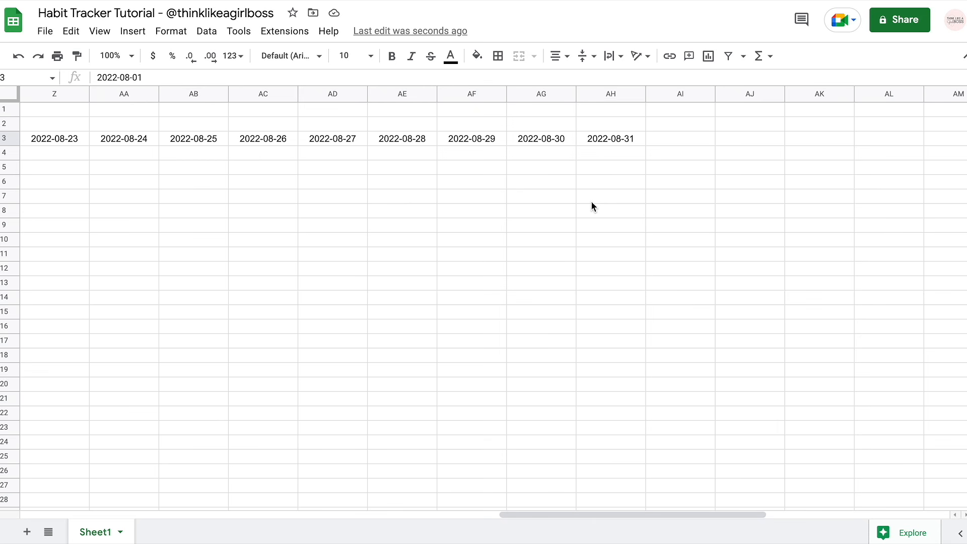
{"action": "left_click", "coordinate": [627, 138], "text": "shift"}
{"action": "scroll", "coordinate": [504, 171], "scroll_direction": "left", "scroll_amount": 15}
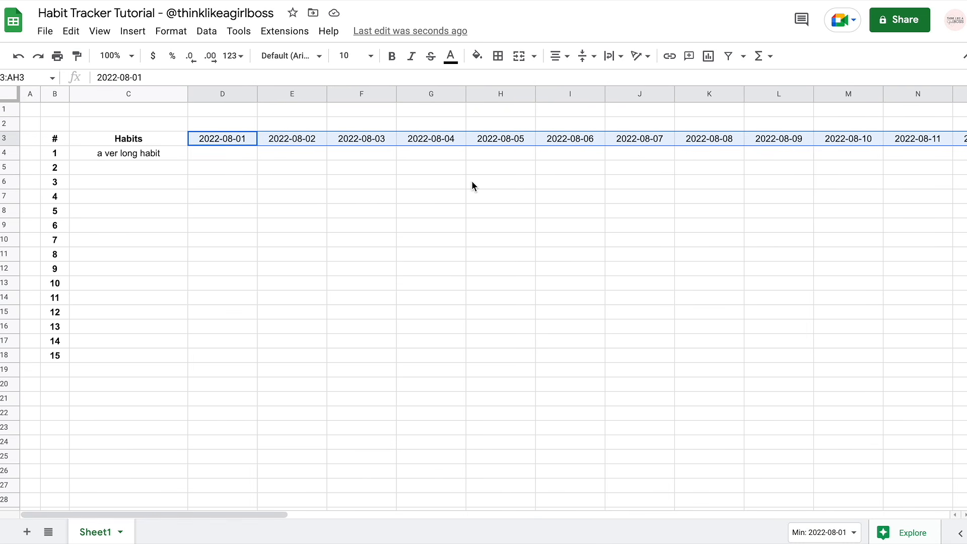
Clear the selection and reselect the dates D3:AH3 in one continuous sweep along row 3
{"action": "left_click", "coordinate": [291, 196]}
{"action": "left_click_drag", "start_coordinate": [232, 143], "coordinate": [479, 141]}
{"action": "scroll", "coordinate": [516, 127], "scroll_direction": "right", "scroll_amount": 20}
{"action": "scroll", "coordinate": [479, 141], "scroll_direction": "left", "scroll_amount": 20}
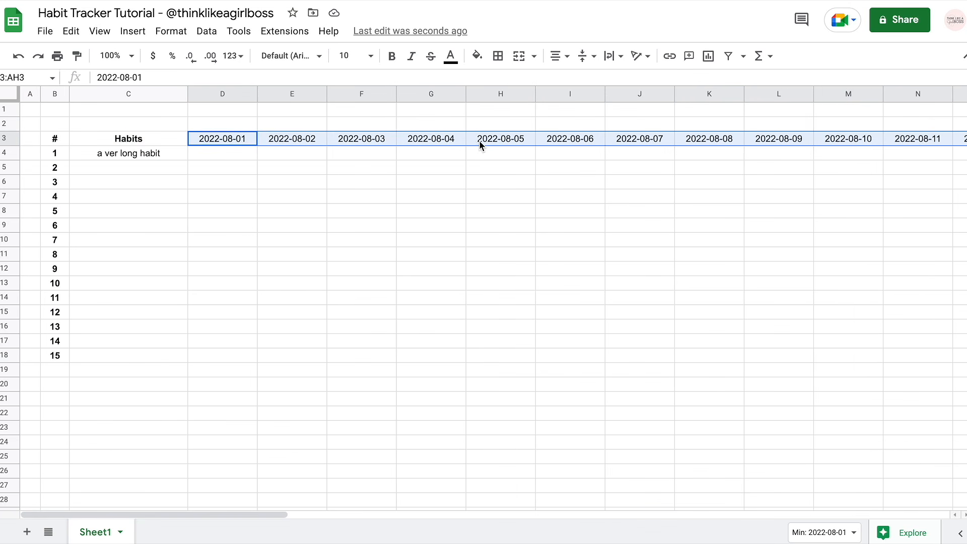
Try filling the date in D3 into E3, and undo the fill
{"action": "left_click", "coordinate": [247, 141]}
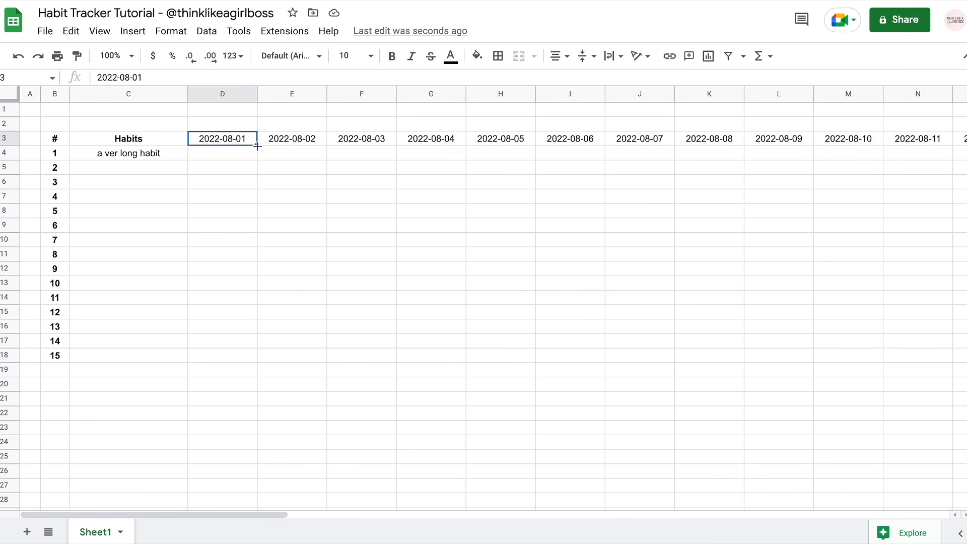
{"action": "left_click_drag", "start_coordinate": [256, 145], "coordinate": [300, 144]}
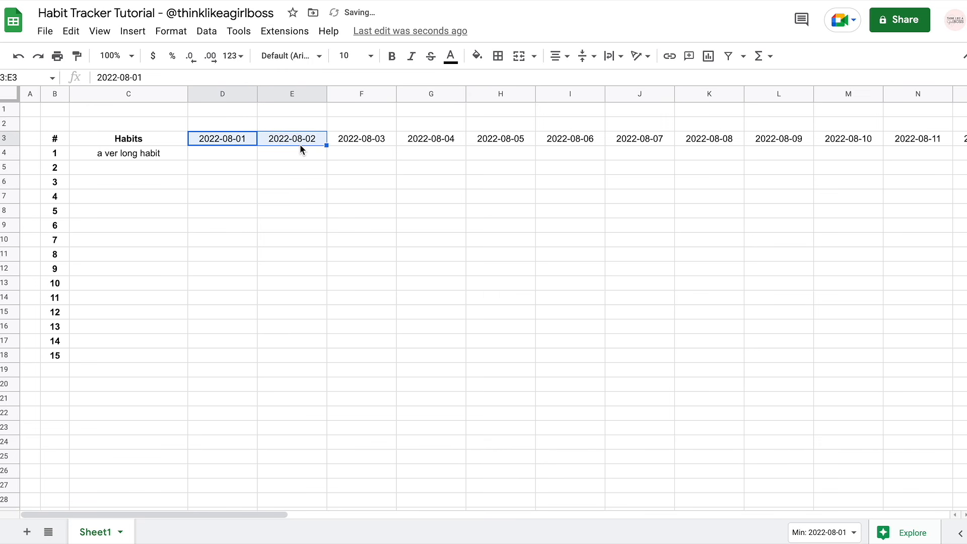
{"action": "key", "text": "ctrl+z"}
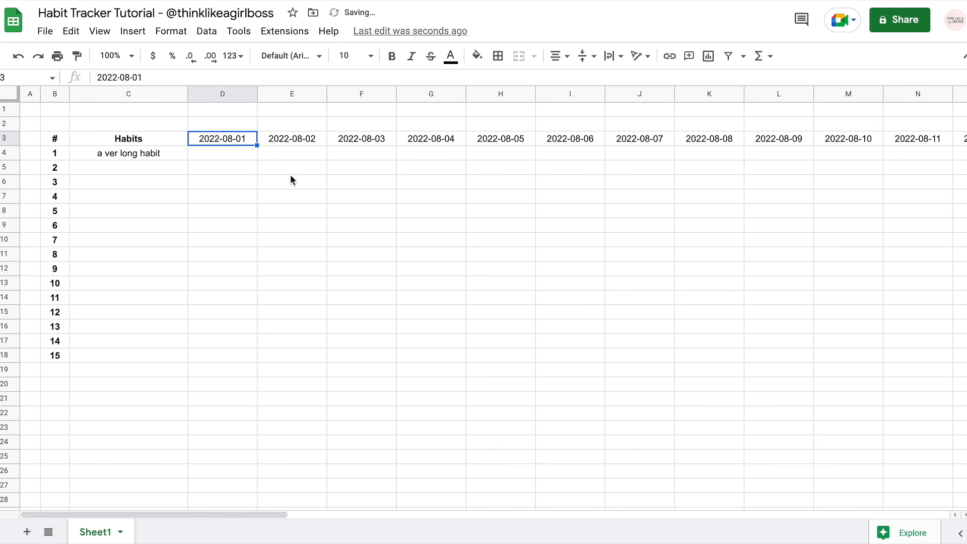
Select the dates in D3:AH3 and open the custom date and time formats for them
{"action": "left_click_drag", "start_coordinate": [206, 140], "coordinate": [682, 141]}
{"action": "scroll", "coordinate": [468, 137], "scroll_direction": "right", "scroll_amount": 20}
{"action": "scroll", "coordinate": [255, 142], "scroll_direction": "left", "scroll_amount": 11}
{"action": "scroll", "coordinate": [469, 203], "scroll_direction": "left", "scroll_amount": 20}
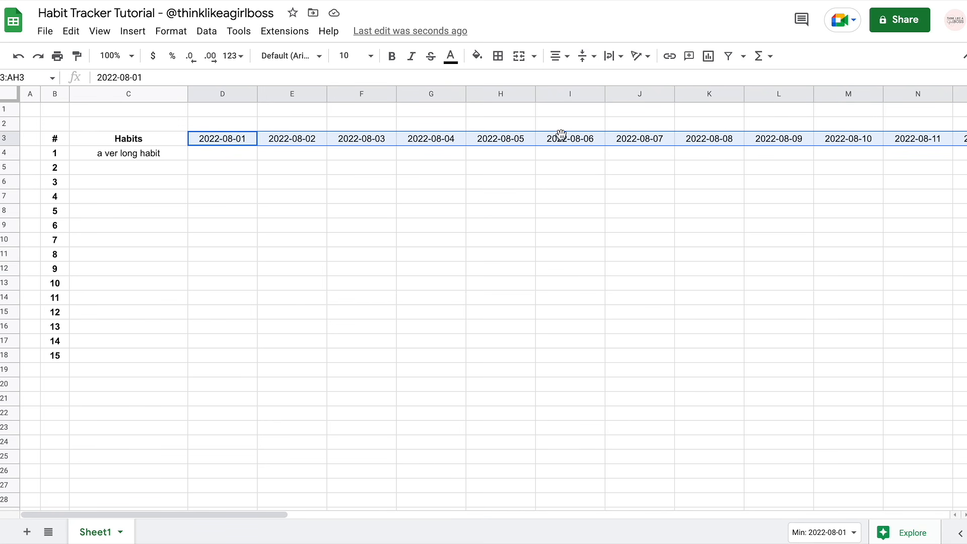
{"action": "left_click", "coordinate": [170, 32]}
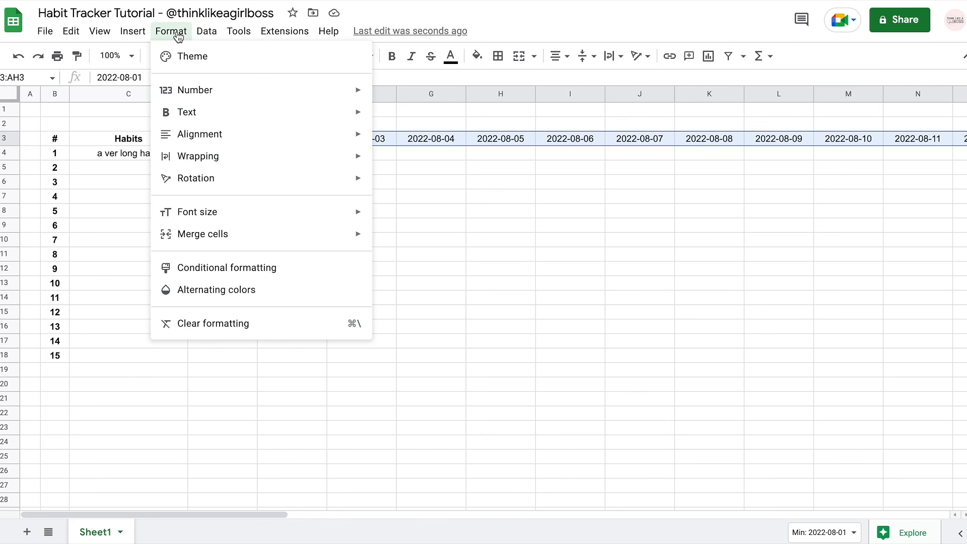
{"action": "mouse_move", "coordinate": [197, 92]}
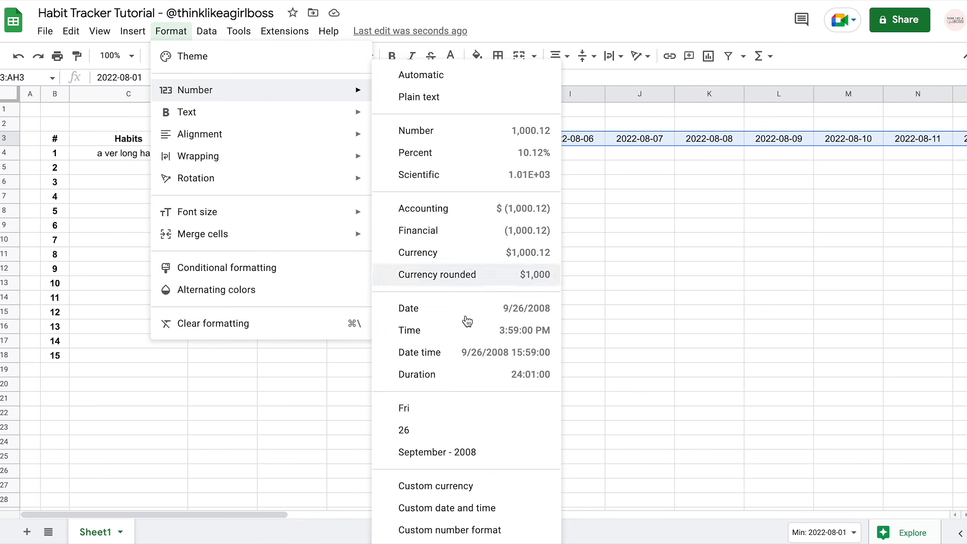
{"action": "left_click", "coordinate": [463, 508]}
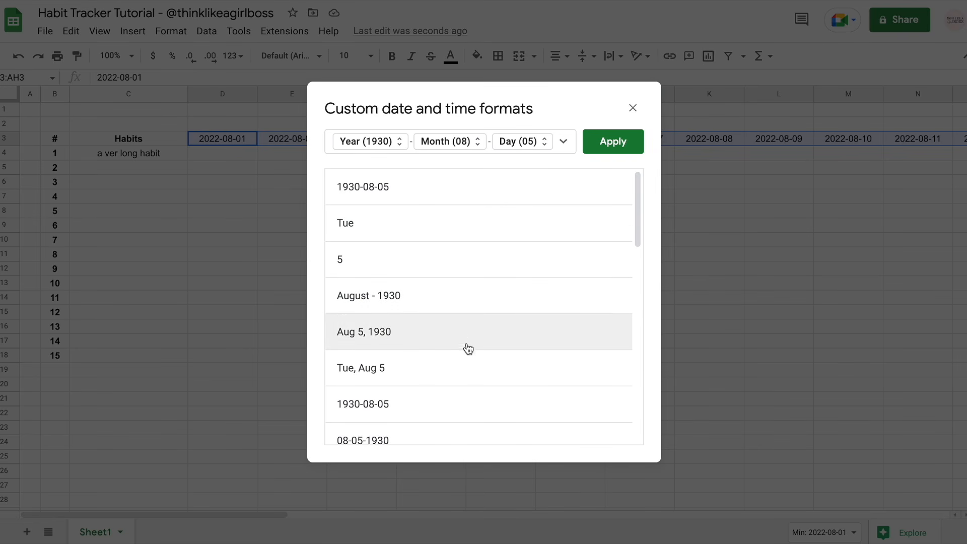
Try the preset date format "5" for the selected dates, with the day shown without a leading zero
{"action": "scroll", "coordinate": [459, 281], "scroll_direction": "down", "scroll_amount": 7}
{"action": "scroll", "coordinate": [460, 281], "scroll_direction": "down", "scroll_amount": 3}
{"action": "scroll", "coordinate": [460, 282], "scroll_direction": "up", "scroll_amount": 10}
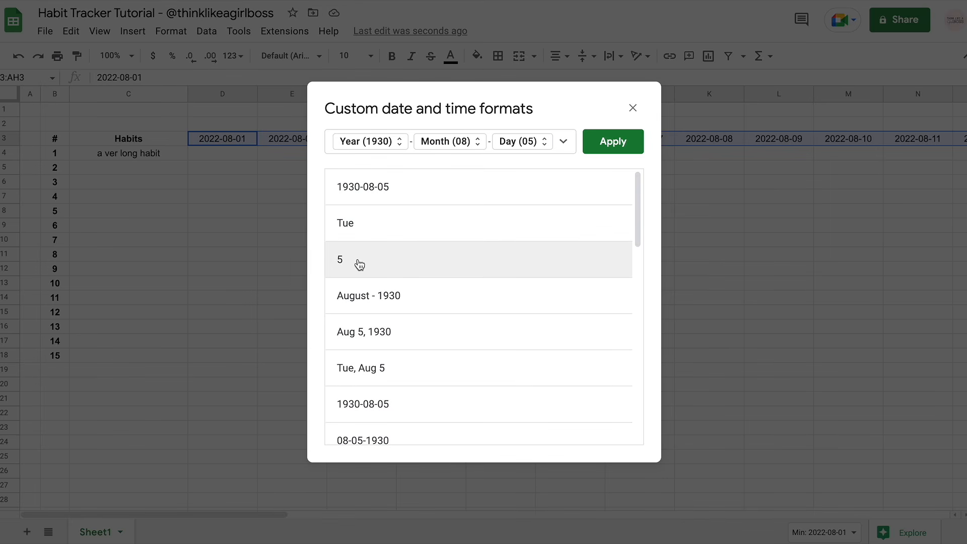
{"action": "left_click", "coordinate": [394, 265]}
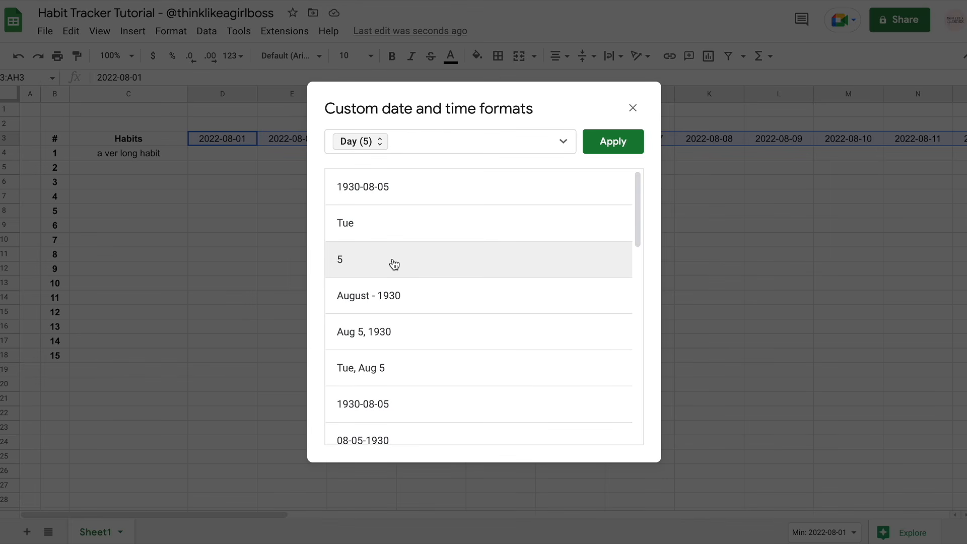
{"action": "left_click", "coordinate": [384, 146]}
{"action": "left_click", "coordinate": [504, 147]}
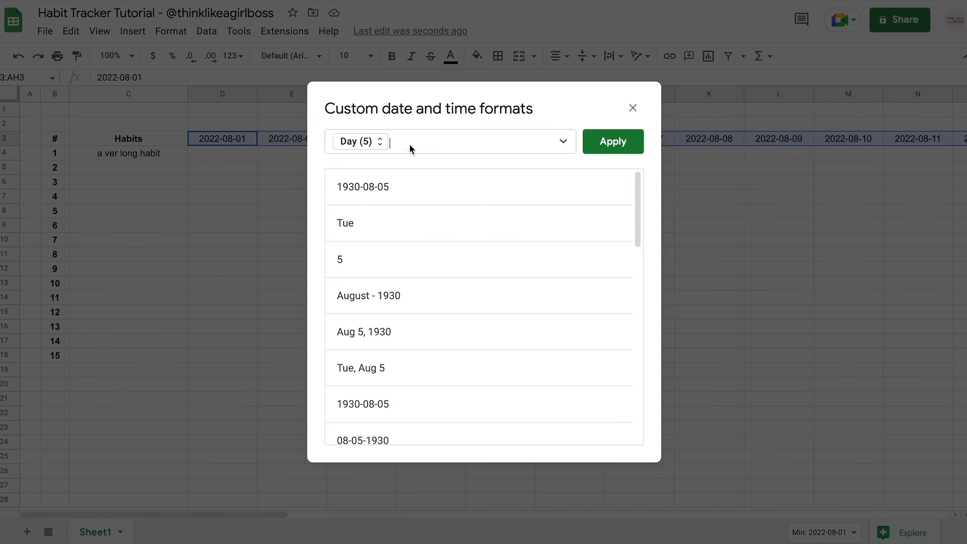
{"action": "left_click", "coordinate": [383, 147]}
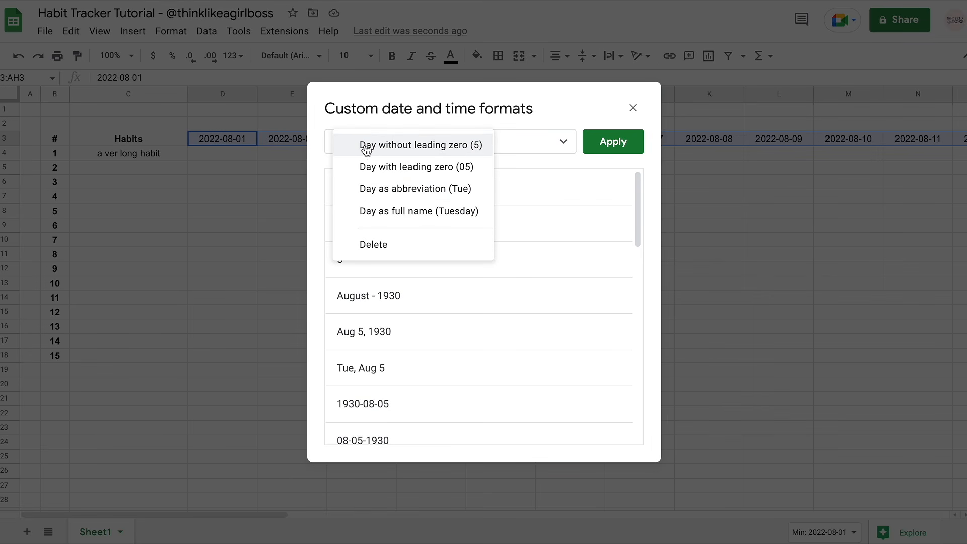
{"action": "left_click", "coordinate": [442, 146]}
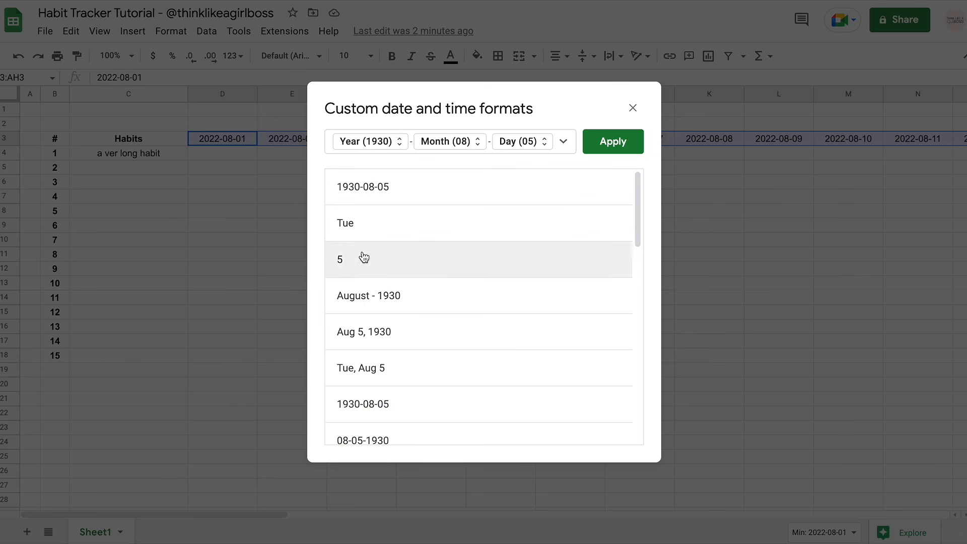
Reduce the "Aug 5, 1930" format to Day (5) by removing its month and year, and apply it to the dates
{"action": "scroll", "coordinate": [362, 297], "scroll_direction": "down", "scroll_amount": 3}
{"action": "scroll", "coordinate": [364, 290], "scroll_direction": "up", "scroll_amount": 3}
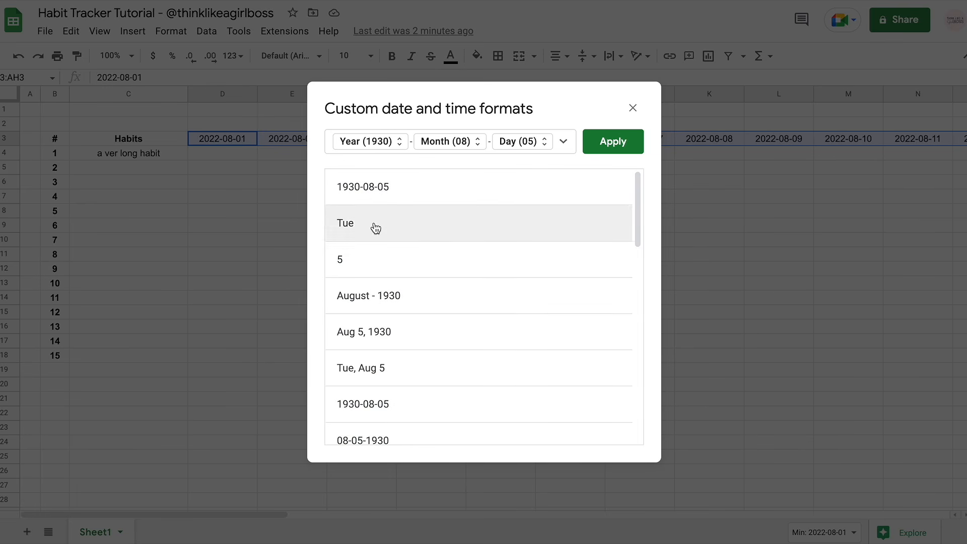
{"action": "left_click", "coordinate": [400, 337]}
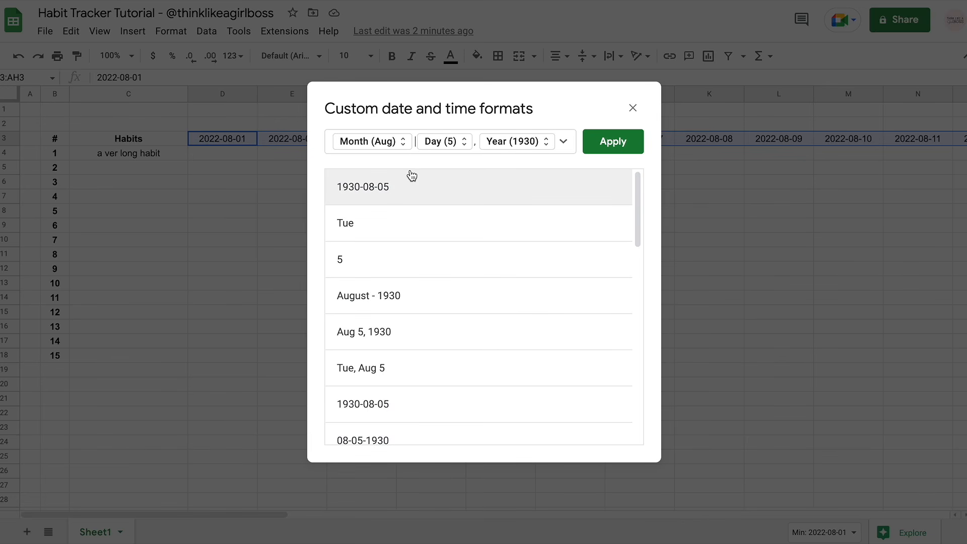
{"action": "left_click", "coordinate": [414, 145]}
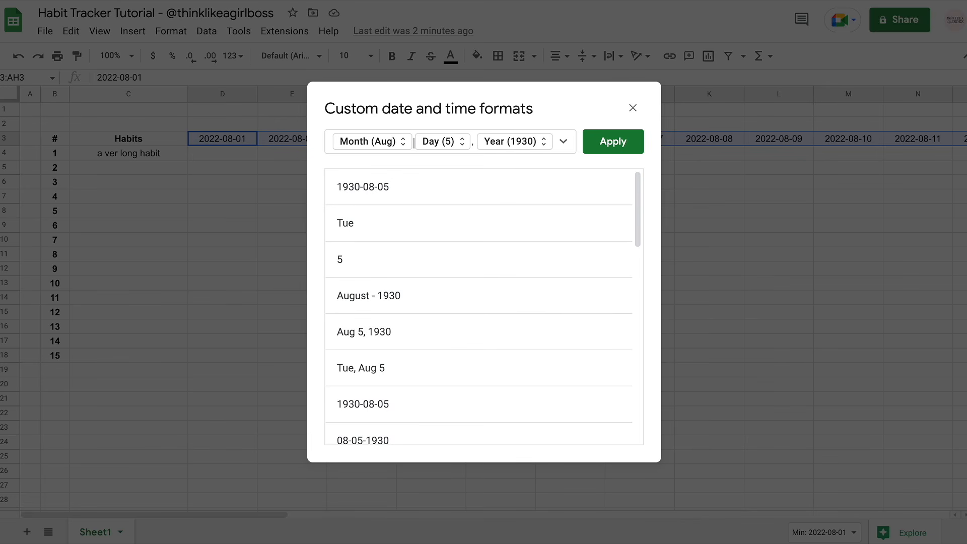
{"action": "key", "text": "BackSpace"}
{"action": "left_click", "coordinate": [489, 151]}
{"action": "key", "text": "BackSpace"}
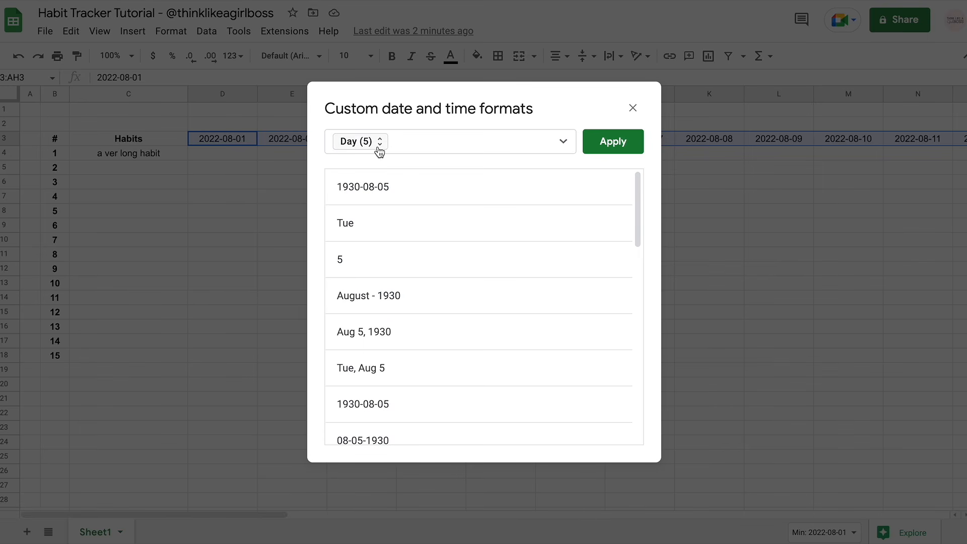
{"action": "left_click", "coordinate": [613, 141]}
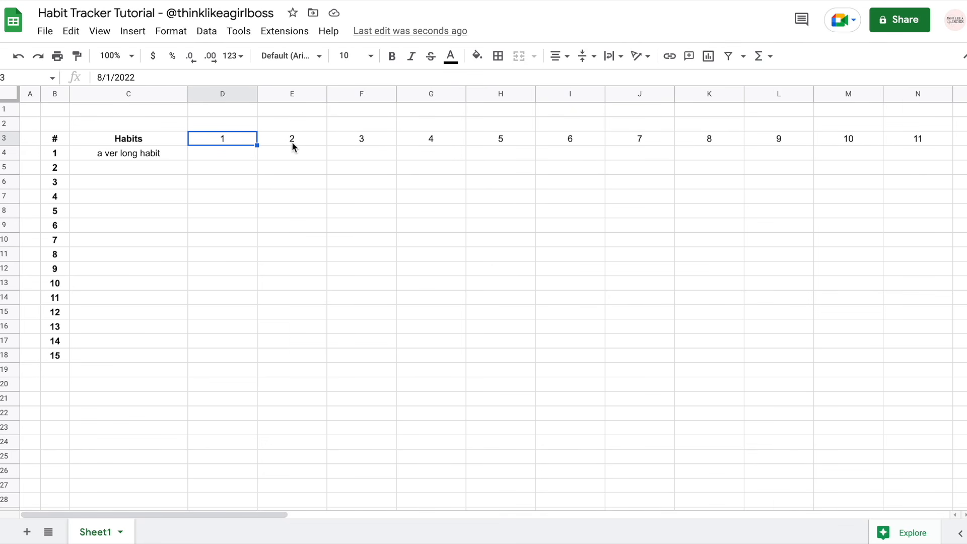
Select columns D through AH by their first and last columns, and clear the selection
{"action": "left_click", "coordinate": [247, 94]}
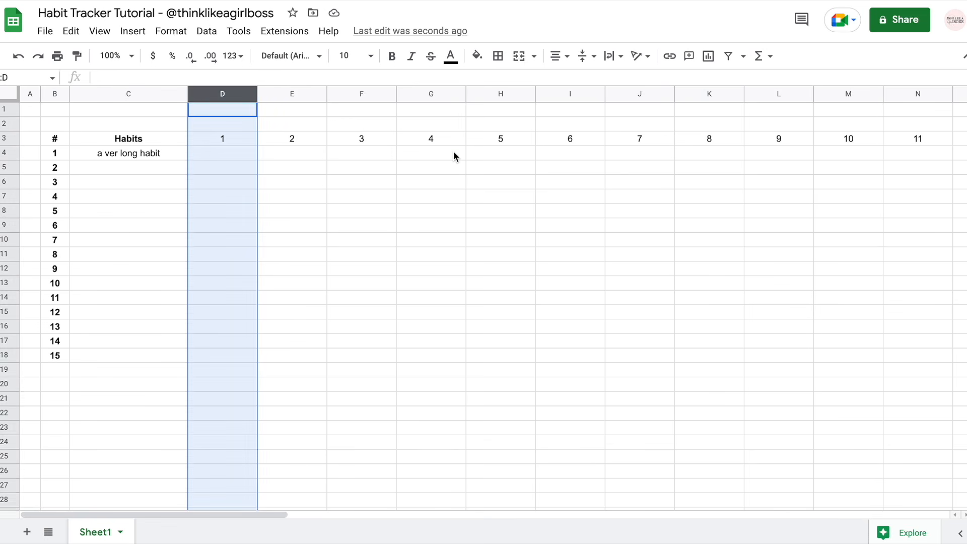
{"action": "left_click", "coordinate": [455, 155]}
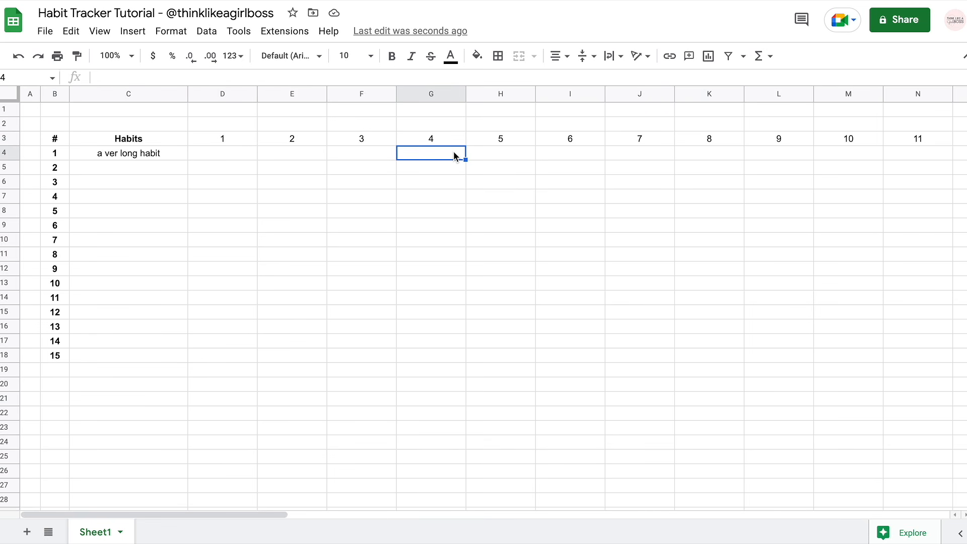
{"action": "left_click", "coordinate": [222, 94]}
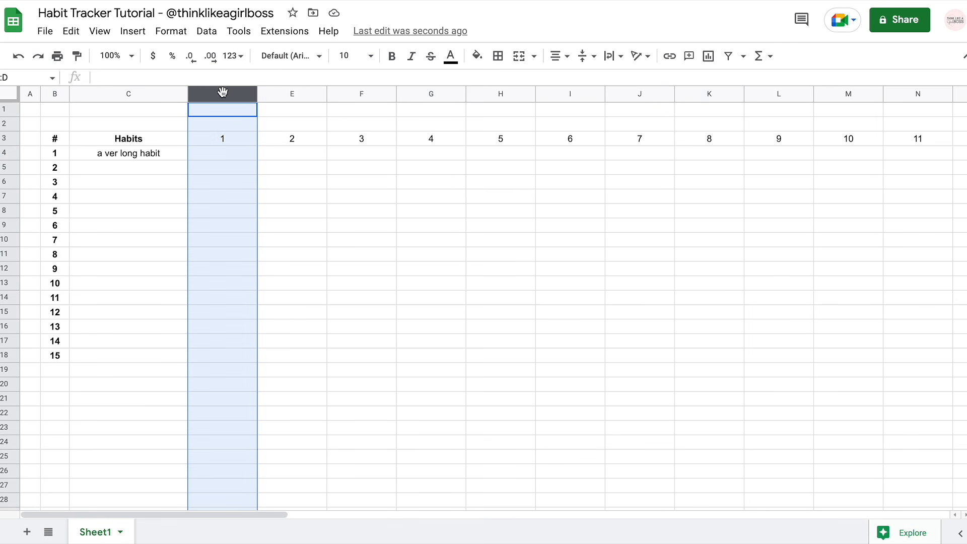
{"action": "scroll", "coordinate": [474, 161], "scroll_direction": "right", "scroll_amount": 15}
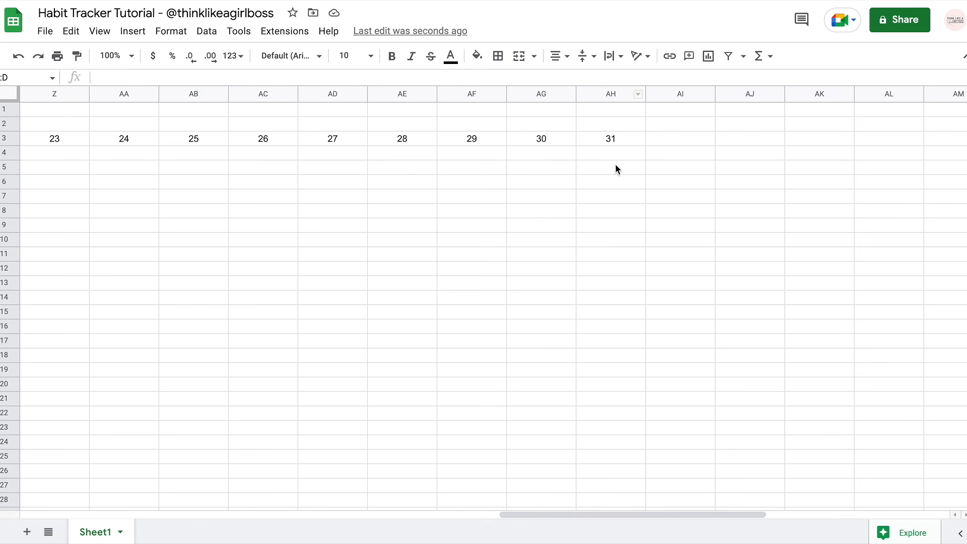
{"action": "left_click", "coordinate": [611, 93], "text": "shift"}
{"action": "scroll", "coordinate": [488, 241], "scroll_direction": "left", "scroll_amount": 15}
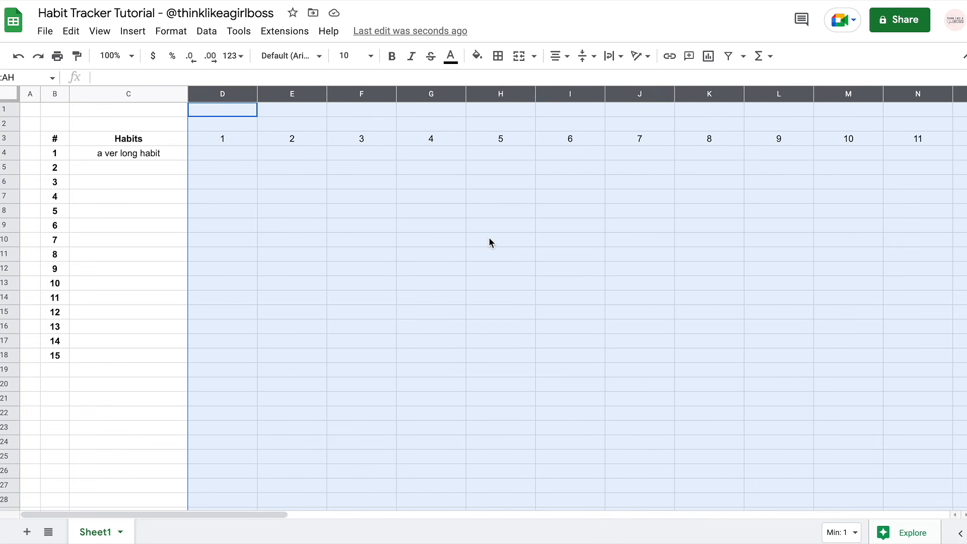
{"action": "left_click", "coordinate": [287, 255]}
Narrow columns D through AH to one equal width that just fits the two-digit day numbers
{"action": "left_click_drag", "start_coordinate": [222, 94], "coordinate": [821, 97]}
{"action": "left_click_drag", "start_coordinate": [396, 94], "coordinate": [348, 96]}
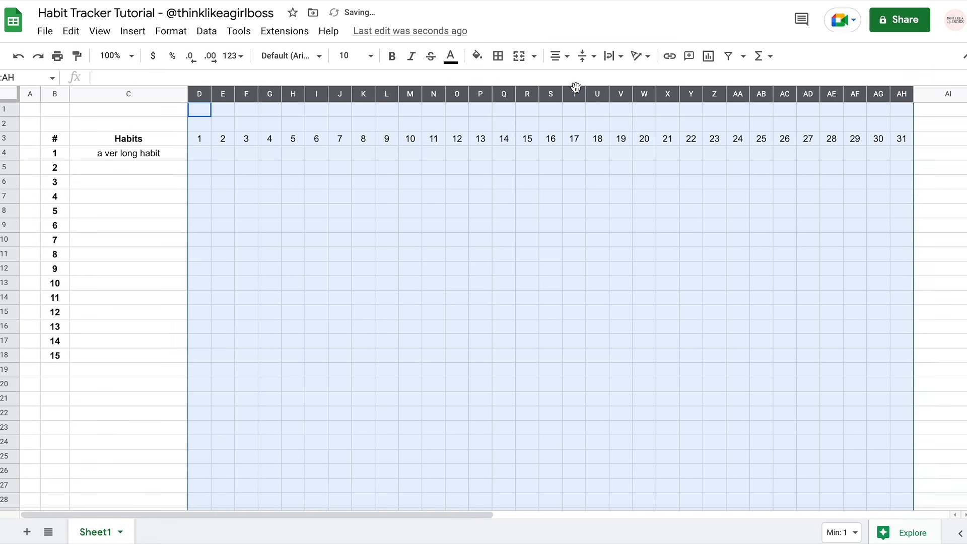
{"action": "left_click_drag", "start_coordinate": [538, 94], "coordinate": [529, 94]}
{"action": "left_click", "coordinate": [404, 182]}
Make the day numbers in D3:AH3 bold
{"action": "left_click_drag", "start_coordinate": [199, 139], "coordinate": [881, 136]}
{"action": "left_click", "coordinate": [394, 58]}
{"action": "left_click", "coordinate": [289, 167]}
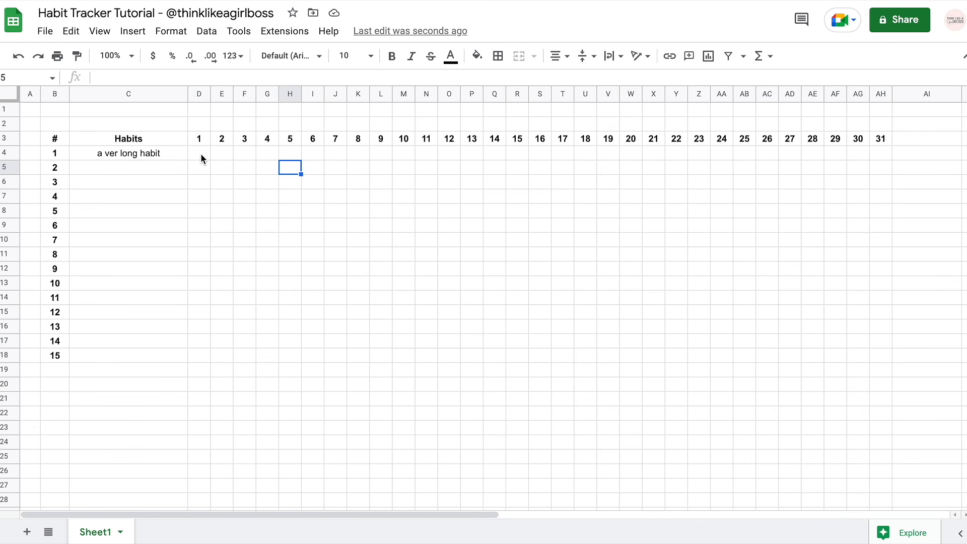
Insert checkboxes in D4:AH18 and set their font size to 8
{"action": "left_click", "coordinate": [200, 156]}
{"action": "left_click_drag", "start_coordinate": [200, 155], "coordinate": [885, 350]}
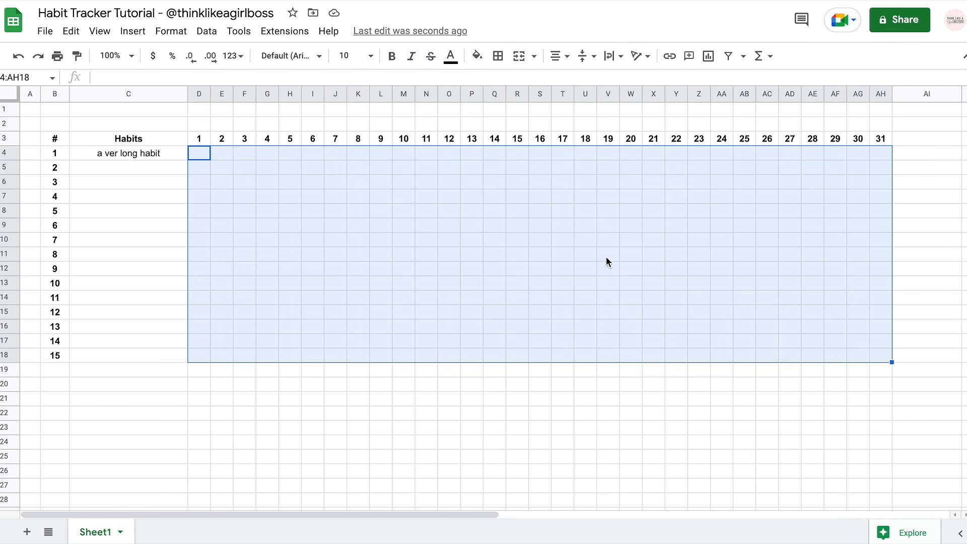
{"action": "left_click", "coordinate": [133, 31]}
{"action": "left_click", "coordinate": [193, 311]}
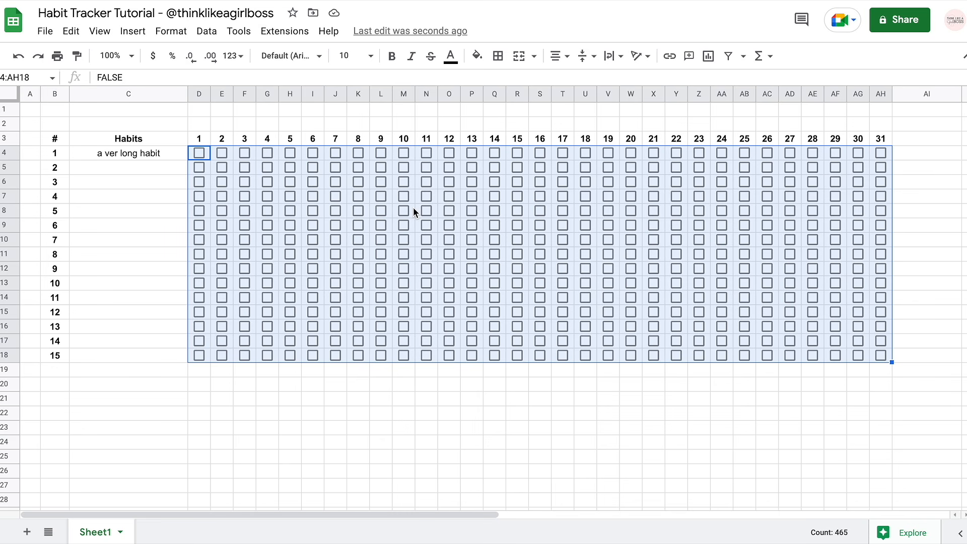
{"action": "left_click", "coordinate": [373, 60]}
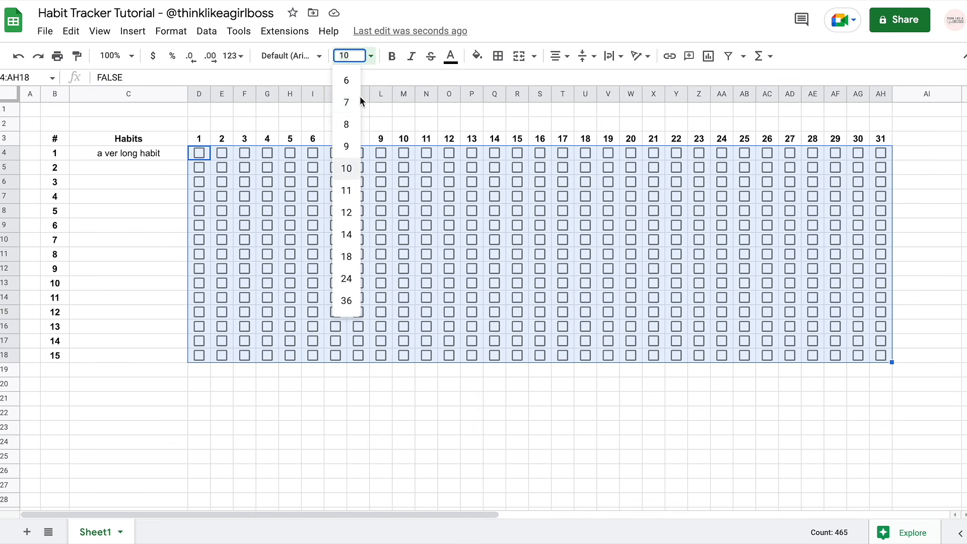
{"action": "left_click", "coordinate": [353, 124]}
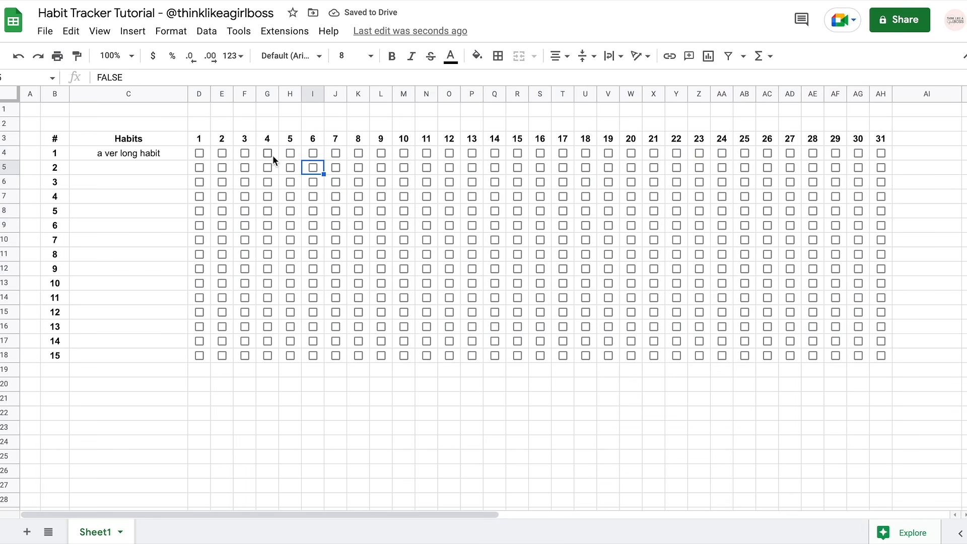
Test the checkboxes by ticking and unticking a few days for habit 1 and day 7 for habit 4
{"action": "left_click", "coordinate": [268, 155]}
{"action": "left_click", "coordinate": [268, 155]}
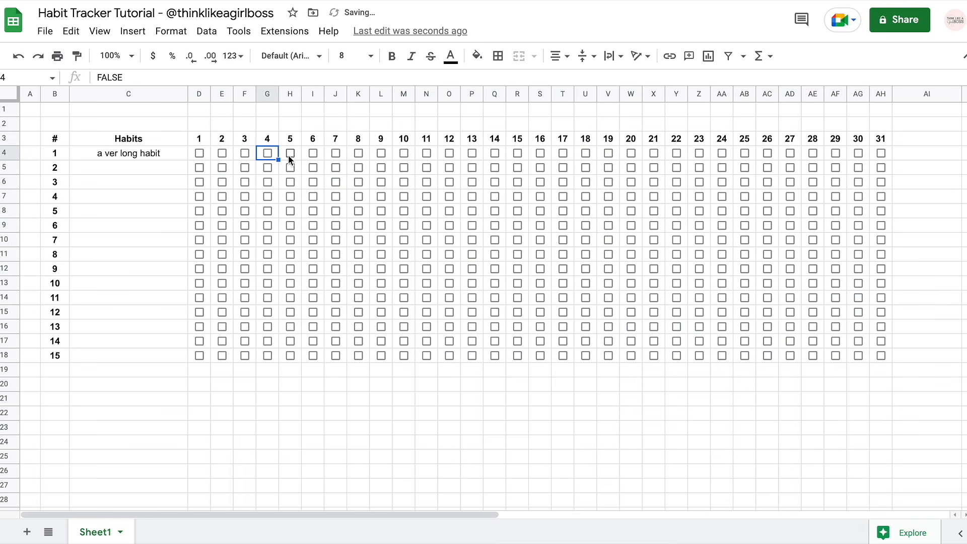
{"action": "left_click", "coordinate": [290, 155]}
{"action": "left_click", "coordinate": [290, 155]}
{"action": "left_click", "coordinate": [313, 155]}
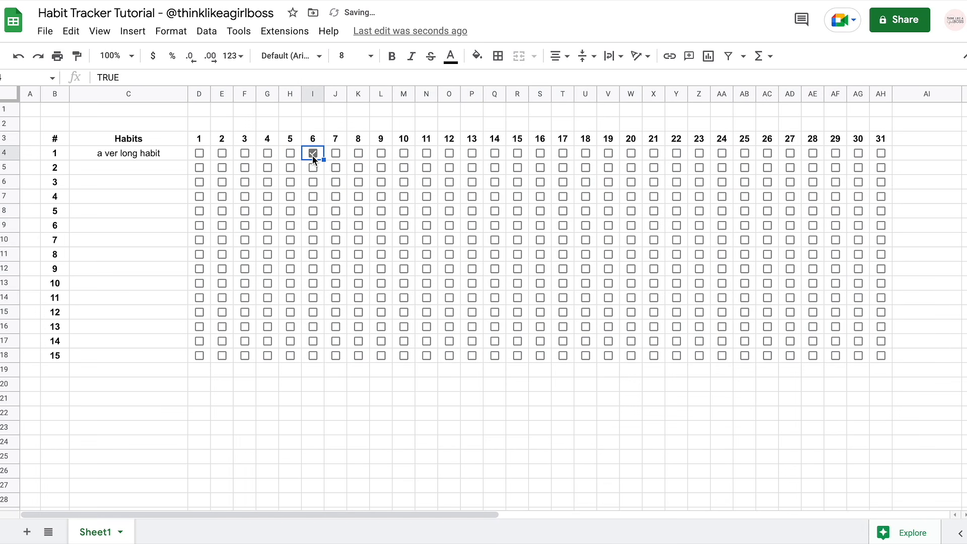
{"action": "left_click", "coordinate": [313, 157]}
{"action": "left_click", "coordinate": [339, 153]}
{"action": "left_click", "coordinate": [335, 196]}
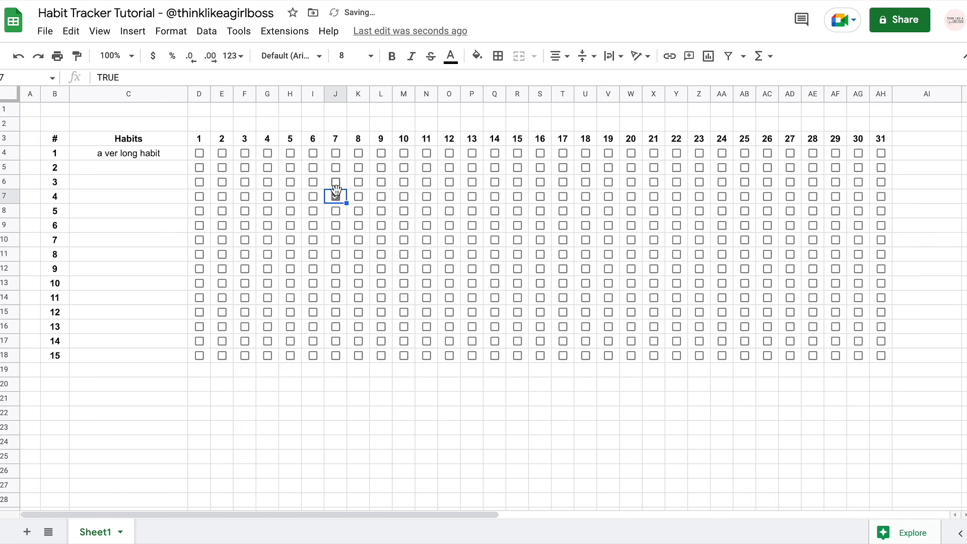
{"action": "left_click", "coordinate": [335, 197]}
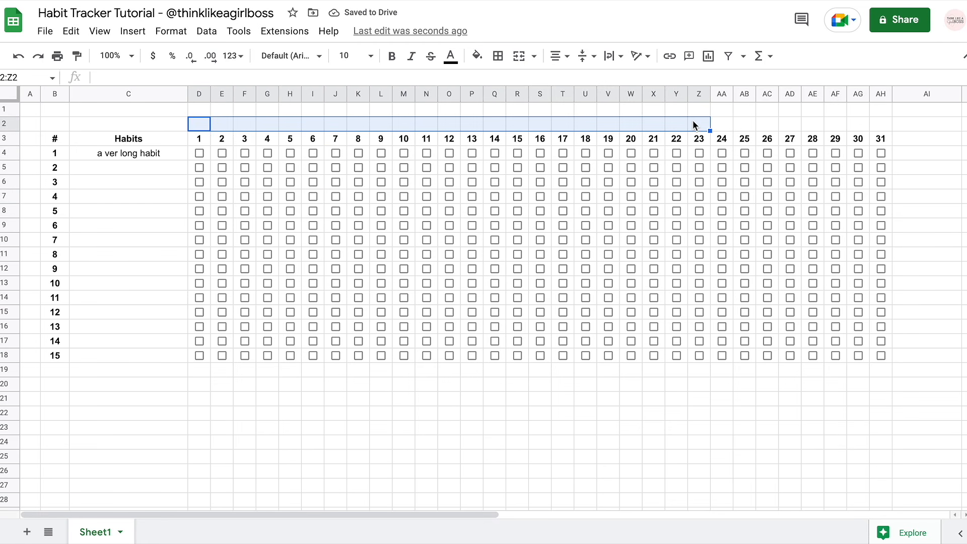
Increase the height of row 2 above the day numbers to about double
{"action": "left_click_drag", "start_coordinate": [202, 142], "coordinate": [474, 144]}
{"action": "left_click_drag", "start_coordinate": [199, 123], "coordinate": [878, 126]}
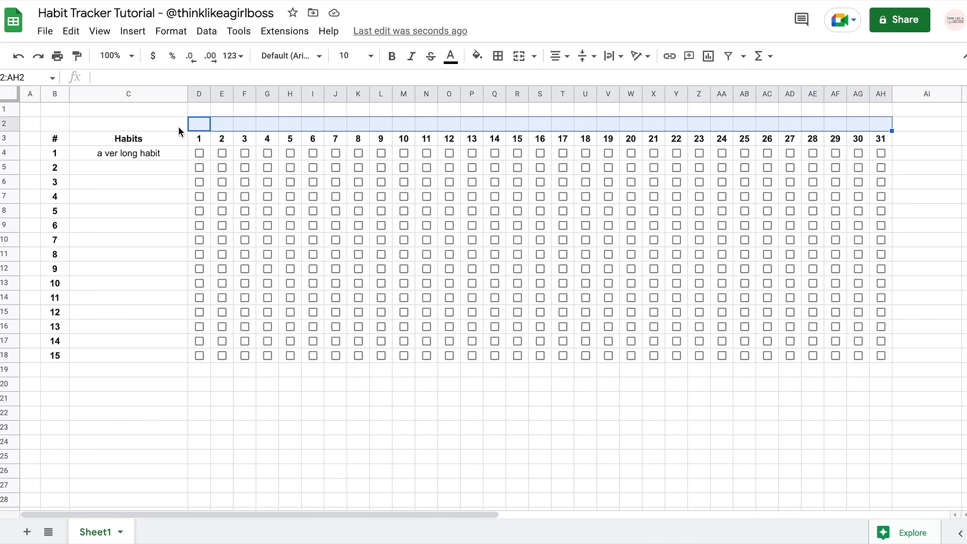
{"action": "left_click", "coordinate": [109, 126]}
{"action": "left_click_drag", "start_coordinate": [6, 129], "coordinate": [6, 147]}
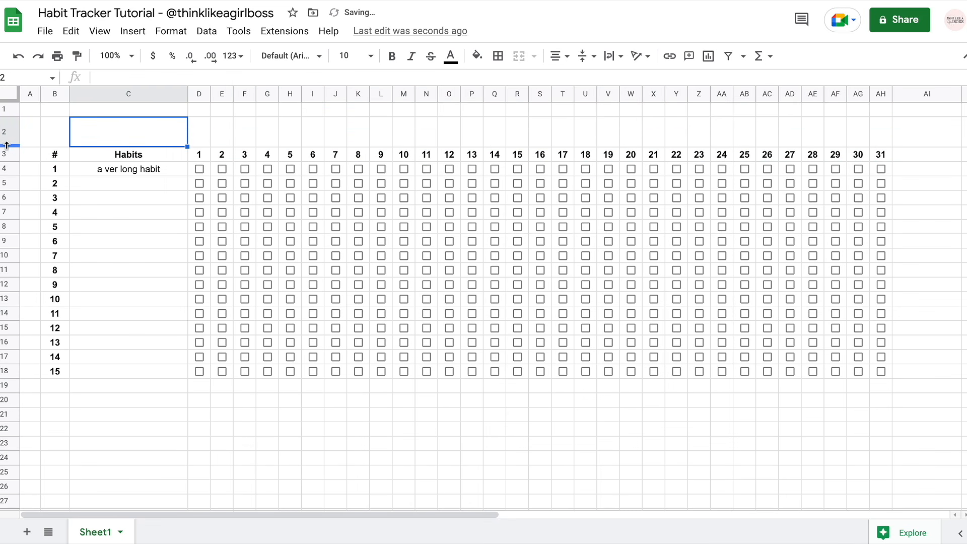
Enter the formula =D3 in cell D2 to reference the first date
{"action": "left_click", "coordinate": [196, 132]}
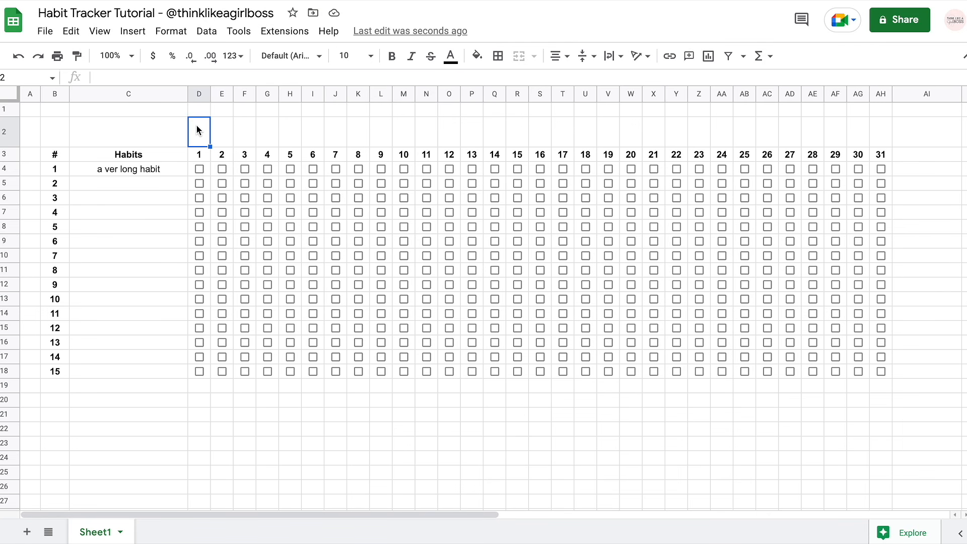
{"action": "type", "text": "="}
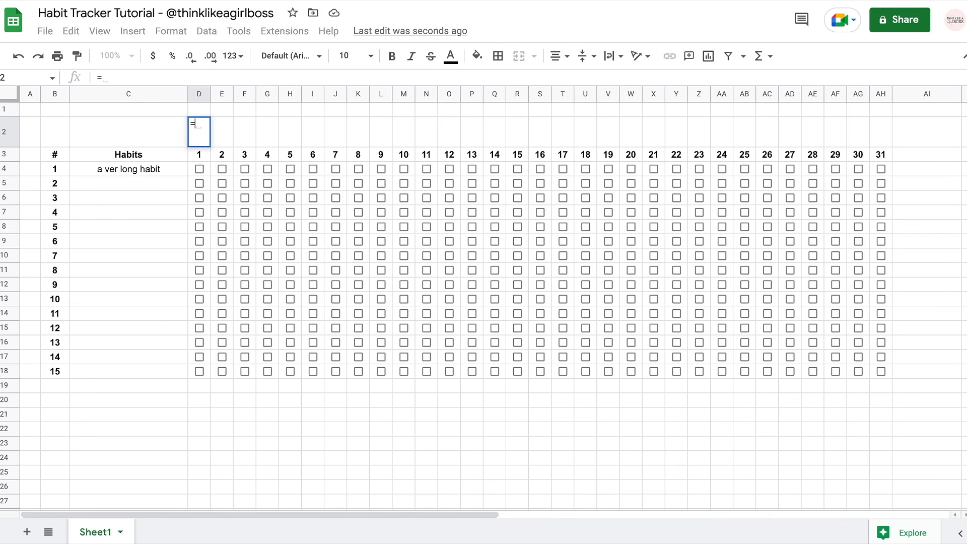
{"action": "left_click", "coordinate": [204, 156]}
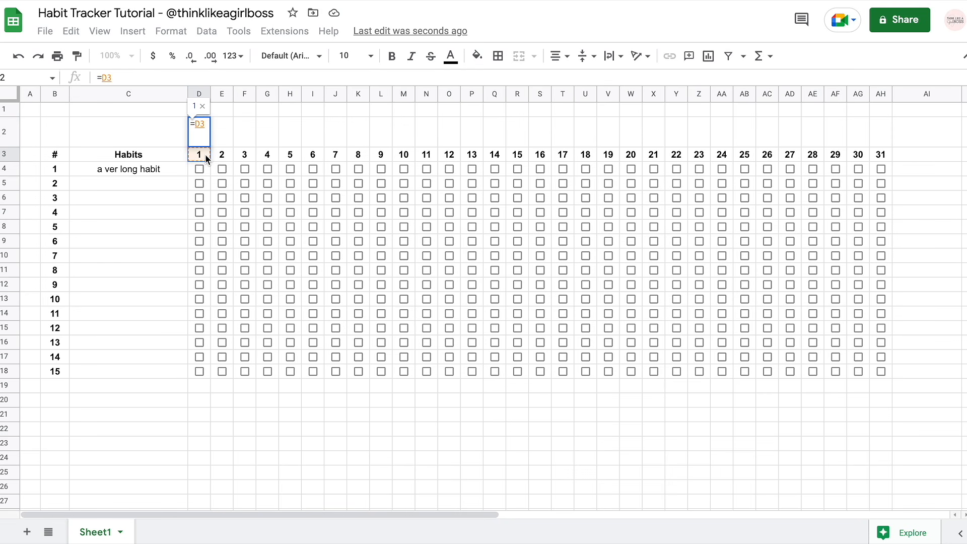
{"action": "key", "text": "Return"}
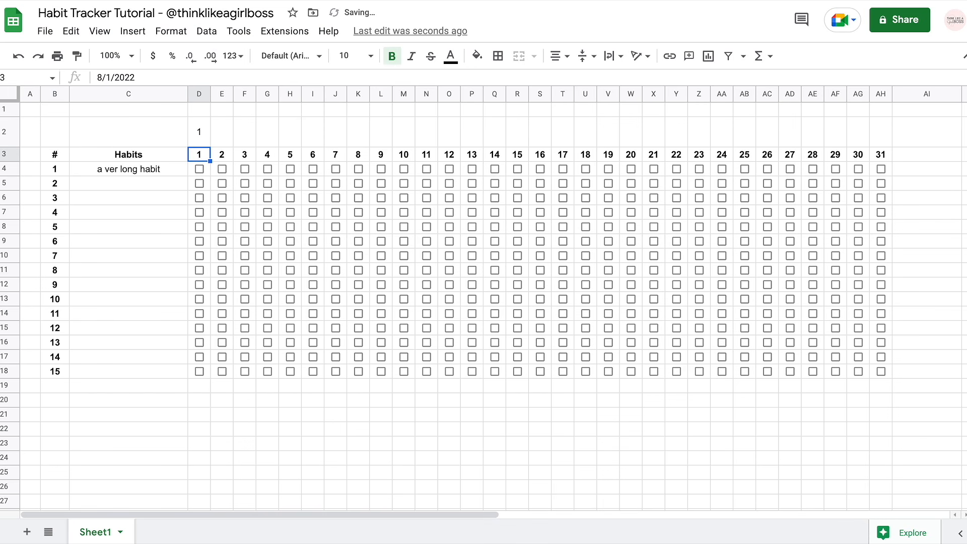
Fill the formula in D2 across row 2 through AH2
{"action": "key", "text": "Up"}
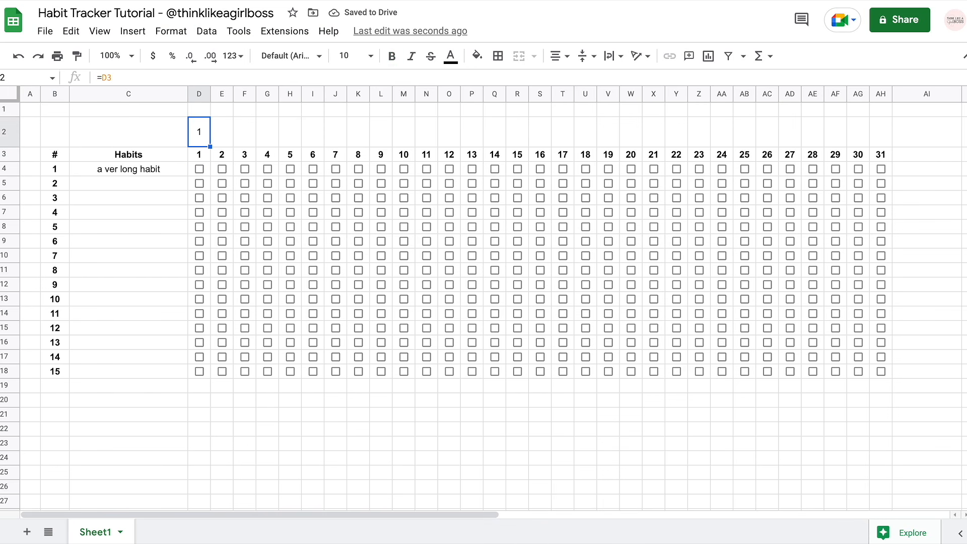
{"action": "key", "text": "Down"}
{"action": "key", "text": "Up"}
{"action": "key", "text": "Down"}
{"action": "key", "text": "Up"}
{"action": "left_click_drag", "start_coordinate": [210, 147], "coordinate": [877, 136]}
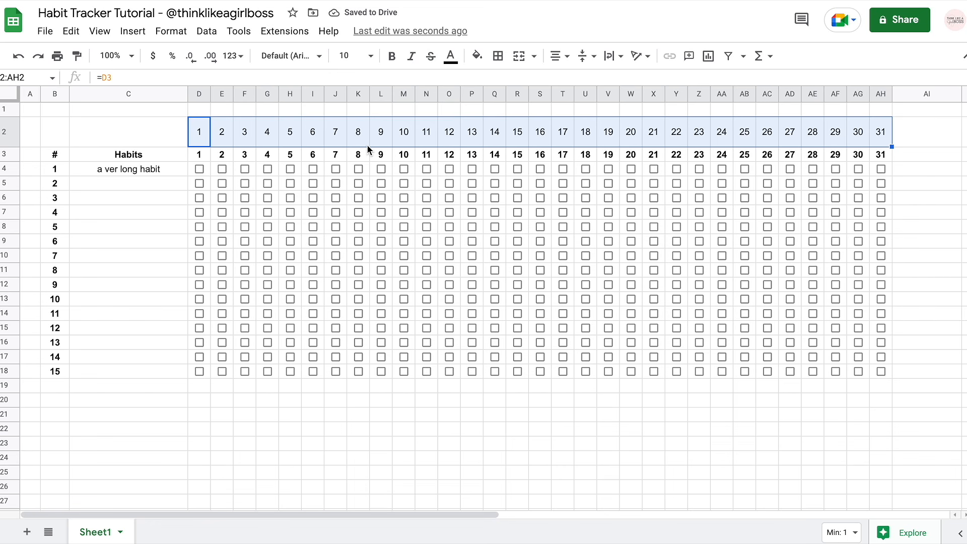
Compare the contents of D2 and D3 across the two rows of day numbers
{"action": "left_click_drag", "start_coordinate": [196, 157], "coordinate": [885, 151]}
{"action": "left_click", "coordinate": [200, 138]}
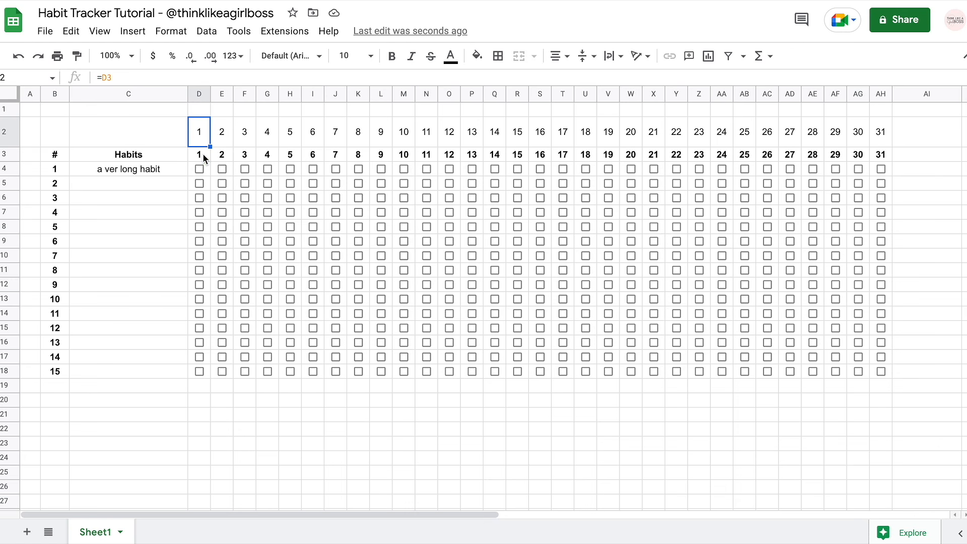
{"action": "left_click", "coordinate": [203, 154]}
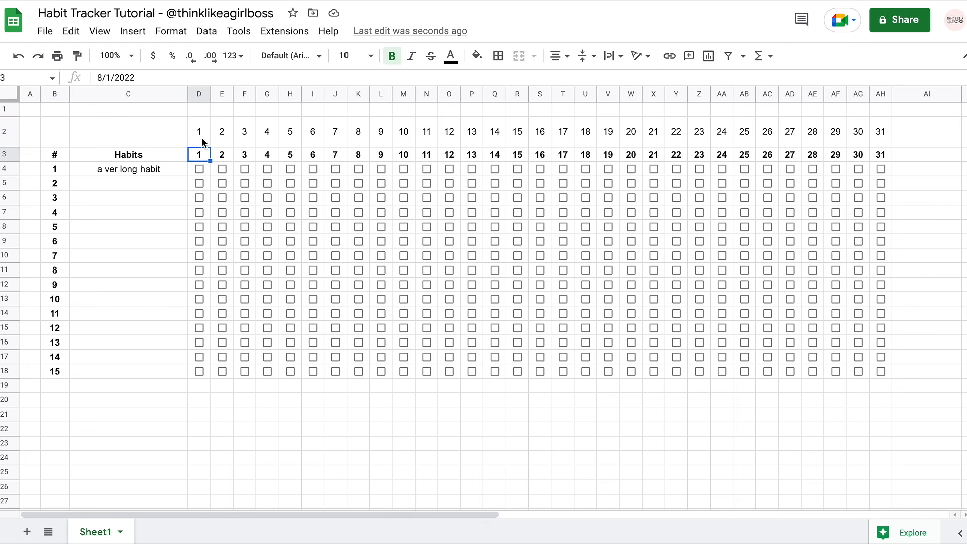
Check the formula in D2 against the date in D3, and look across both rows through column AH
{"action": "left_click", "coordinate": [203, 141]}
{"action": "left_click", "coordinate": [201, 153]}
{"action": "left_click", "coordinate": [203, 140]}
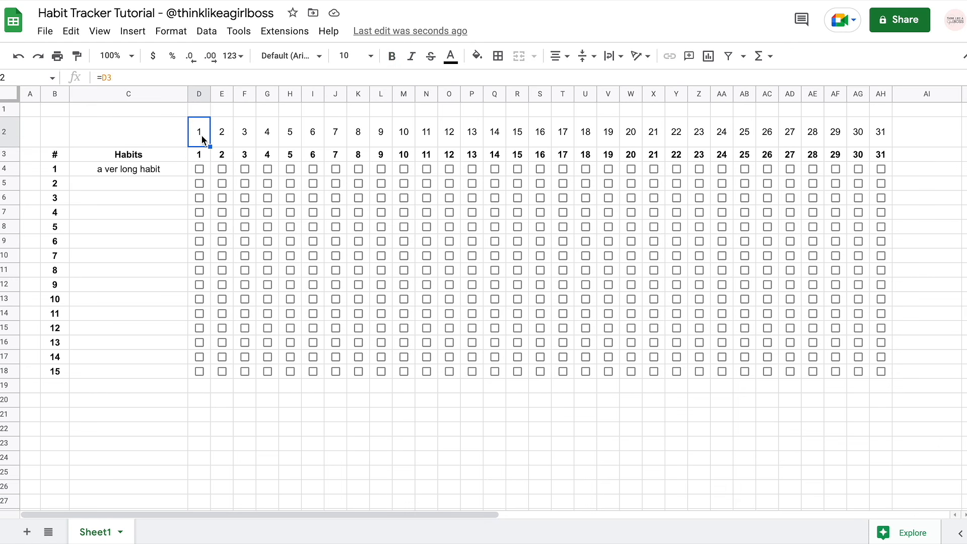
{"action": "left_click", "coordinate": [202, 153]}
{"action": "left_click", "coordinate": [200, 137]}
{"action": "key", "text": "Down"}
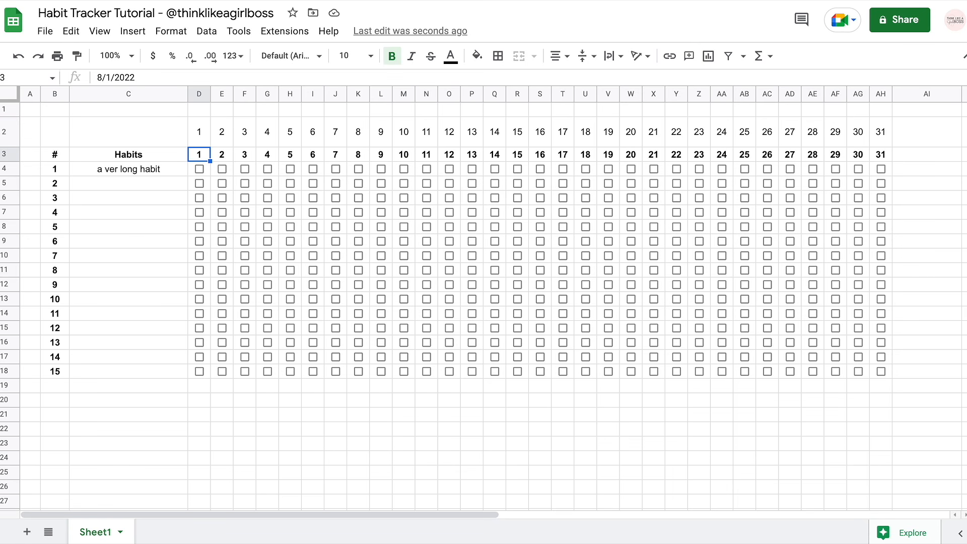
{"action": "left_click_drag", "start_coordinate": [199, 156], "coordinate": [881, 149]}
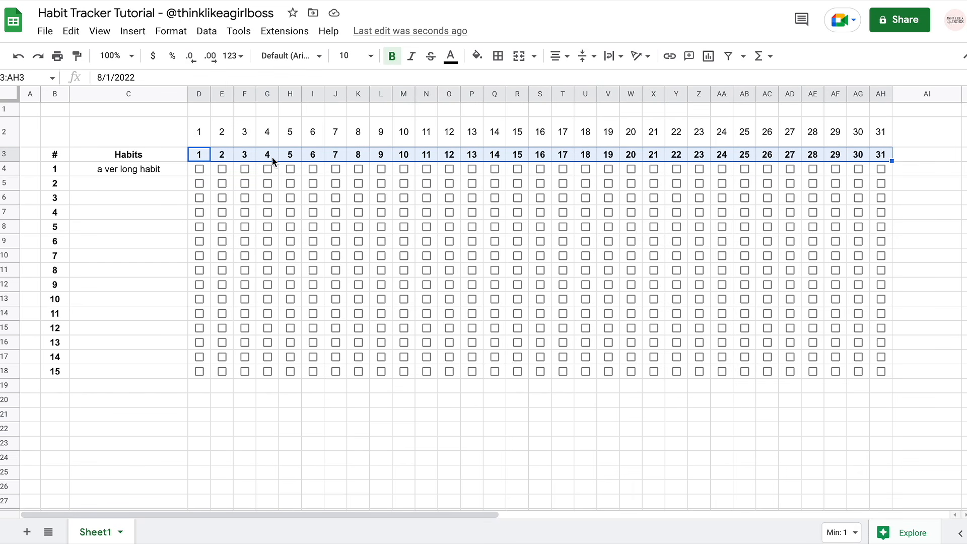
{"action": "left_click", "coordinate": [199, 140]}
{"action": "left_click_drag", "start_coordinate": [199, 140], "coordinate": [876, 134]}
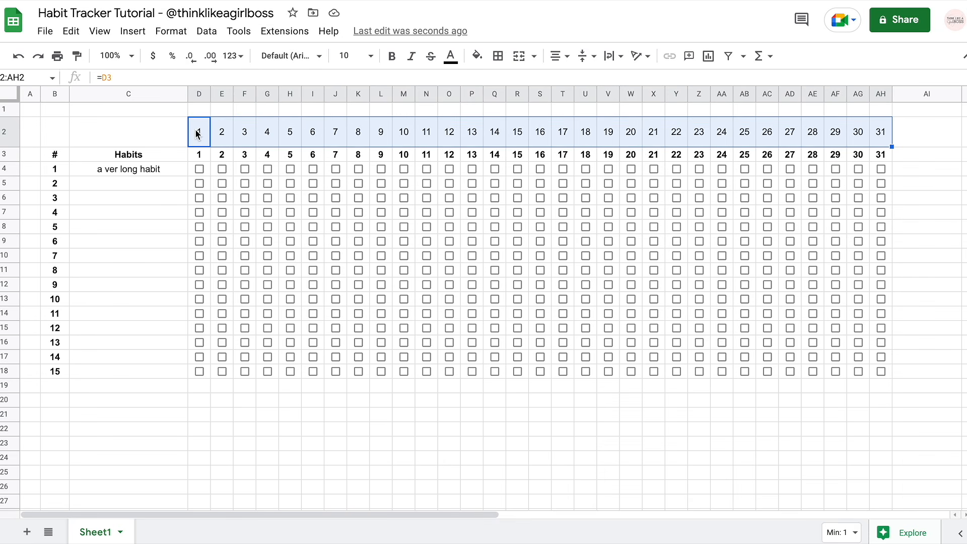
{"action": "left_click", "coordinate": [204, 187]}
Apply a custom date format to D2:AH2 that shows the day as an abbreviation (Tue)
{"action": "left_click_drag", "start_coordinate": [200, 136], "coordinate": [878, 132]}
{"action": "left_click", "coordinate": [168, 32]}
{"action": "mouse_move", "coordinate": [263, 91]}
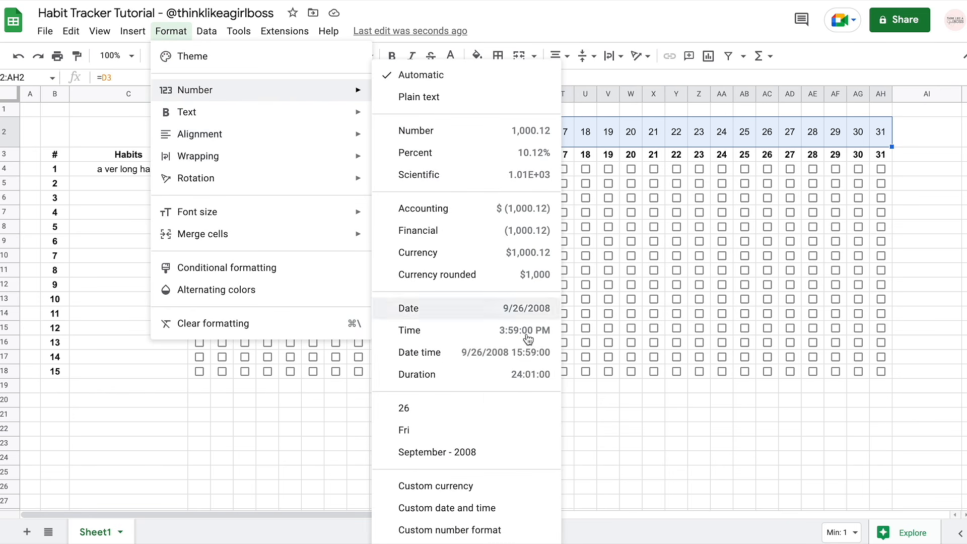
{"action": "left_click", "coordinate": [518, 510]}
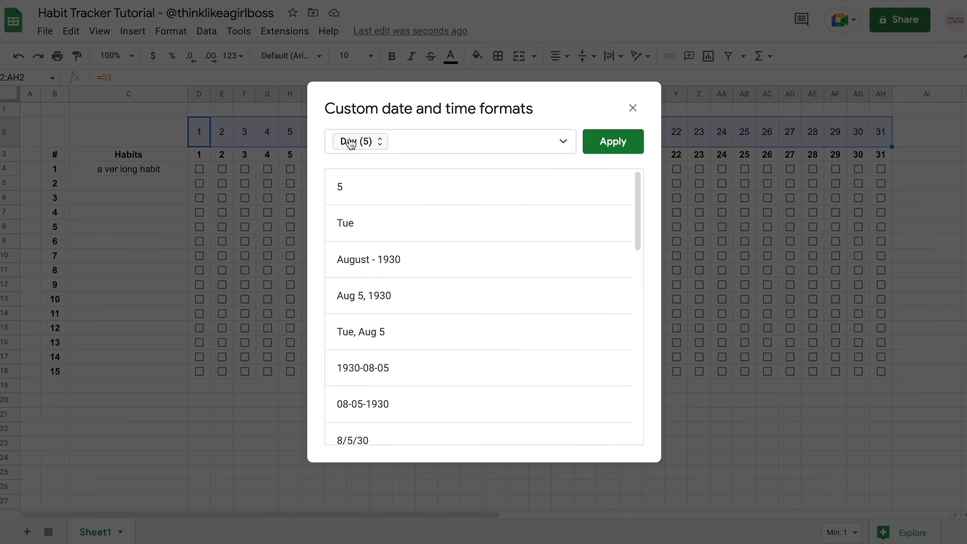
{"action": "left_click", "coordinate": [381, 143]}
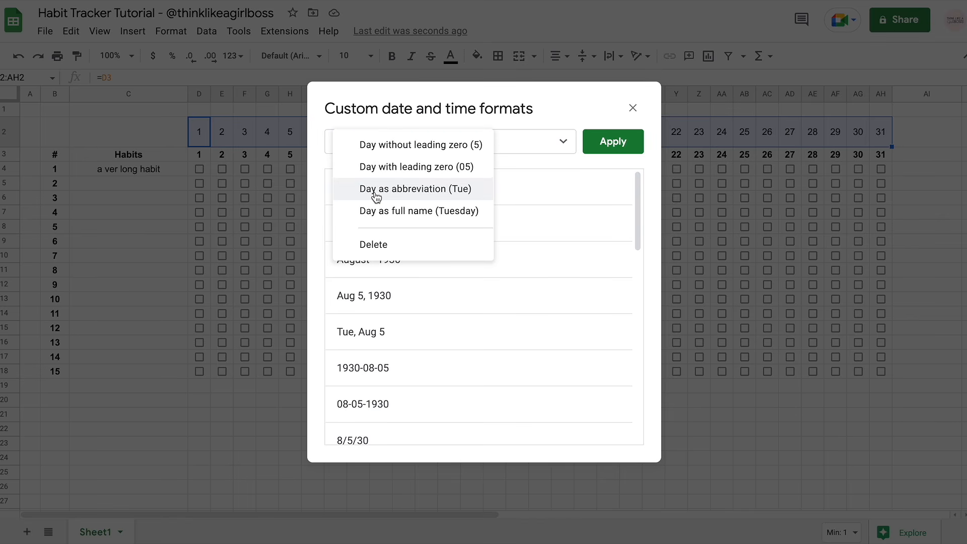
{"action": "left_click", "coordinate": [412, 195]}
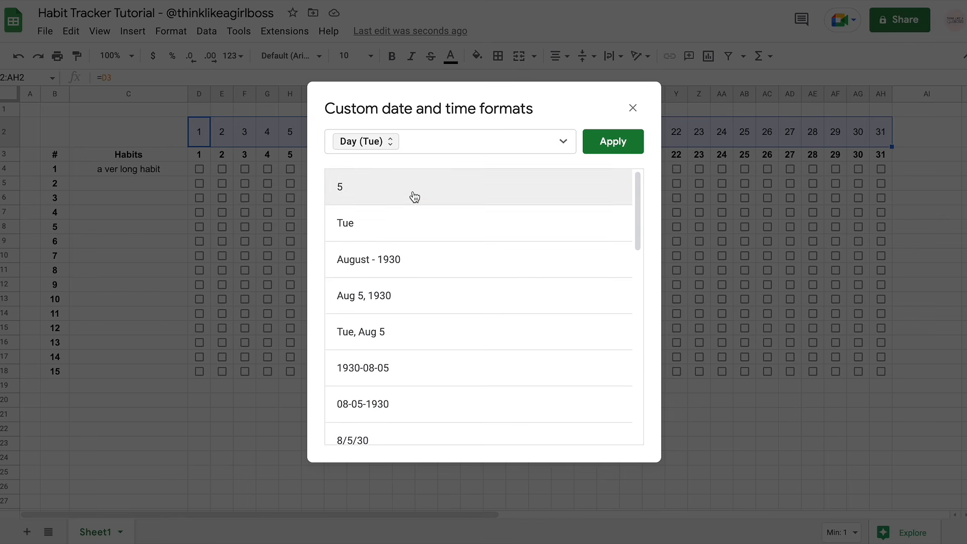
{"action": "left_click", "coordinate": [628, 144]}
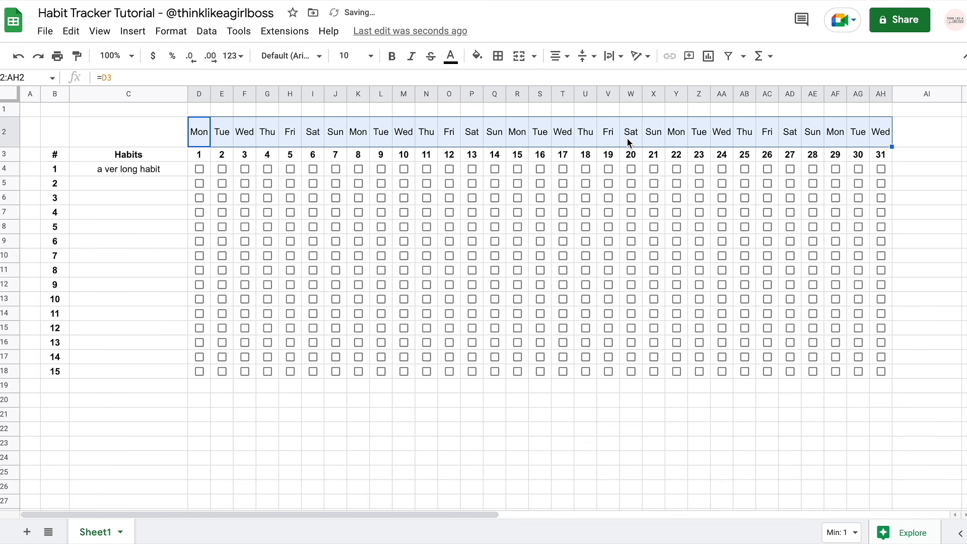
Rotate the weekday names in D2:AH2 up and make them bold
{"action": "left_click", "coordinate": [199, 158]}
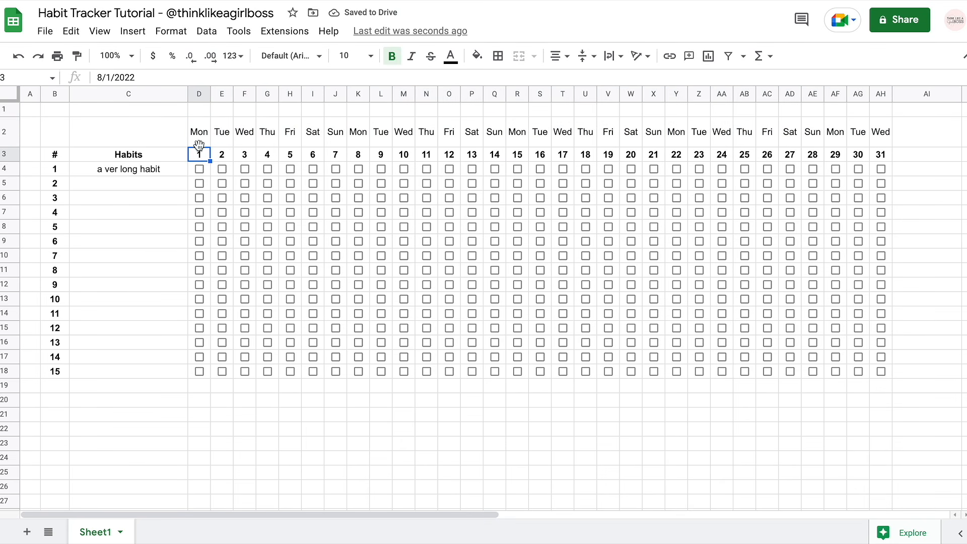
{"action": "left_click", "coordinate": [201, 135]}
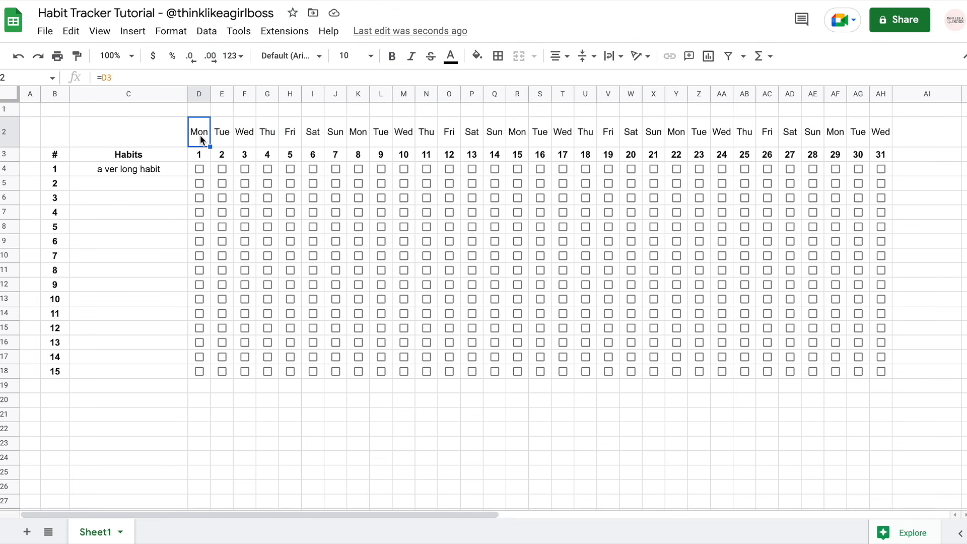
{"action": "left_click", "coordinate": [878, 136], "text": "shift"}
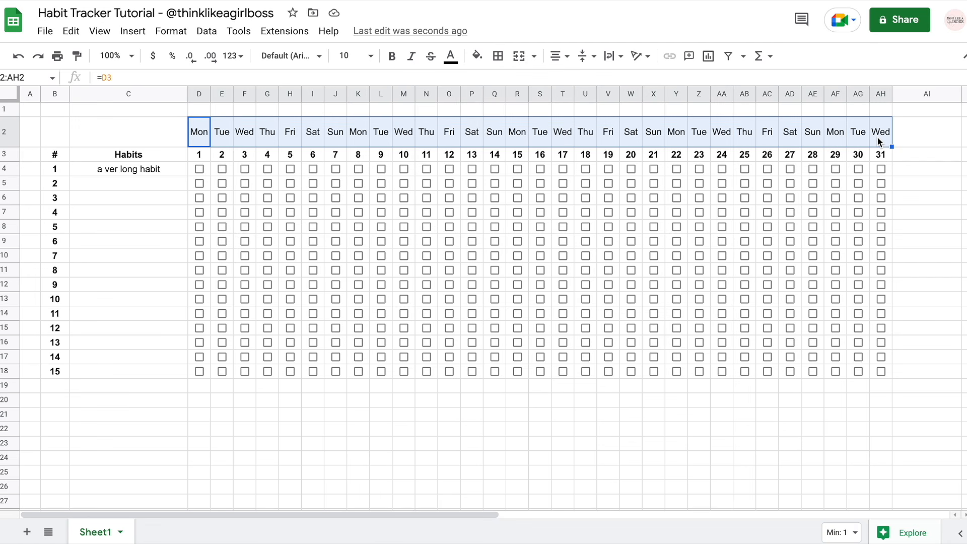
{"action": "left_click", "coordinate": [650, 59]}
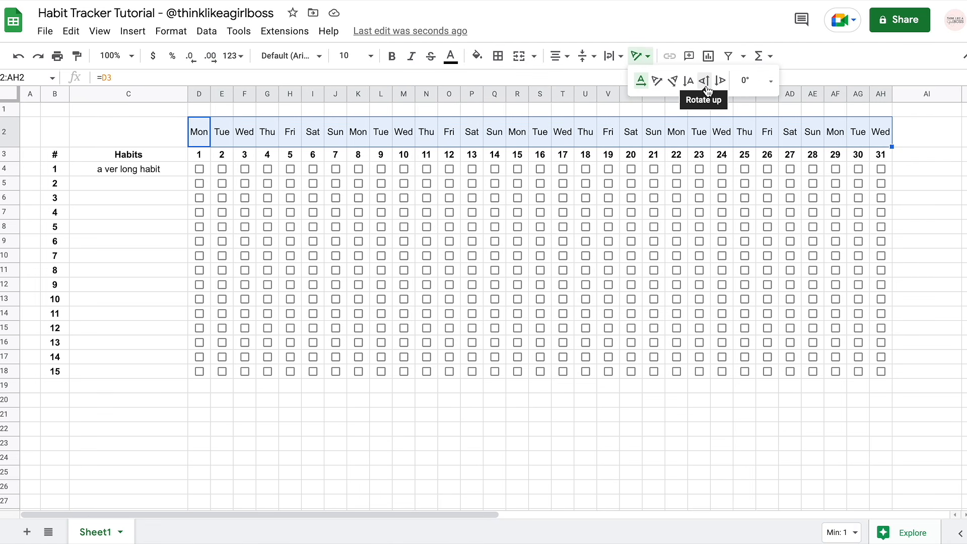
{"action": "left_click", "coordinate": [704, 81]}
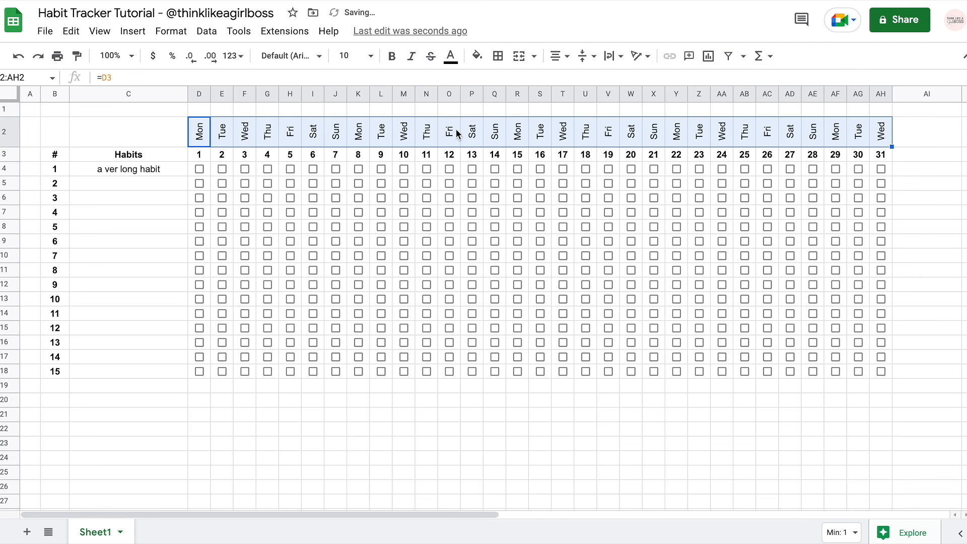
{"action": "left_click", "coordinate": [398, 59]}
{"action": "left_click", "coordinate": [153, 337]}
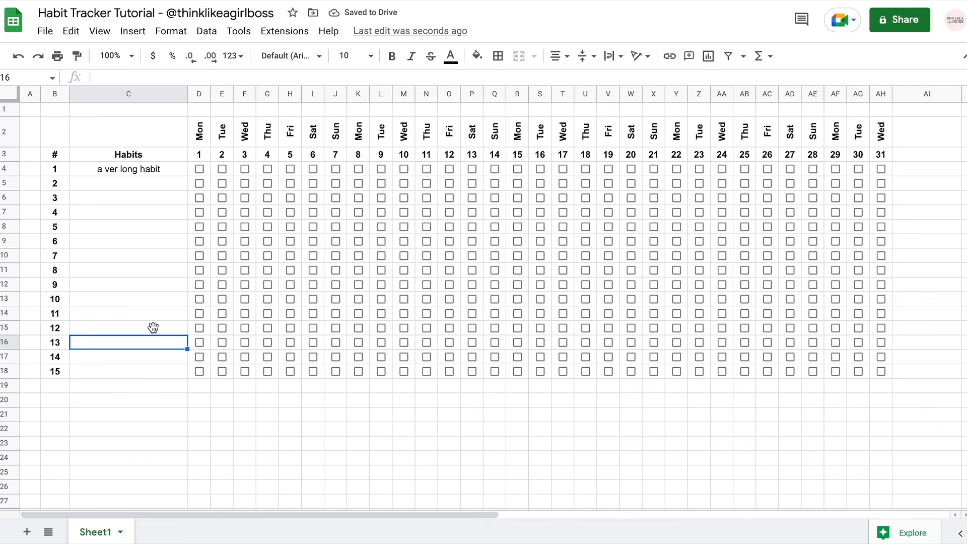
Enter the habits Wake up early, Read 1 Chapter, Yoga, Meditate and Make bed in C4:C8, replacing the sample text
{"action": "left_click", "coordinate": [138, 174]}
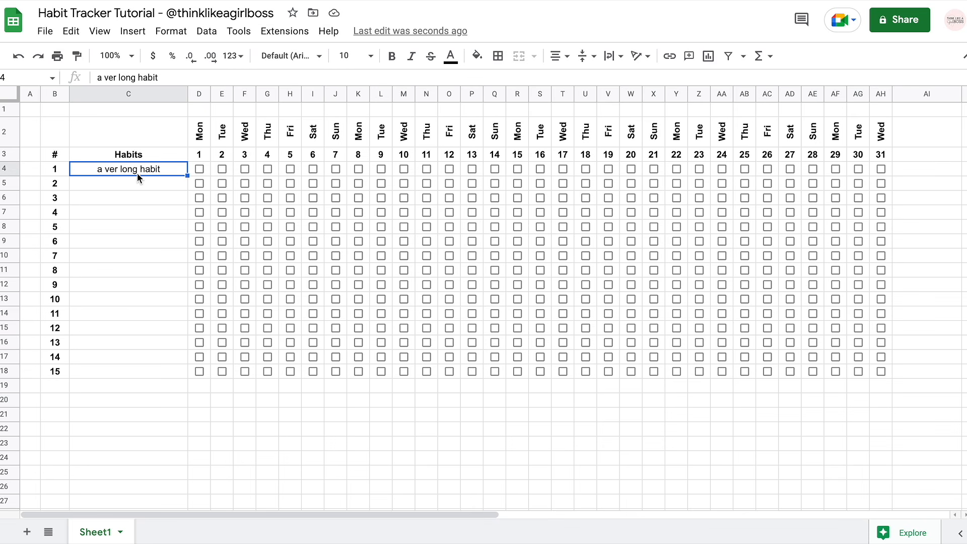
{"action": "type", "text": "Wake up early"}
{"action": "key", "text": "Return"}
{"action": "type", "text": "Read 1 Chapter"}
{"action": "key", "text": "Return"}
{"action": "type", "text": "Yoga"}
{"action": "key", "text": "Return"}
{"action": "type", "text": "Meditate"}
{"action": "key", "text": "Return"}
{"action": "type", "text": "Make bed"}
{"action": "key", "text": "Return"}
Try a placeholder sixth habit "random" in C9 and clear it again
{"action": "left_click_drag", "start_coordinate": [128, 242], "coordinate": [161, 171]}
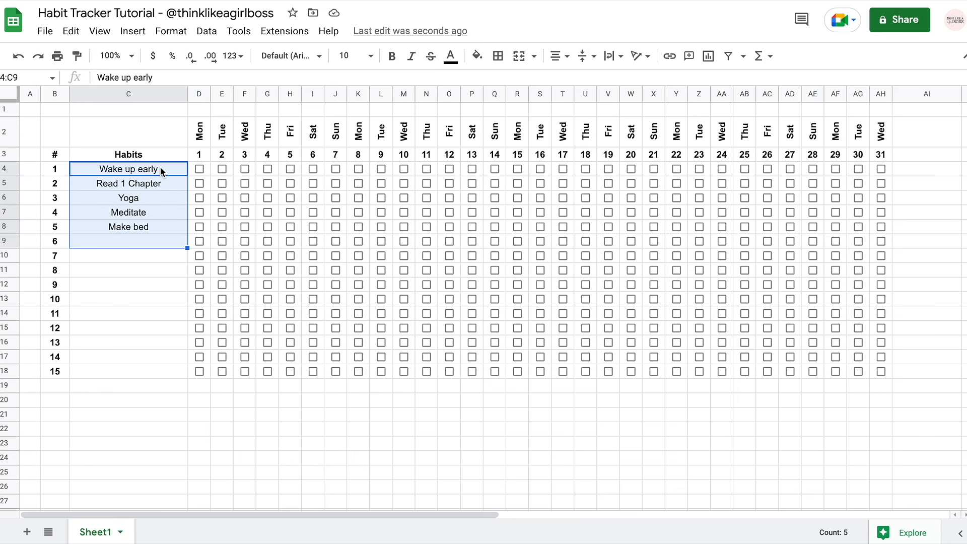
{"action": "left_click", "coordinate": [159, 168]}
{"action": "key", "text": "Down"}
{"action": "key", "text": "Down"}
{"action": "key", "text": "Down"}
{"action": "key", "text": "Down"}
{"action": "key", "text": "Down"}
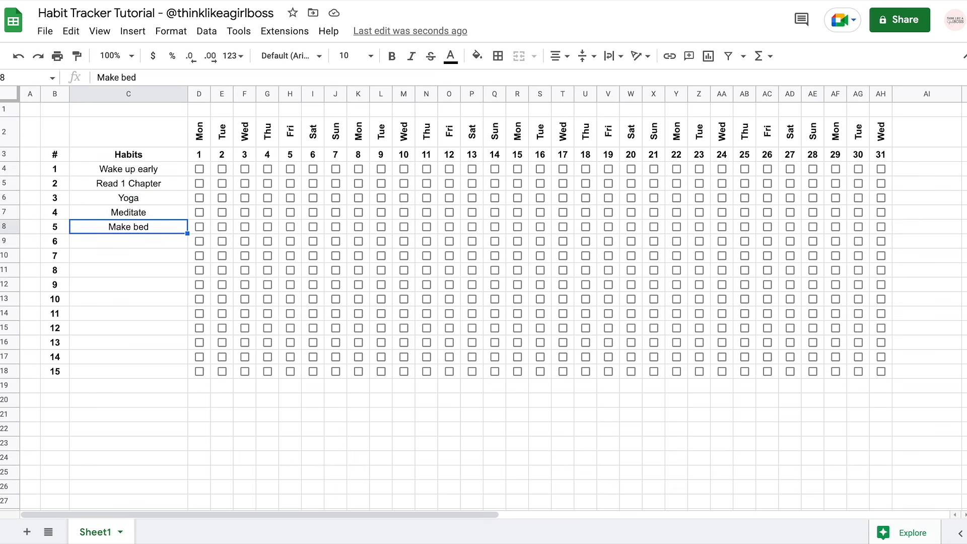
{"action": "type", "text": "random"}
{"action": "key", "text": "Return"}
{"action": "key", "text": "Up"}
{"action": "key", "text": "Delete"}
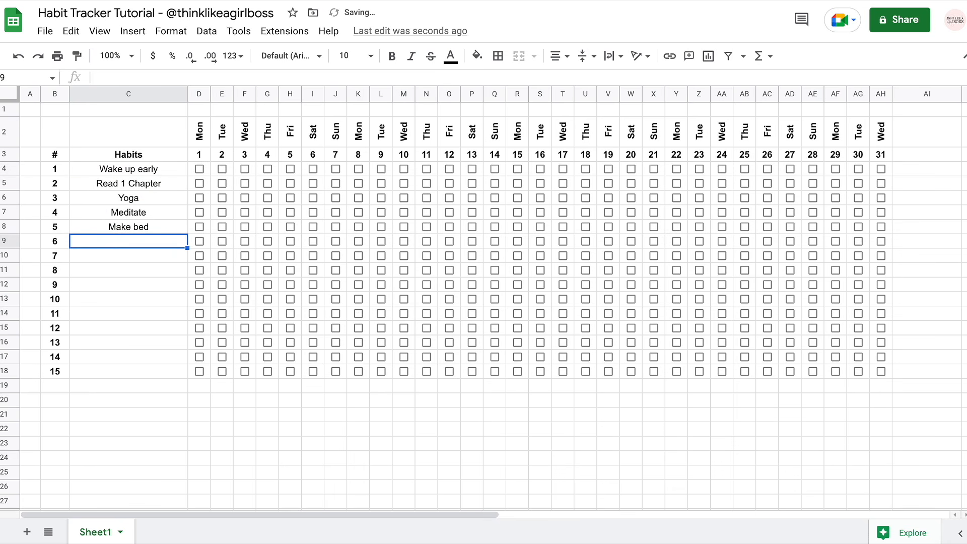
{"action": "key", "text": "Up"}
{"action": "key", "text": "Up"}
{"action": "key", "text": "Up"}
{"action": "key", "text": "Up"}
{"action": "key", "text": "Up"}
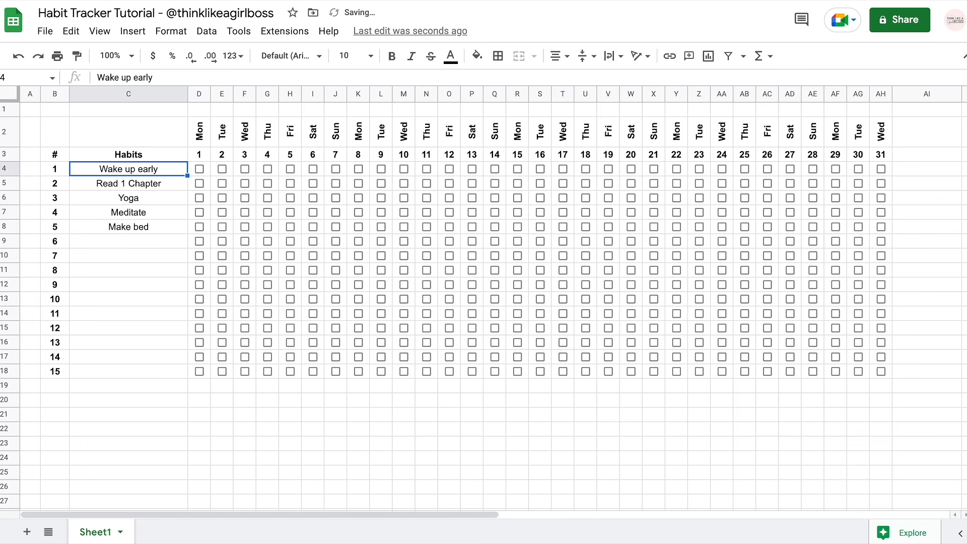
{"action": "left_click_drag", "start_coordinate": [132, 167], "coordinate": [128, 229]}
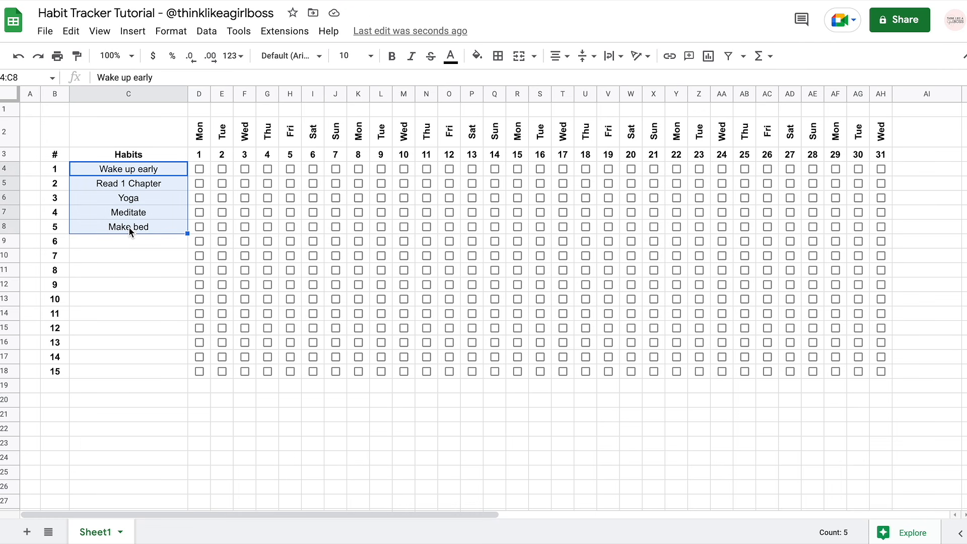
Try ticking and unticking the Wake up early checkboxes for days 1 to 3
{"action": "left_click", "coordinate": [199, 169]}
{"action": "left_click", "coordinate": [222, 168]}
{"action": "left_click", "coordinate": [244, 169]}
{"action": "left_click", "coordinate": [222, 169]}
{"action": "left_click", "coordinate": [245, 171]}
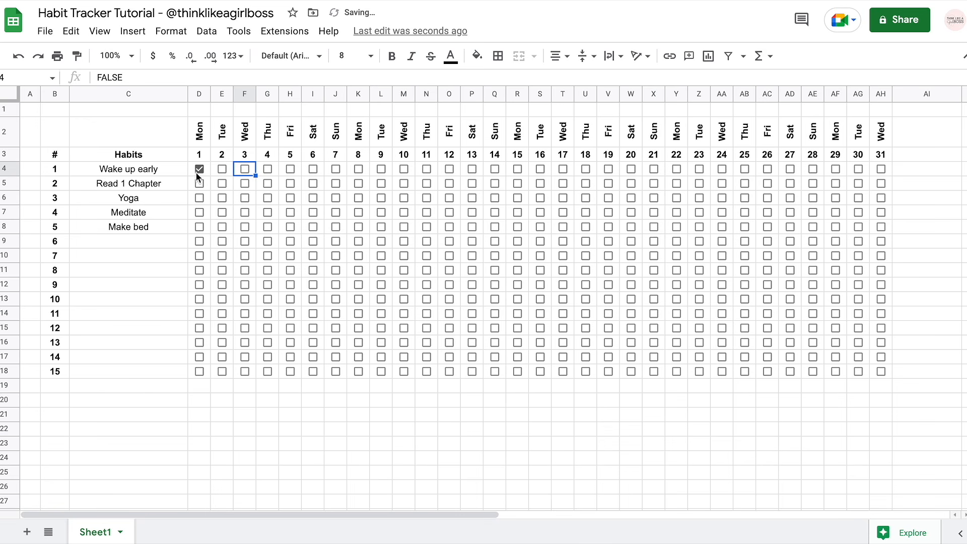
{"action": "left_click", "coordinate": [199, 170]}
Narrow the empty columns AI through AL beyond the checkbox grid to a little over half their width
{"action": "scroll", "coordinate": [677, 254], "scroll_direction": "right", "scroll_amount": 5}
{"action": "scroll", "coordinate": [677, 254], "scroll_direction": "right", "scroll_amount": 3}
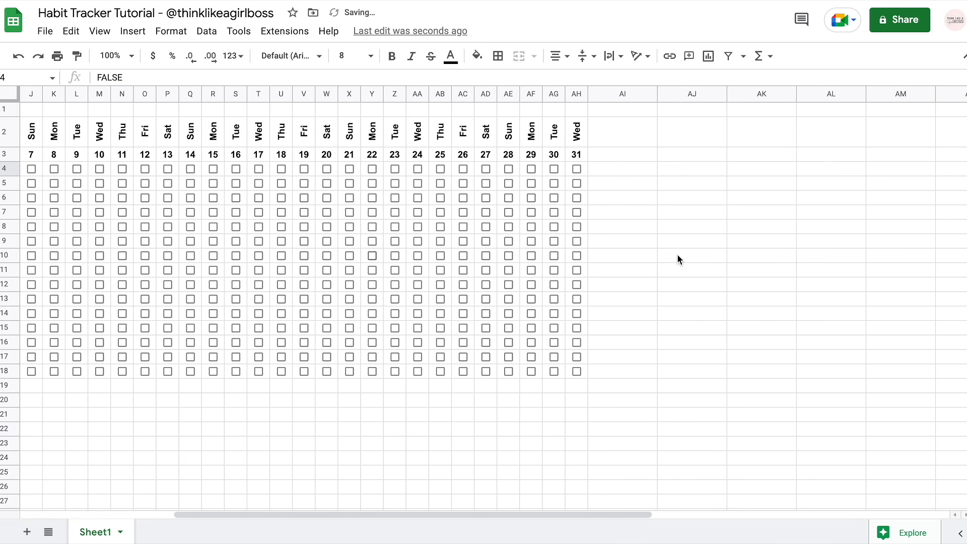
{"action": "left_click", "coordinate": [745, 95], "text": "shift"}
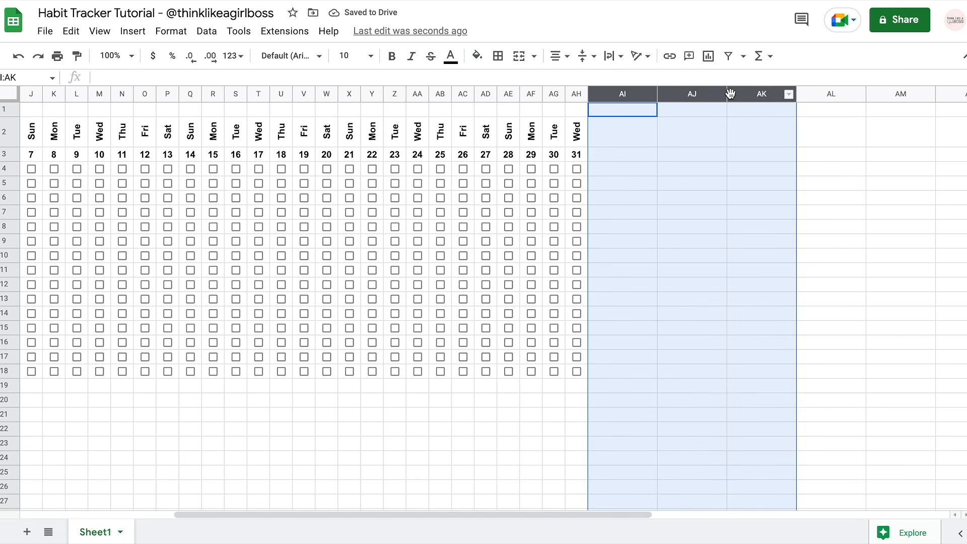
{"action": "left_click_drag", "start_coordinate": [727, 94], "coordinate": [698, 97]}
{"action": "left_click", "coordinate": [741, 96]}
{"action": "left_click_drag", "start_coordinate": [781, 95], "coordinate": [754, 94]}
{"action": "scroll", "coordinate": [623, 207], "scroll_direction": "left", "scroll_amount": 6}
{"action": "scroll", "coordinate": [624, 207], "scroll_direction": "right", "scroll_amount": 1}
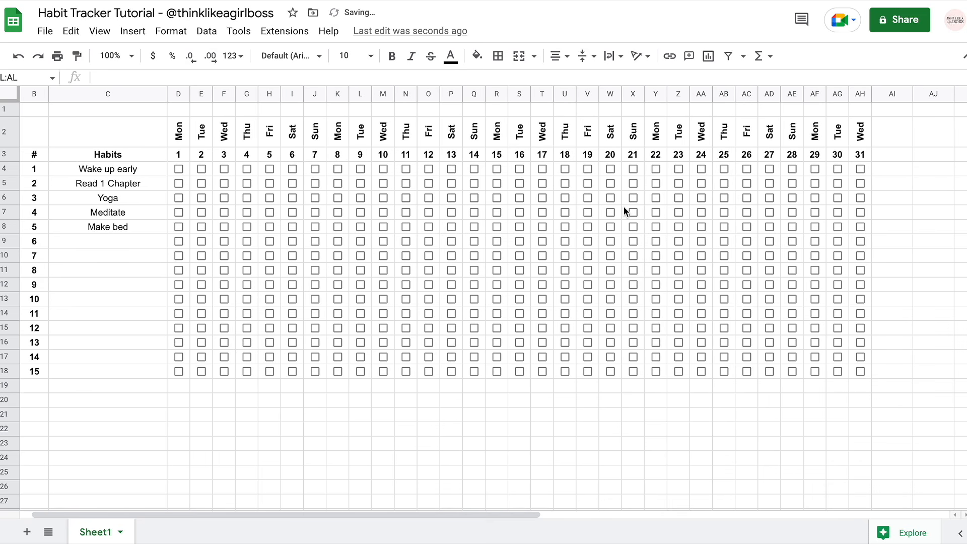
Tick the Wake up early checkboxes for days 1, 2 and 3
{"action": "left_click", "coordinate": [878, 170]}
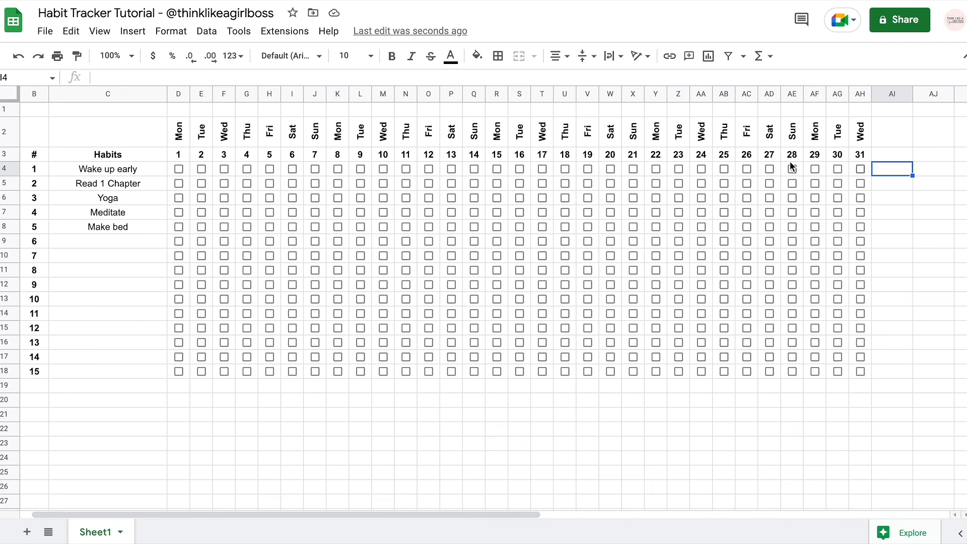
{"action": "left_click", "coordinate": [178, 171]}
{"action": "left_click", "coordinate": [202, 170]}
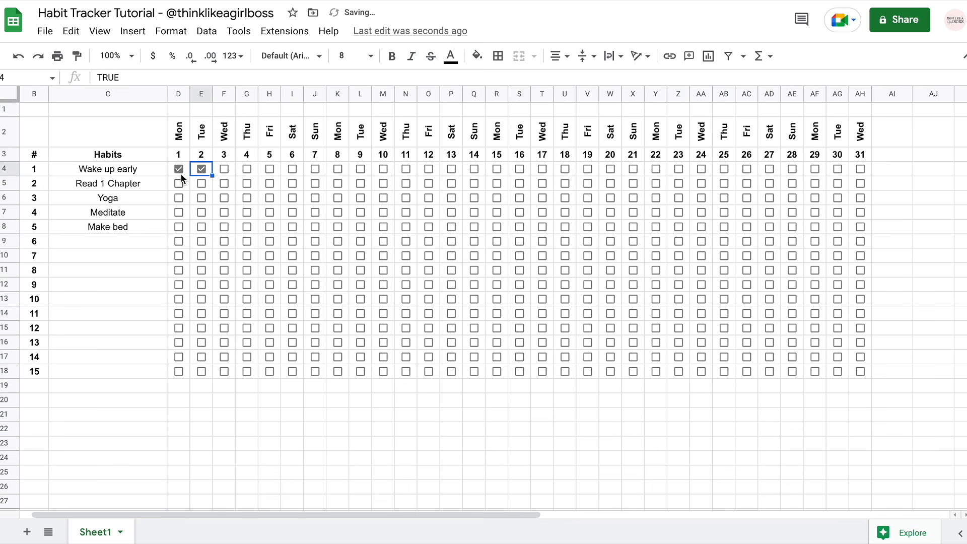
{"action": "left_click", "coordinate": [224, 169]}
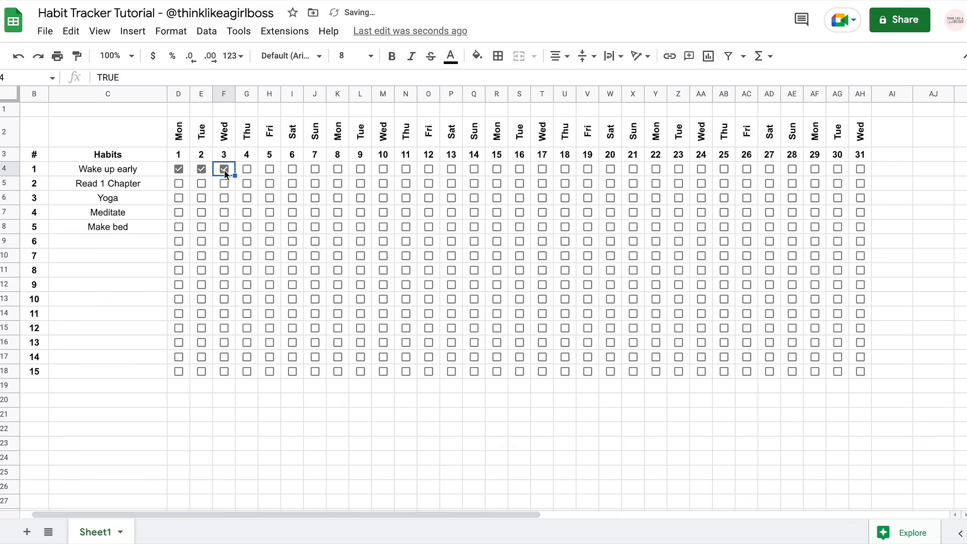
Count the ticked Wake up early days in AI4 with =COUNTIF(D4:AH4,TRUE)
{"action": "left_click", "coordinate": [885, 169]}
{"action": "type", "text": "="}
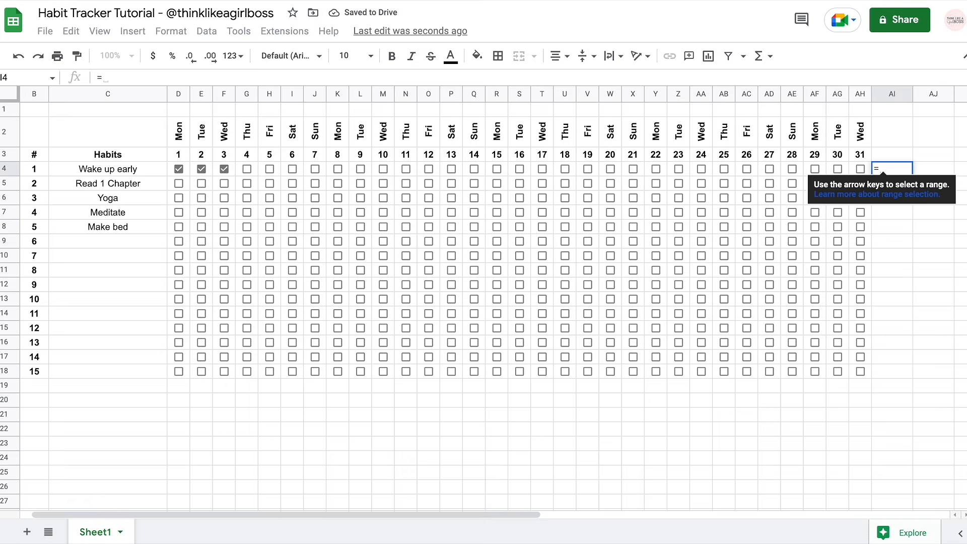
{"action": "type", "text": "COUNTIF"}
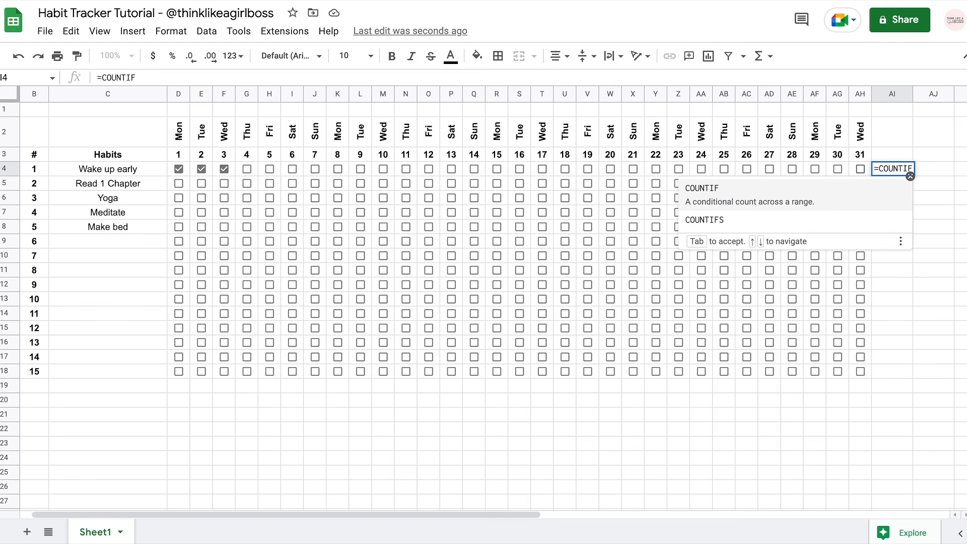
{"action": "type", "text": "("}
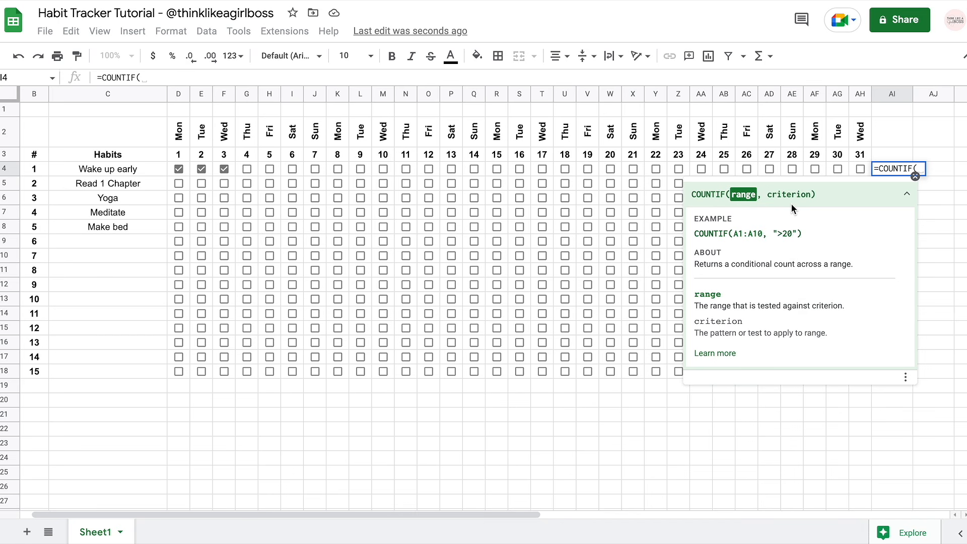
{"action": "left_click_drag", "start_coordinate": [185, 172], "coordinate": [860, 168]}
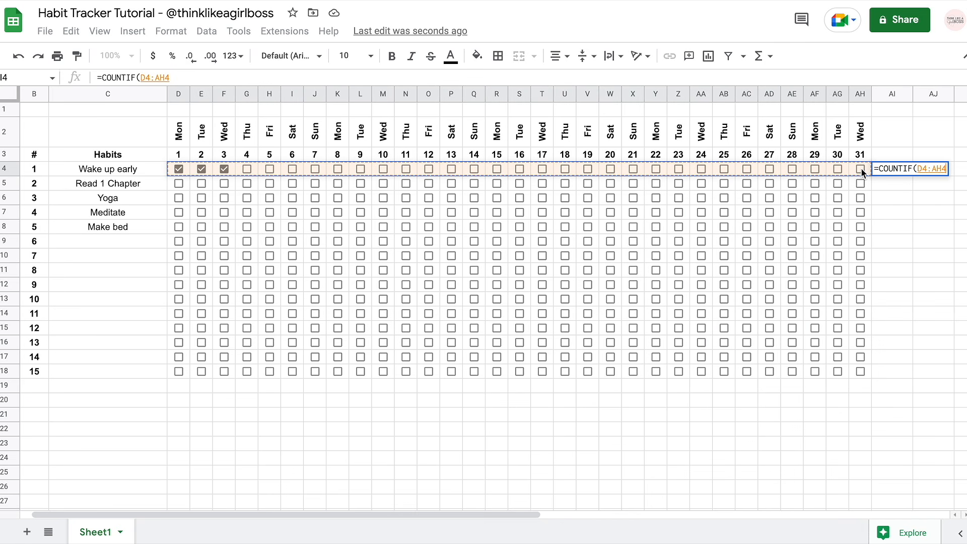
{"action": "type", "text": ","}
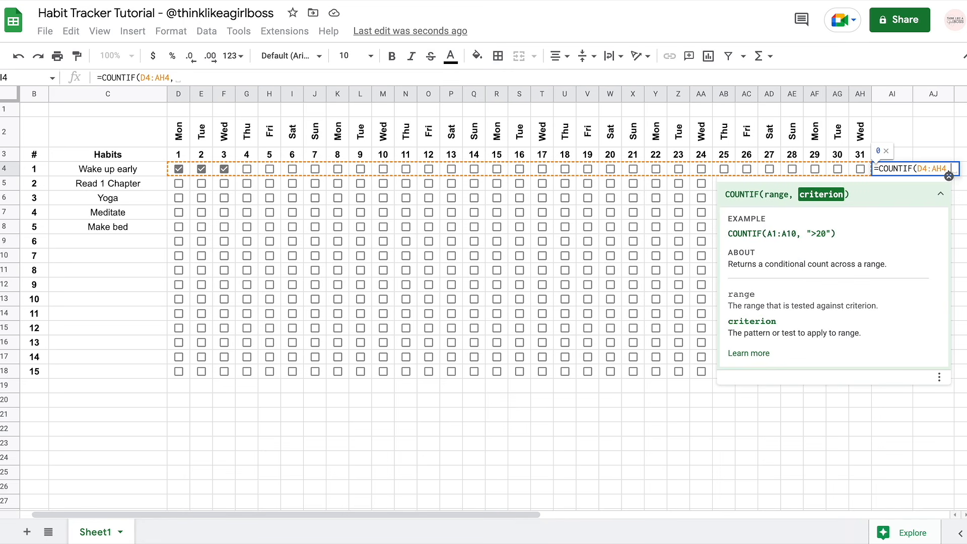
{"action": "type", "text": "TRUE"}
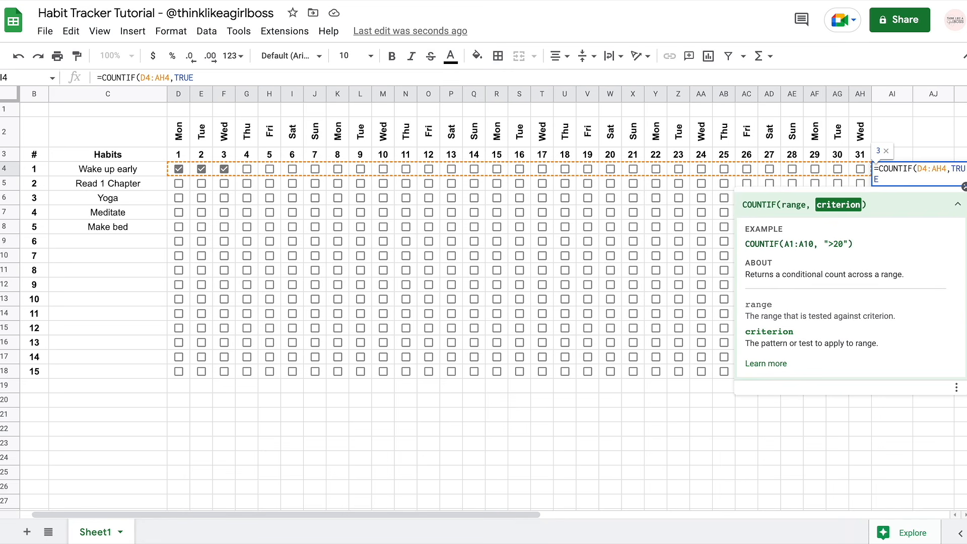
{"action": "type", "text": ")"}
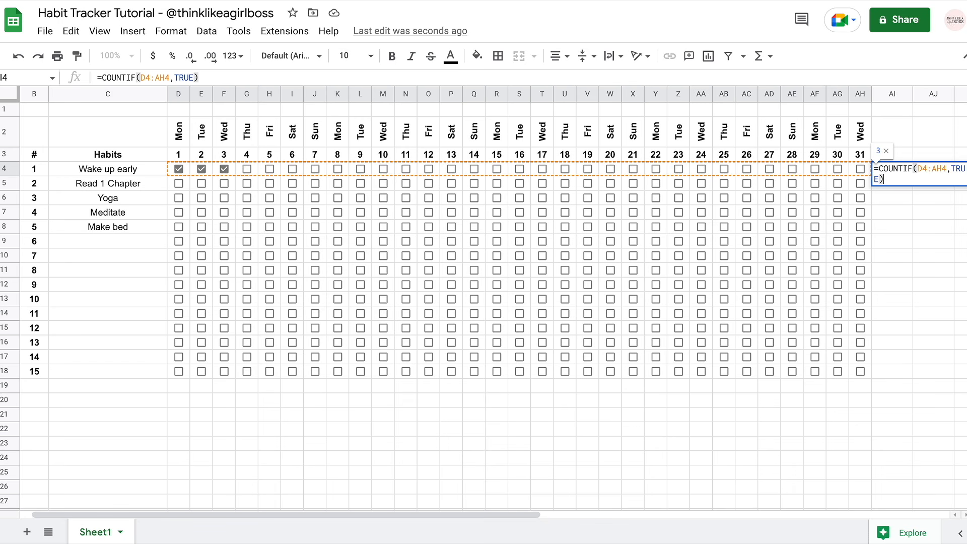
{"action": "scroll", "coordinate": [804, 191], "scroll_direction": "right", "scroll_amount": 1}
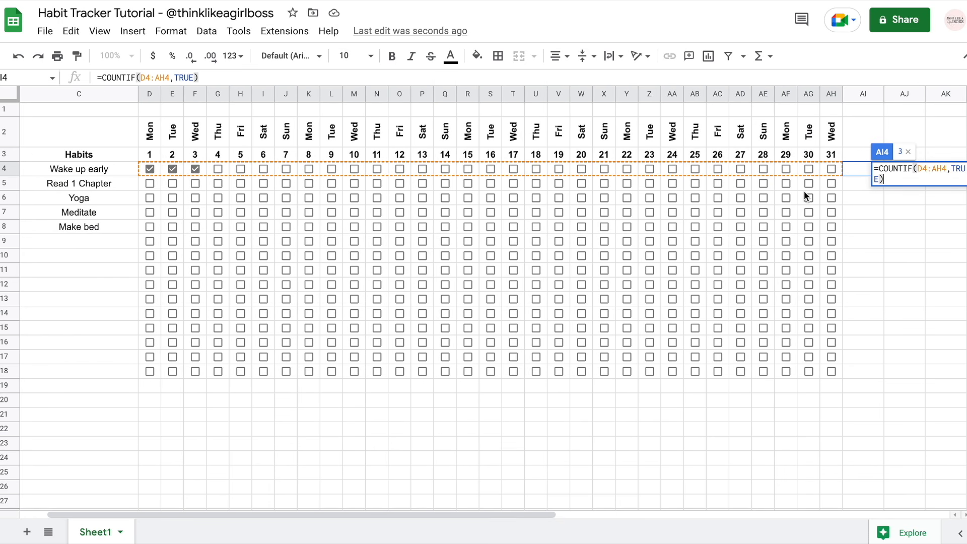
{"action": "key", "text": "Return"}
{"action": "key", "text": "Up"}
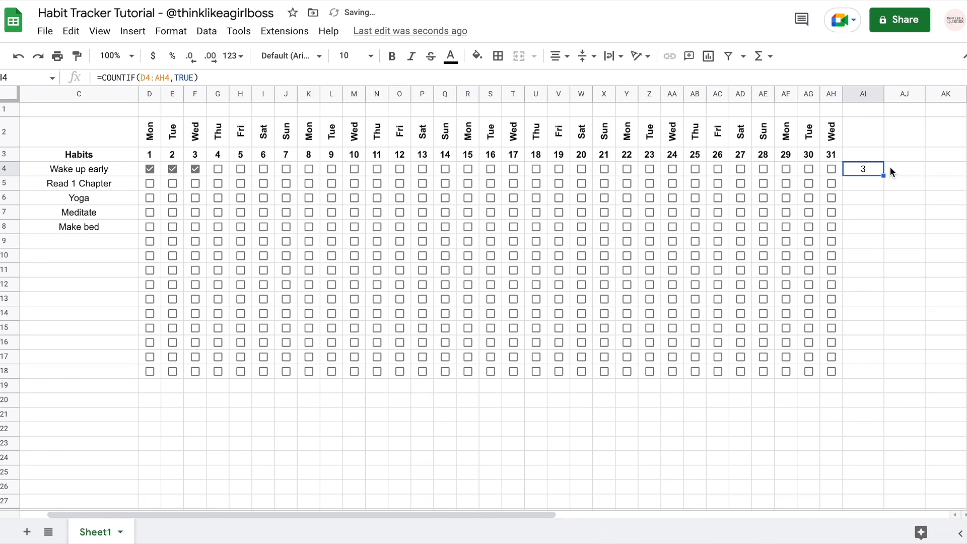
Tick the Wake up early checkboxes for days 4, 29, 30 and 31
{"action": "left_click", "coordinate": [217, 169]}
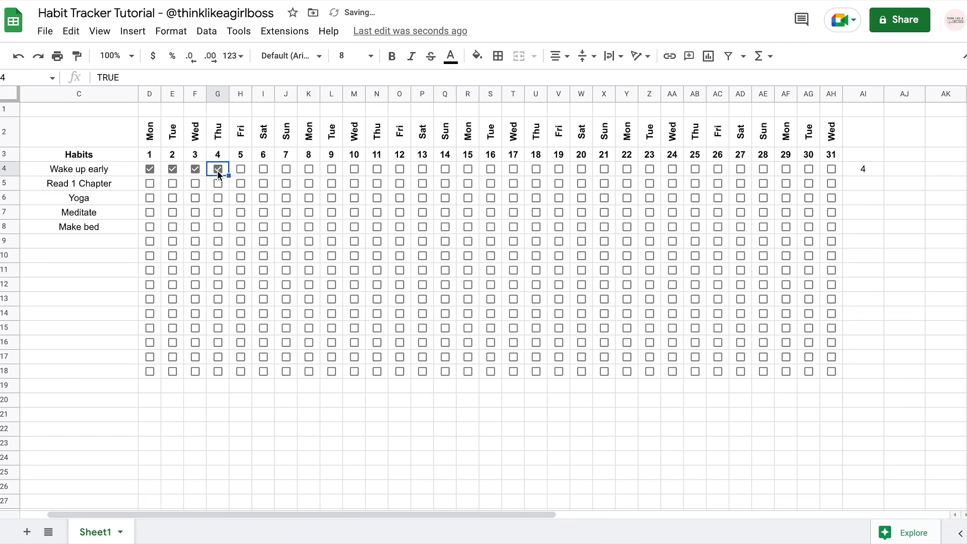
{"action": "left_click", "coordinate": [831, 169]}
{"action": "left_click", "coordinate": [809, 169]}
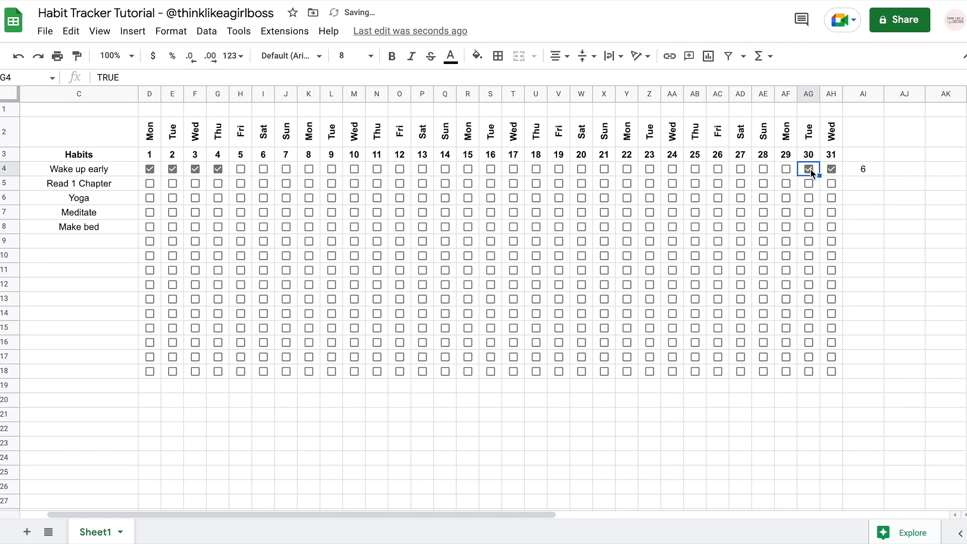
{"action": "left_click", "coordinate": [786, 169]}
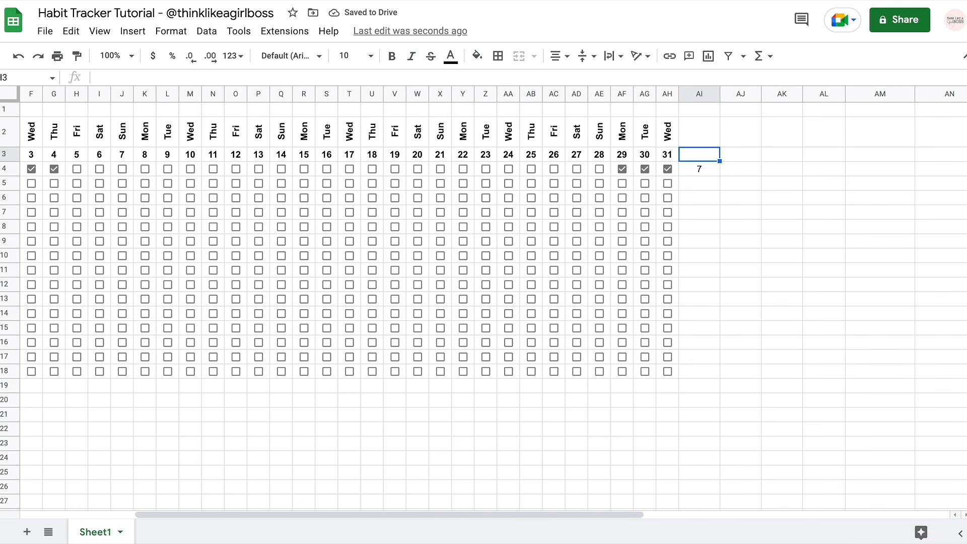
Add the header CHECKED in AI3 and UNCHECKED in AJ3
{"action": "type", "text": "CHECKED"}
{"action": "key", "text": "Return"}
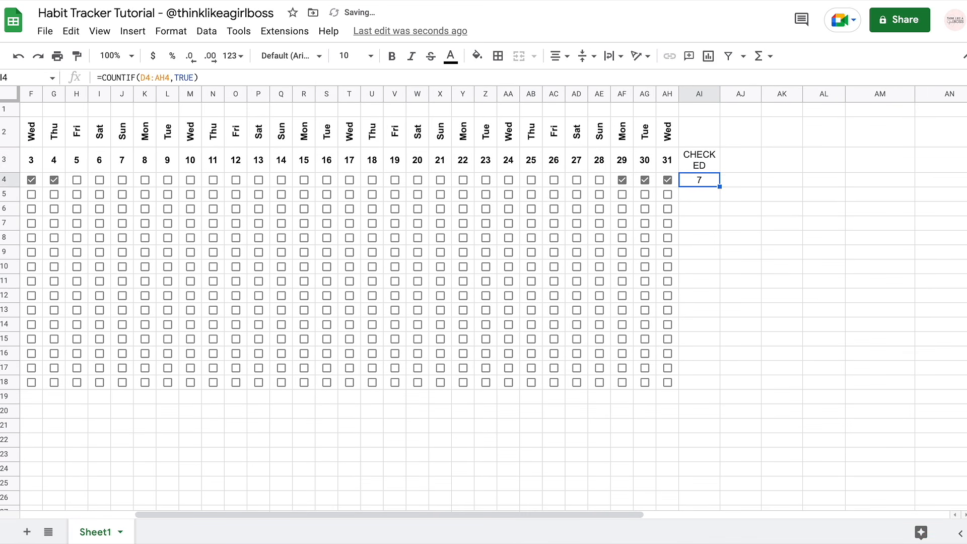
{"action": "key", "text": "Up"}
{"action": "key", "text": "Right"}
{"action": "type", "text": "UNCHECKED"}
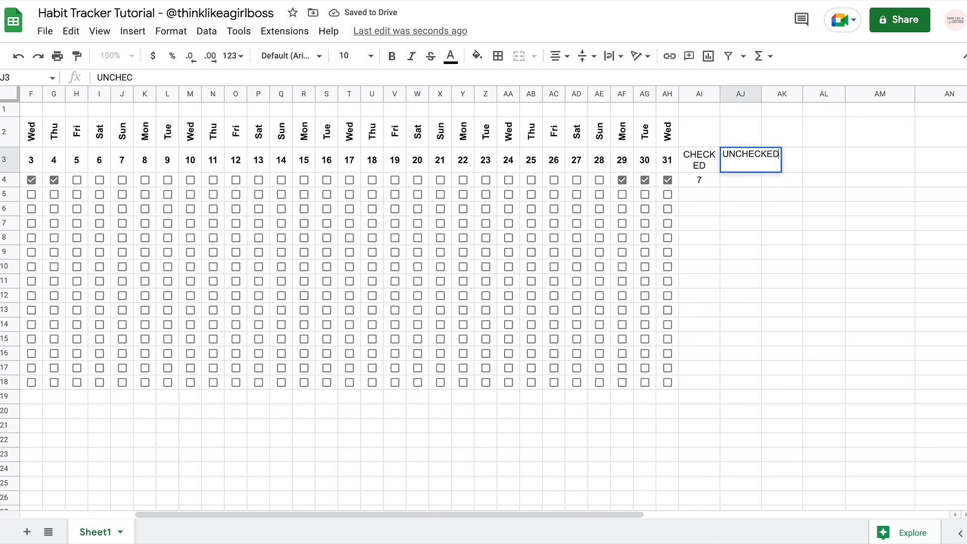
{"action": "key", "text": "Return"}
Set the CHECKED and UNCHECKED headers to font size 7 and fit column AJ to its contents
{"action": "left_click_drag", "start_coordinate": [703, 160], "coordinate": [739, 160]}
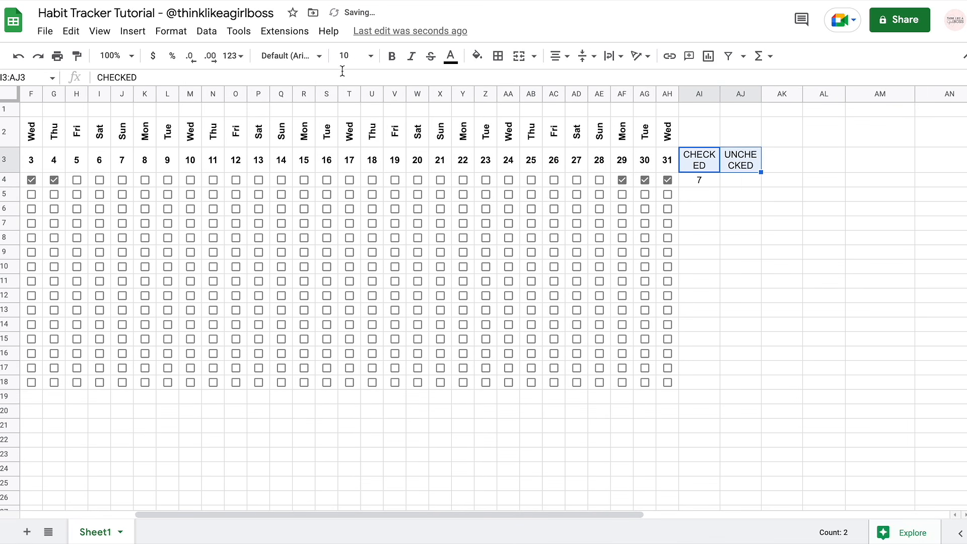
{"action": "left_click", "coordinate": [355, 56]}
{"action": "left_click", "coordinate": [346, 102]}
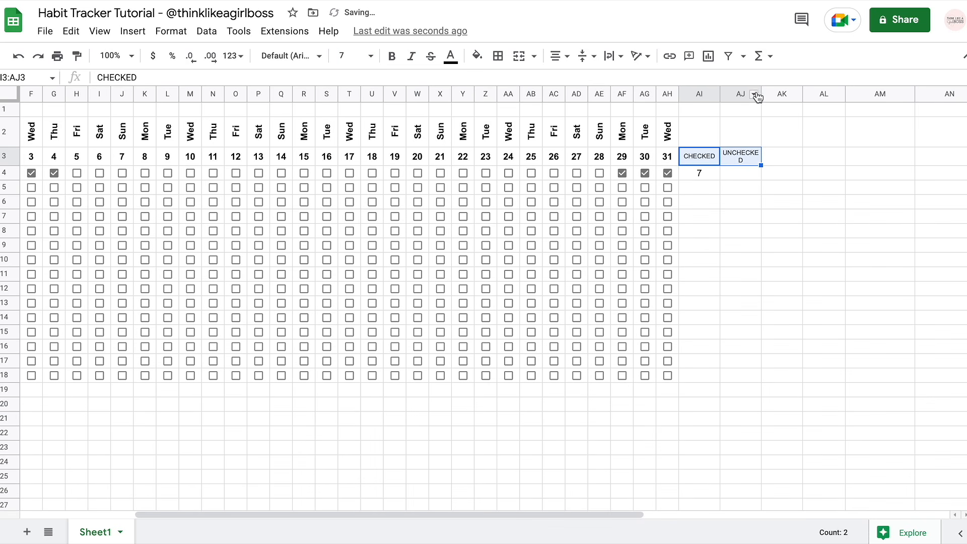
{"action": "double_click", "coordinate": [761, 97]}
{"action": "left_click", "coordinate": [703, 169]}
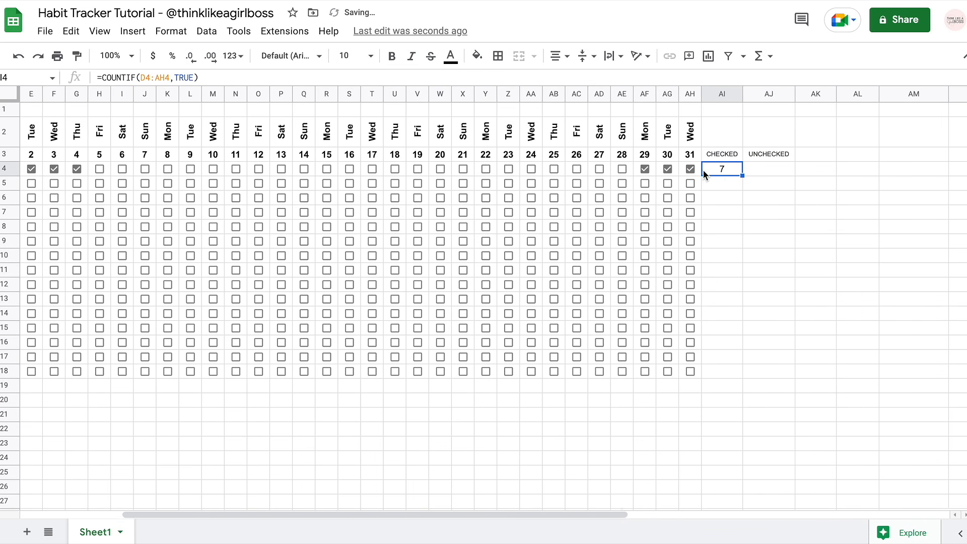
Count the unticked Wake up early days in AJ4 with =COUNTIF(D4:AH4,FALSE)
{"action": "scroll", "coordinate": [702, 170], "scroll_direction": "left", "scroll_amount": 5}
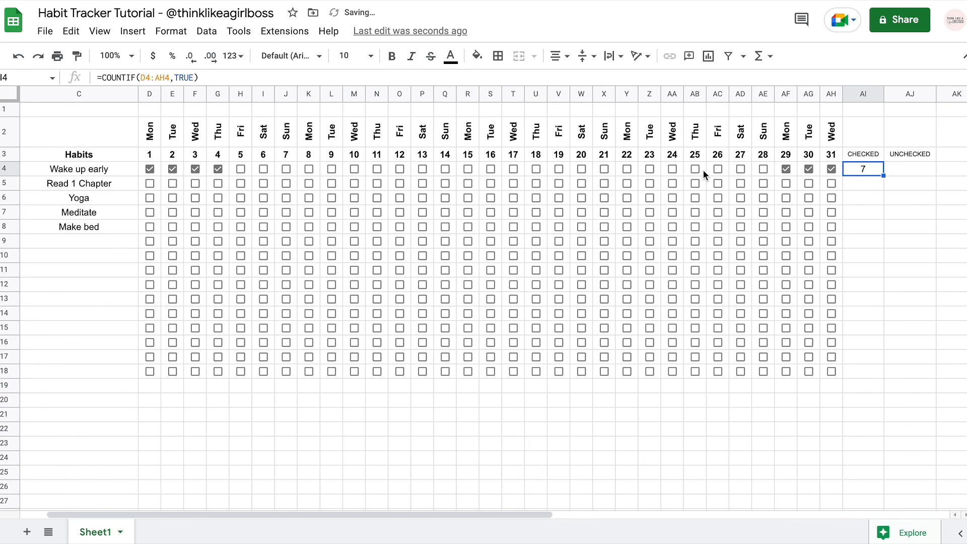
{"action": "left_click", "coordinate": [912, 154]}
{"action": "left_click", "coordinate": [893, 167]}
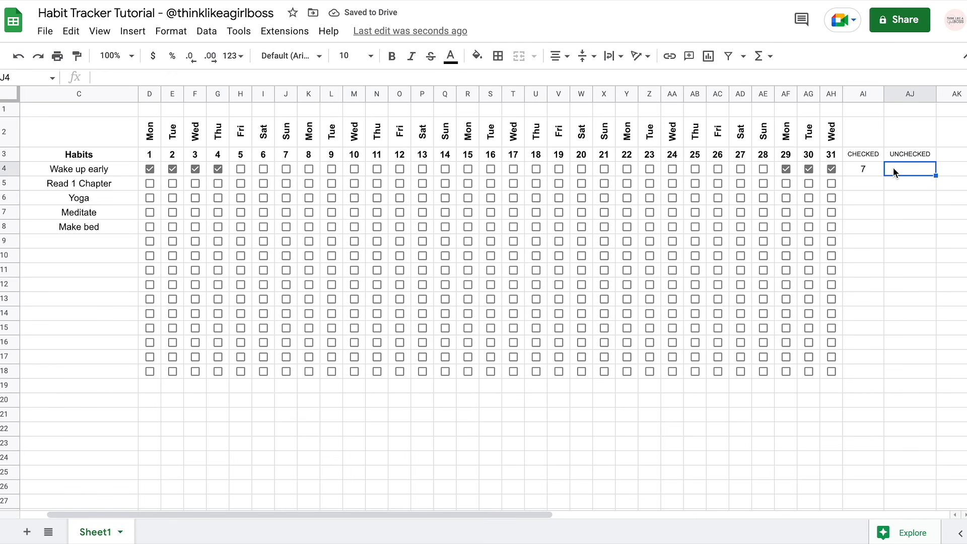
{"action": "type", "text": "=COUNT"}
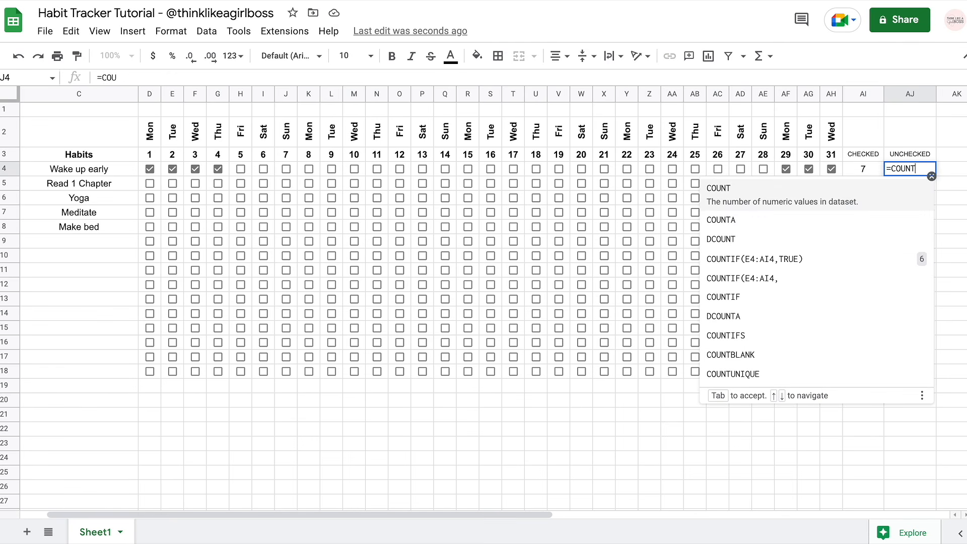
{"action": "type", "text": "IF("}
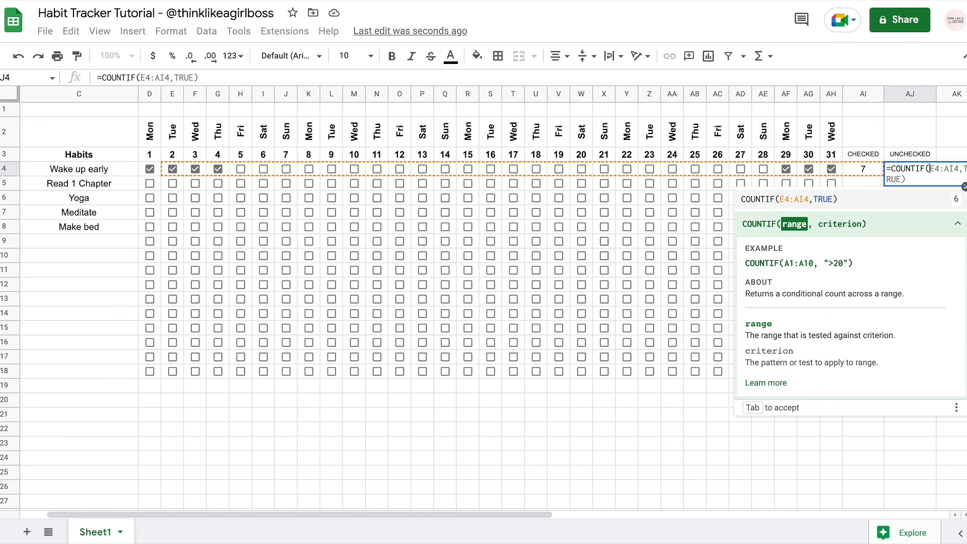
{"action": "left_click", "coordinate": [158, 170]}
{"action": "left_click_drag", "start_coordinate": [160, 173], "coordinate": [835, 172]}
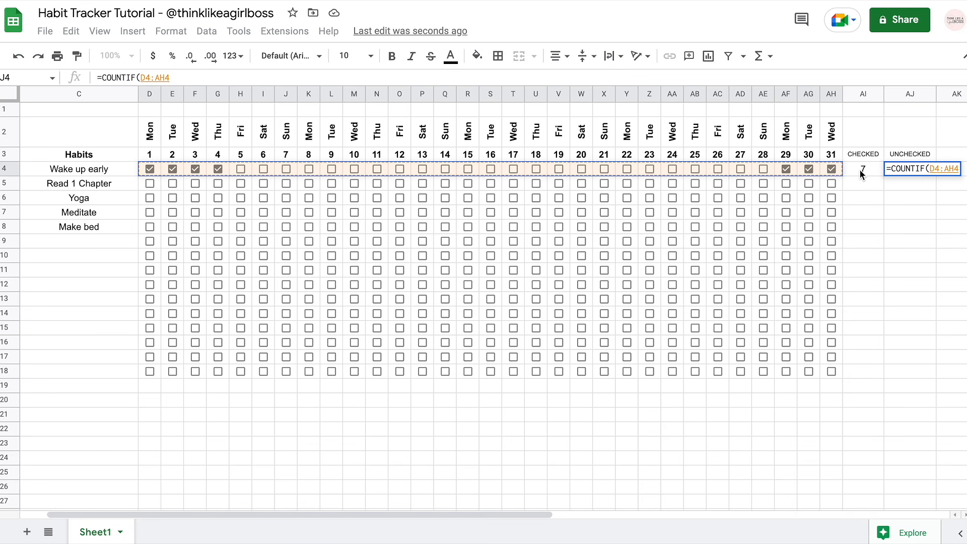
{"action": "type", "text": ", FALSE)"}
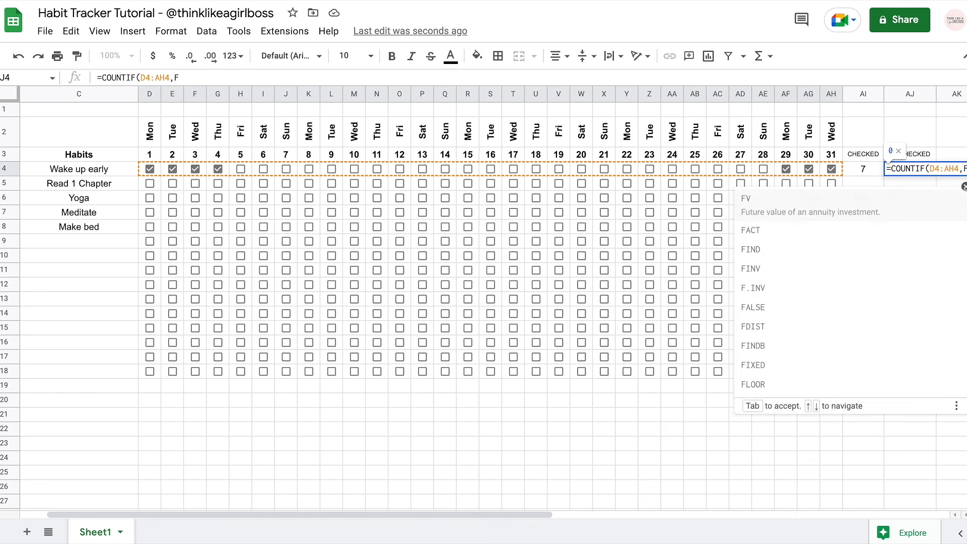
{"action": "key", "text": "Return"}
{"action": "key", "text": "Up"}
{"action": "key", "text": "Left"}
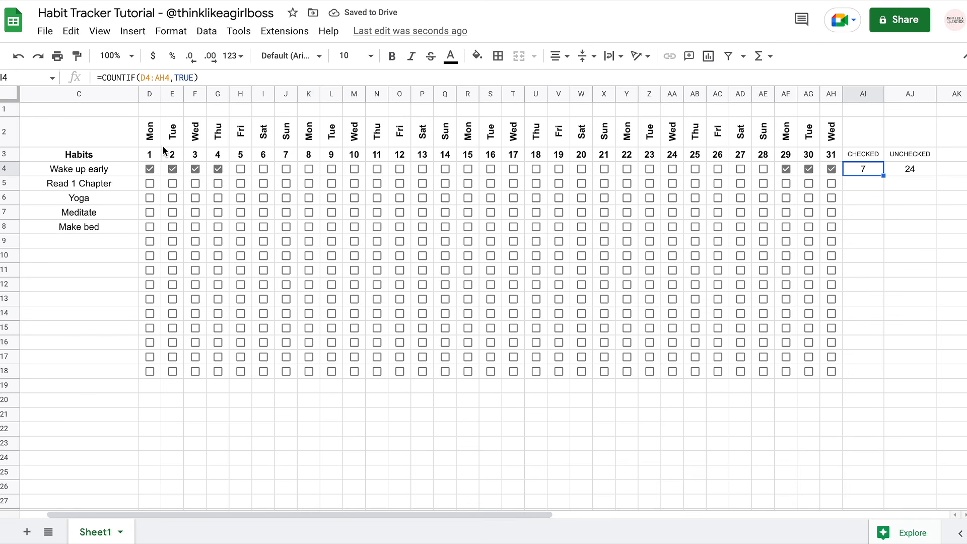
{"action": "left_click", "coordinate": [914, 172]}
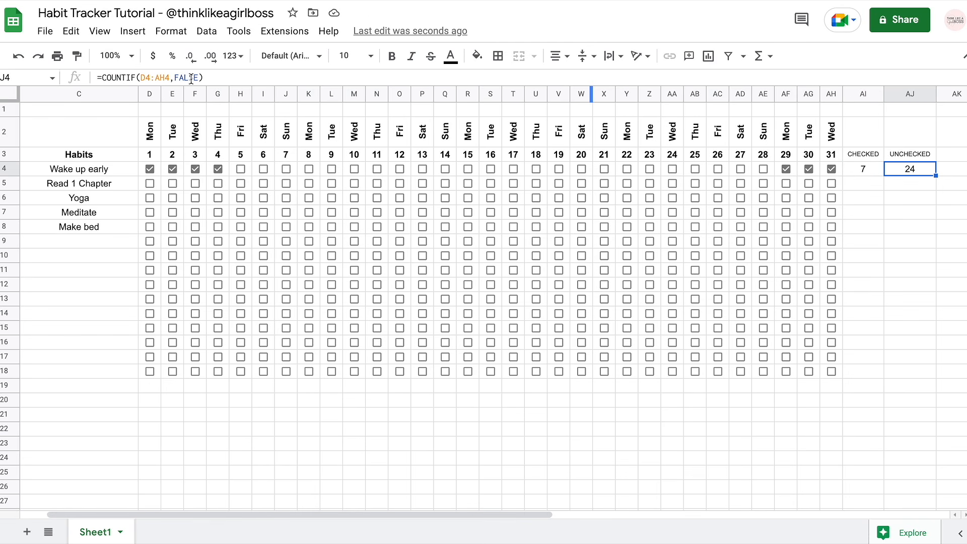
Add the header TOTAL in AK3 and set its font size to 7
{"action": "scroll", "coordinate": [874, 176], "scroll_direction": "right", "scroll_amount": 3}
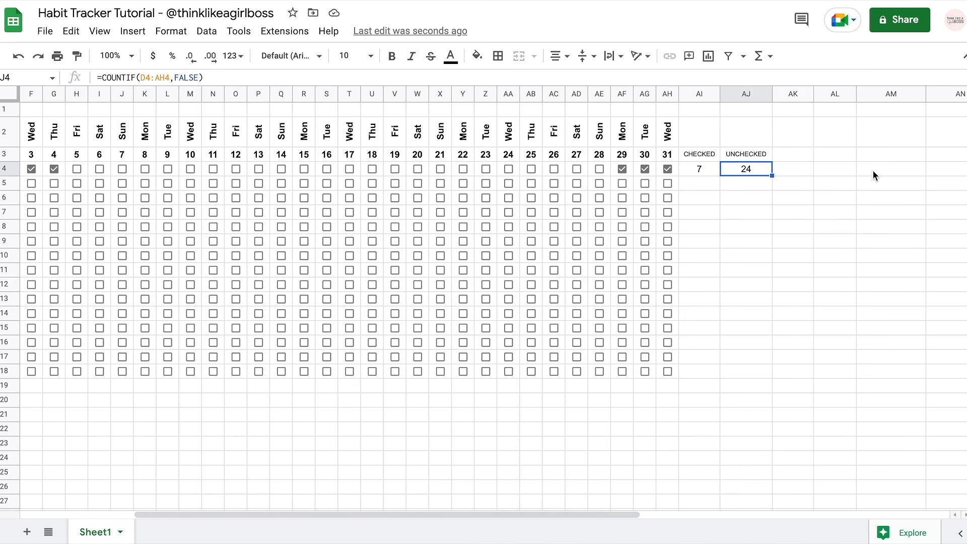
{"action": "key", "text": "Right"}
{"action": "key", "text": "Up"}
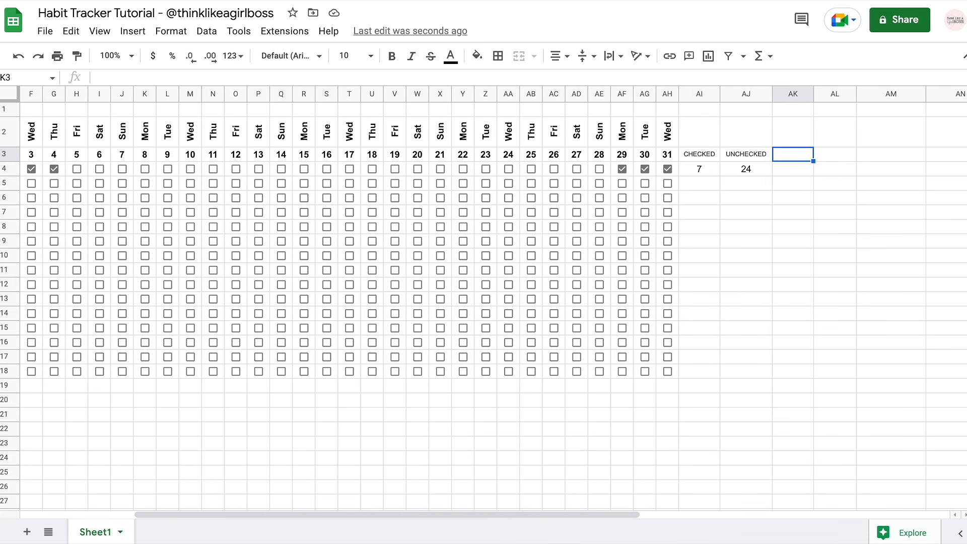
{"action": "type", "text": "TOTAL"}
{"action": "key", "text": "Return"}
{"action": "key", "text": "Up"}
{"action": "left_click", "coordinate": [351, 55]}
{"action": "type", "text": "7"}
{"action": "key", "text": "Return"}
Add the checked and unchecked counts in AK4 with =AI4+AJ4
{"action": "left_click", "coordinate": [784, 173]}
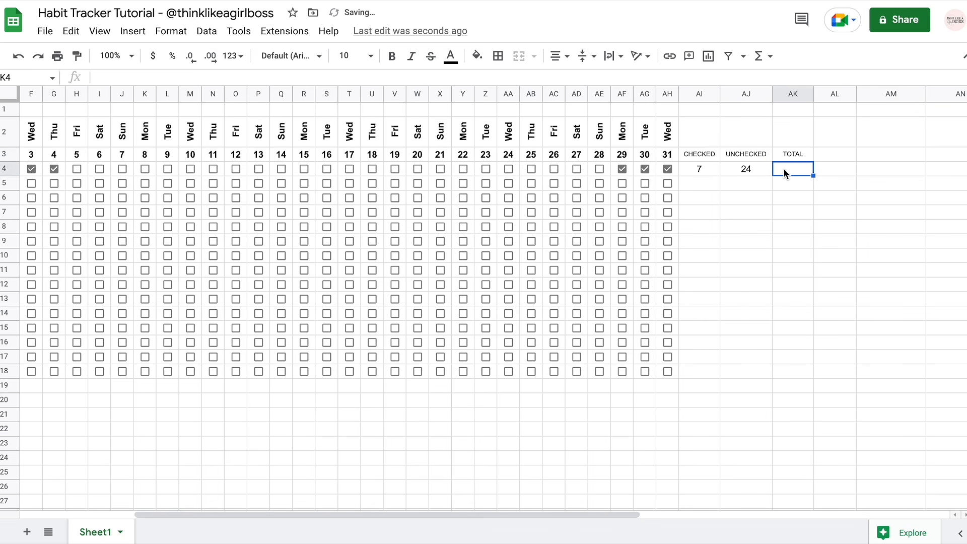
{"action": "type", "text": "="}
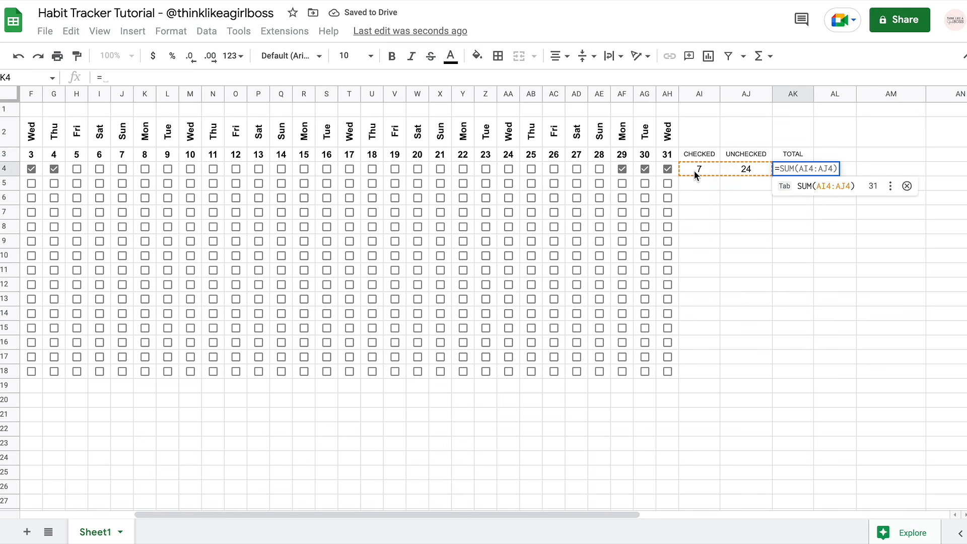
{"action": "left_click", "coordinate": [695, 174]}
{"action": "type", "text": "+"}
{"action": "left_click", "coordinate": [741, 177]}
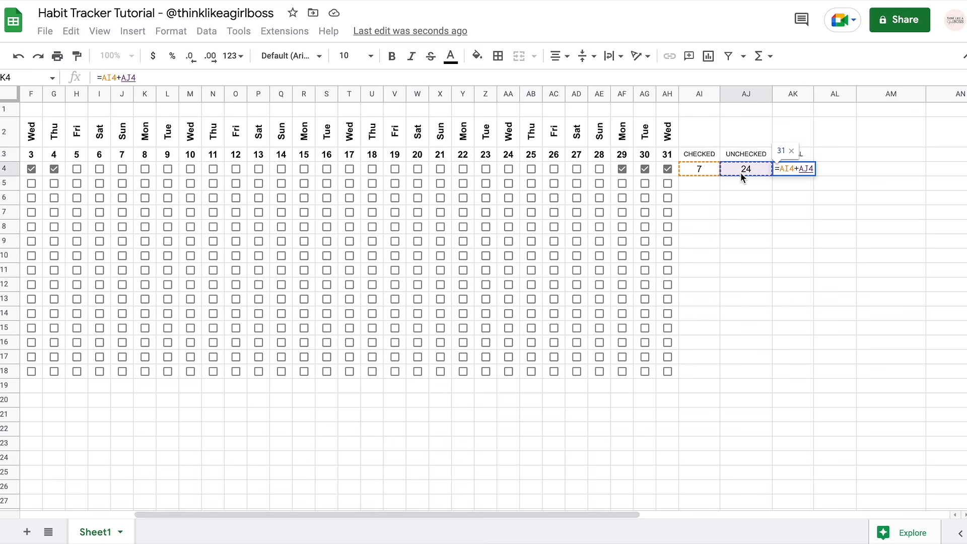
{"action": "key", "text": "Return"}
{"action": "key", "text": "Up"}
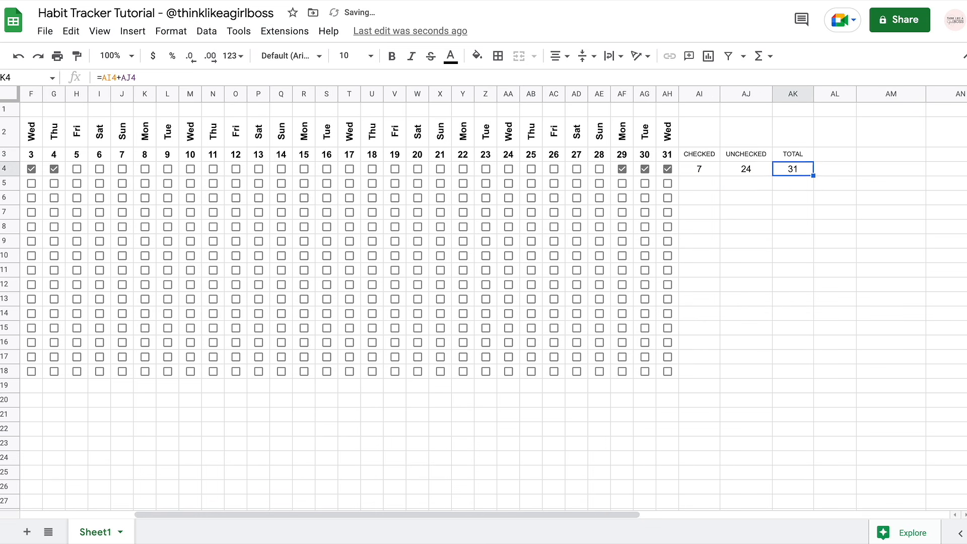
Fill the formulas in AI4:AK4 down to row 18 for all the habit rows
{"action": "left_click", "coordinate": [764, 218]}
{"action": "left_click_drag", "start_coordinate": [703, 173], "coordinate": [807, 169]}
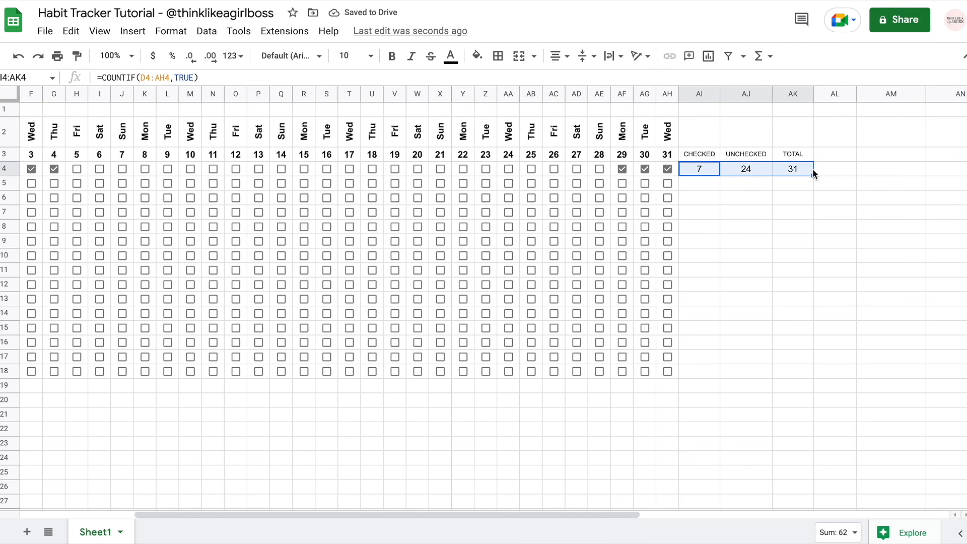
{"action": "left_click_drag", "start_coordinate": [814, 174], "coordinate": [805, 380]}
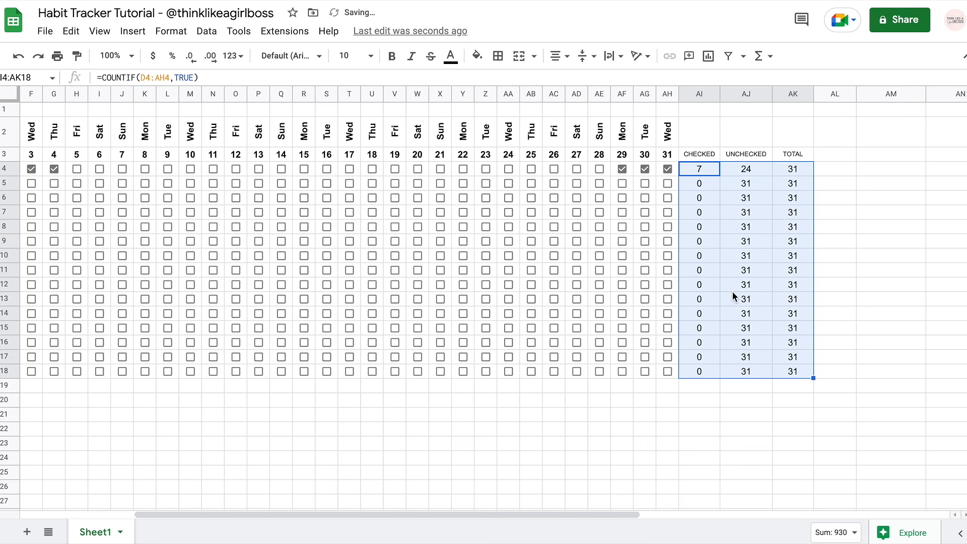
{"action": "left_click", "coordinate": [708, 197]}
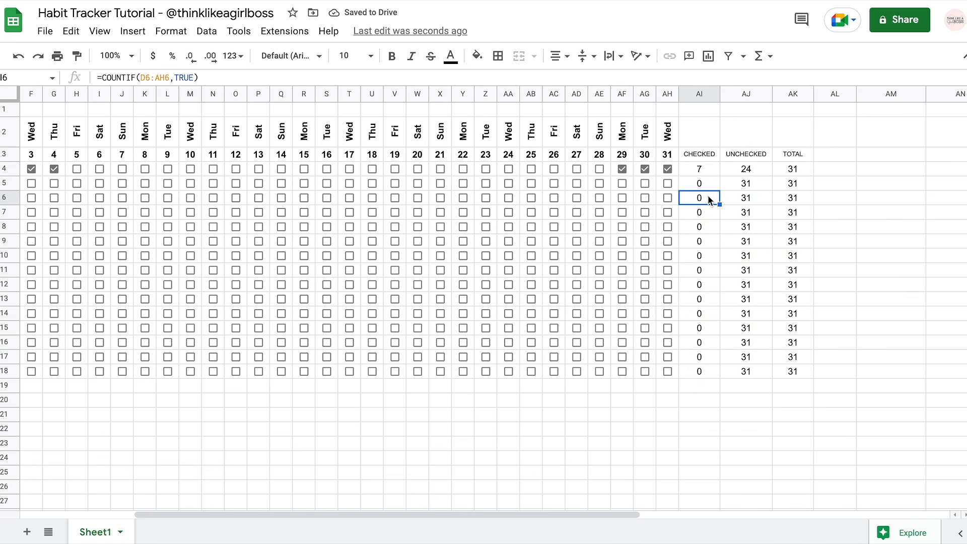
Tick days 30 and 31 for Read 1 Chapter and Yoga, and days 27 to 31 for Meditate
{"action": "left_click", "coordinate": [669, 184]}
{"action": "left_click", "coordinate": [647, 183]}
{"action": "left_click", "coordinate": [645, 198]}
{"action": "left_click", "coordinate": [668, 197]}
{"action": "left_click", "coordinate": [667, 212]}
{"action": "left_click", "coordinate": [645, 212]}
{"action": "left_click", "coordinate": [622, 212]}
{"action": "left_click", "coordinate": [600, 212]}
{"action": "left_click", "coordinate": [577, 213]}
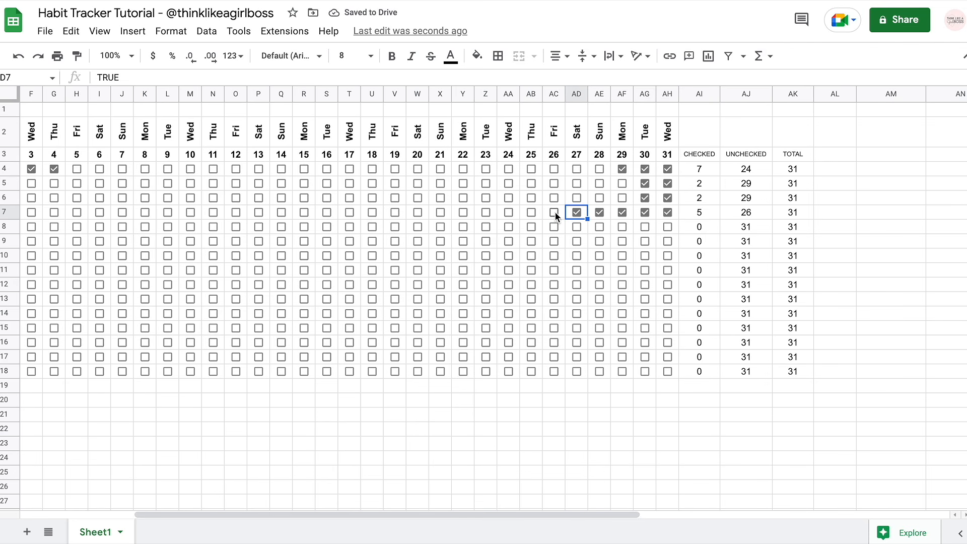
Tick day 26 for Meditate and widen column AL
{"action": "left_click", "coordinate": [555, 213]}
{"action": "left_click_drag", "start_coordinate": [803, 170], "coordinate": [805, 371]}
{"action": "left_click", "coordinate": [842, 173]}
{"action": "scroll", "coordinate": [806, 146], "scroll_direction": "right", "scroll_amount": 2}
{"action": "left_click_drag", "start_coordinate": [765, 95], "coordinate": [778, 96]}
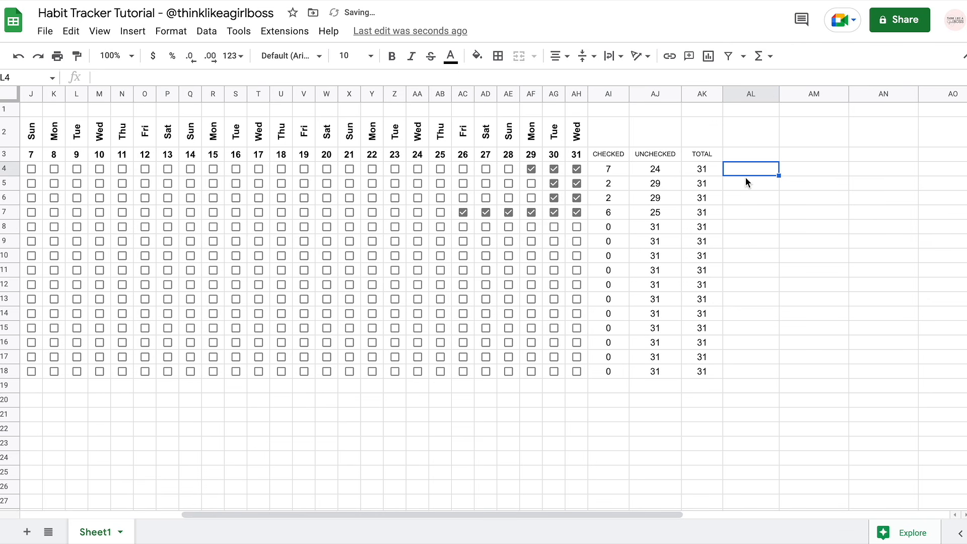
Add the header % COMPLETED in AL3 and set its font size to 7
{"action": "left_click", "coordinate": [739, 156]}
{"action": "type", "text": "% COMPLETED"}
{"action": "key", "text": "Return"}
{"action": "key", "text": "Up"}
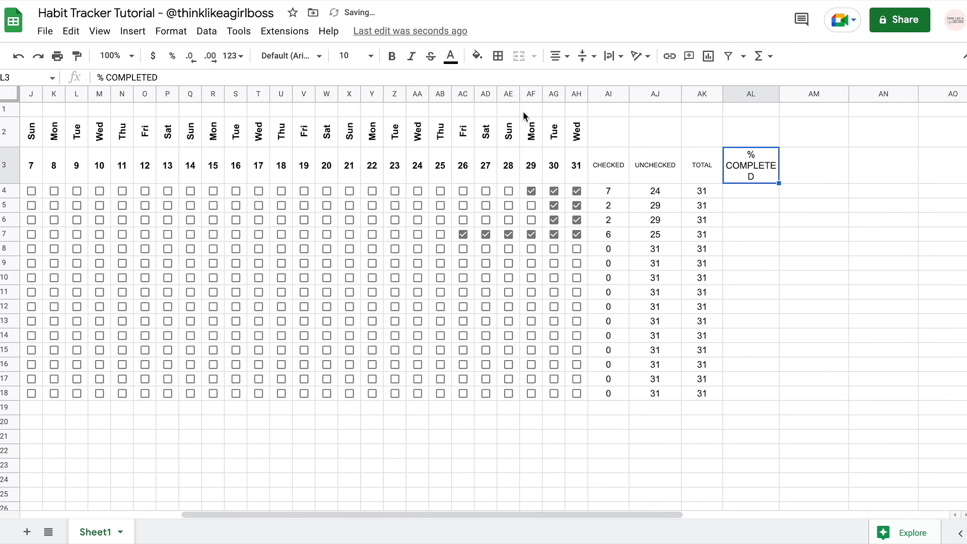
{"action": "left_click", "coordinate": [351, 56]}
{"action": "left_click", "coordinate": [348, 79]}
{"action": "left_click", "coordinate": [350, 55]}
{"action": "left_click", "coordinate": [347, 102]}
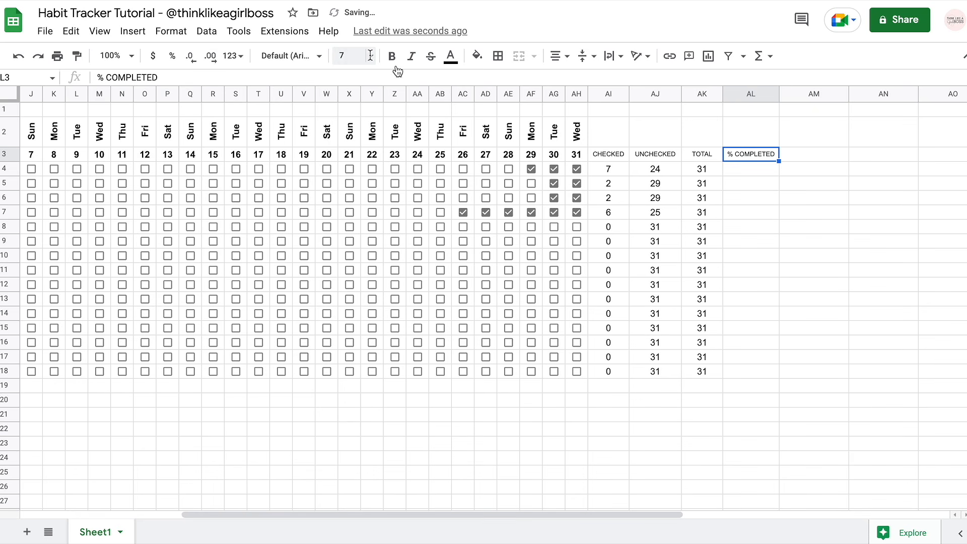
Divide the checked count by the total in AL4 with =AI4/AK4
{"action": "left_click", "coordinate": [760, 166]}
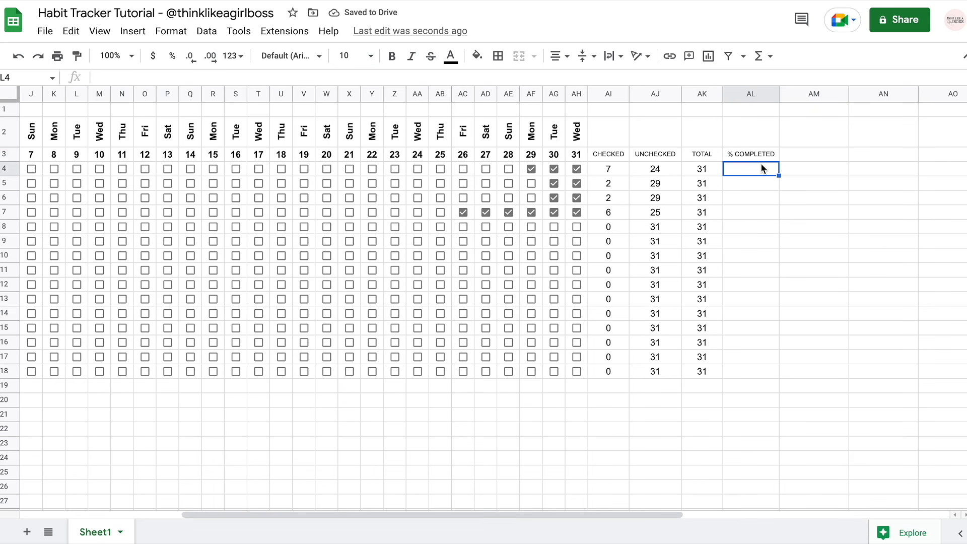
{"action": "type", "text": "="}
{"action": "left_click", "coordinate": [613, 170]}
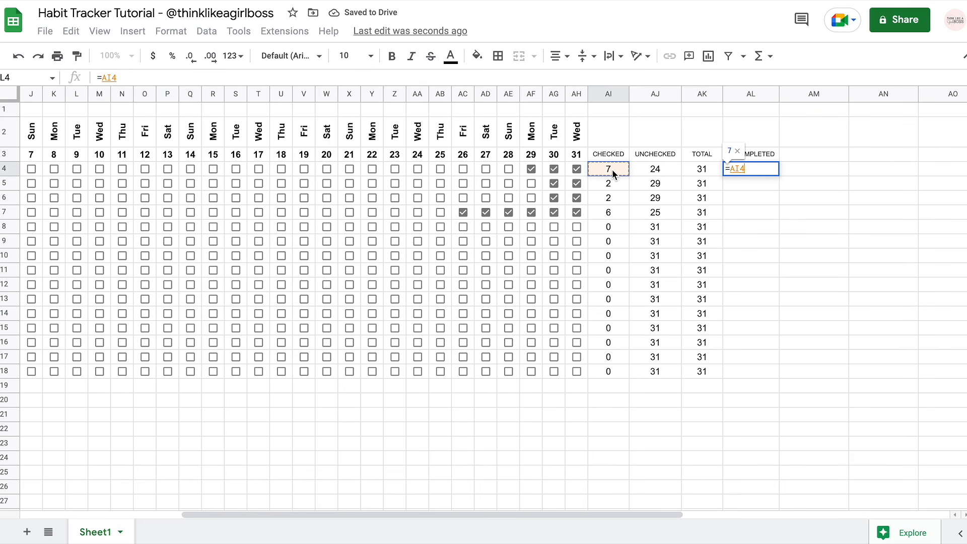
{"action": "type", "text": "/"}
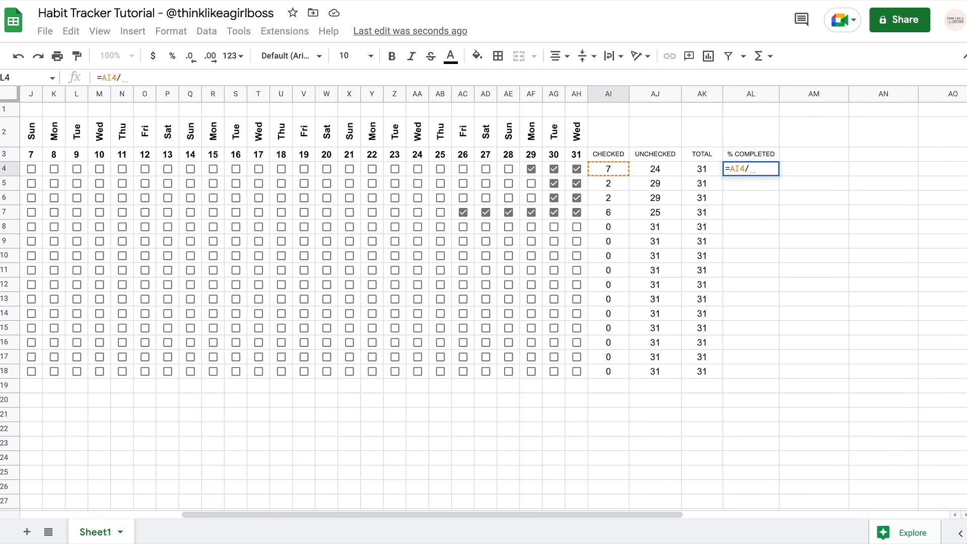
{"action": "left_click", "coordinate": [692, 171]}
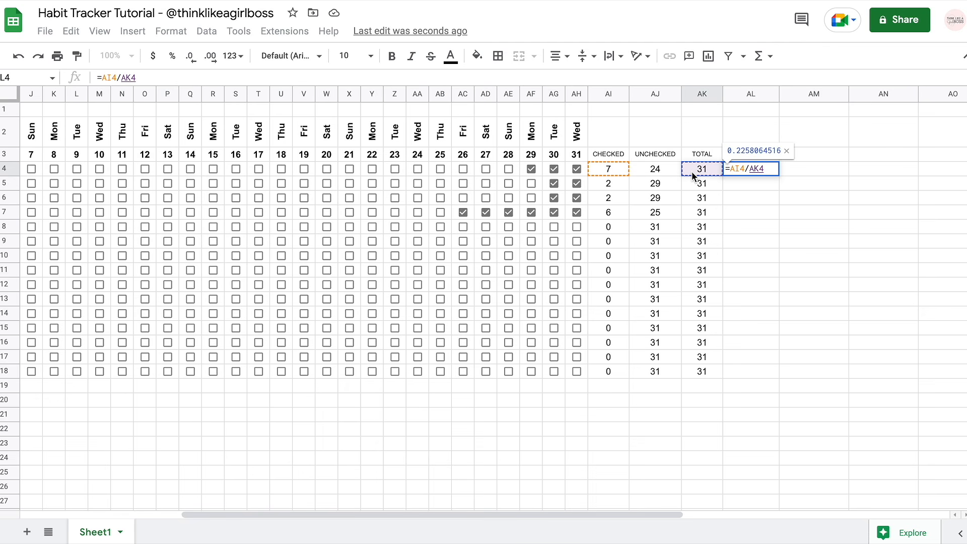
{"action": "key", "text": "Return"}
Format AL4 as a percentage and fill it down to AL18 for all the habit rows
{"action": "left_click", "coordinate": [762, 170]}
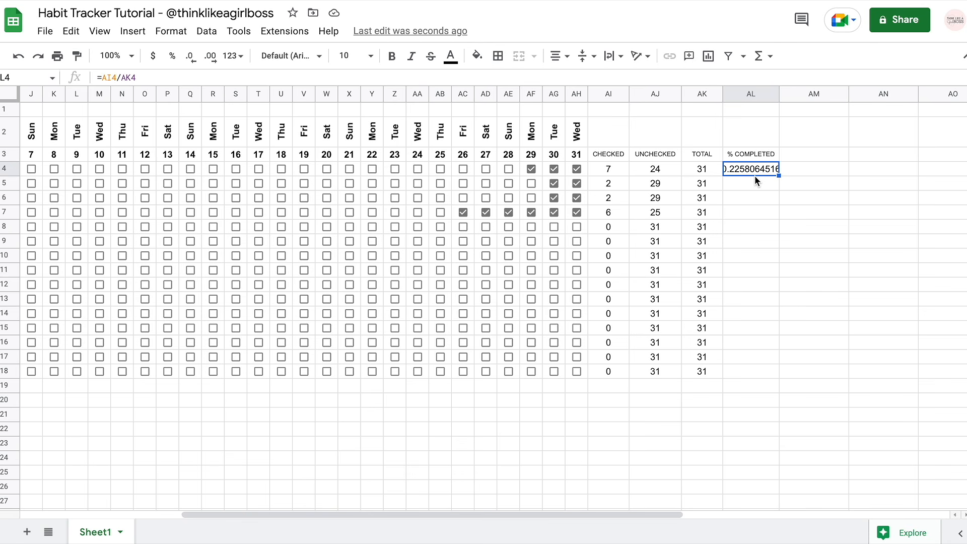
{"action": "left_click", "coordinate": [175, 57]}
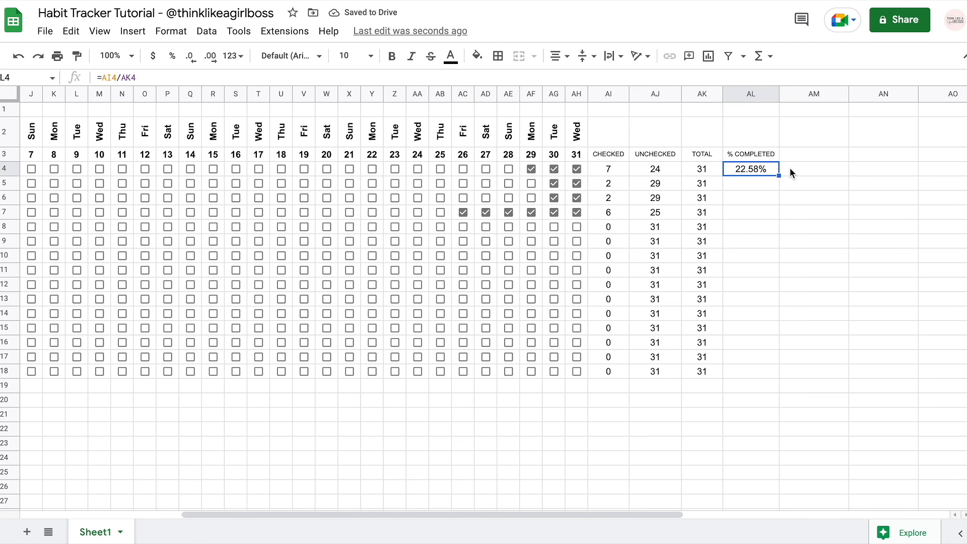
{"action": "left_click_drag", "start_coordinate": [779, 176], "coordinate": [769, 373]}
{"action": "left_click", "coordinate": [797, 221]}
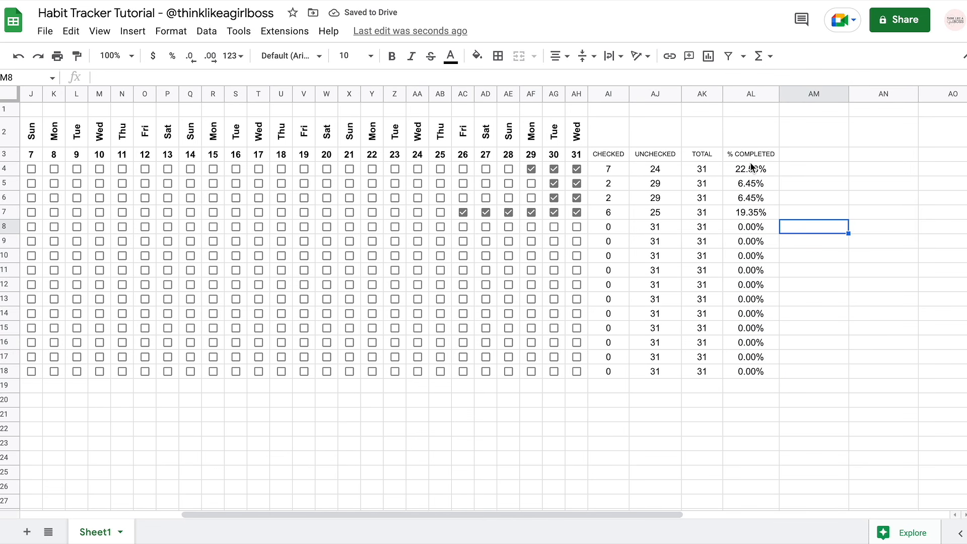
Tick days 22 to 28 for Wake up early
{"action": "left_click", "coordinate": [508, 169]}
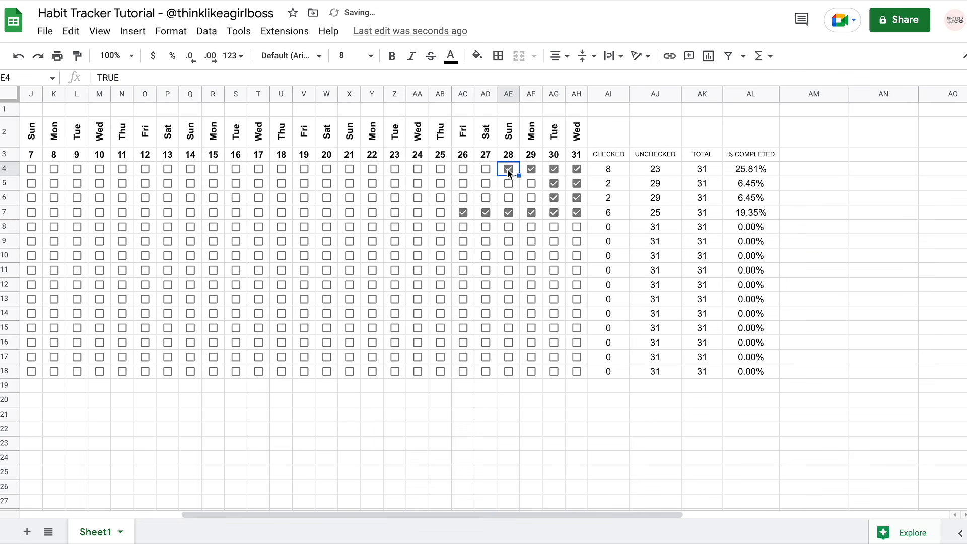
{"action": "left_click", "coordinate": [485, 169]}
{"action": "left_click", "coordinate": [462, 168]}
{"action": "left_click", "coordinate": [441, 169]}
{"action": "left_click", "coordinate": [416, 171]}
{"action": "left_click", "coordinate": [395, 171]}
{"action": "left_click", "coordinate": [374, 171]}
Make the CHECKED, UNCHECKED, TOTAL and % COMPLETED headers in AI3:AL3 bold
{"action": "scroll", "coordinate": [633, 186], "scroll_direction": "left", "scroll_amount": 2}
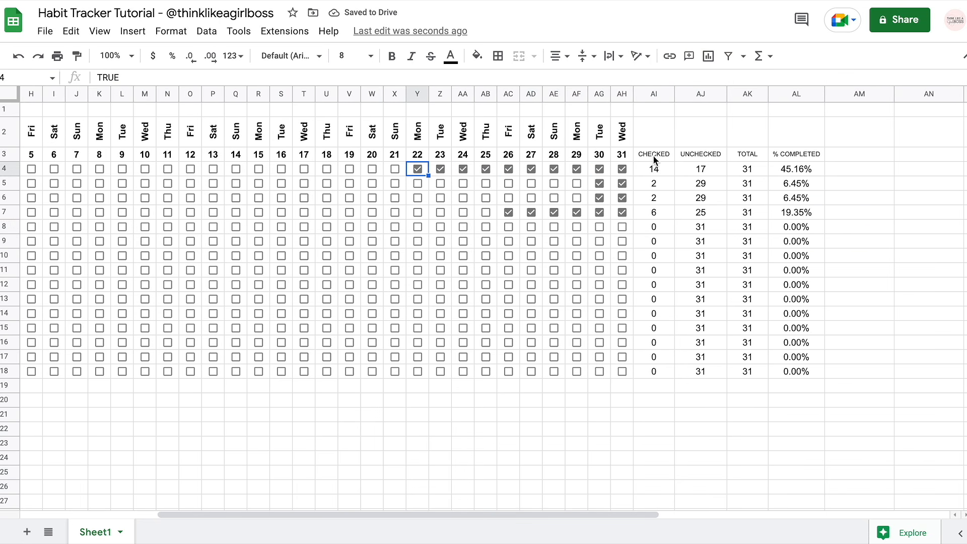
{"action": "left_click_drag", "start_coordinate": [654, 155], "coordinate": [746, 154]}
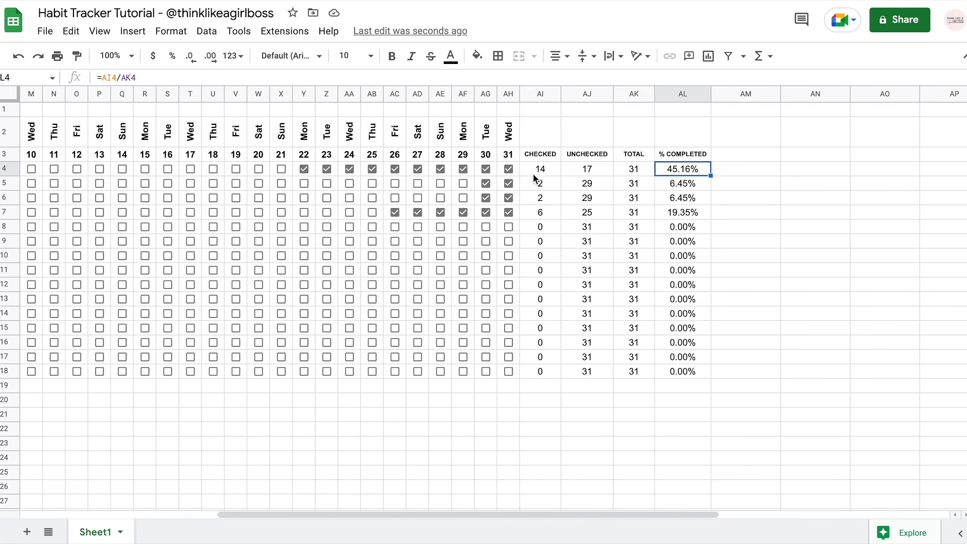
{"action": "left_click_drag", "start_coordinate": [537, 173], "coordinate": [642, 169]}
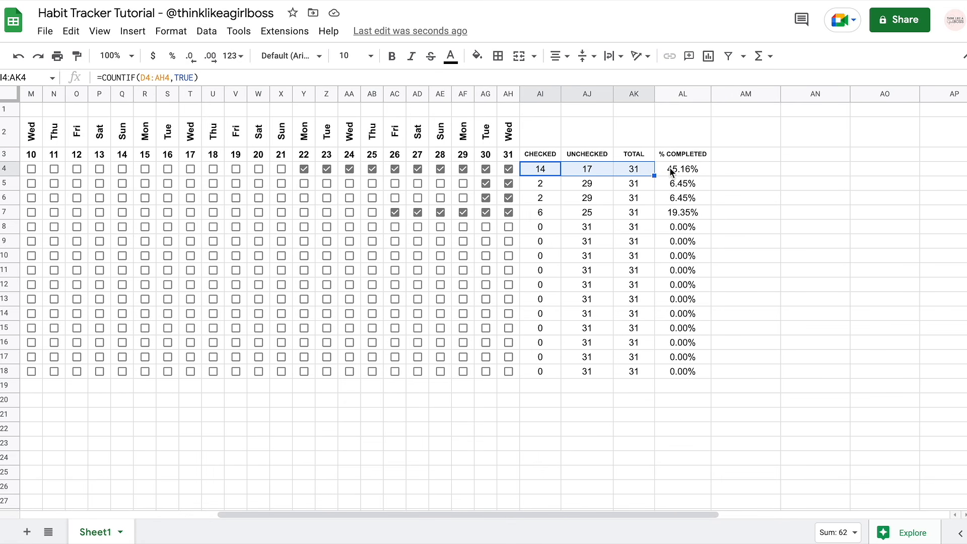
{"action": "left_click", "coordinate": [671, 173]}
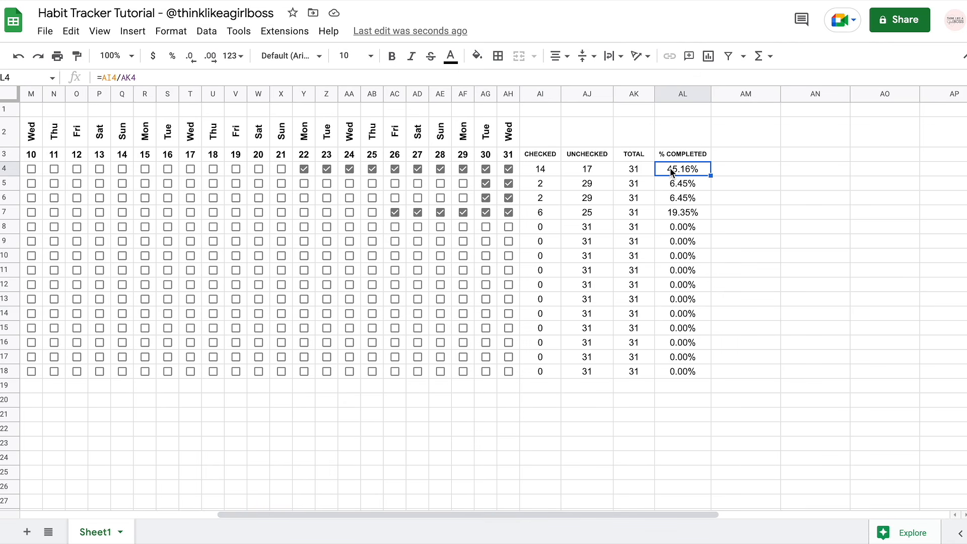
{"action": "key", "text": "Right"}
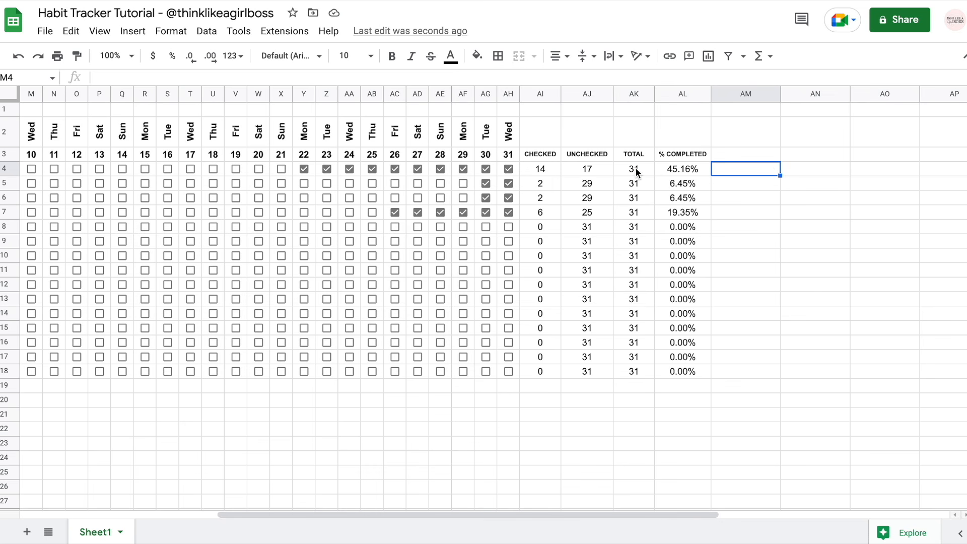
Calculate the completion share directly from the checkboxes in AM4 with =COUNTIF(D4:AH4,TRUE)/31
{"action": "left_click_drag", "start_coordinate": [634, 169], "coordinate": [633, 358]}
{"action": "left_click", "coordinate": [744, 178]}
{"action": "type", "text": "=COUN"}
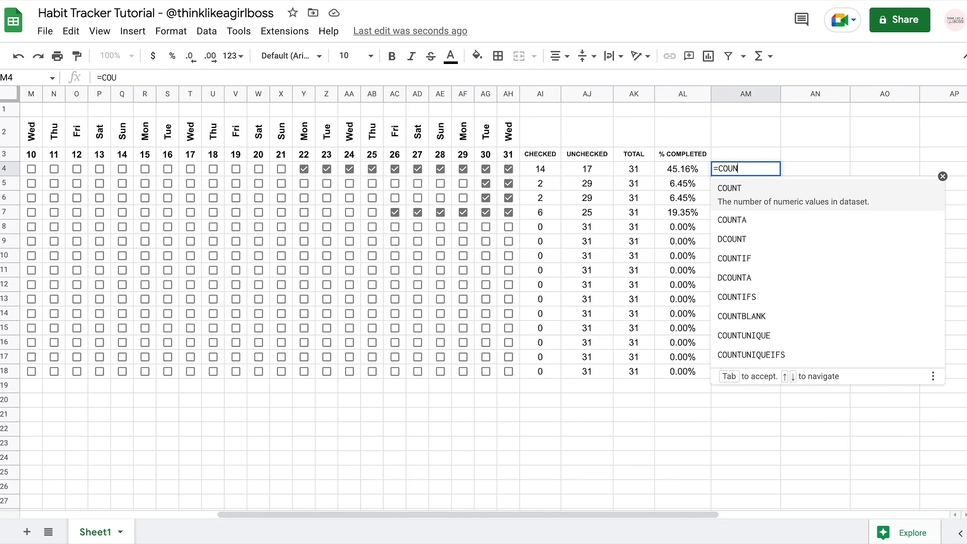
{"action": "type", "text": "TIF("}
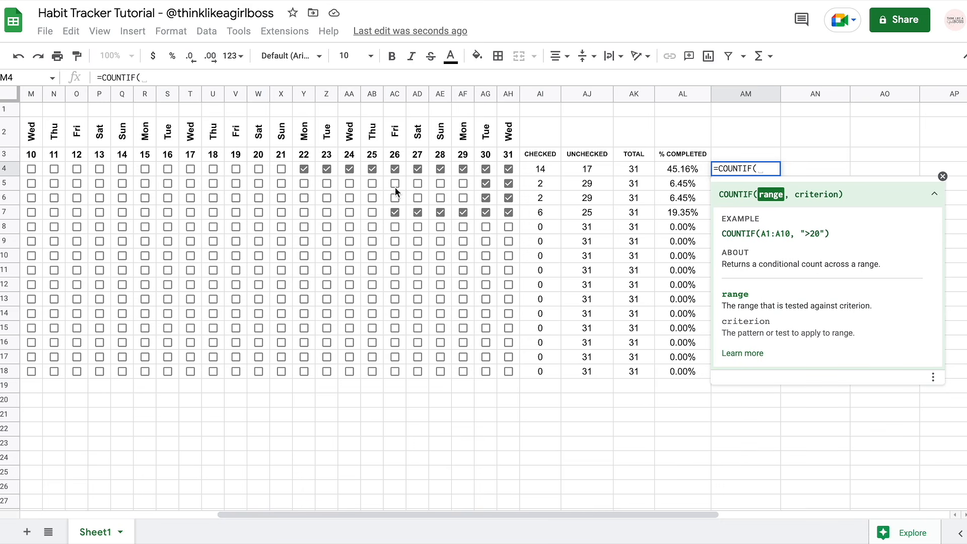
{"action": "scroll", "coordinate": [390, 187], "scroll_direction": "left", "scroll_amount": 3}
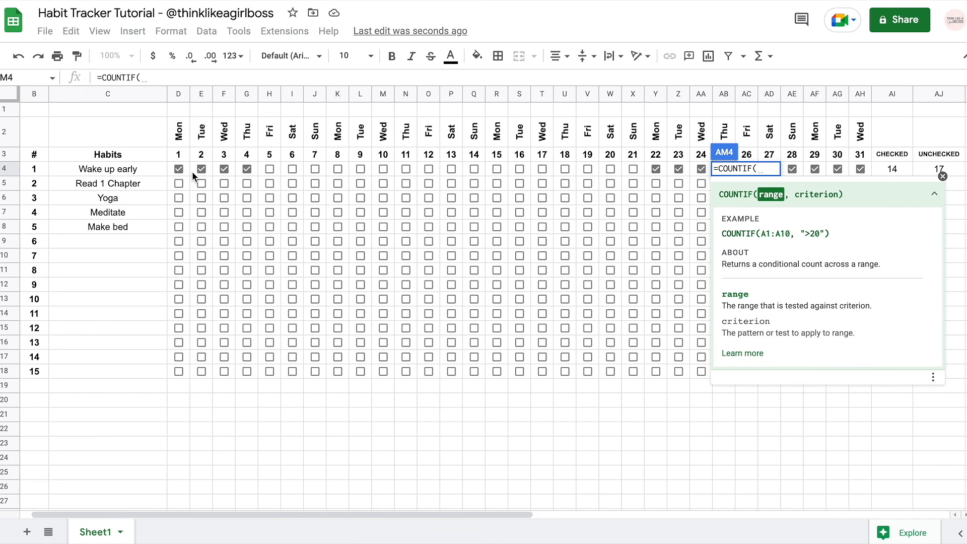
{"action": "left_click_drag", "start_coordinate": [188, 172], "coordinate": [593, 173]}
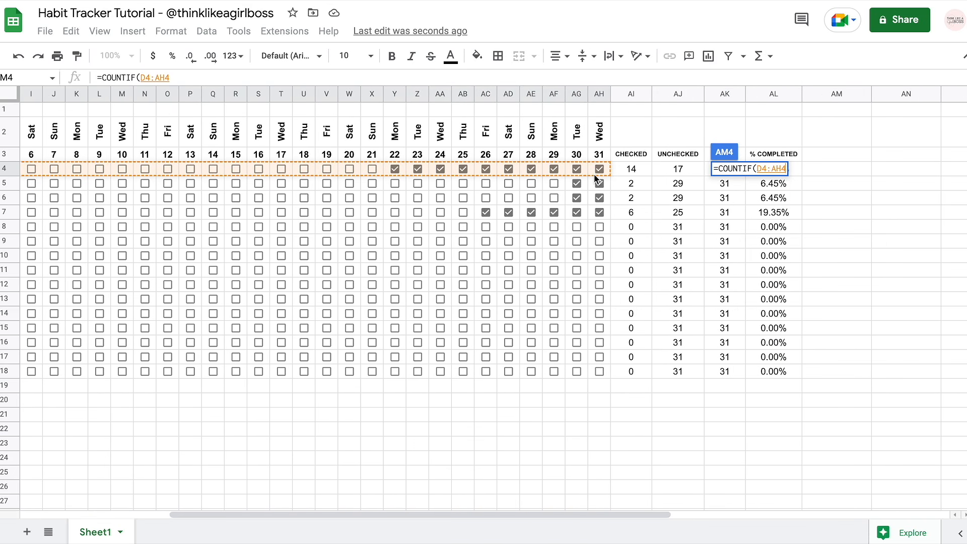
{"action": "type", "text": ",TRUE)/"}
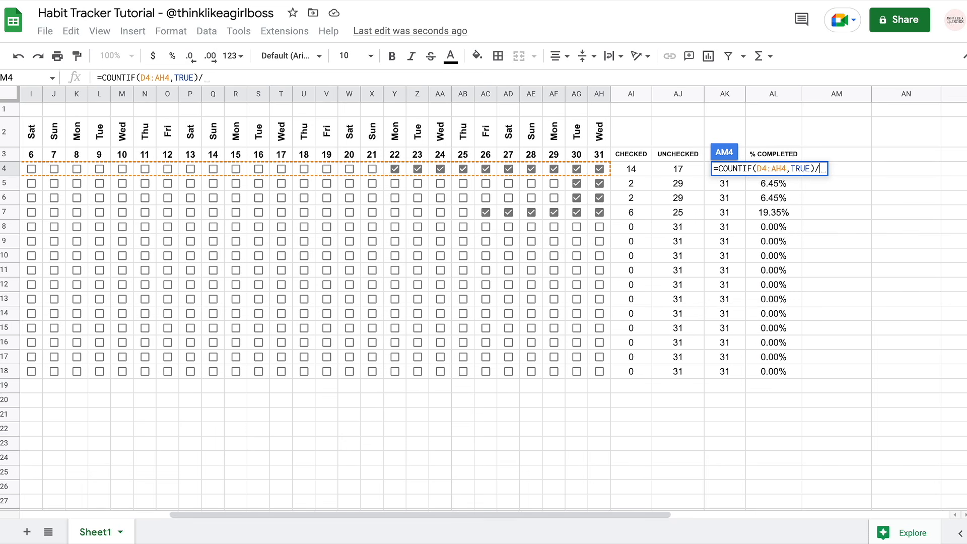
{"action": "type", "text": "31"}
{"action": "key", "text": "Return"}
Format AM4 as a percentage and fill its formula down to AM18
{"action": "left_click", "coordinate": [172, 55]}
{"action": "left_click_drag", "start_coordinate": [871, 175], "coordinate": [858, 372]}
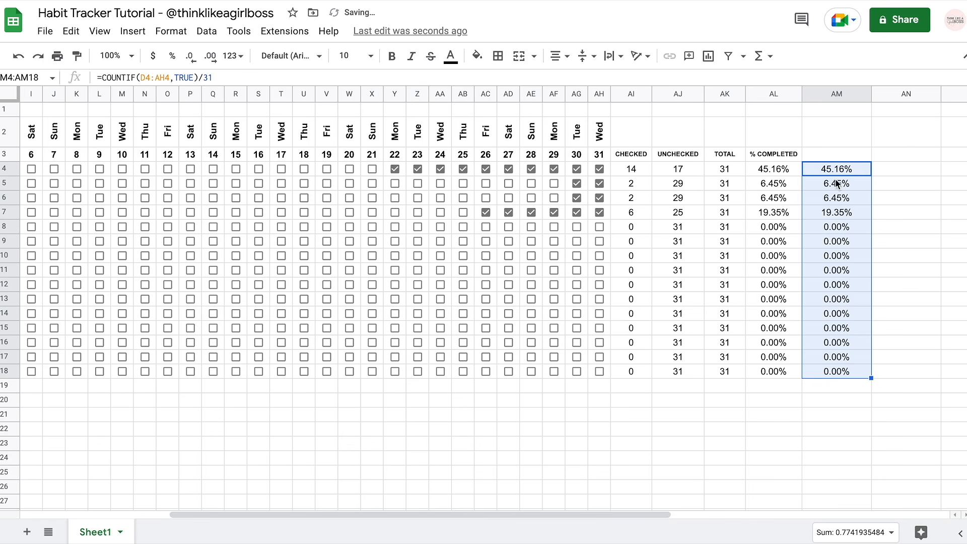
{"action": "left_click_drag", "start_coordinate": [725, 94], "coordinate": [632, 92]}
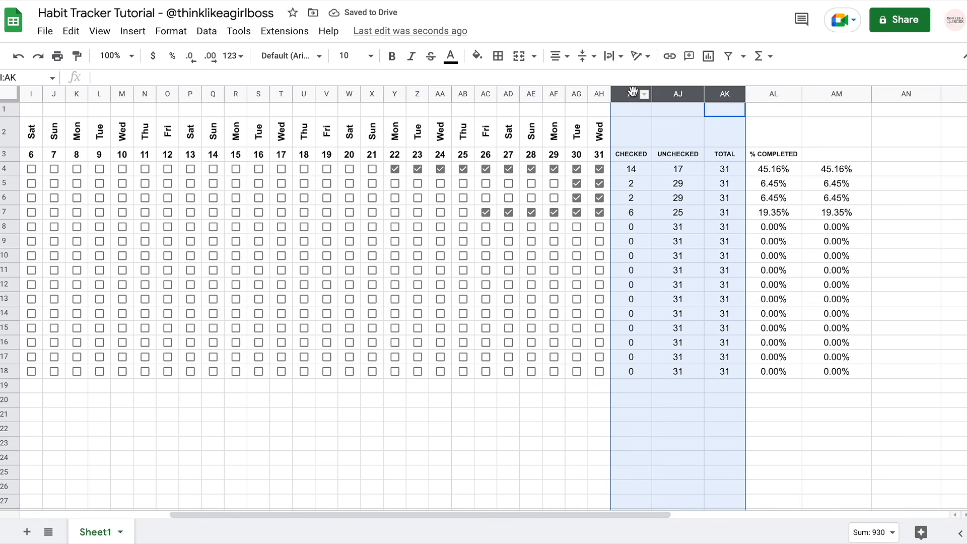
{"action": "left_click", "coordinate": [830, 174]}
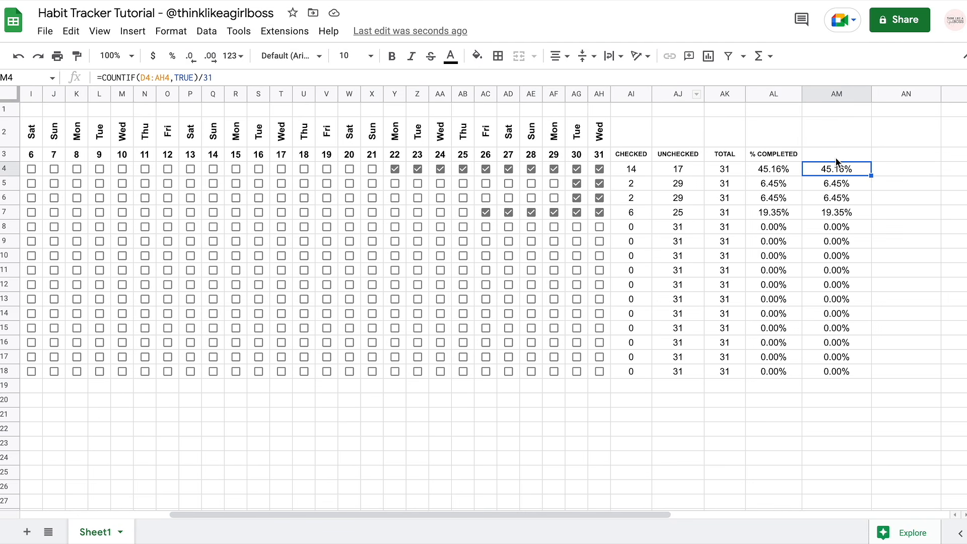
Clear the alternative percentage formulas from AM4:AM18
{"action": "left_click_drag", "start_coordinate": [824, 167], "coordinate": [836, 373]}
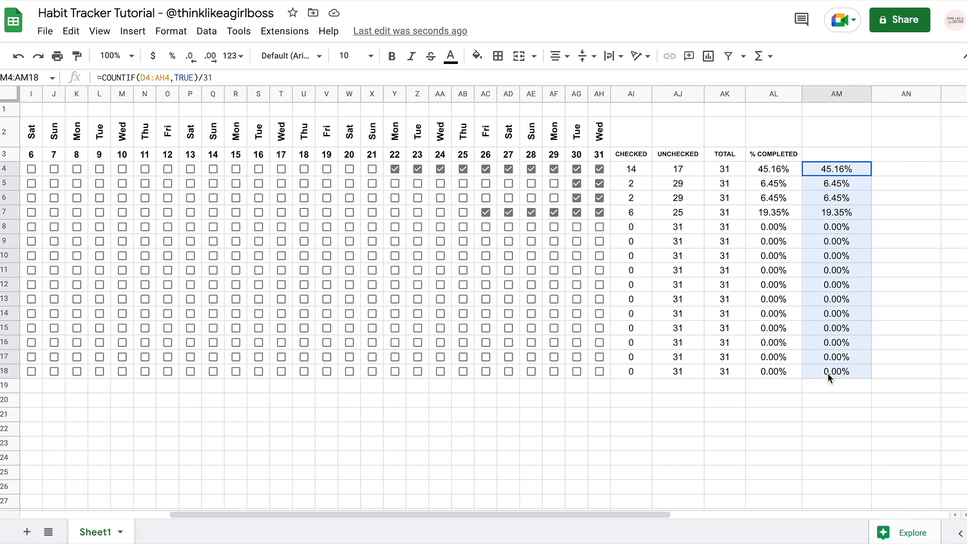
{"action": "key", "text": "Delete"}
{"action": "key", "text": "Left"}
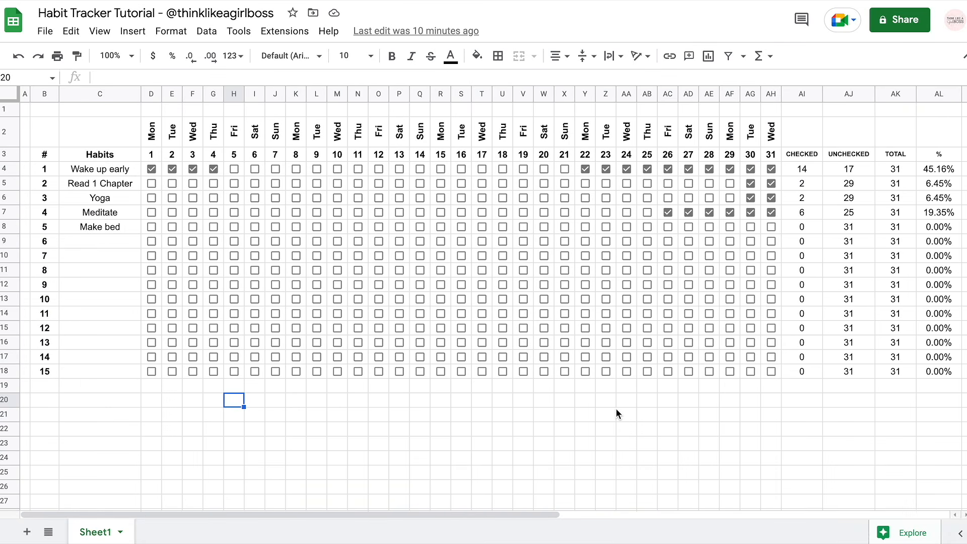
Widen column AM to nearly twice its width
{"action": "scroll", "coordinate": [617, 412], "scroll_direction": "right", "scroll_amount": 2}
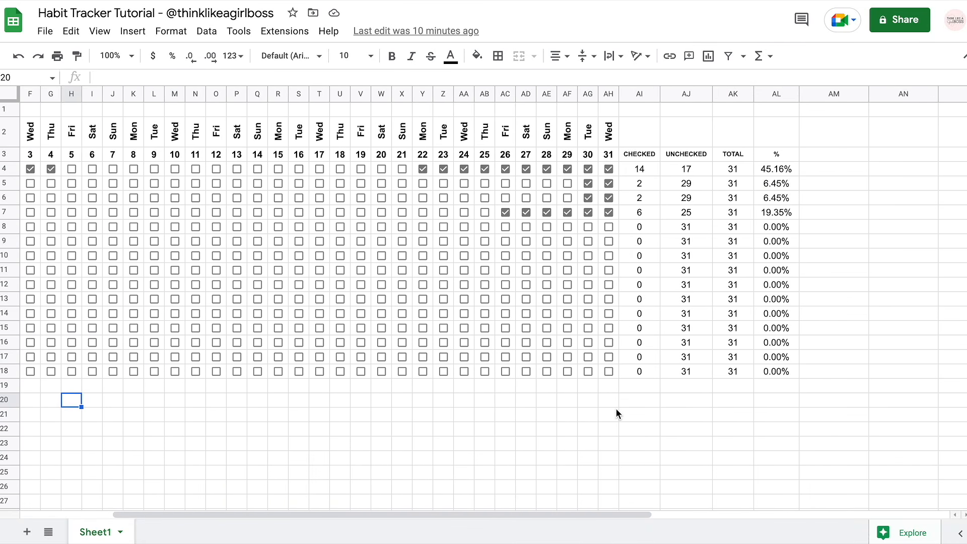
{"action": "scroll", "coordinate": [617, 412], "scroll_direction": "right", "scroll_amount": 5}
{"action": "left_click_drag", "start_coordinate": [662, 94], "coordinate": [717, 94]}
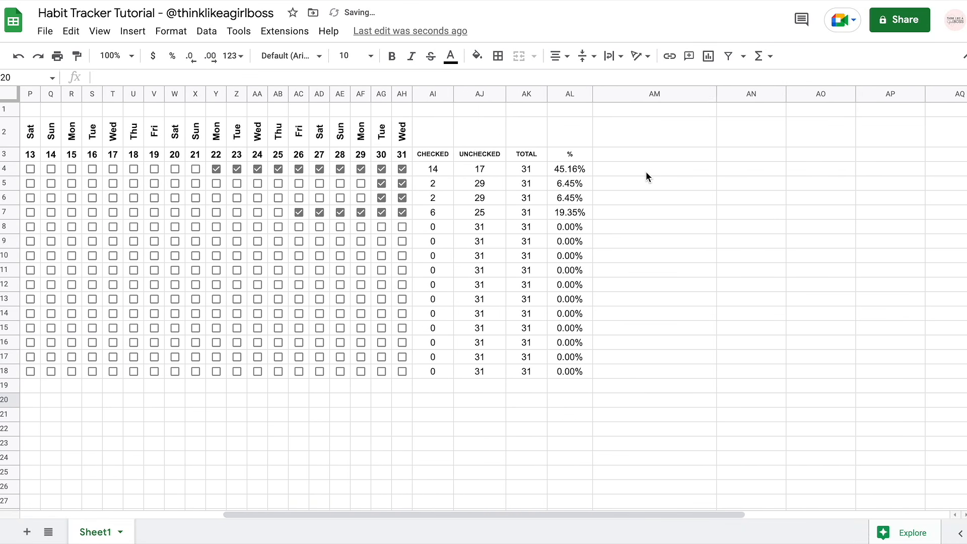
{"action": "left_click", "coordinate": [647, 173]}
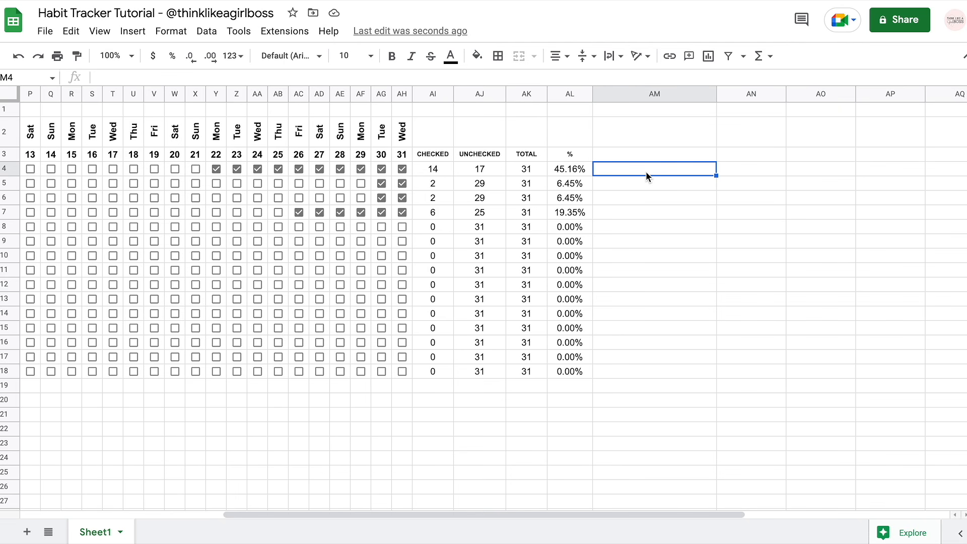
{"action": "left_click_drag", "start_coordinate": [568, 171], "coordinate": [567, 370]}
{"action": "left_click", "coordinate": [656, 174]}
{"action": "left_click", "coordinate": [573, 171]}
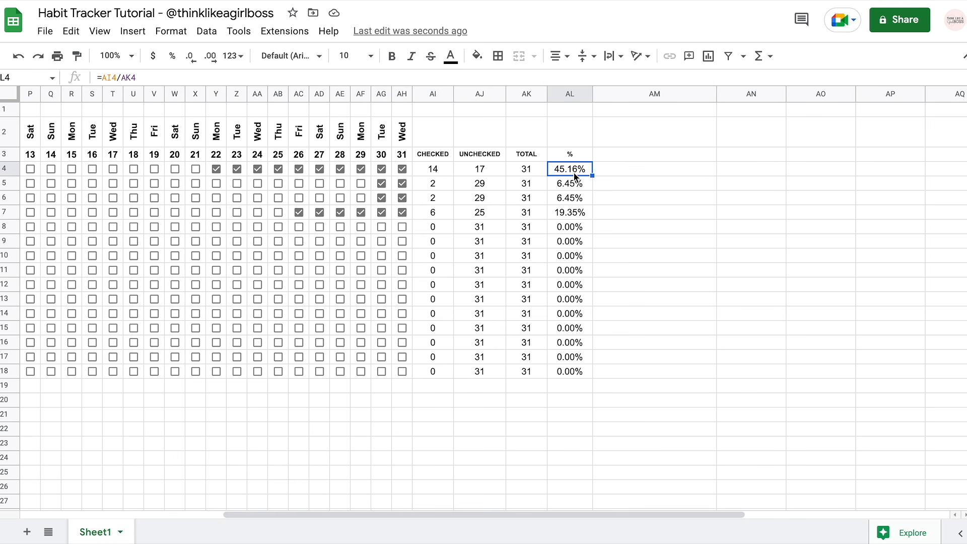
{"action": "left_click", "coordinate": [624, 172]}
{"action": "left_click", "coordinate": [557, 175]}
{"action": "left_click", "coordinate": [617, 181]}
Create a black bar sparkline in AM4 with =SPARKLINE(5,{"charttype","bar";"max",10;"color1","black"})
{"action": "left_click", "coordinate": [647, 172]}
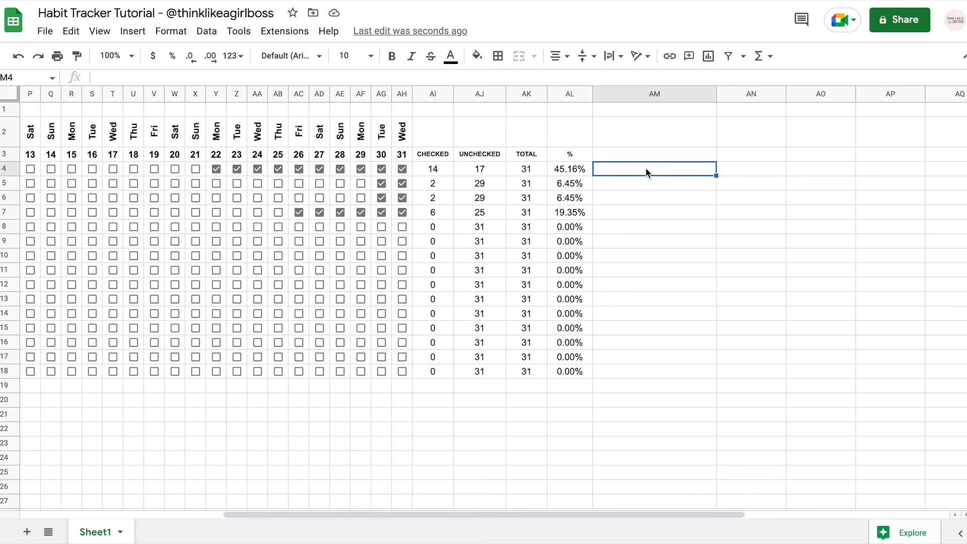
{"action": "type", "text": "=SPARKL"}
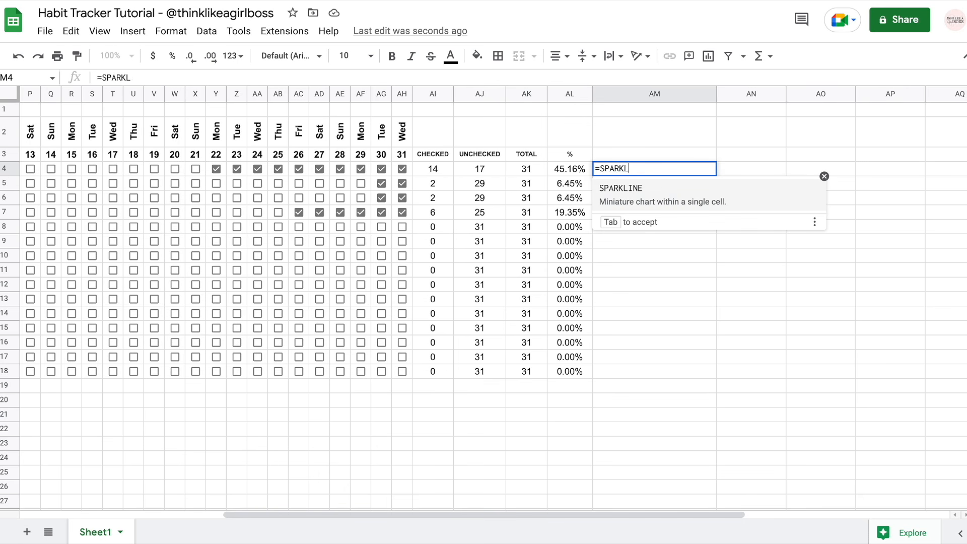
{"action": "key", "text": "Tab"}
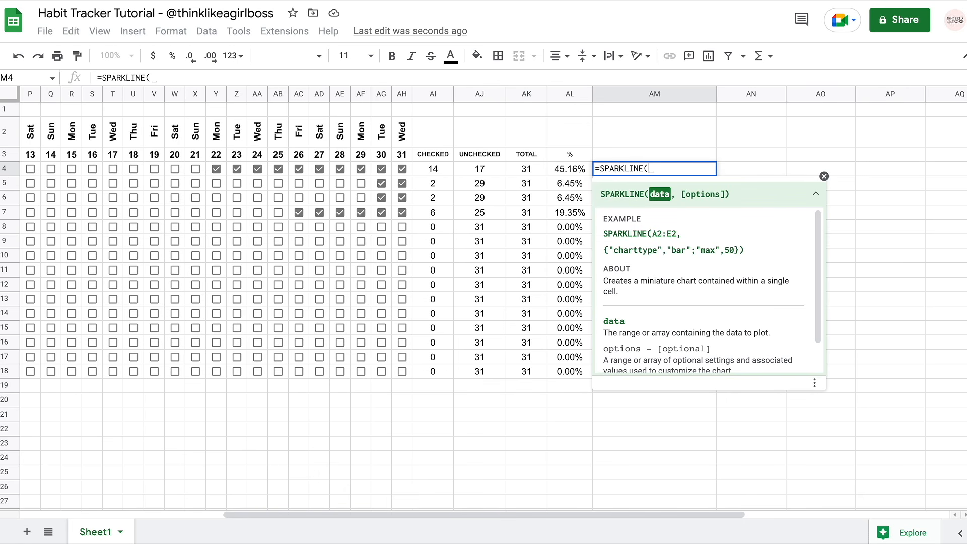
{"action": "type", "text": "5"}
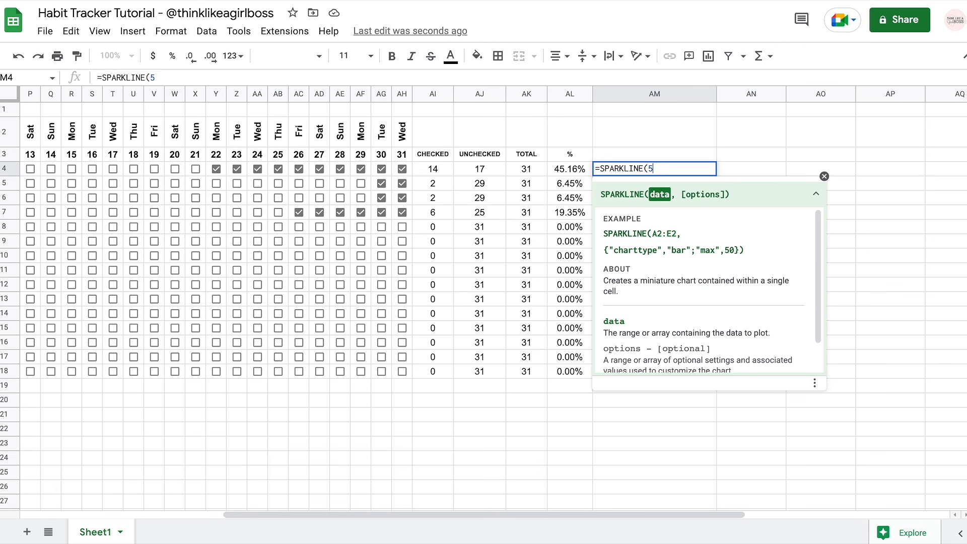
{"action": "type", "text": ",{"}
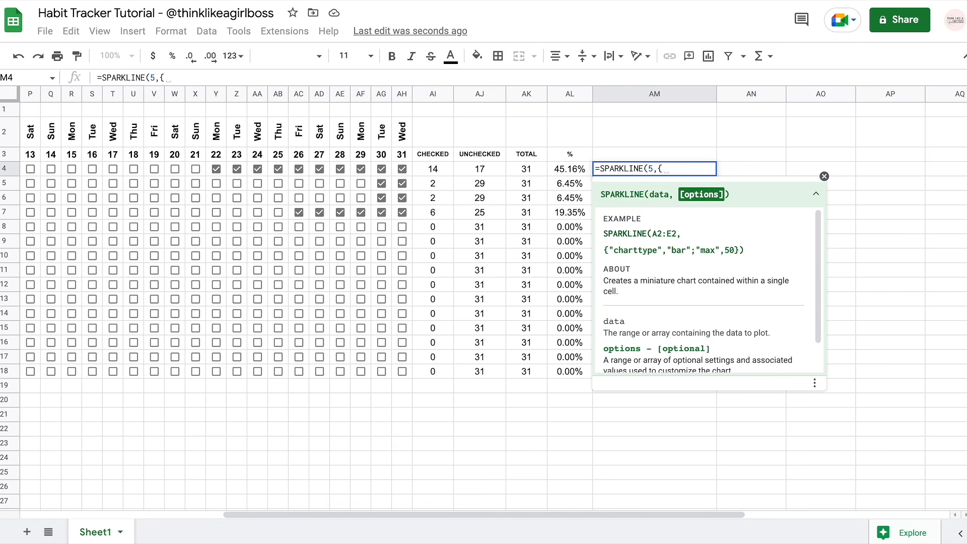
{"action": "type", "text": "\"charttype\""}
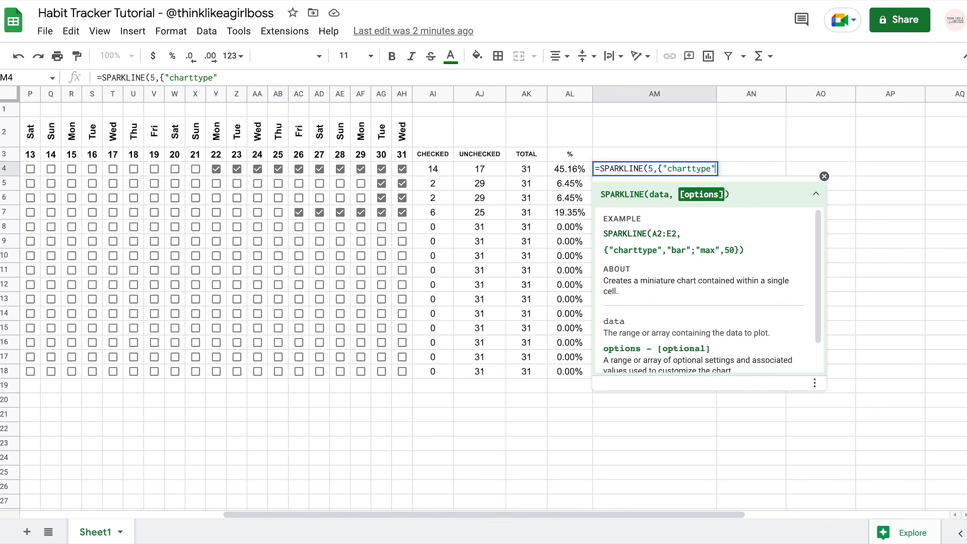
{"action": "type", "text": ",\"bar\""}
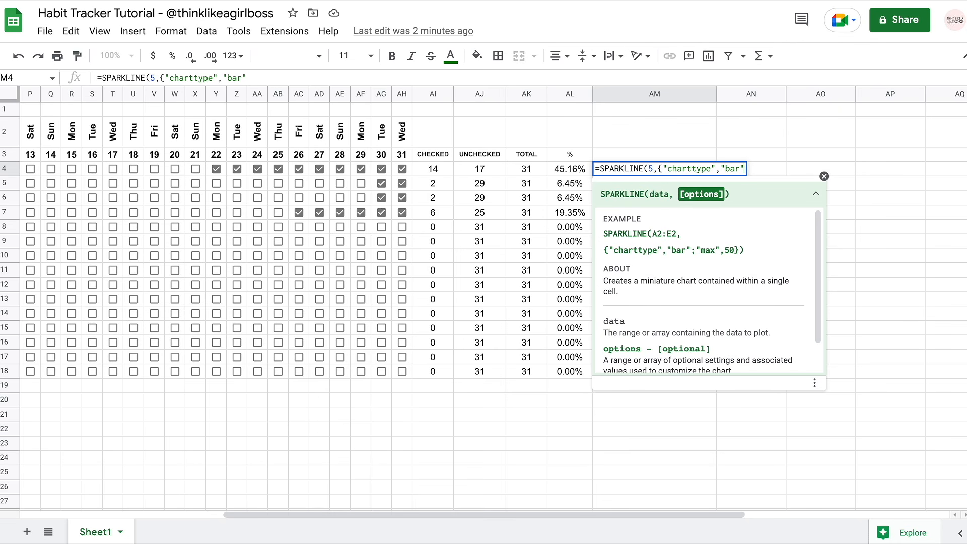
{"action": "type", "text": ";\"max\","}
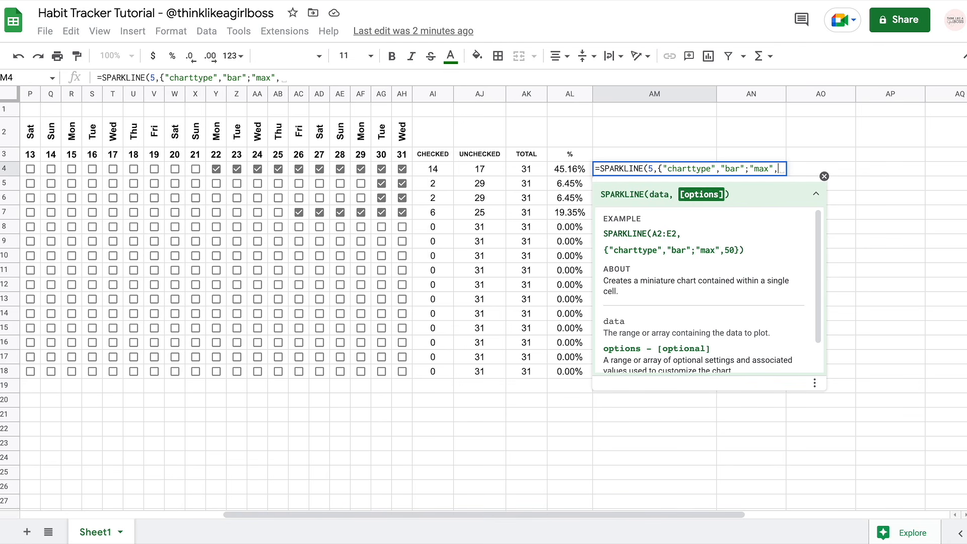
{"action": "type", "text": "10"}
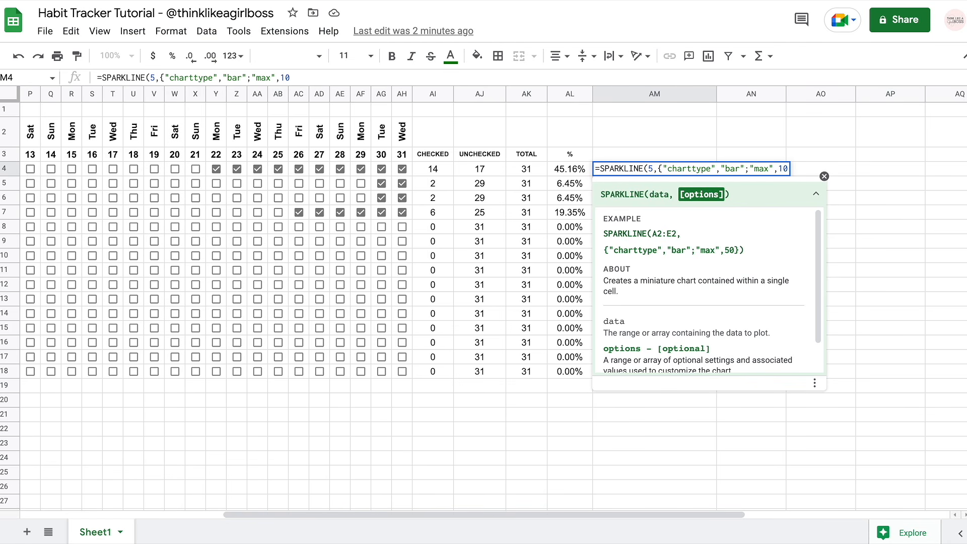
{"action": "type", "text": ";"}
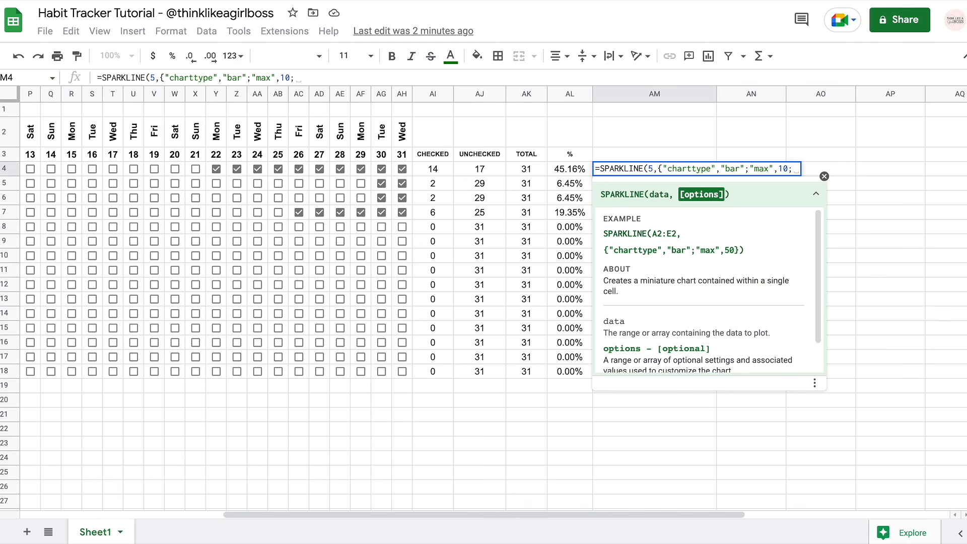
{"action": "type", "text": "\"color1"}
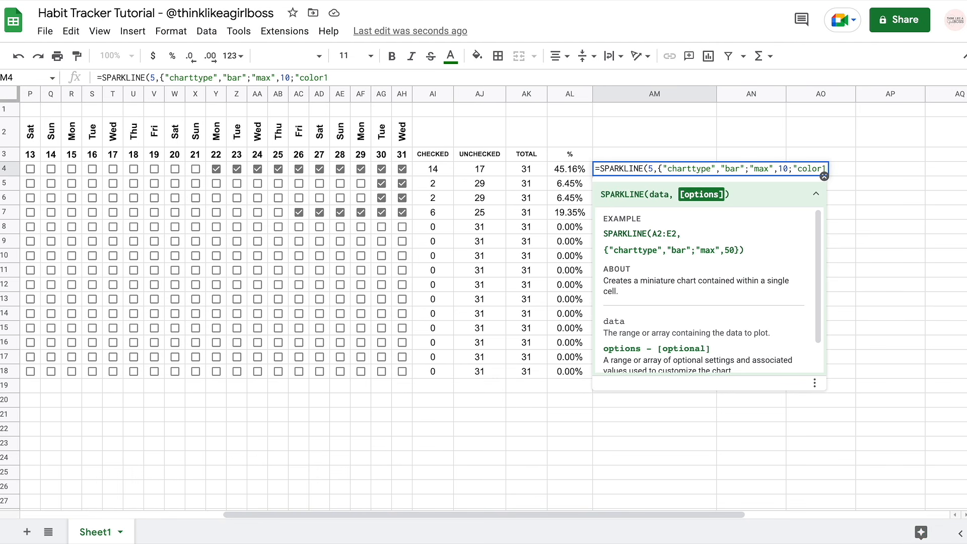
{"action": "type", "text": "\","}
{"action": "type", "text": "\"bla"}
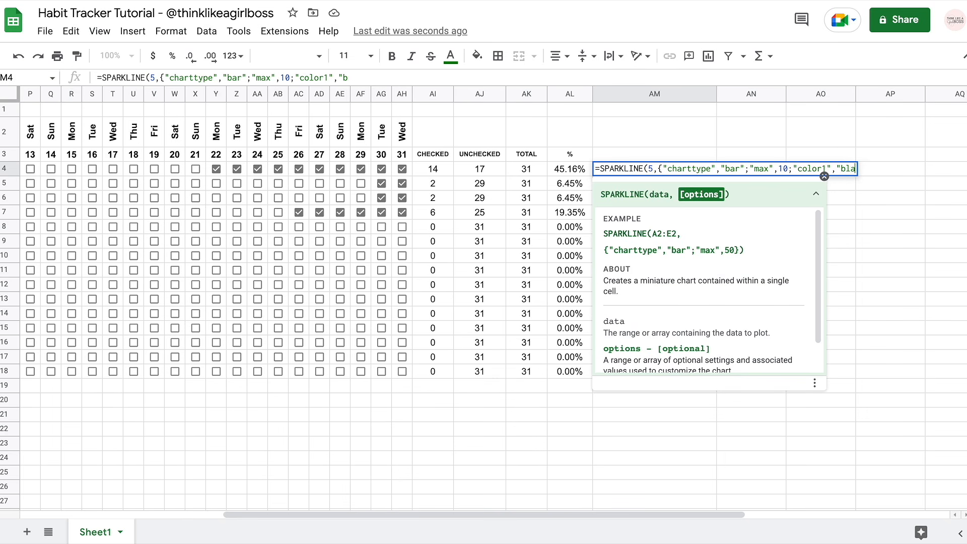
{"action": "type", "text": "ck\"}"}
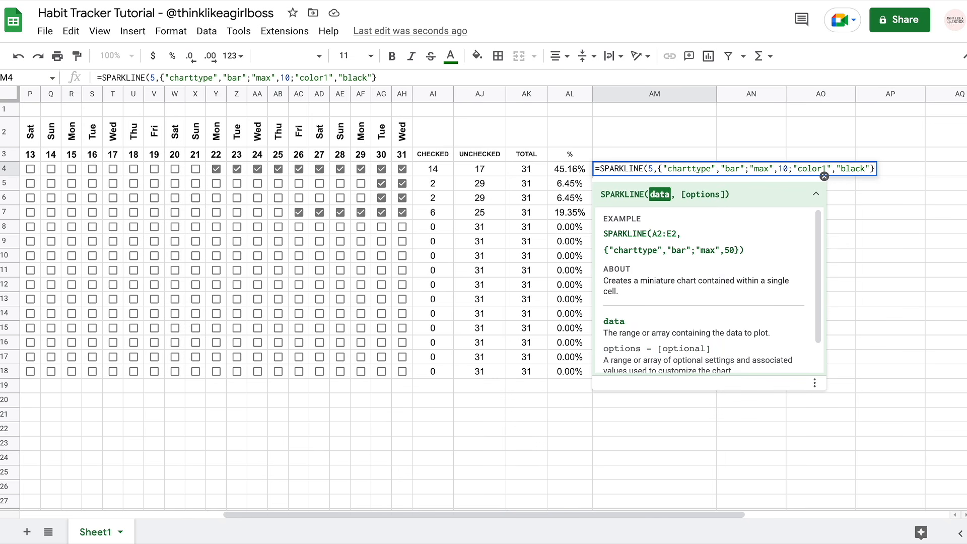
{"action": "type", "text": ")"}
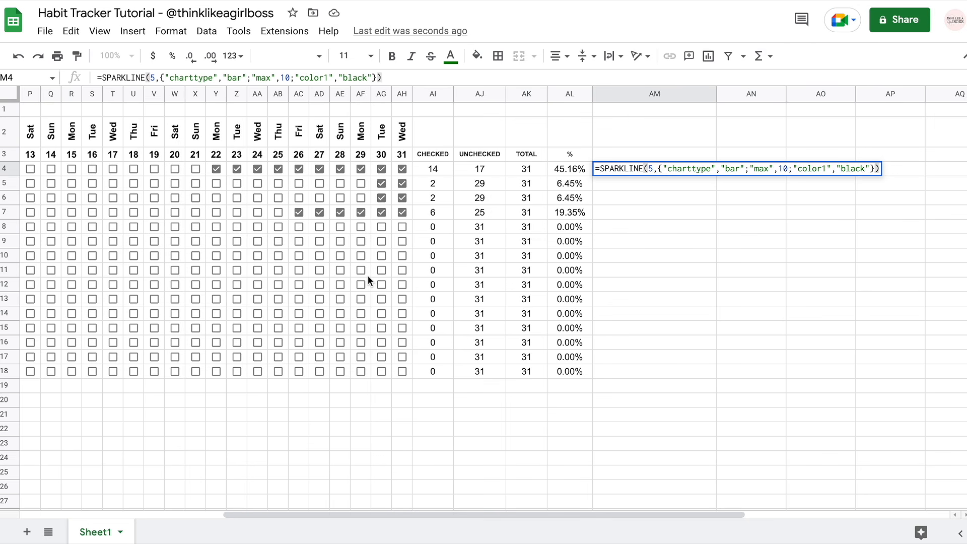
{"action": "key", "text": "Return"}
Set the data value of the AM4 sparkline formula to 7
{"action": "left_click", "coordinate": [654, 168]}
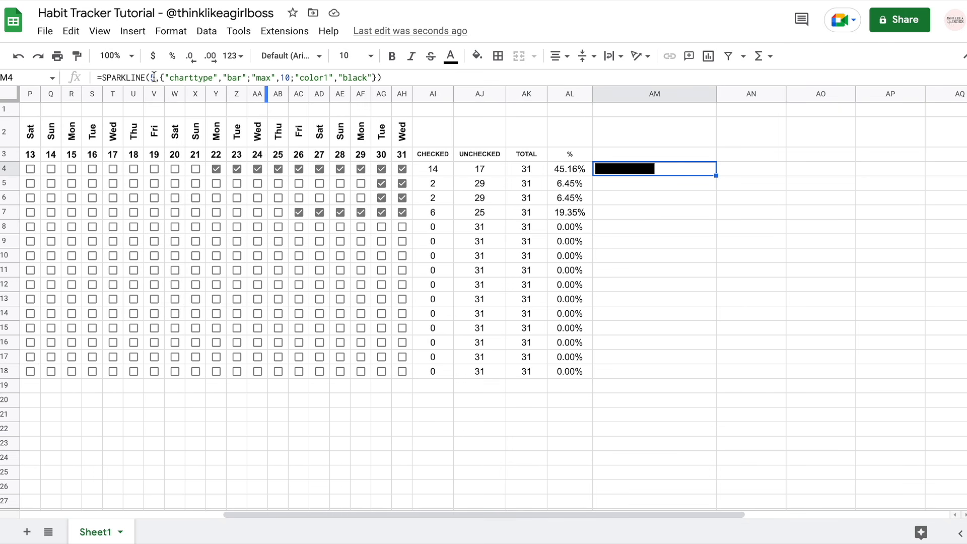
{"action": "left_click", "coordinate": [154, 77]}
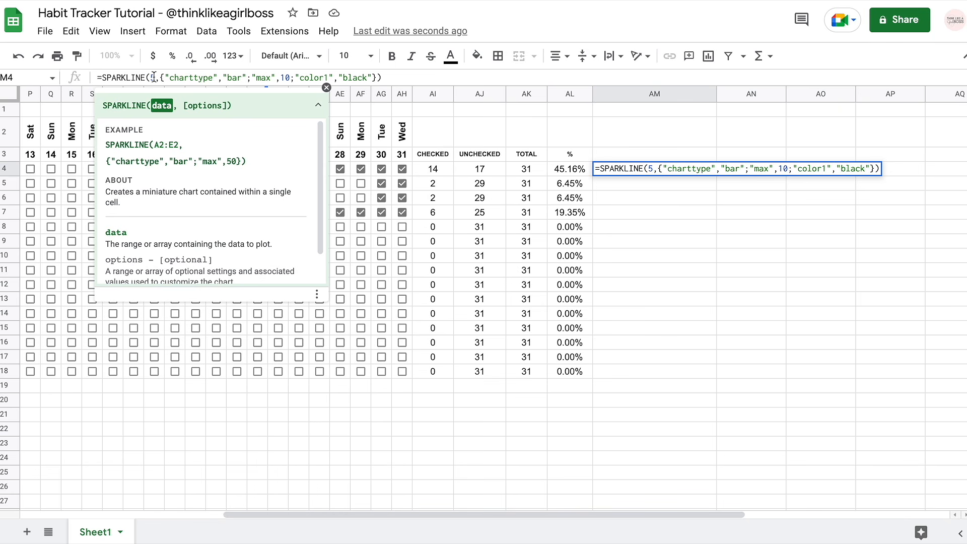
{"action": "key", "text": "Return"}
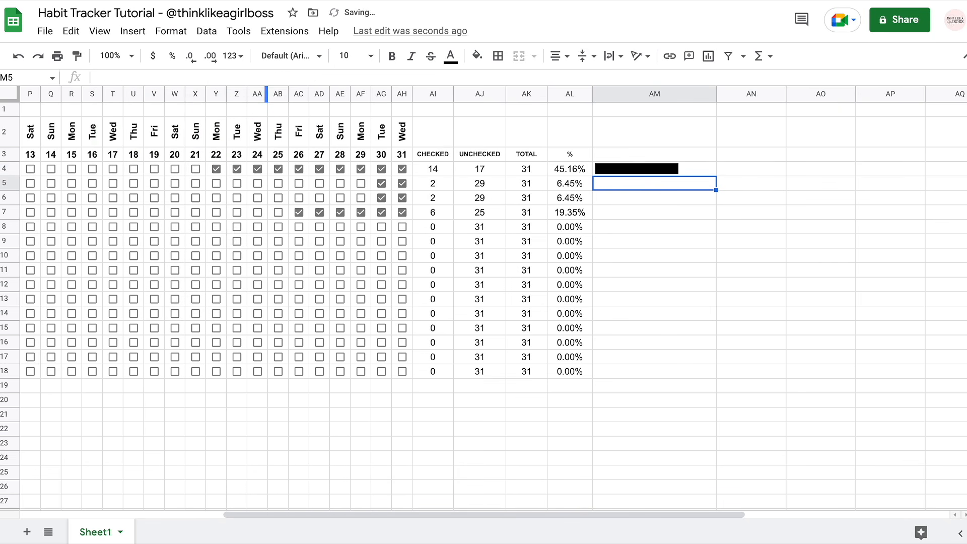
Set the data value of the AM4 sparkline formula to 10, equal to its maximum
{"action": "left_click", "coordinate": [656, 170]}
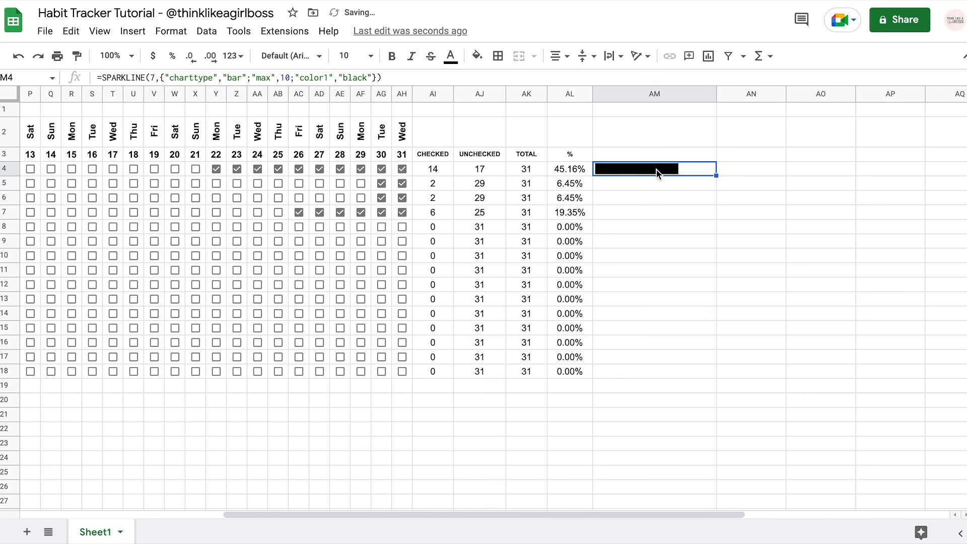
{"action": "left_click", "coordinate": [157, 78]}
{"action": "key", "text": "BackSpace"}
{"action": "type", "text": "10"}
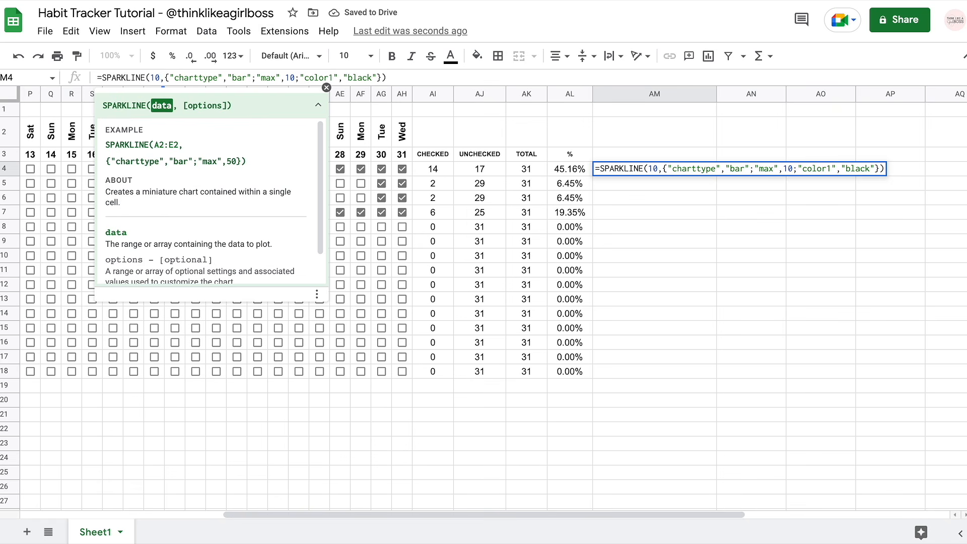
{"action": "key", "text": "Return"}
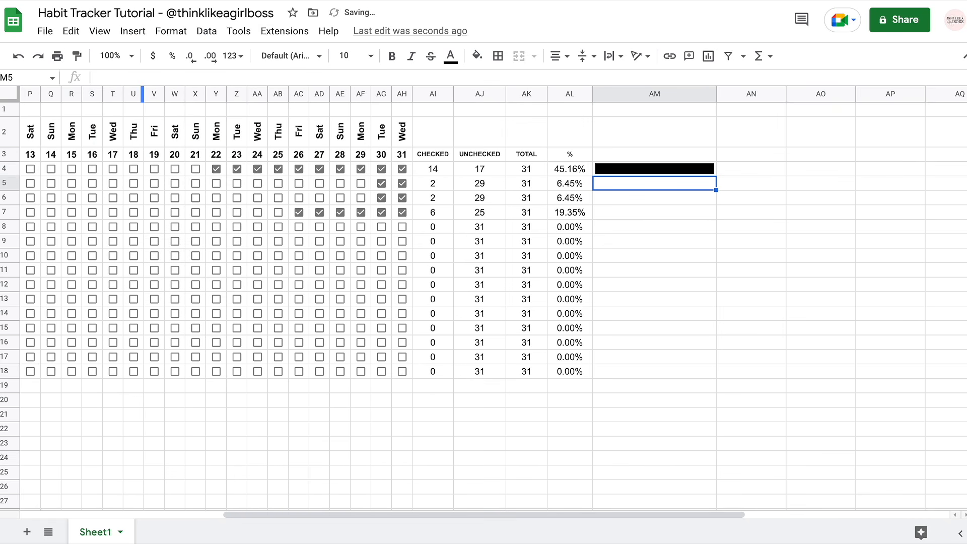
Convert the AM4 sparkline formula to percentages, with 10% as the data value and 100% as the maximum
{"action": "key", "text": "Up"}
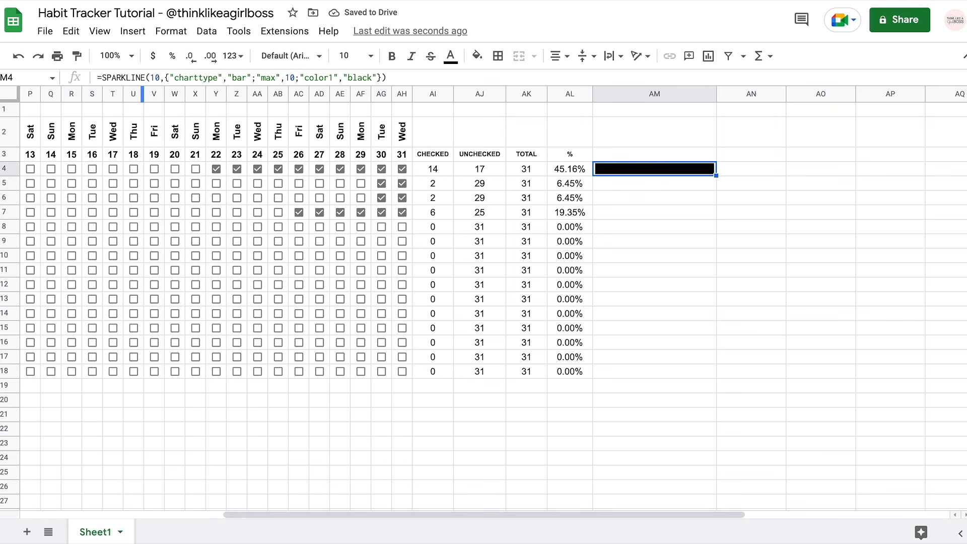
{"action": "left_click", "coordinate": [159, 79]}
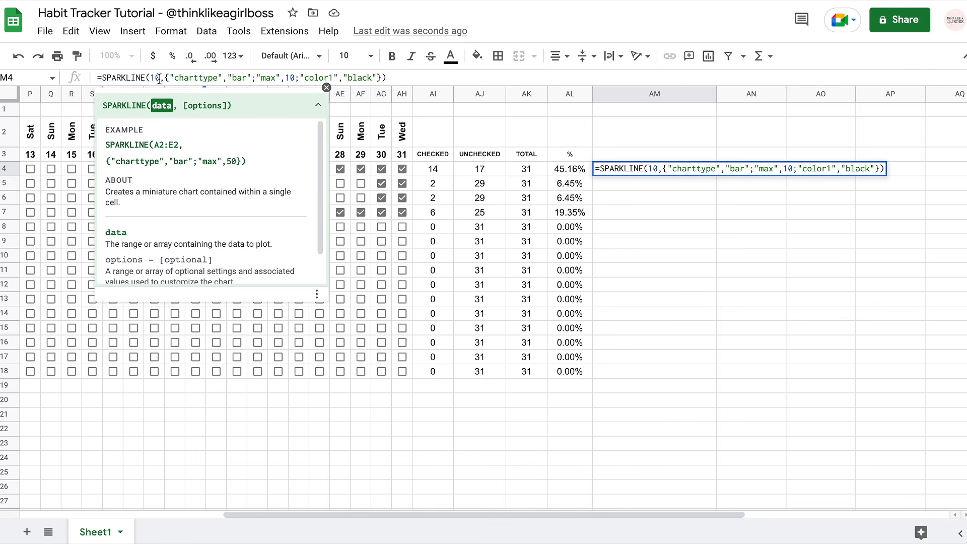
{"action": "type", "text": "%"}
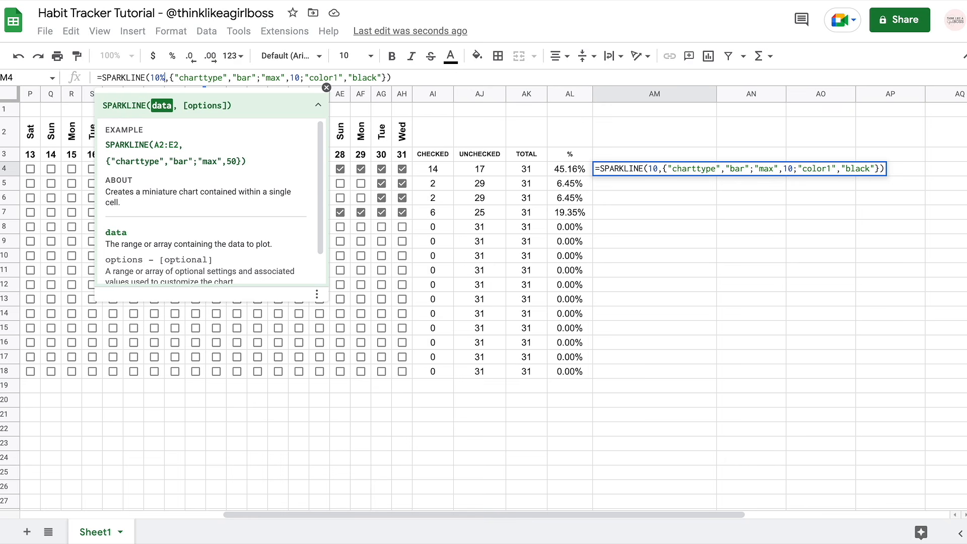
{"action": "left_click", "coordinate": [306, 77]}
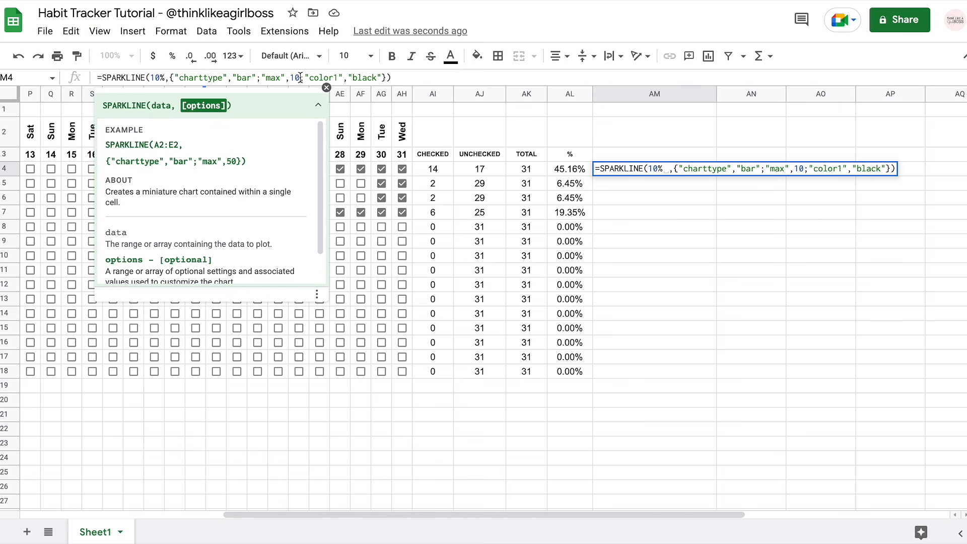
{"action": "type", "text": "0%"}
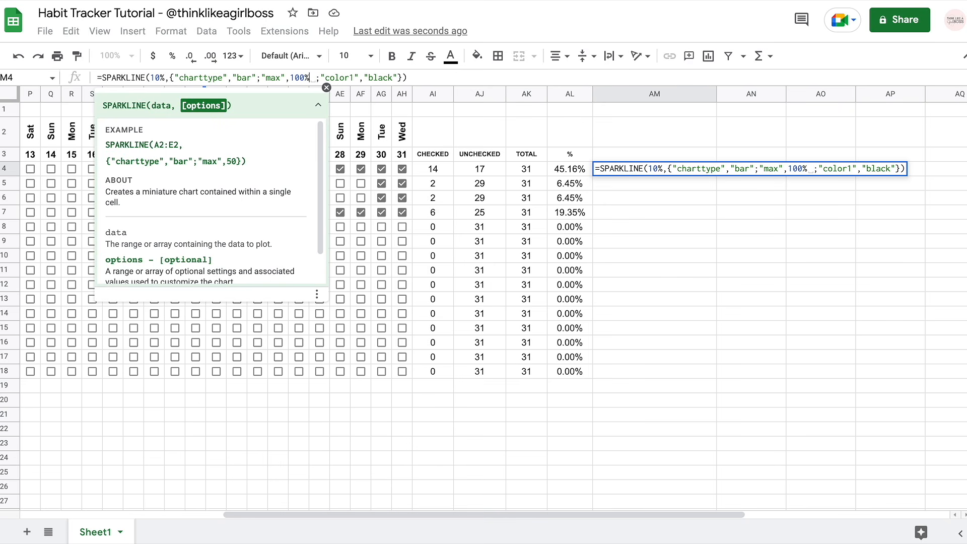
{"action": "key", "text": "Return"}
{"action": "key", "text": "Up"}
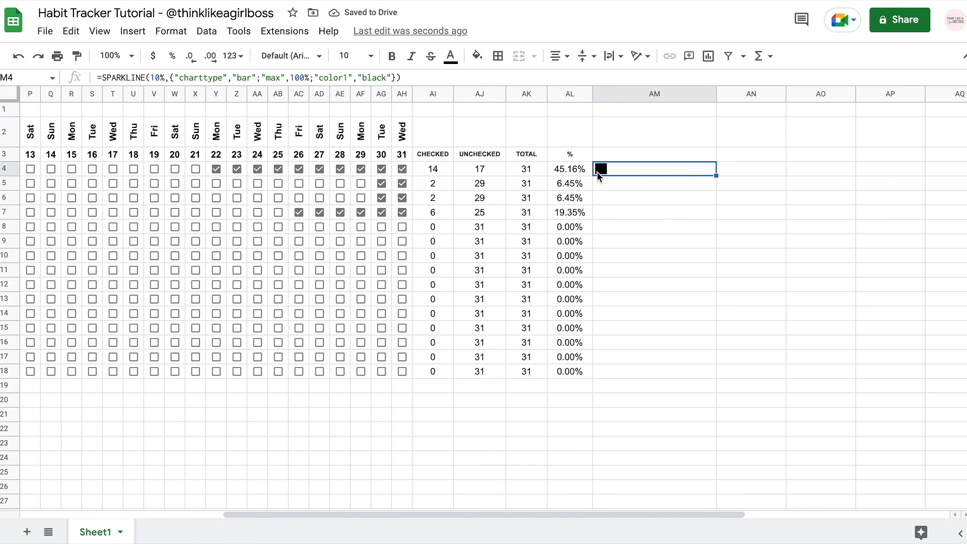
Set the data value of the AM4 sparkline formula to 50%
{"action": "left_click", "coordinate": [159, 75]}
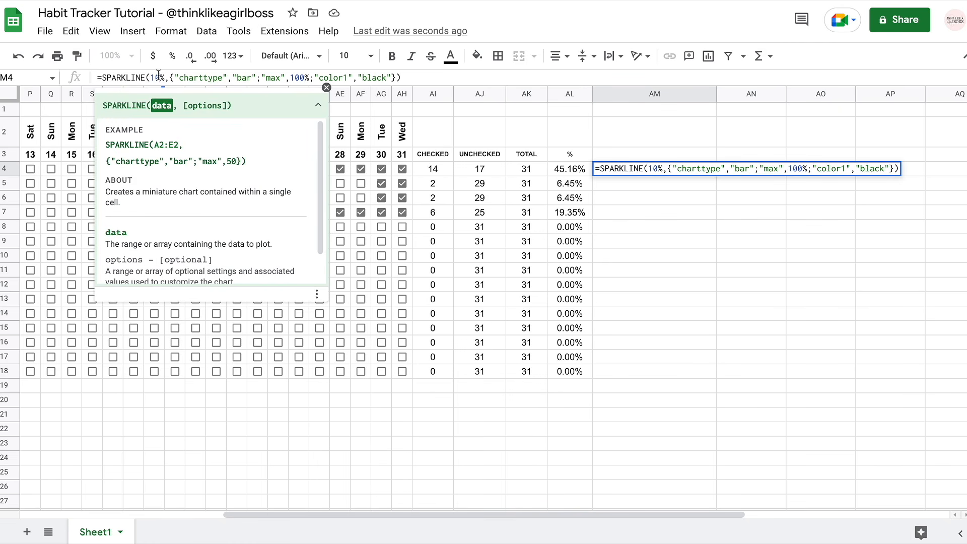
{"action": "key", "text": "Left"}
{"action": "key", "text": "BackSpace"}
{"action": "type", "text": "5"}
{"action": "key", "text": "Return"}
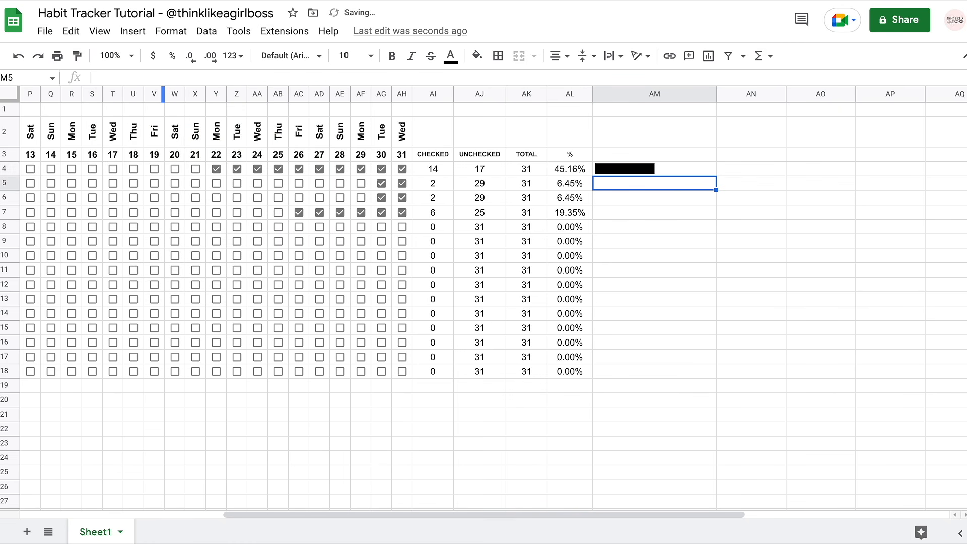
Replace the fixed 50% data value in AM4's SPARKLINE formula with a reference to cell AL4
{"action": "left_click", "coordinate": [610, 171]}
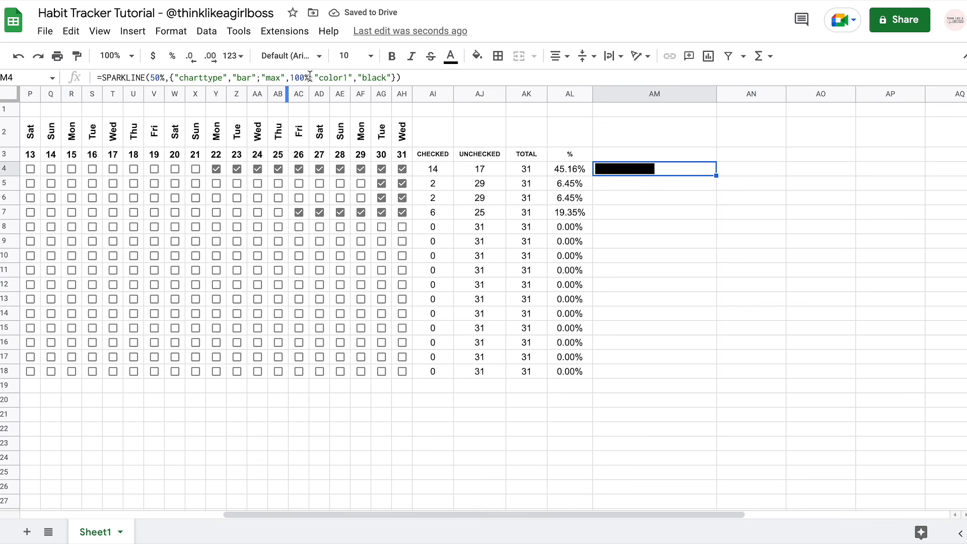
{"action": "left_click_drag", "start_coordinate": [311, 78], "coordinate": [290, 79]}
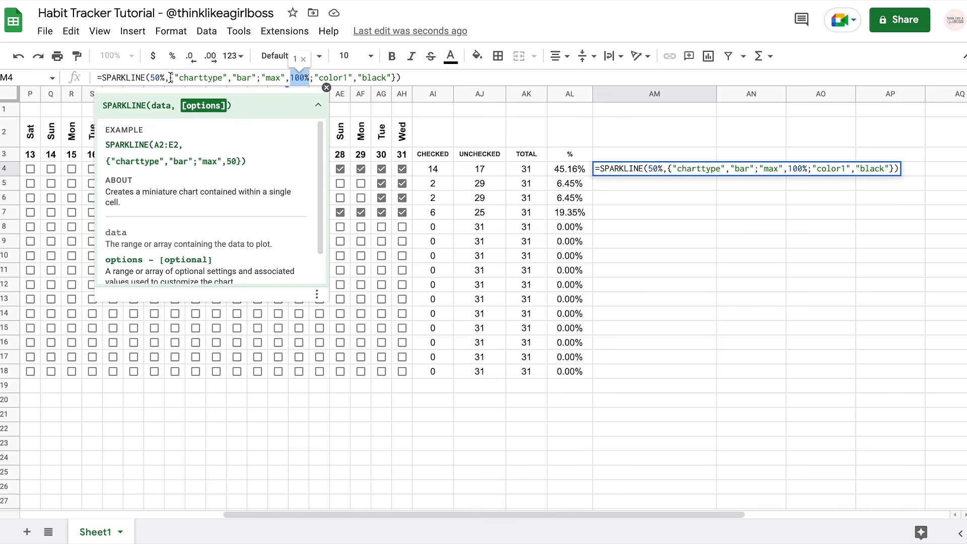
{"action": "left_click", "coordinate": [165, 79]}
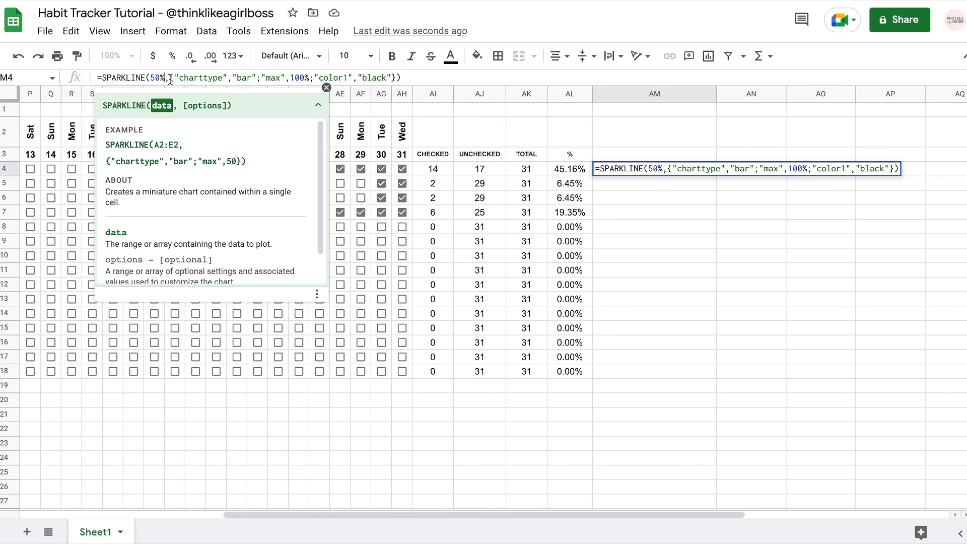
{"action": "left_click", "coordinate": [169, 78]}
{"action": "left_click", "coordinate": [165, 79]}
{"action": "key", "text": "BackSpace"}
{"action": "key", "text": "BackSpace"}
{"action": "key", "text": "BackSpace"}
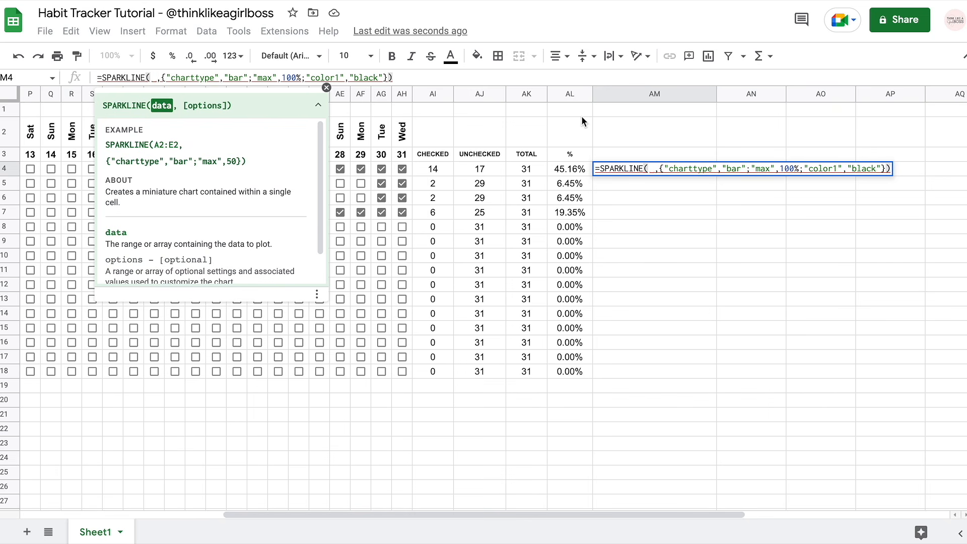
{"action": "left_click", "coordinate": [563, 170]}
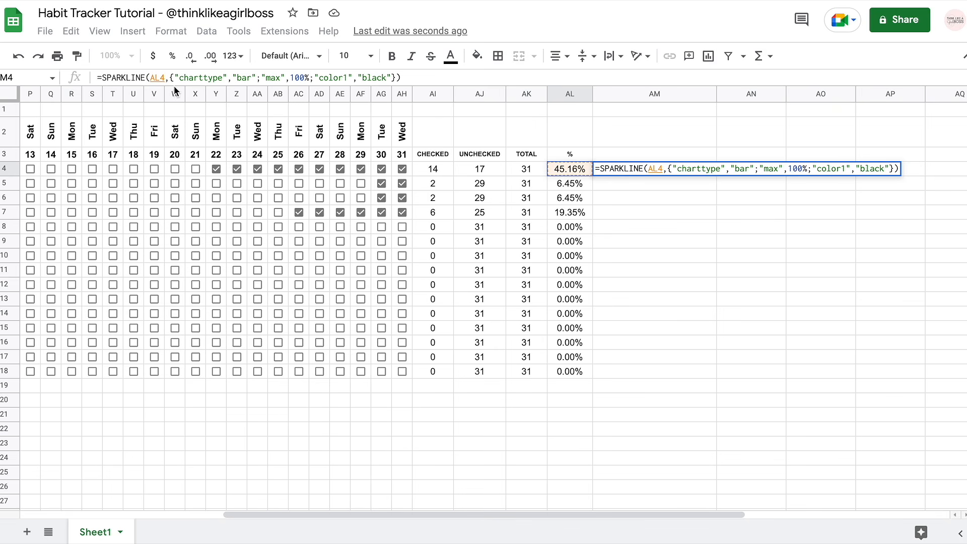
{"action": "left_click_drag", "start_coordinate": [171, 77], "coordinate": [396, 80]}
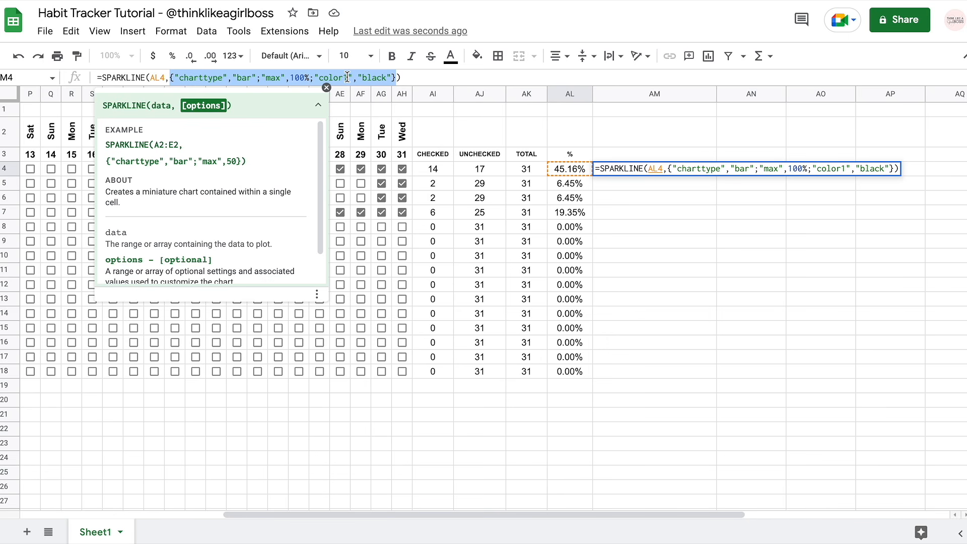
{"action": "key", "text": "Return"}
{"action": "key", "text": "Up"}
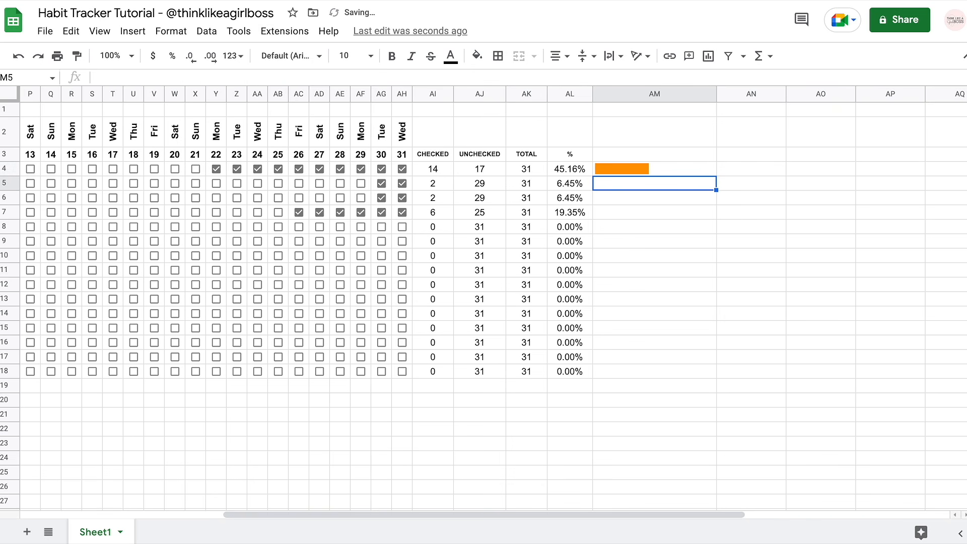
Correct the colour option name in AM4's SPARKLINE formula to "color1"
{"action": "key", "text": "Up"}
{"action": "key", "text": "Return"}
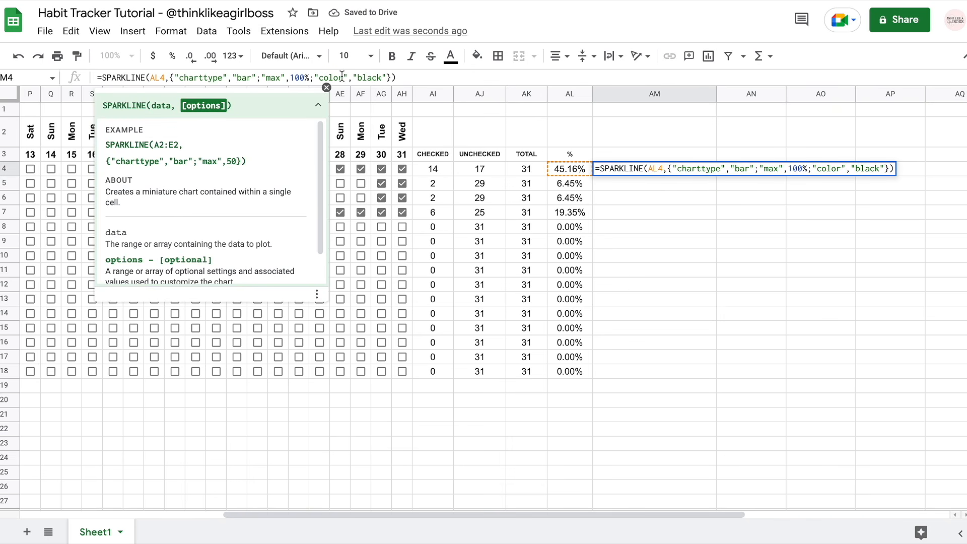
{"action": "type", "text": "1"}
{"action": "key", "text": "Return"}
{"action": "key", "text": "Up"}
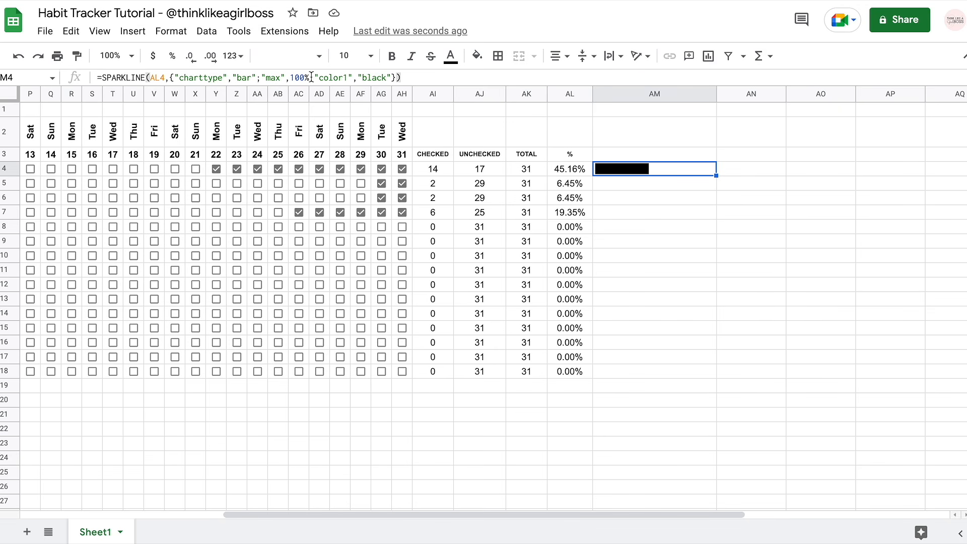
Check off days 14 through 21 for the habit in row 4
{"action": "left_click", "coordinate": [440, 244]}
{"action": "scroll", "coordinate": [441, 244], "scroll_direction": "left", "scroll_amount": 2}
{"action": "scroll", "coordinate": [440, 244], "scroll_direction": "left", "scroll_amount": 1}
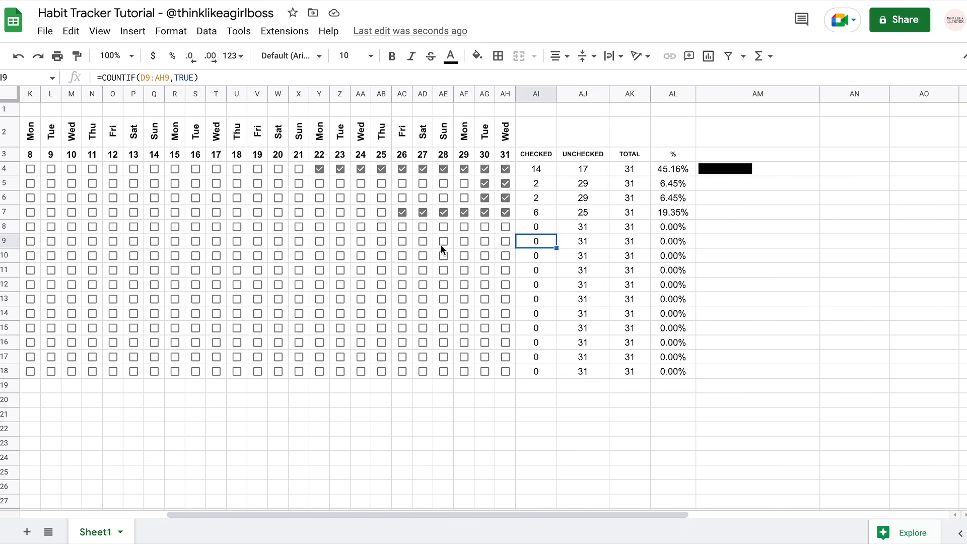
{"action": "left_click", "coordinate": [299, 169]}
{"action": "left_click", "coordinate": [279, 169]}
{"action": "left_click", "coordinate": [258, 168]}
{"action": "left_click", "coordinate": [237, 169]}
{"action": "left_click", "coordinate": [216, 169]}
{"action": "left_click", "coordinate": [195, 168]}
{"action": "left_click", "coordinate": [175, 169]}
{"action": "left_click", "coordinate": [154, 169]}
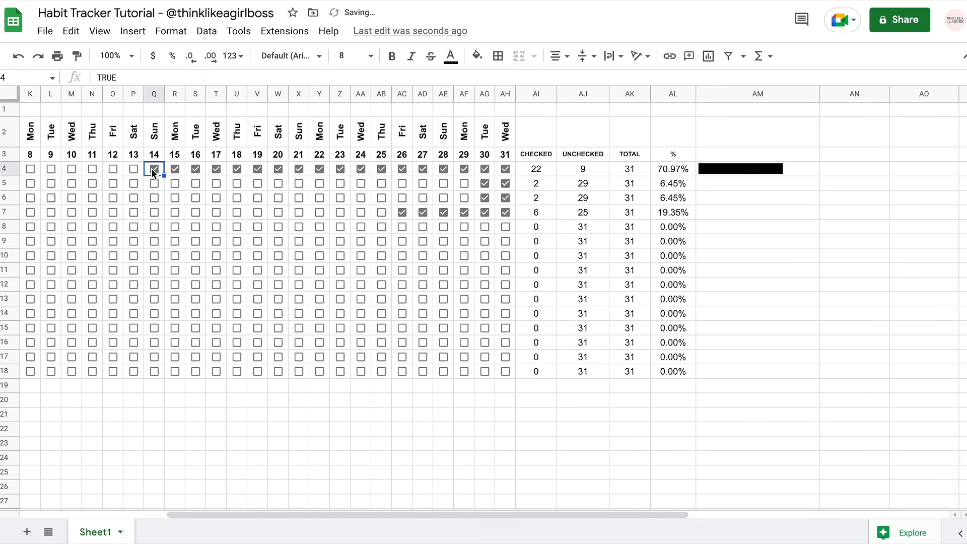
Fill the SPARKLINE formula from AM4 down through AM18
{"action": "left_click", "coordinate": [803, 171]}
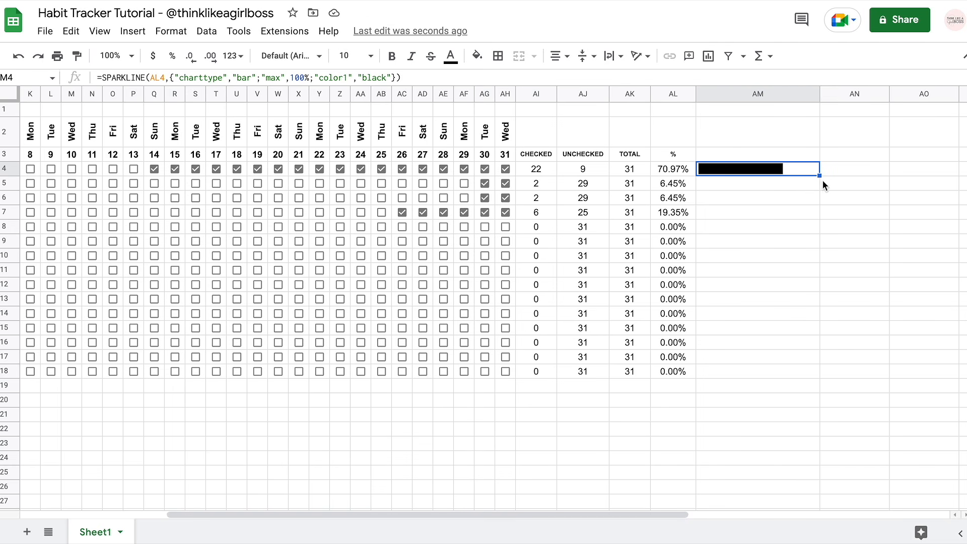
{"action": "left_click_drag", "start_coordinate": [820, 176], "coordinate": [817, 366]}
{"action": "left_click", "coordinate": [760, 227]}
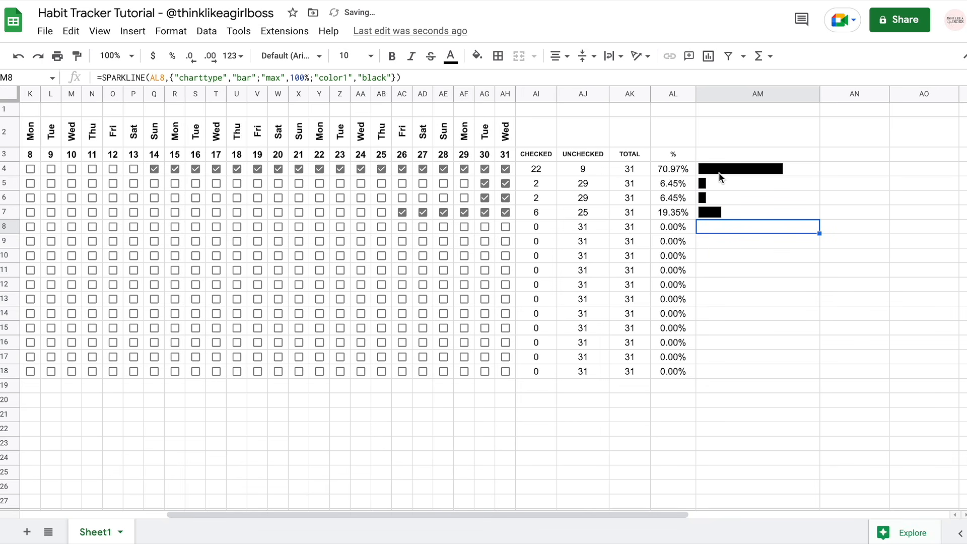
Check off days 25 through 29 in row 6 and days 26 through 29 in row 5
{"action": "scroll", "coordinate": [720, 243], "scroll_direction": "left", "scroll_amount": 2}
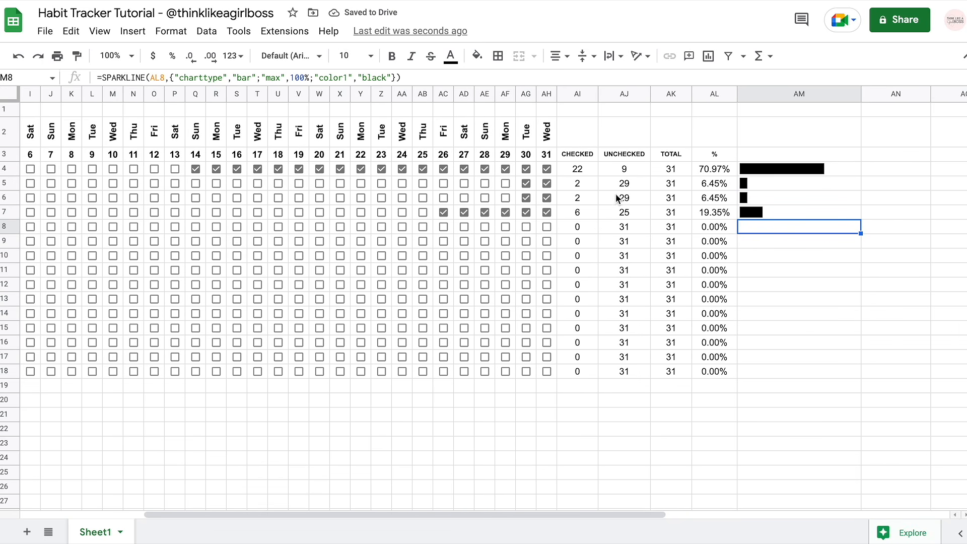
{"action": "left_click", "coordinate": [504, 198]}
{"action": "left_click", "coordinate": [486, 197]}
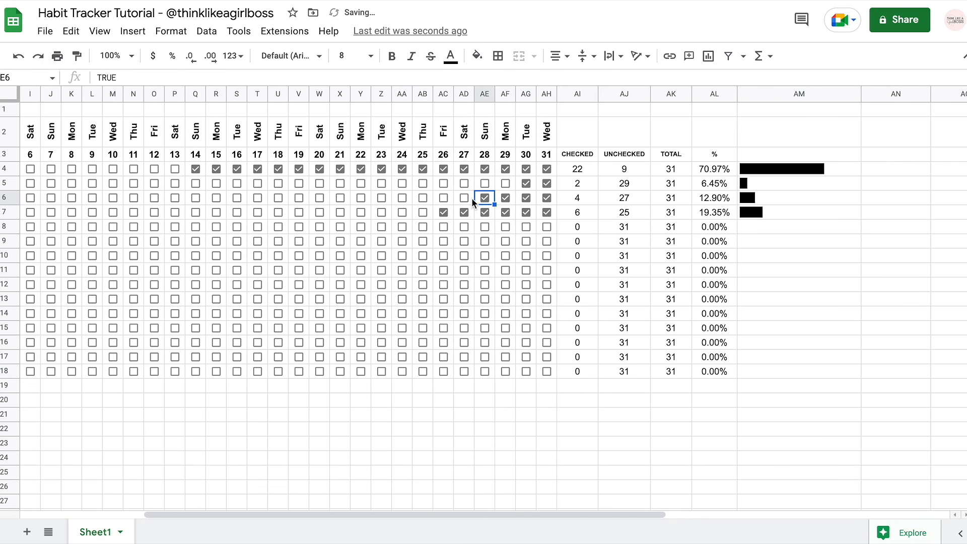
{"action": "left_click", "coordinate": [465, 198]}
{"action": "left_click", "coordinate": [443, 198]}
{"action": "left_click", "coordinate": [424, 197]}
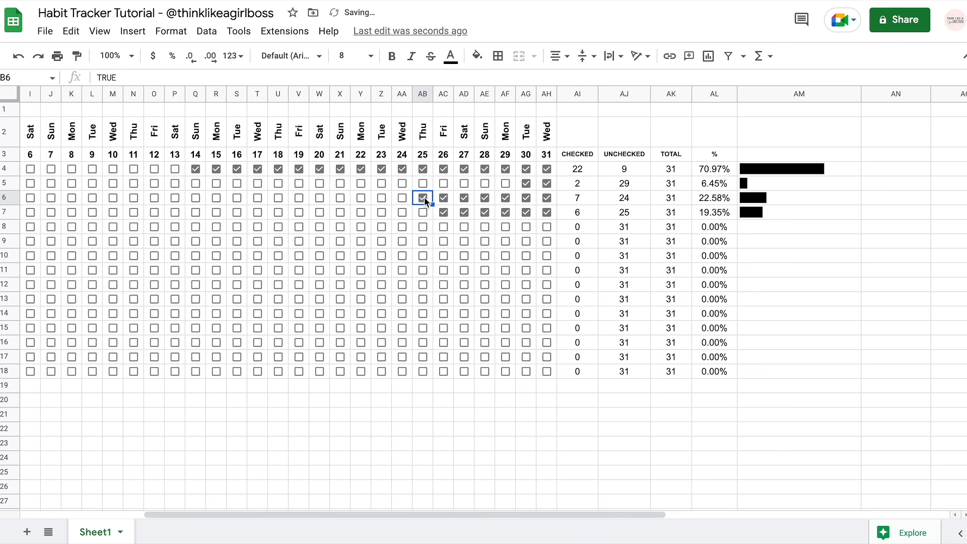
{"action": "scroll", "coordinate": [425, 199], "scroll_direction": "left", "scroll_amount": 3}
{"action": "scroll", "coordinate": [403, 185], "scroll_direction": "left", "scroll_amount": 3}
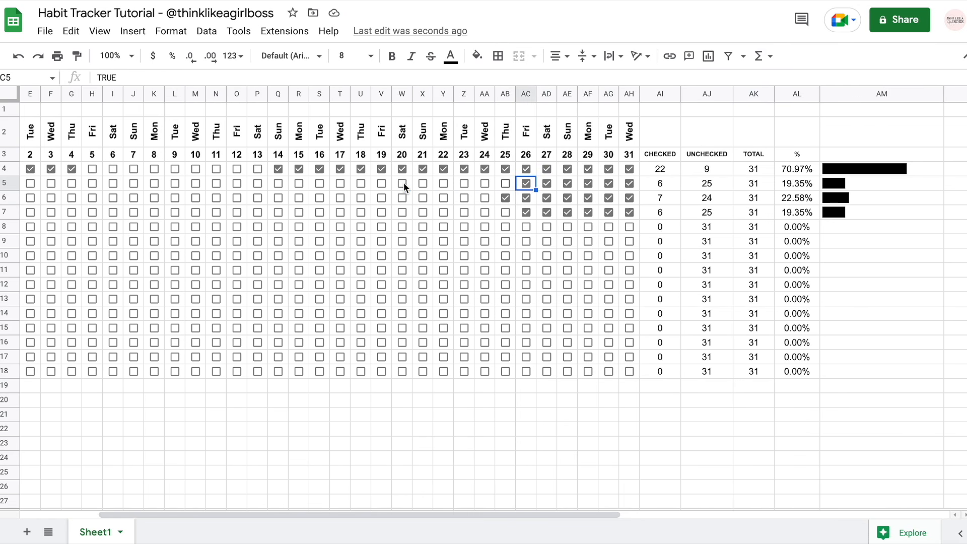
{"action": "scroll", "coordinate": [404, 184], "scroll_direction": "right", "scroll_amount": 1}
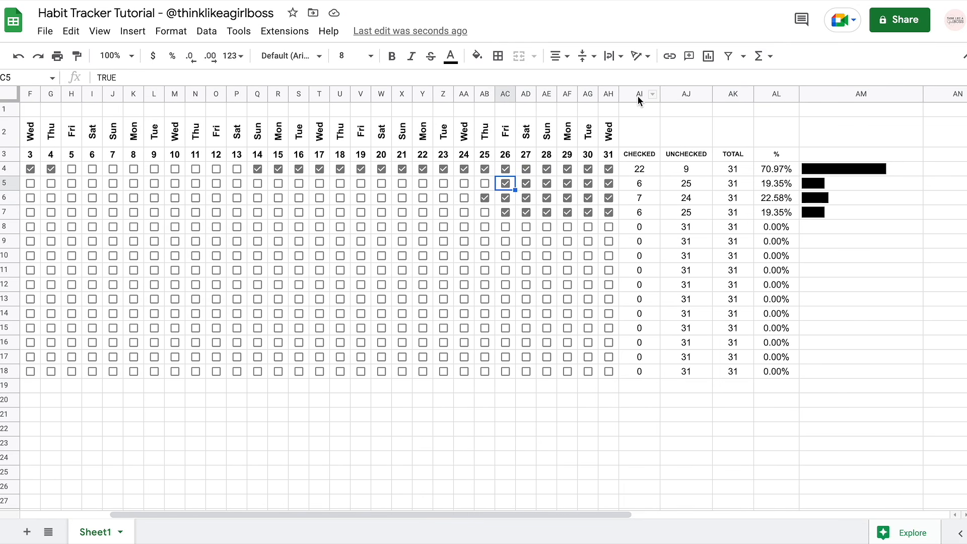
Replace the percentage formula in AL4 with =countif(D4:AH4,TRUE)/31
{"action": "left_click_drag", "start_coordinate": [638, 96], "coordinate": [733, 95]}
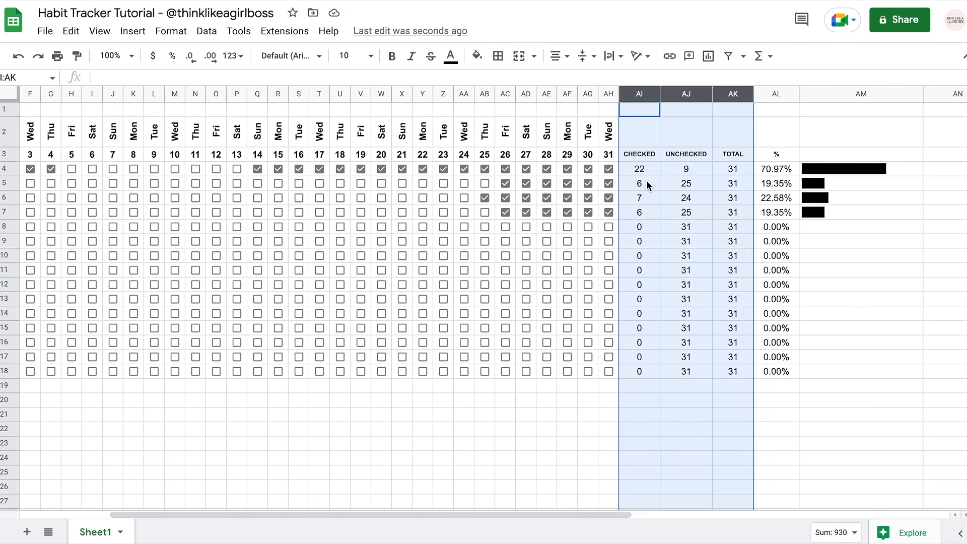
{"action": "left_click", "coordinate": [640, 183]}
{"action": "left_click", "coordinate": [691, 184]}
{"action": "left_click", "coordinate": [727, 187]}
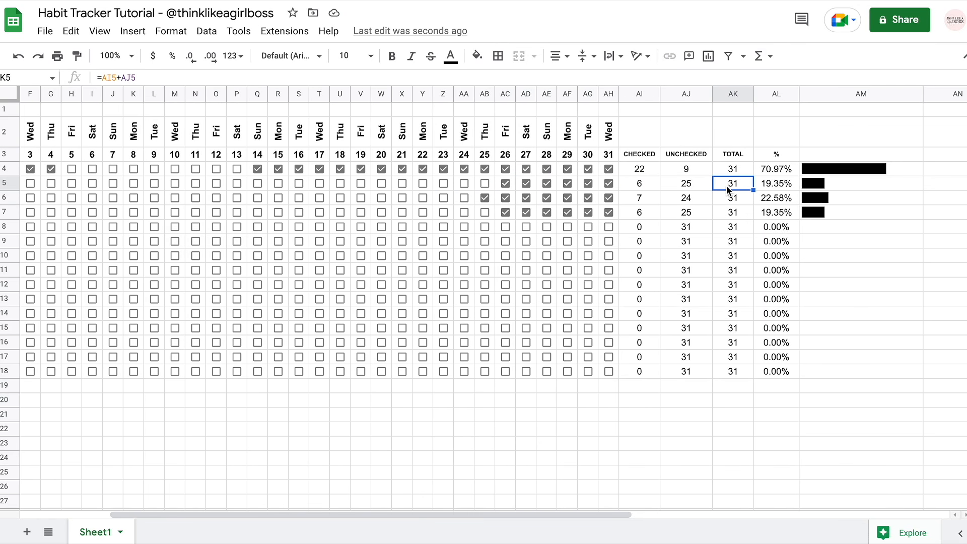
{"action": "left_click", "coordinate": [771, 173]}
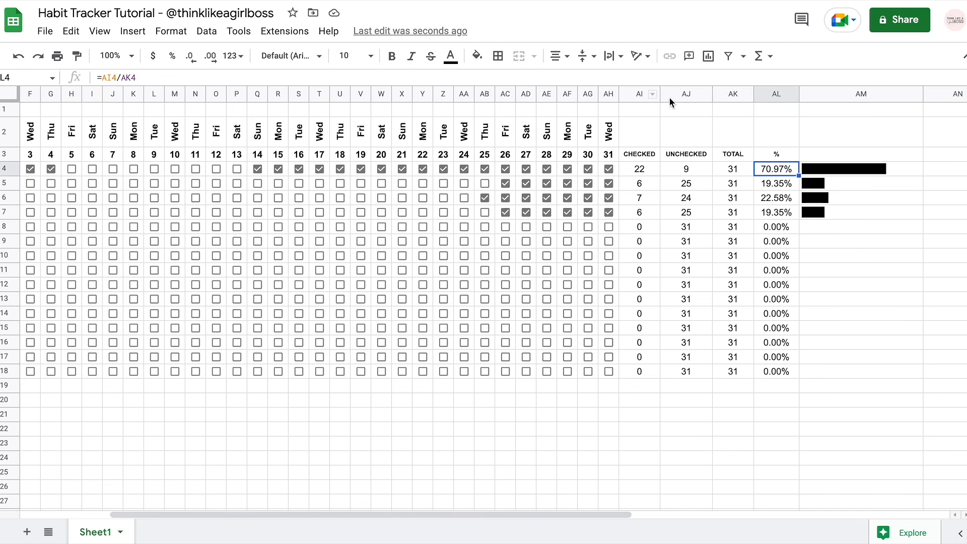
{"action": "double_click", "coordinate": [142, 75]}
{"action": "triple_click", "coordinate": [142, 75]}
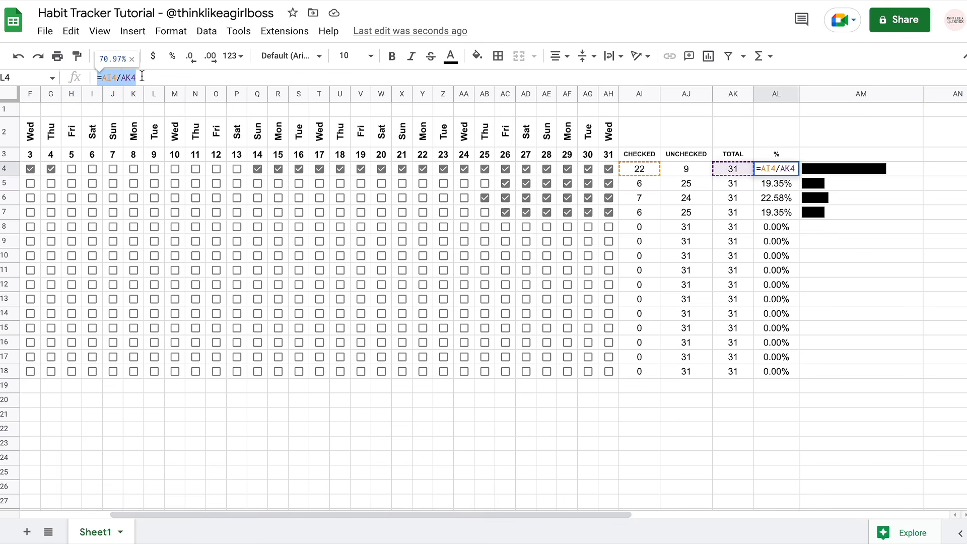
{"action": "type", "text": "="}
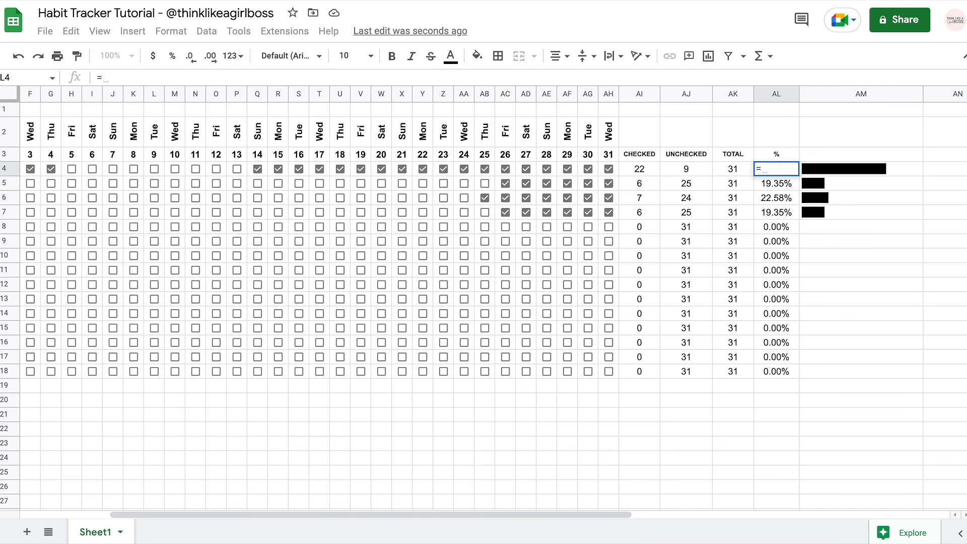
{"action": "type", "text": "countif("}
{"action": "scroll", "coordinate": [303, 252], "scroll_direction": "left", "scroll_amount": 3}
{"action": "left_click_drag", "start_coordinate": [151, 169], "coordinate": [606, 175]}
{"action": "scroll", "coordinate": [484, 184], "scroll_direction": "right", "scroll_amount": 3}
{"action": "type", "text": ",TR"}
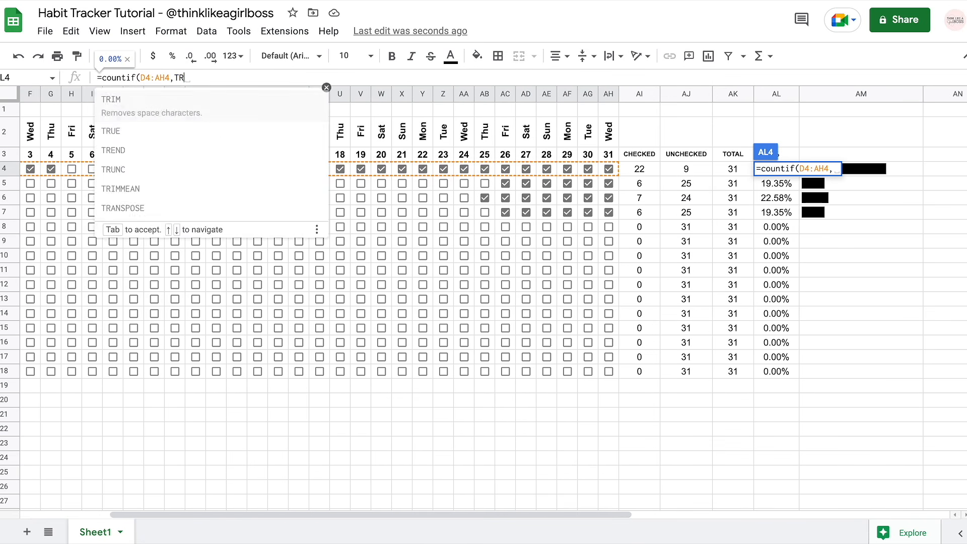
{"action": "type", "text": "UE)/"}
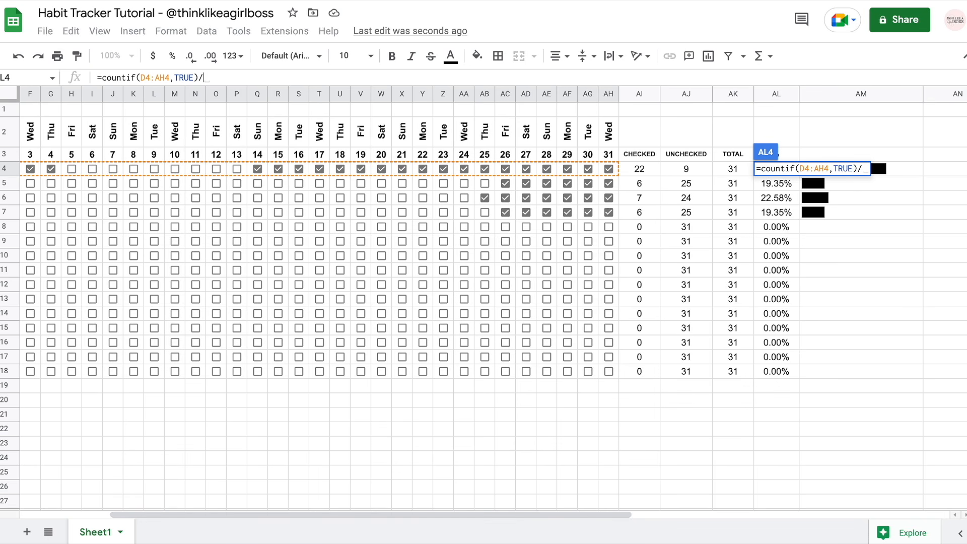
{"action": "type", "text": "31"}
{"action": "key", "text": "Return"}
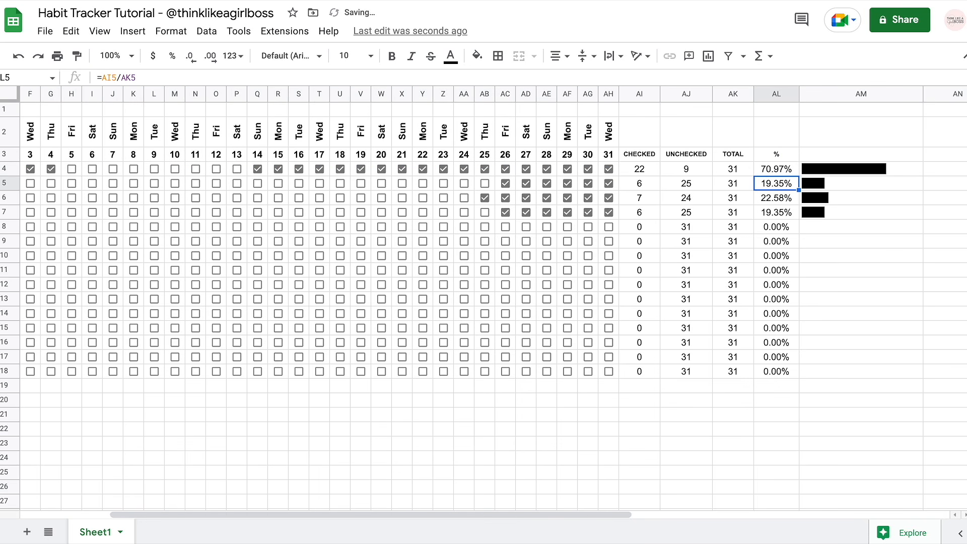
Fill the COUNTIF percentage formula from AL4 down through AL18 and check the copied formulas in the rows below
{"action": "key", "text": "Up"}
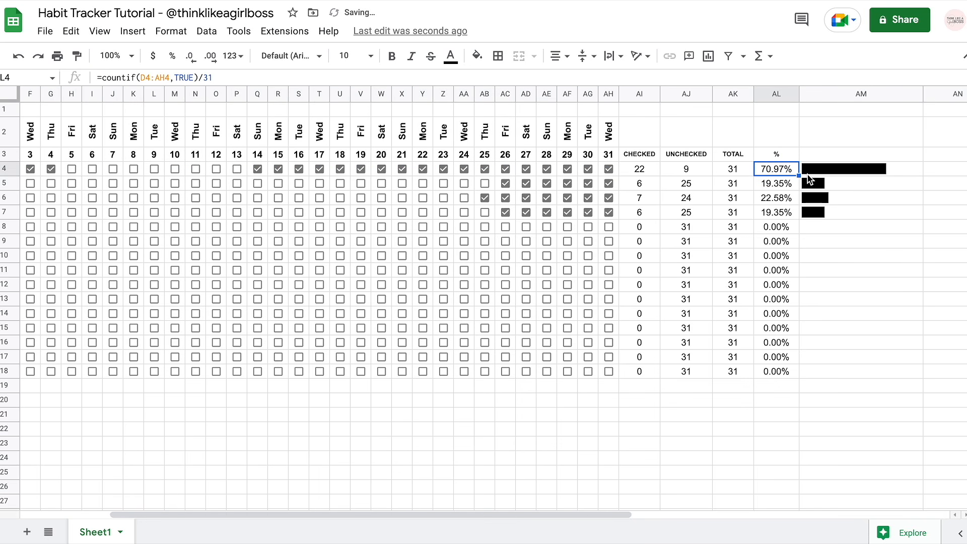
{"action": "left_click_drag", "start_coordinate": [798, 175], "coordinate": [781, 370]}
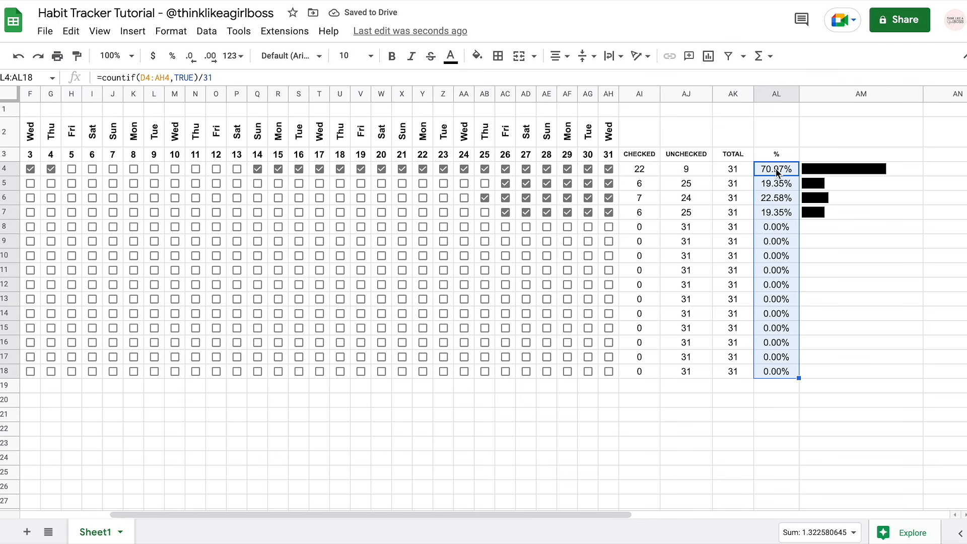
{"action": "left_click", "coordinate": [777, 169]}
{"action": "key", "text": "Down"}
{"action": "key", "text": "Down"}
{"action": "key", "text": "Down"}
{"action": "key", "text": "Down"}
{"action": "key", "text": "Down"}
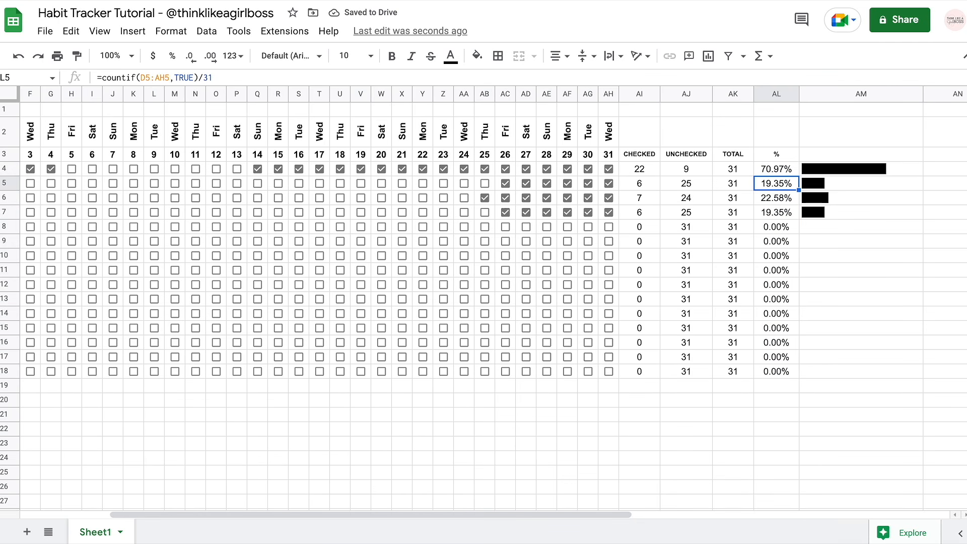
{"action": "key", "text": "Up"}
{"action": "key", "text": "Up"}
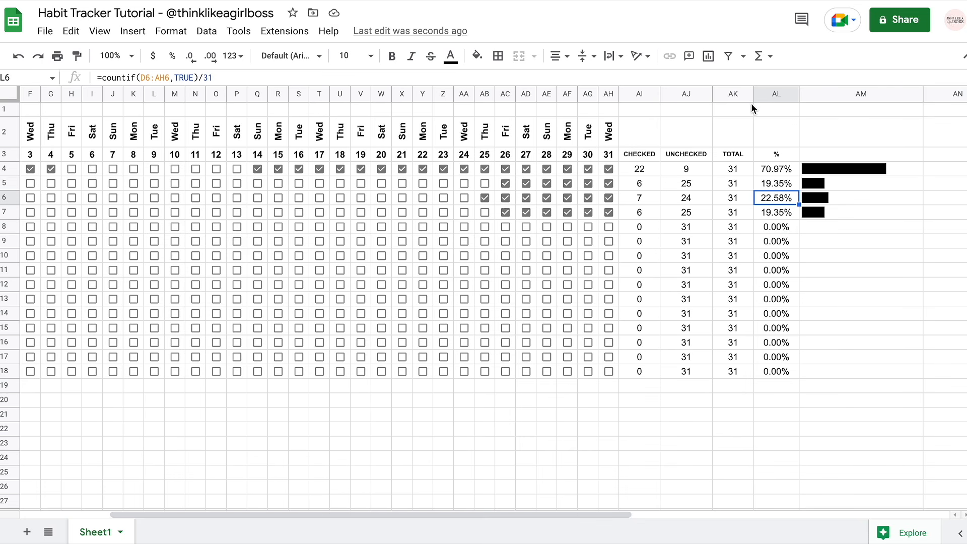
Delete the CHECKED, UNCHECKED and TOTAL helper columns, AI through AK
{"action": "left_click_drag", "start_coordinate": [733, 93], "coordinate": [640, 92]}
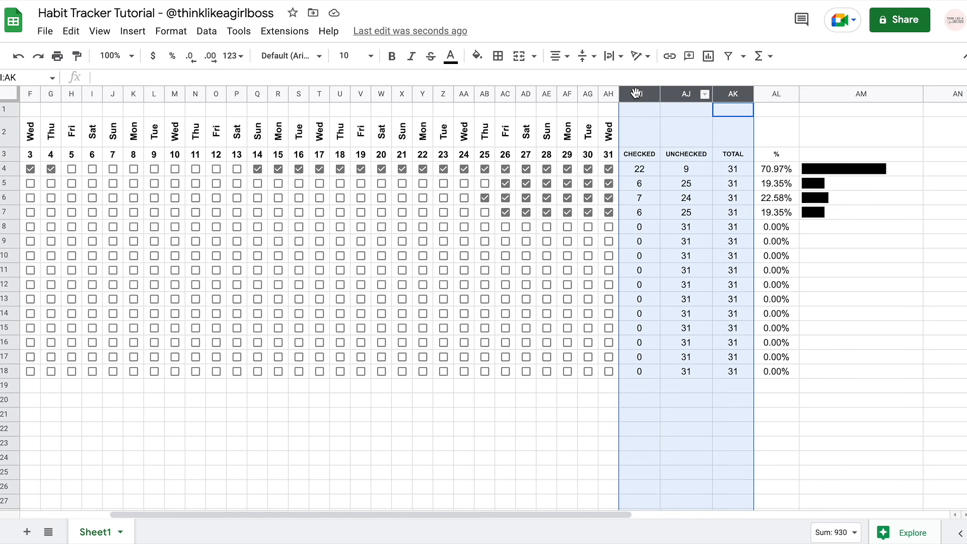
{"action": "right_click", "coordinate": [638, 93]}
{"action": "left_click", "coordinate": [690, 251]}
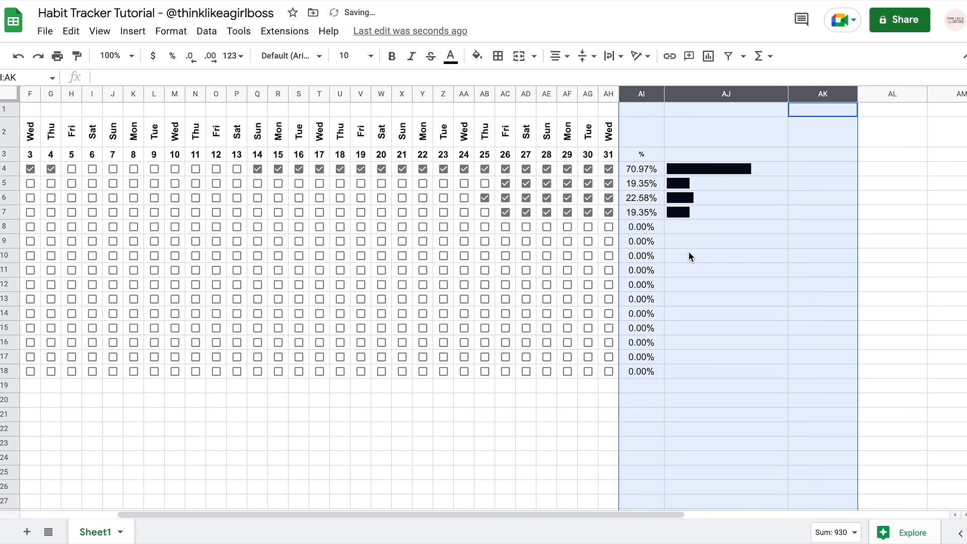
{"action": "left_click", "coordinate": [742, 254]}
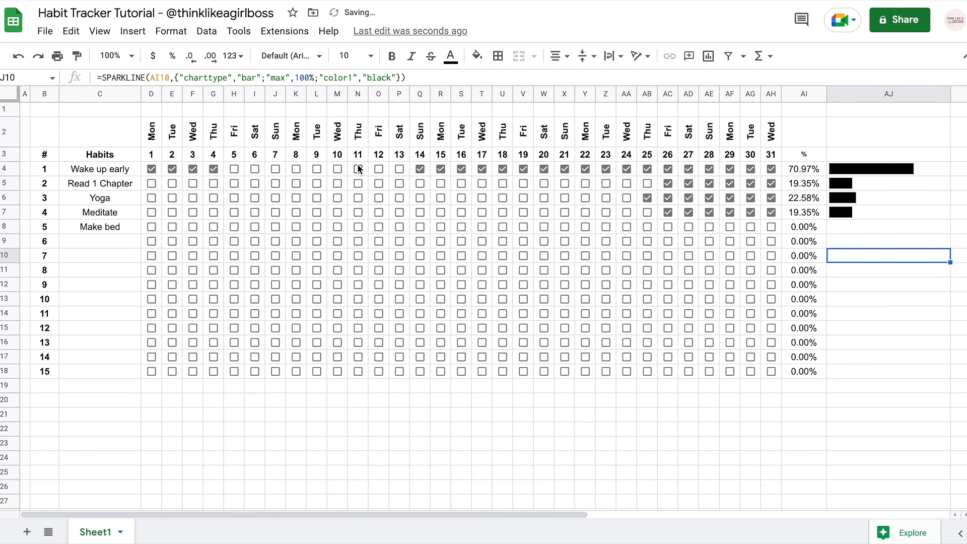
Check off days 5 through 13 for the "Wake up early" habit and select its progress bar cell, AJ4
{"action": "left_click", "coordinate": [235, 168]}
{"action": "left_click", "coordinate": [255, 169]}
{"action": "left_click", "coordinate": [275, 168]}
{"action": "left_click", "coordinate": [296, 169]}
{"action": "left_click", "coordinate": [316, 169]}
{"action": "left_click", "coordinate": [337, 169]}
{"action": "left_click", "coordinate": [358, 169]}
{"action": "left_click", "coordinate": [378, 169]}
{"action": "left_click", "coordinate": [399, 169]}
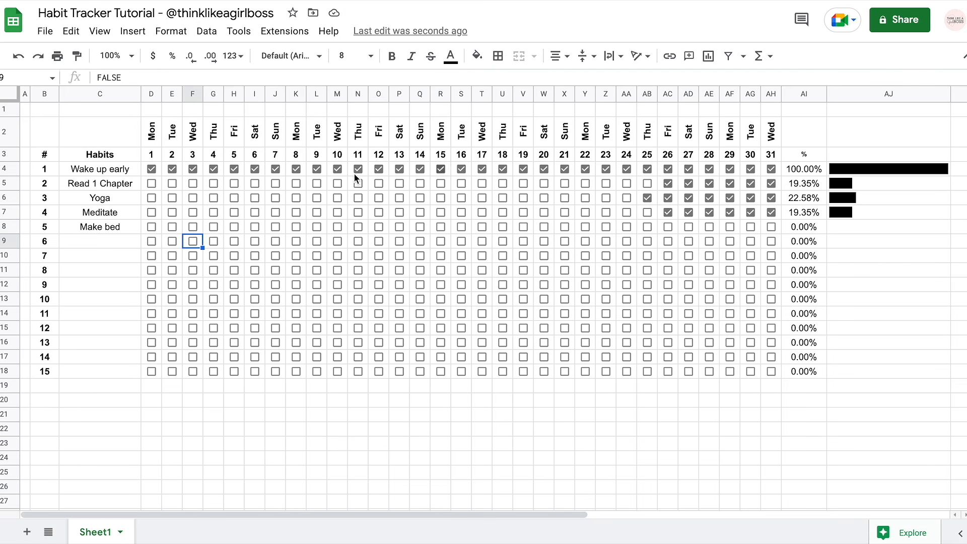
{"action": "left_click", "coordinate": [905, 172]}
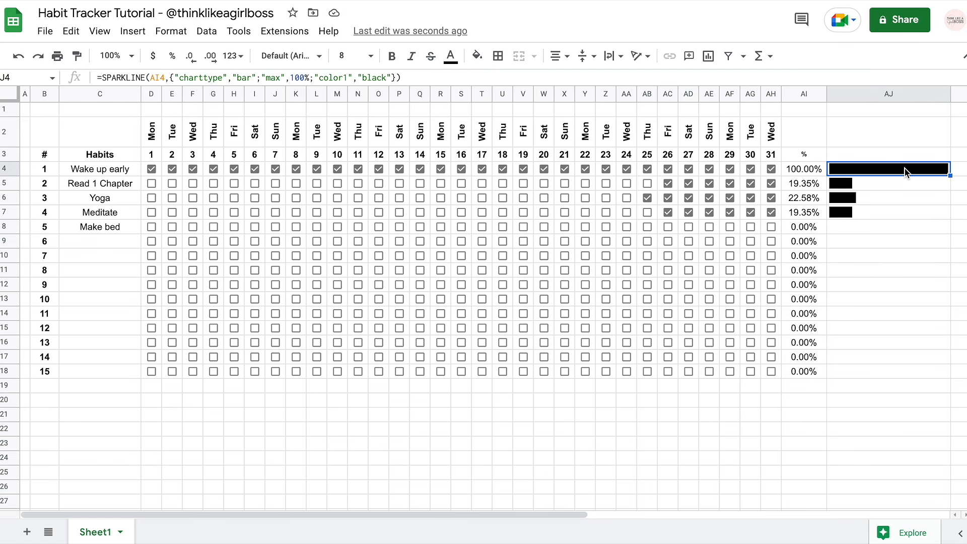
Check off day 1 for the Read 1 Chapter, Yoga, Meditate and Make bed habits
{"action": "left_click", "coordinate": [10, 169]}
{"action": "left_click", "coordinate": [10, 184]}
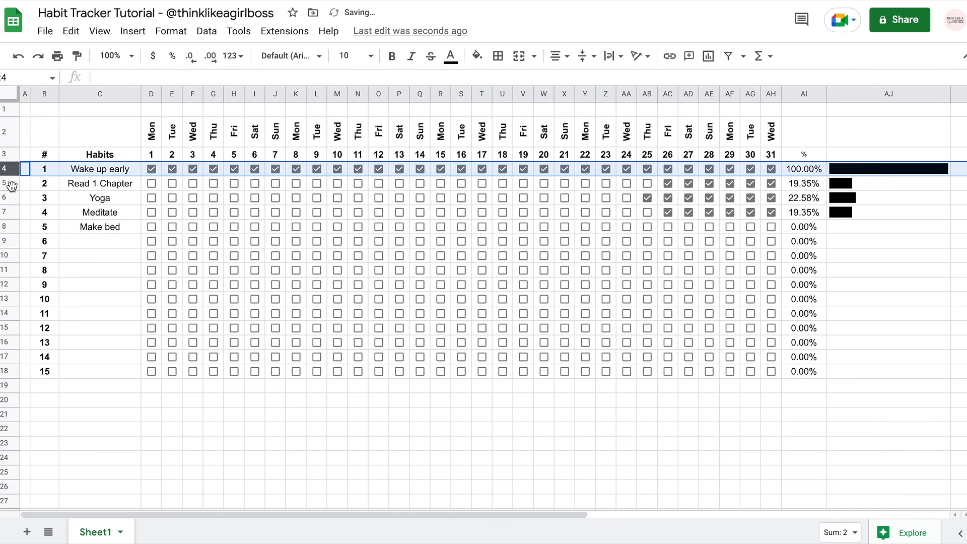
{"action": "left_click", "coordinate": [10, 183]}
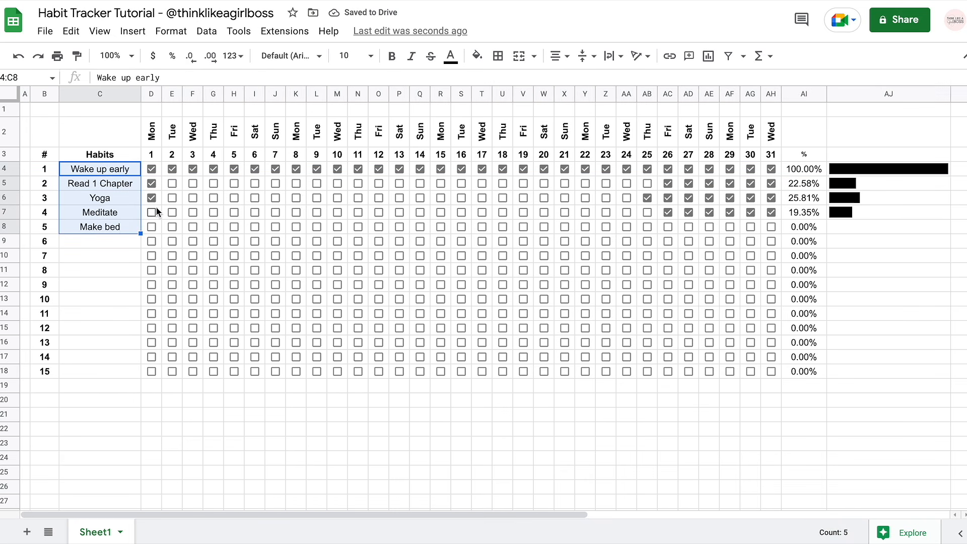
{"action": "left_click", "coordinate": [151, 226]}
Make row 20 about three times taller and count the listed habits in C20 with =COUNTA(C4:C18)
{"action": "left_click_drag", "start_coordinate": [9, 435], "coordinate": [9, 437]}
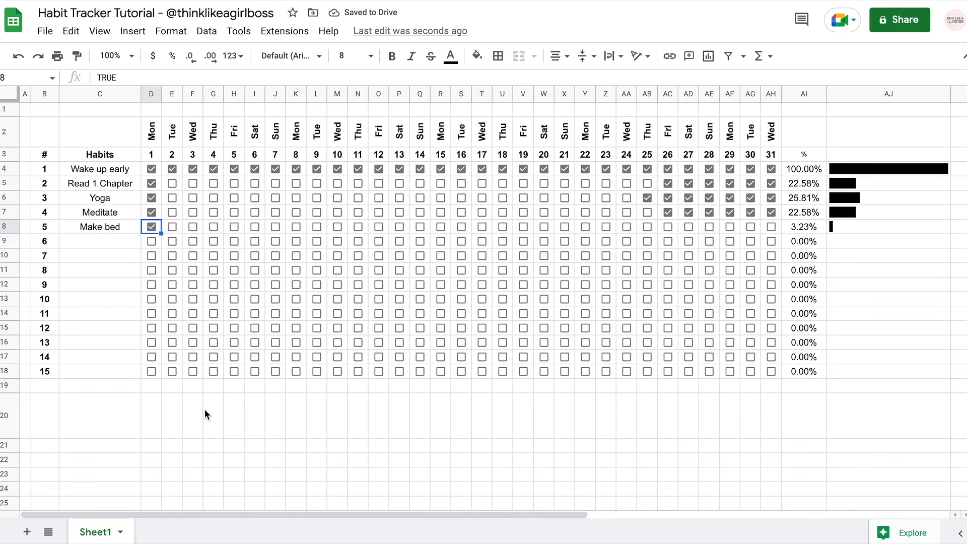
{"action": "left_click", "coordinate": [116, 424]}
{"action": "left_click_drag", "start_coordinate": [117, 171], "coordinate": [121, 374]}
{"action": "left_click", "coordinate": [114, 433]}
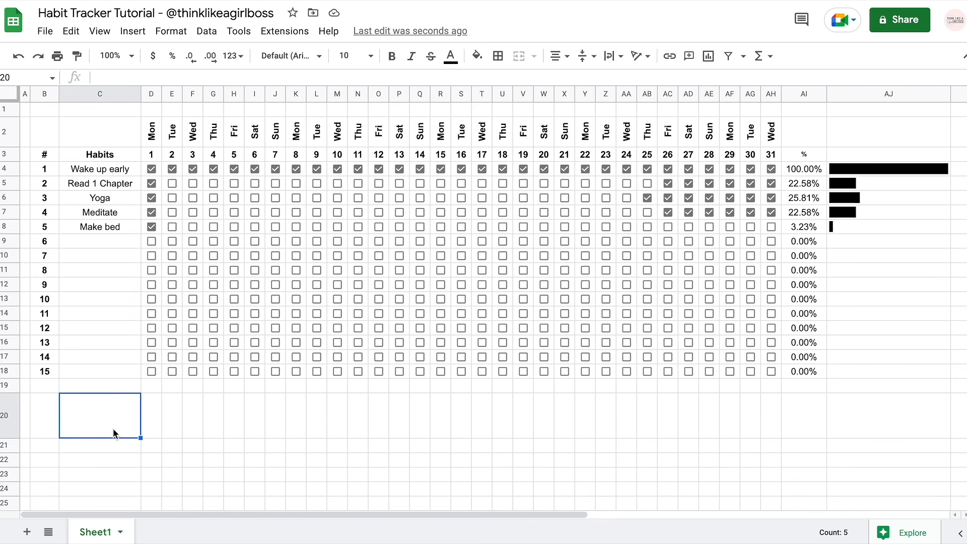
{"action": "left_click_drag", "start_coordinate": [126, 169], "coordinate": [95, 371]}
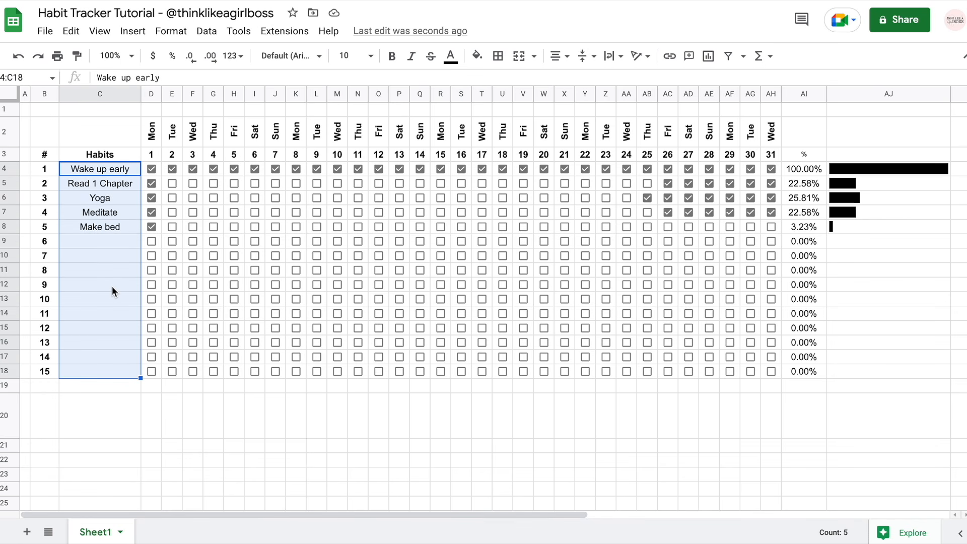
{"action": "left_click", "coordinate": [102, 407]}
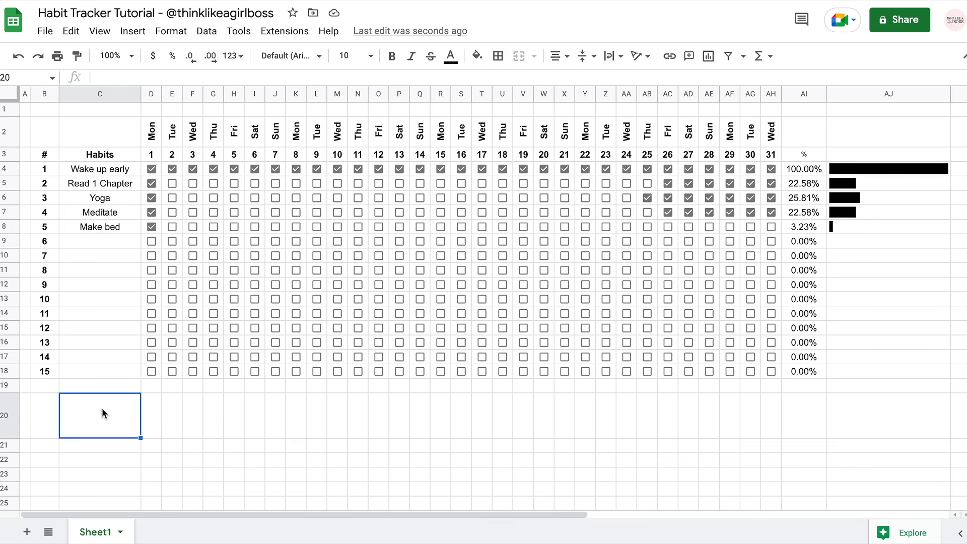
{"action": "type", "text": "=COUNTA"}
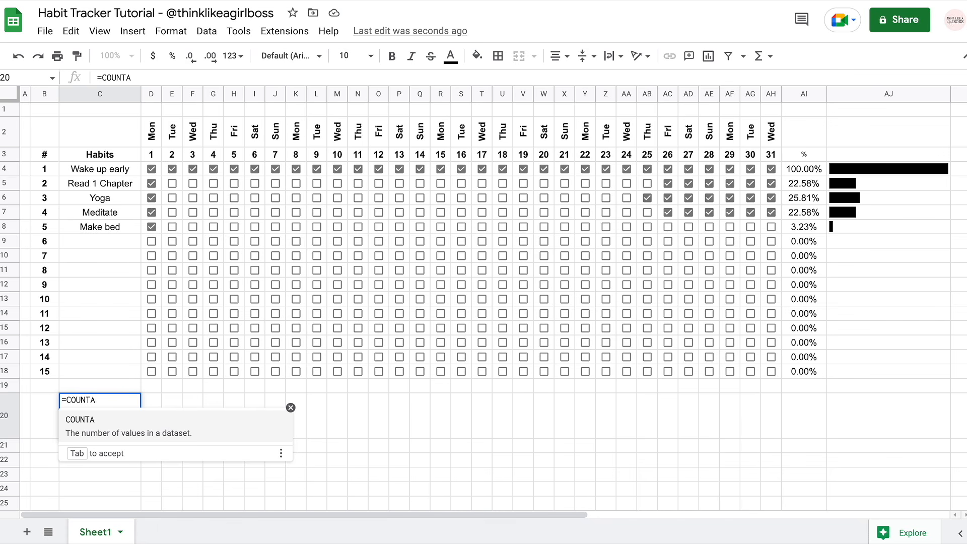
{"action": "type", "text": "("}
{"action": "left_click_drag", "start_coordinate": [109, 169], "coordinate": [116, 371]}
{"action": "type", "text": ")"}
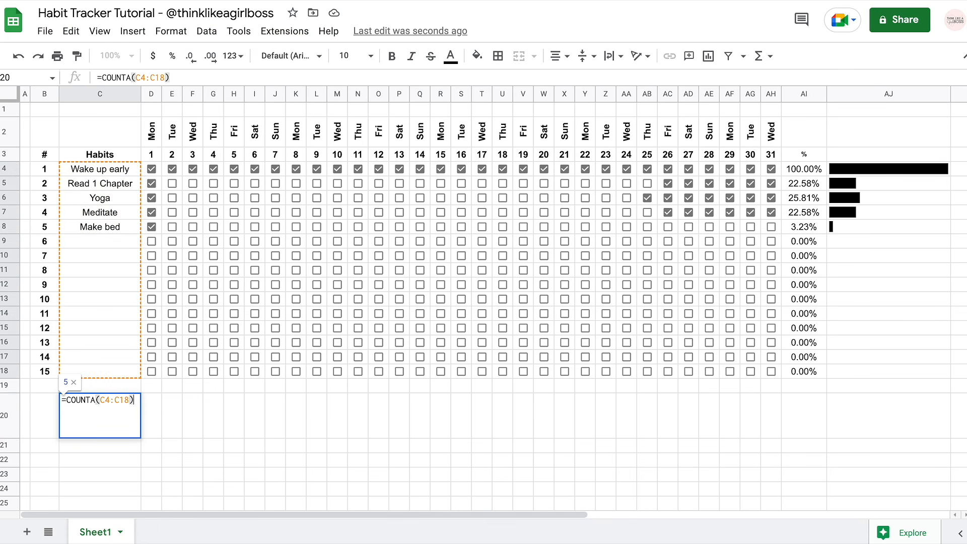
{"action": "key", "text": "Return"}
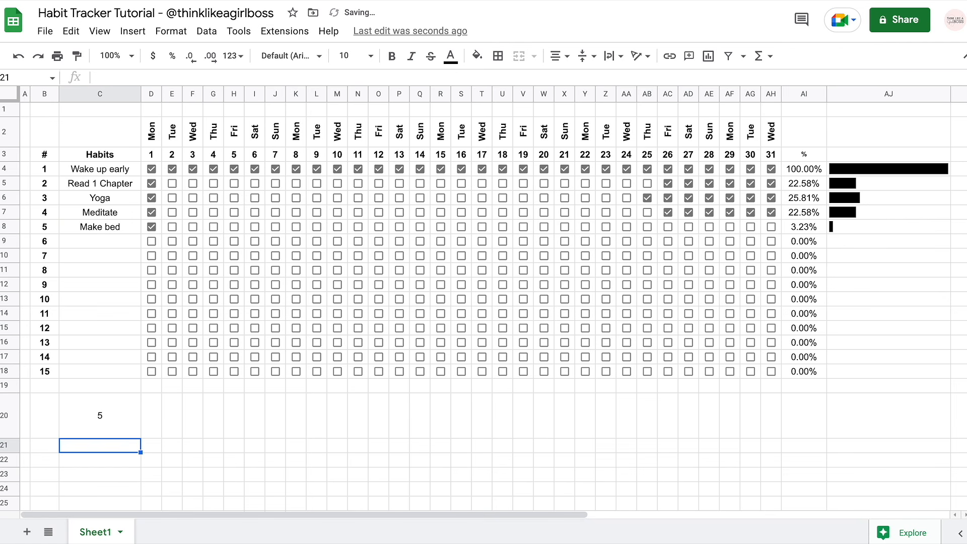
Format the habit count in C20 as bold at font size 14
{"action": "key", "text": "Up"}
{"action": "key", "text": "ctrl+b"}
{"action": "key", "text": "ctrl+b"}
{"action": "left_click", "coordinate": [371, 56]}
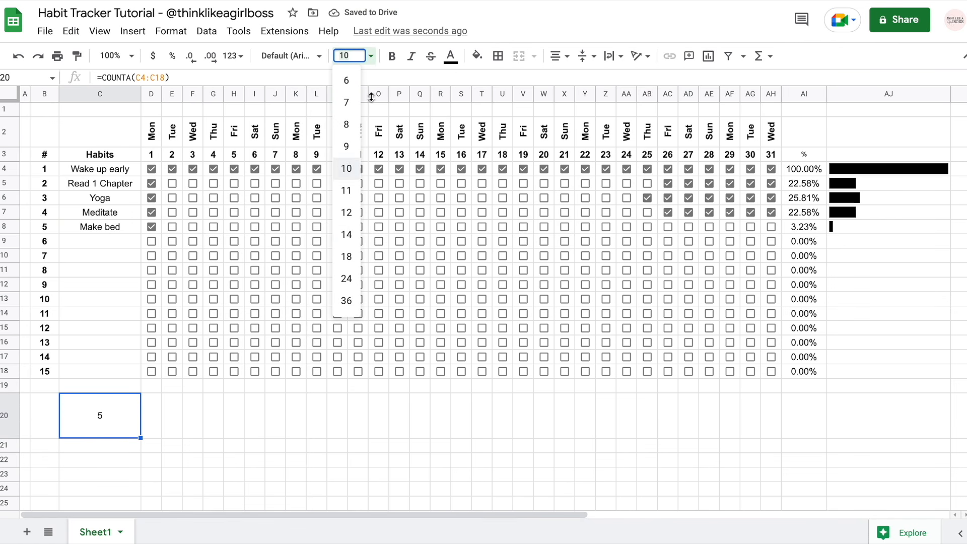
{"action": "left_click", "coordinate": [346, 235]}
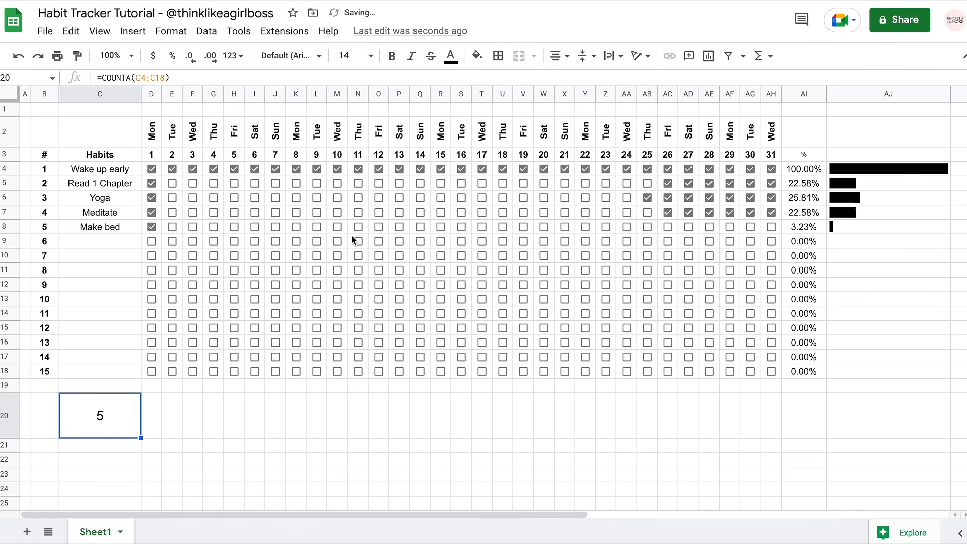
{"action": "left_click", "coordinate": [392, 56]}
{"action": "left_click", "coordinate": [185, 425]}
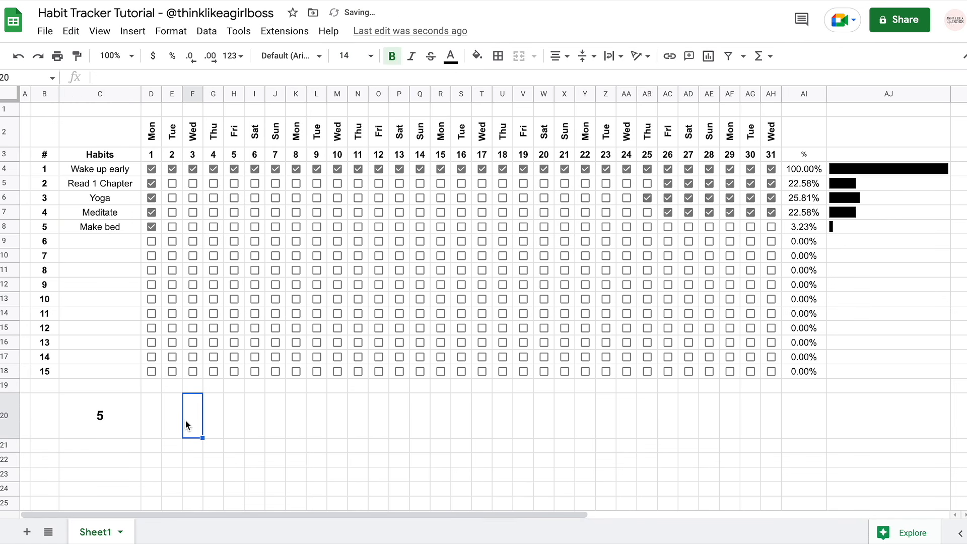
Add NEW HABIT as the sixth habit in C9 and check the habit count in C20
{"action": "left_click", "coordinate": [103, 414]}
{"action": "left_click", "coordinate": [92, 240]}
{"action": "type", "text": "NEW HABIT"}
{"action": "left_click", "coordinate": [91, 255]}
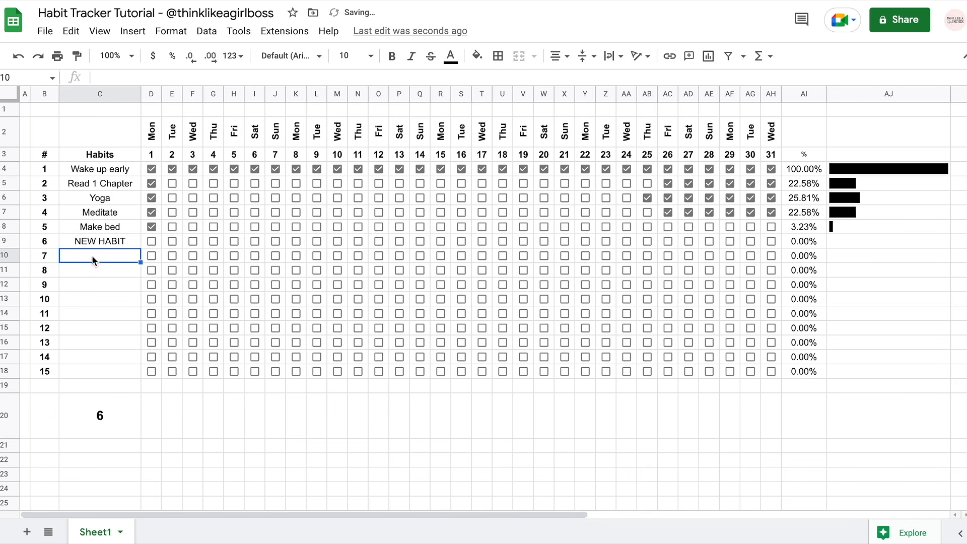
{"action": "left_click", "coordinate": [110, 409]}
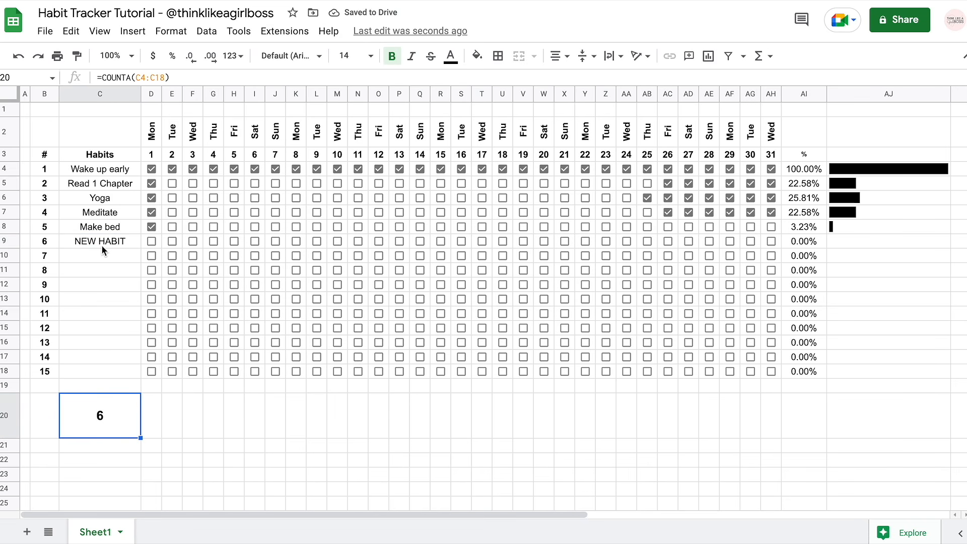
Count the habits completed on day 1 by entering =countif(D4:D18,TRUE) in D21
{"action": "left_click", "coordinate": [150, 445]}
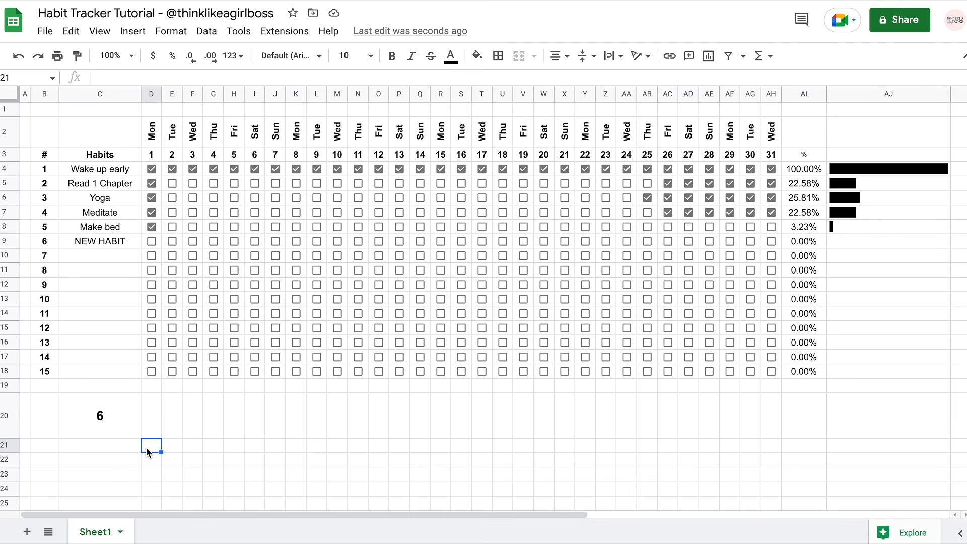
{"action": "type", "text": "=countif("}
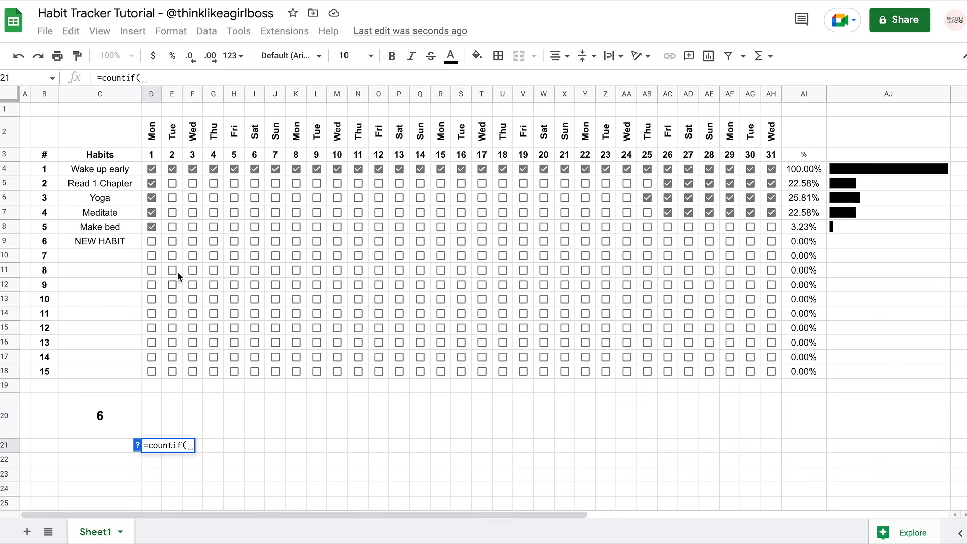
{"action": "left_click_drag", "start_coordinate": [159, 164], "coordinate": [157, 373]}
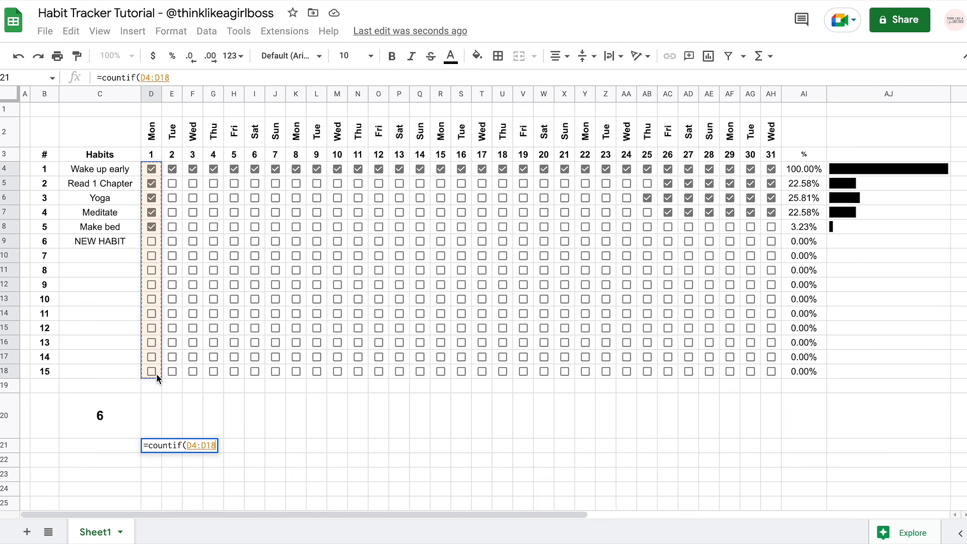
{"action": "type", "text": ",TRUE)"}
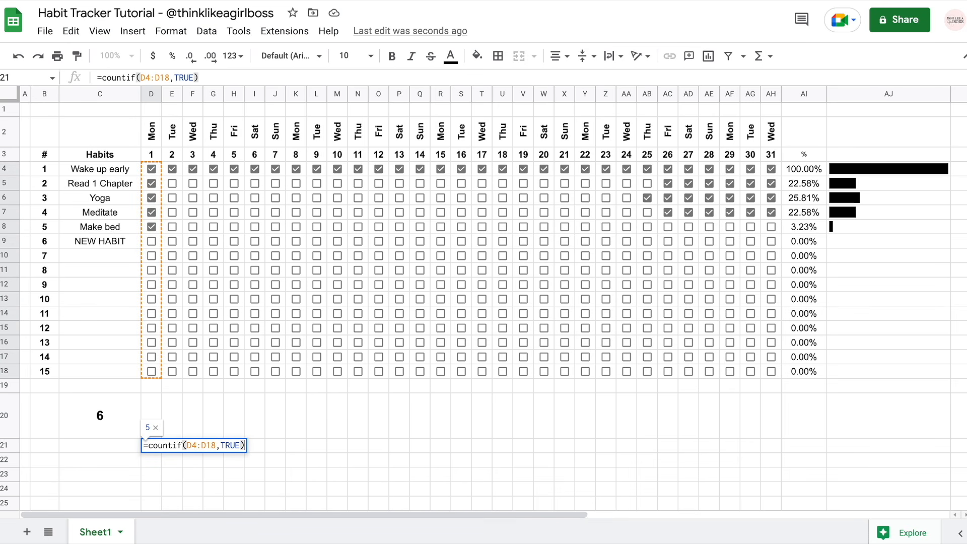
{"action": "key", "text": "Return"}
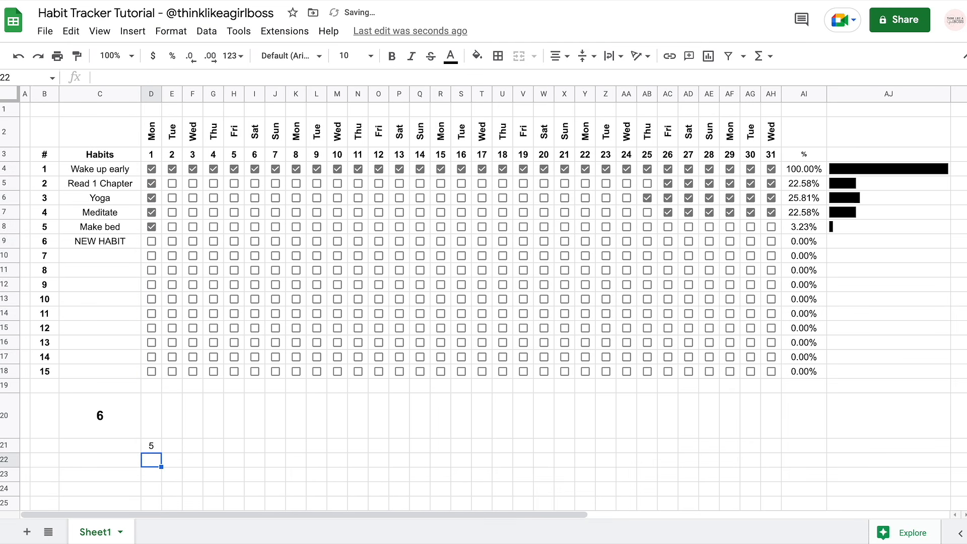
{"action": "key", "text": "Up"}
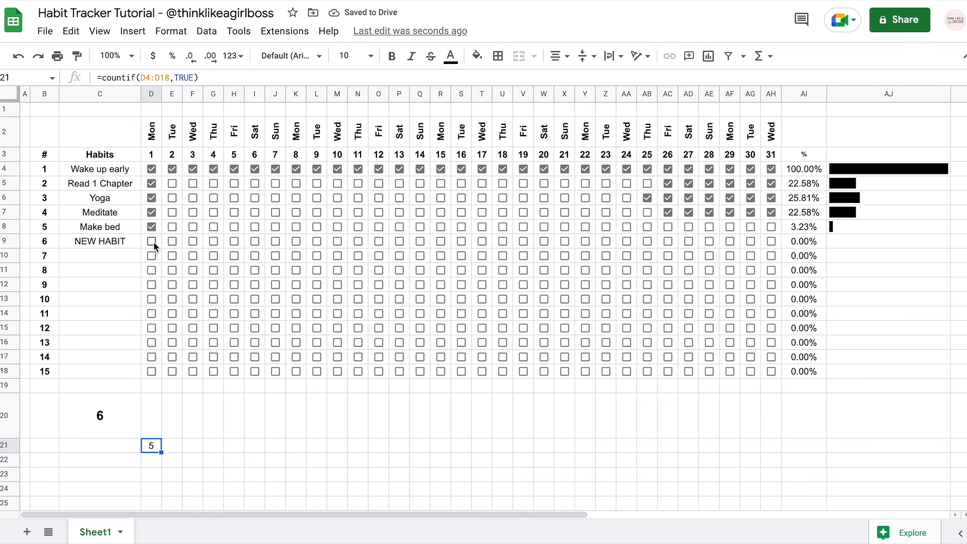
Check off day 1 for NEW HABIT and clear day 1 for Wake up early, Read 1 Chapter and Yoga
{"action": "left_click", "coordinate": [152, 241]}
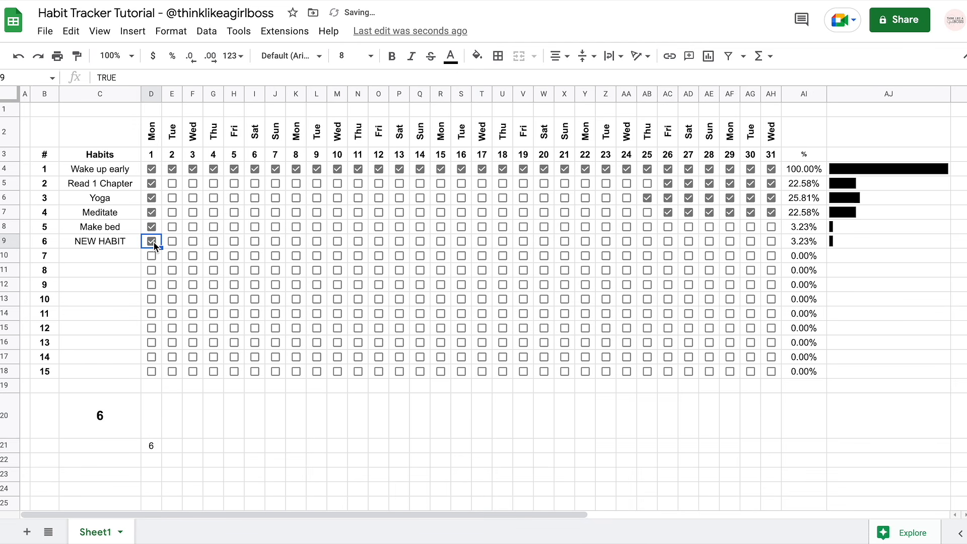
{"action": "left_click", "coordinate": [152, 169]}
{"action": "left_click", "coordinate": [152, 184]}
{"action": "left_click", "coordinate": [152, 195]}
Enter =D21/C20 in D22 to calculate the share of habits completed on day 1
{"action": "left_click", "coordinate": [151, 459]}
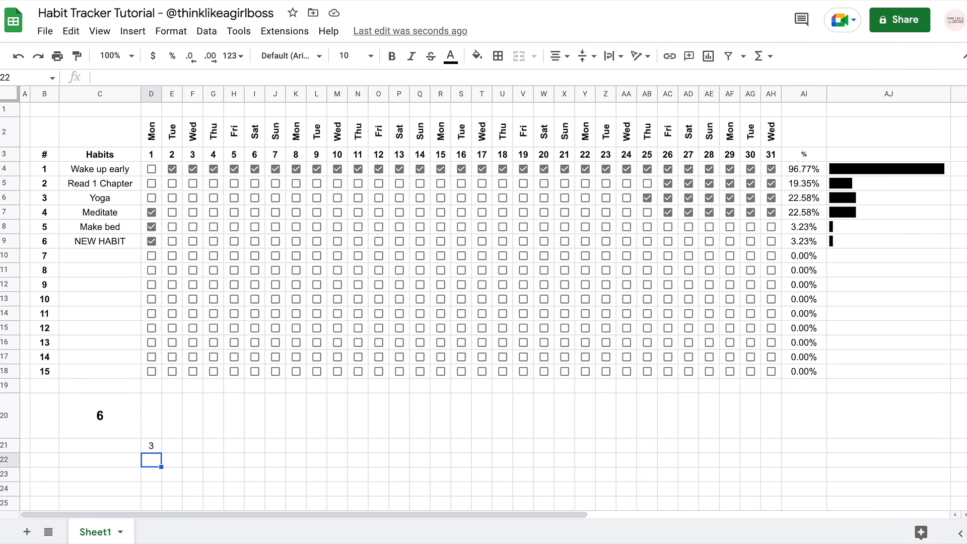
{"action": "type", "text": "="}
{"action": "left_click", "coordinate": [151, 446]}
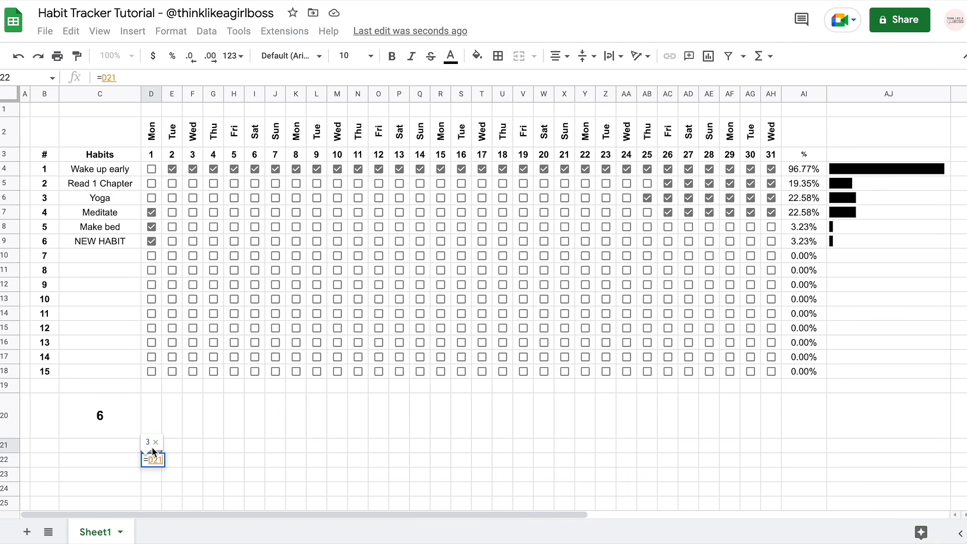
{"action": "type", "text": "/"}
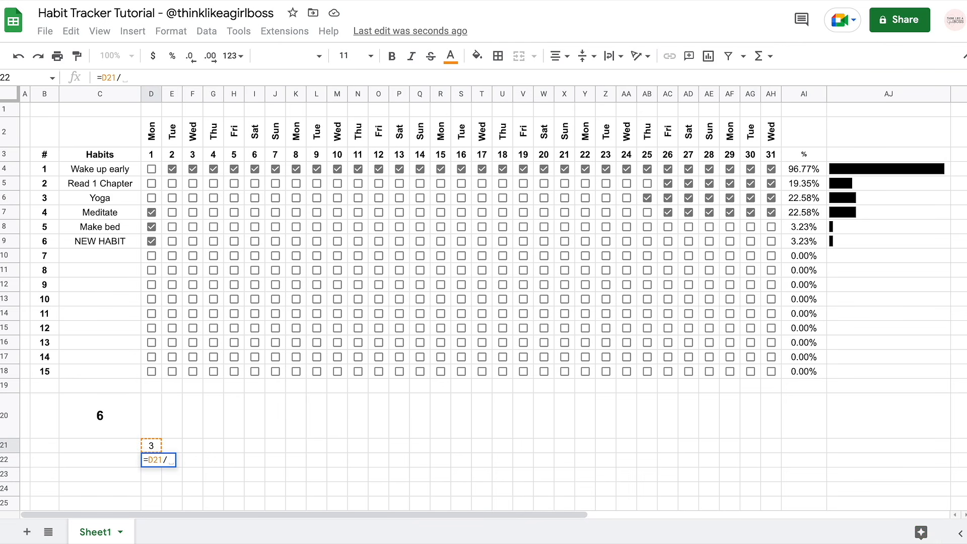
{"action": "left_click", "coordinate": [100, 410]}
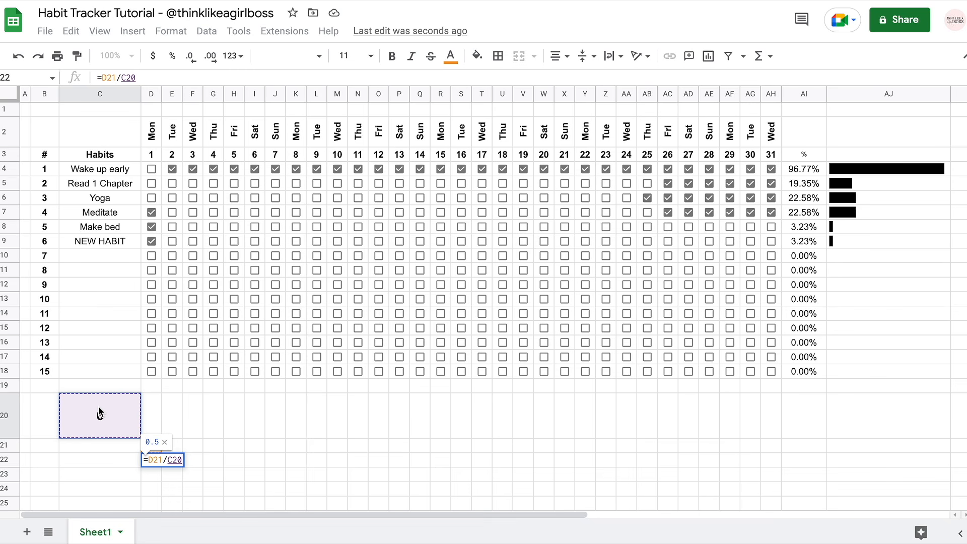
{"action": "key", "text": "Return"}
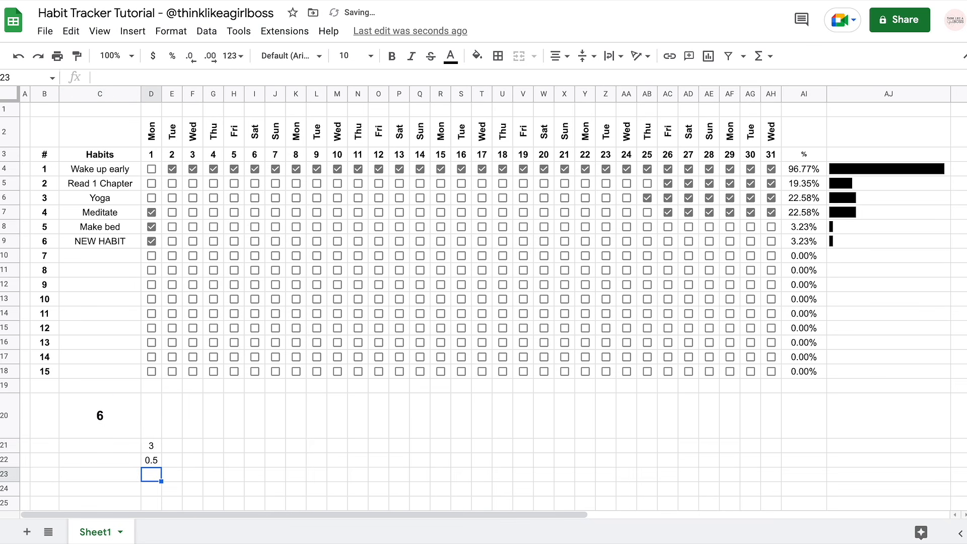
Format D22 as a percentage without decimal places at font size 8
{"action": "key", "text": "Up"}
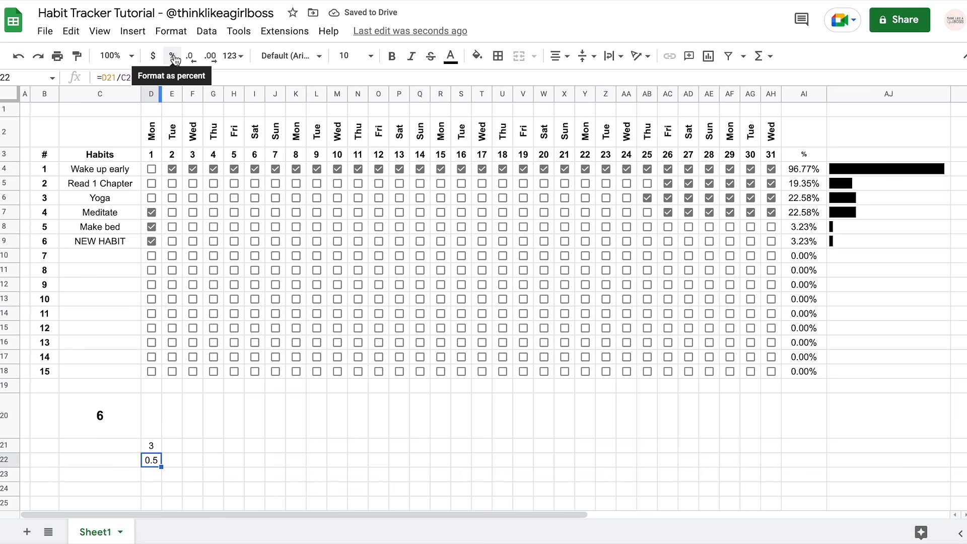
{"action": "left_click", "coordinate": [172, 56]}
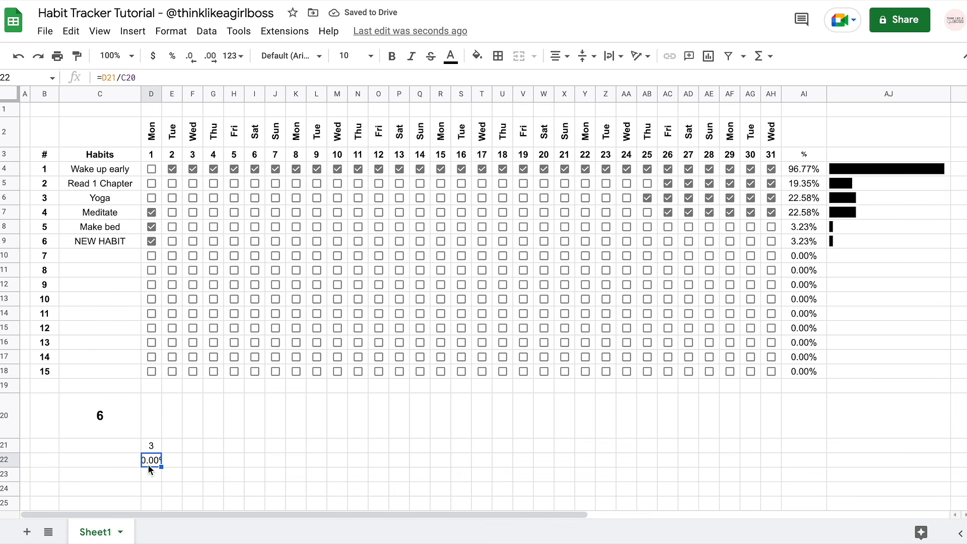
{"action": "left_click", "coordinate": [355, 54]}
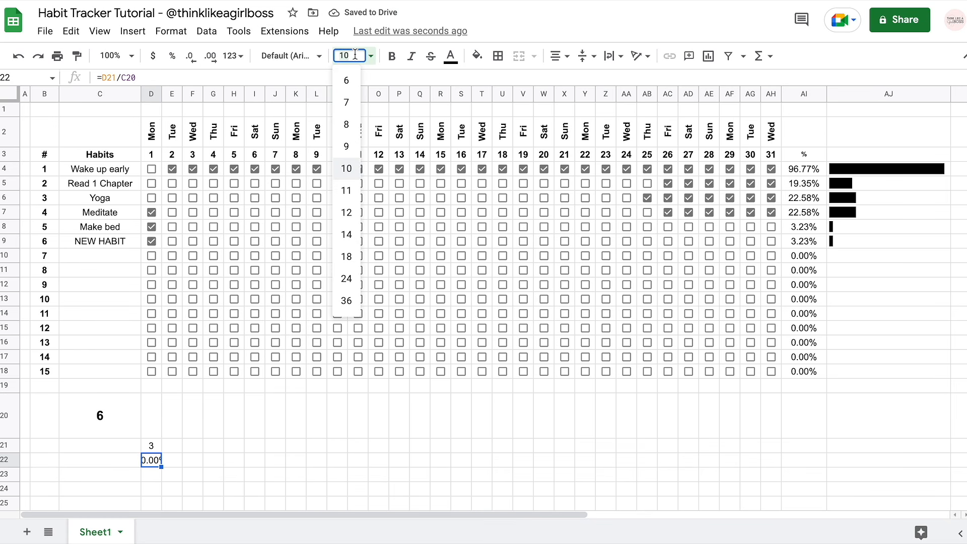
{"action": "type", "text": "7"}
{"action": "key", "text": "Return"}
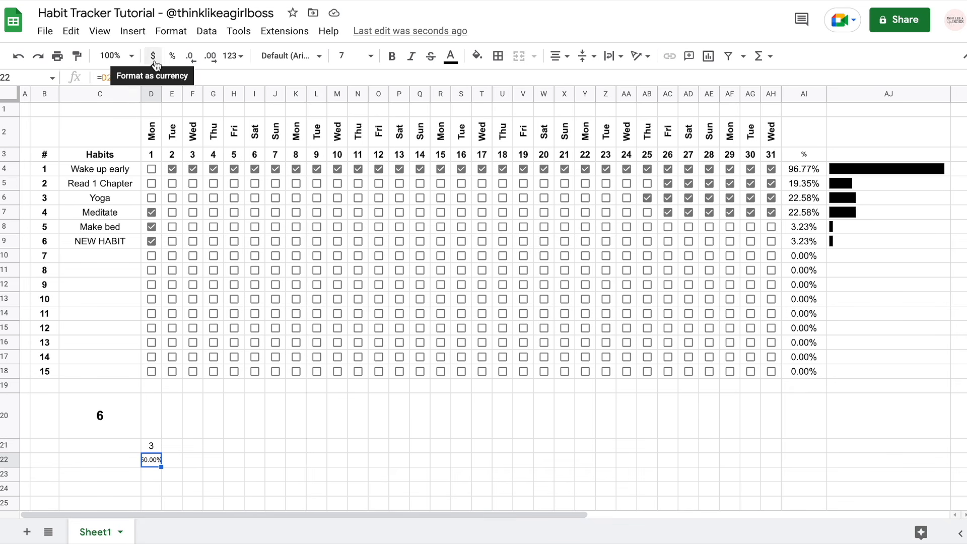
{"action": "left_click", "coordinate": [191, 56]}
{"action": "left_click", "coordinate": [191, 57]}
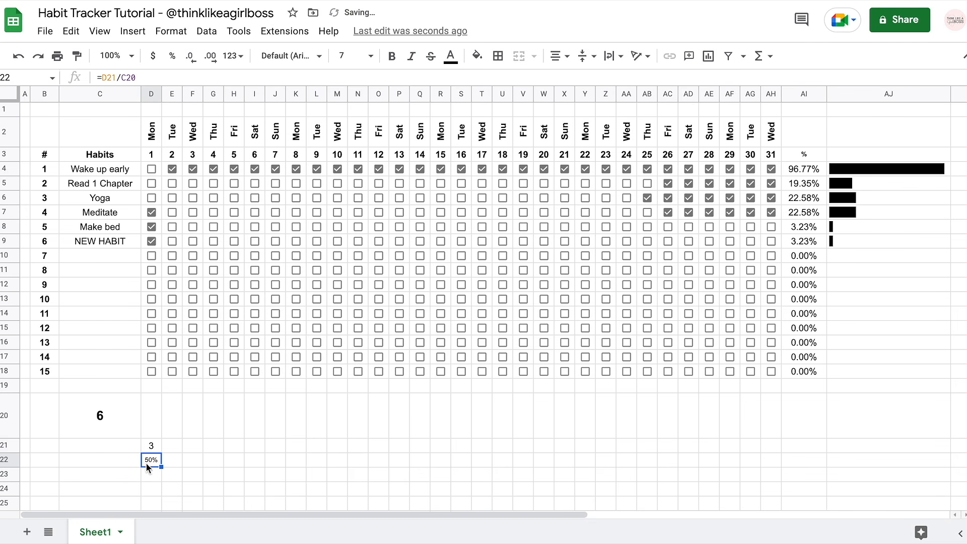
{"action": "left_click", "coordinate": [350, 56]}
{"action": "type", "text": "7"}
{"action": "key", "text": "Return"}
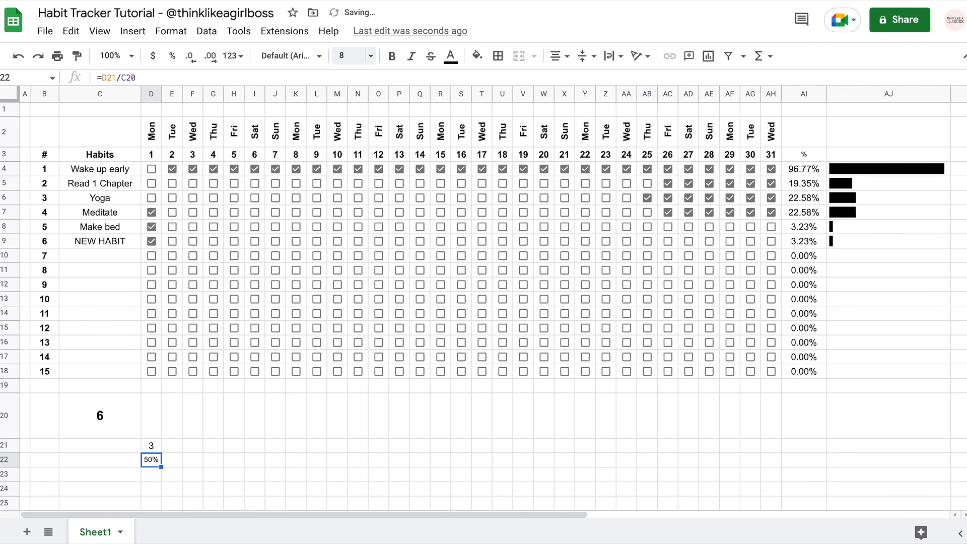
Review the day 1 formulas in D21 and D22, and check off day 1 for Yoga and Read 1 Chapter
{"action": "left_click", "coordinate": [157, 447]}
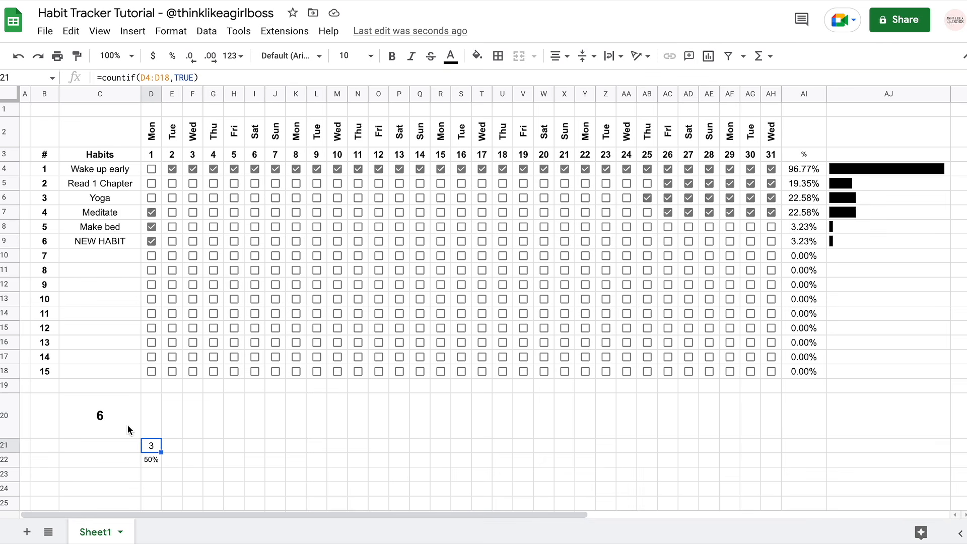
{"action": "left_click", "coordinate": [128, 429]}
{"action": "left_click", "coordinate": [159, 464]}
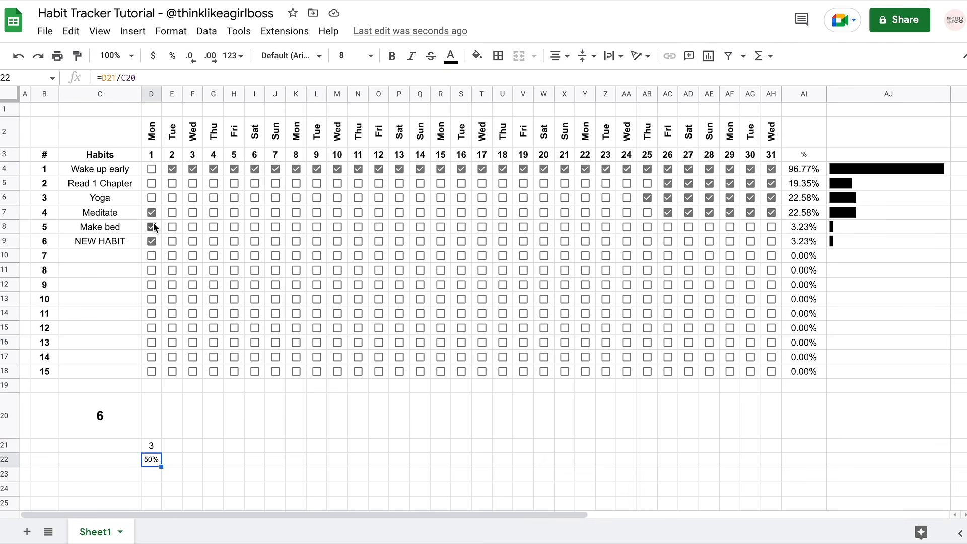
{"action": "left_click", "coordinate": [154, 196]}
{"action": "left_click", "coordinate": [153, 182]}
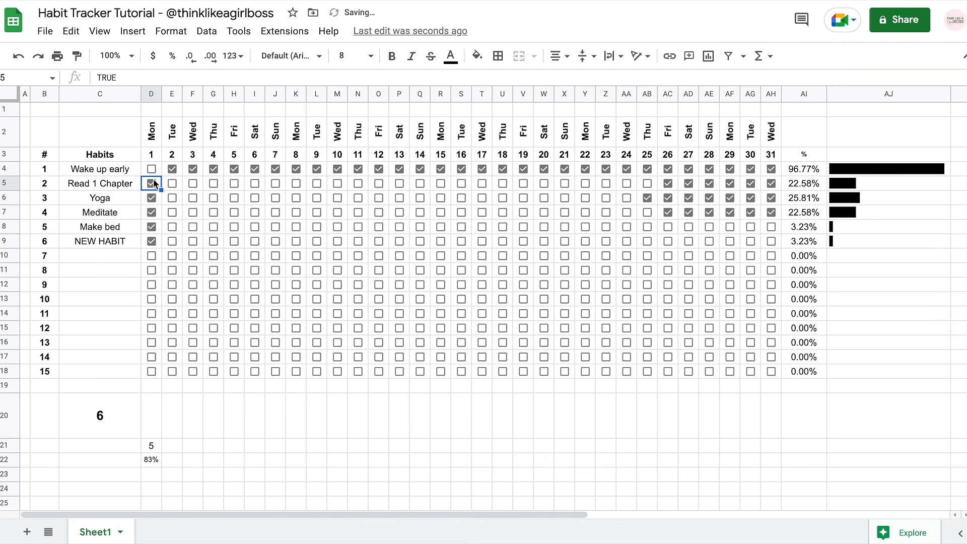
Check off day 1 for Wake up early and review the day 1 formulas in D21 and D22
{"action": "left_click", "coordinate": [154, 171]}
{"action": "left_click", "coordinate": [157, 446]}
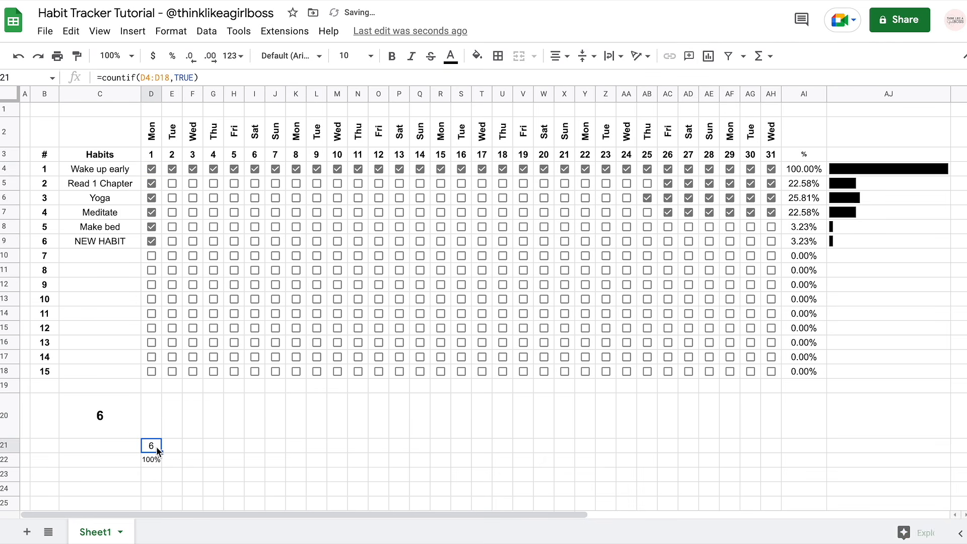
{"action": "left_click", "coordinate": [156, 461]}
Label the daily summary rows "Tasks completed" in C21 and "%" in C22
{"action": "left_click", "coordinate": [123, 449]}
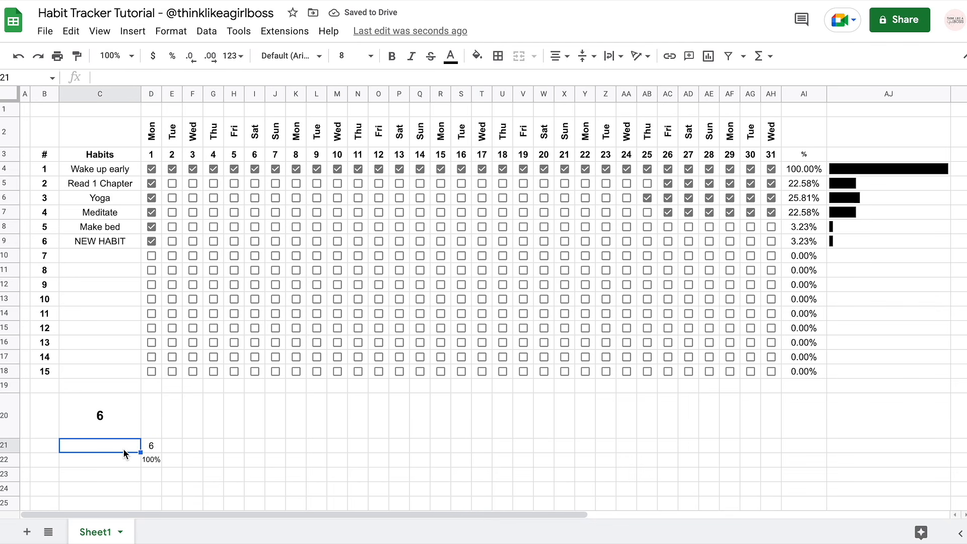
{"action": "type", "text": "Tasks compel"}
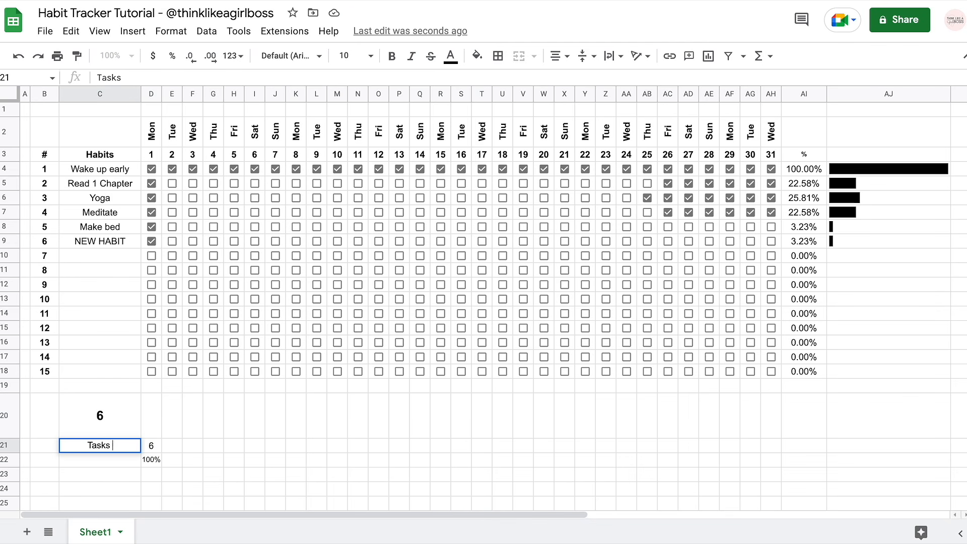
{"action": "key", "text": "BackSpace"}
{"action": "key", "text": "BackSpace"}
{"action": "type", "text": "leted"}
{"action": "key", "text": "Return"}
{"action": "type", "text": "%"}
{"action": "key", "text": "Return"}
Try to fill the formulas in D21:D22 across to column K together, and undo the fill
{"action": "left_click", "coordinate": [166, 446]}
{"action": "left_click_drag", "start_coordinate": [155, 445], "coordinate": [153, 457]}
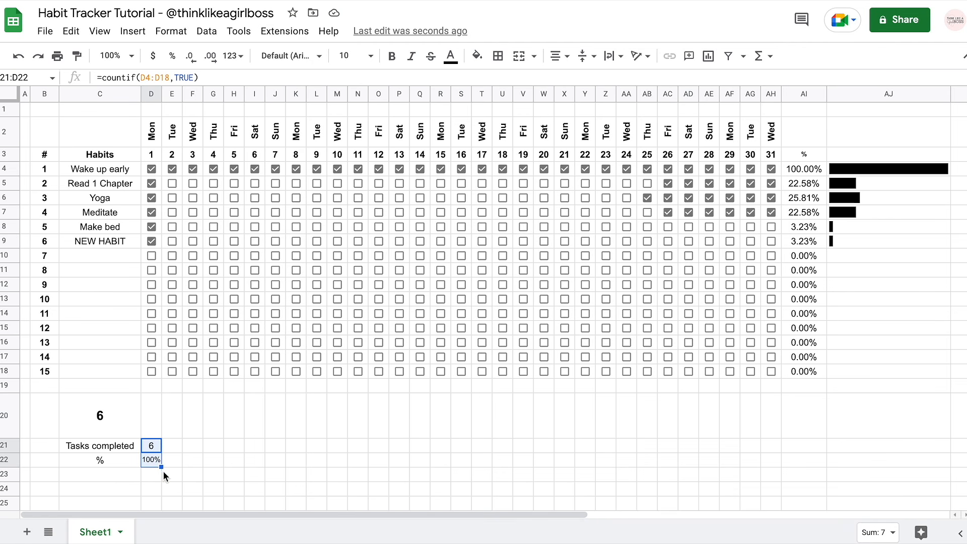
{"action": "left_click_drag", "start_coordinate": [162, 469], "coordinate": [292, 467]}
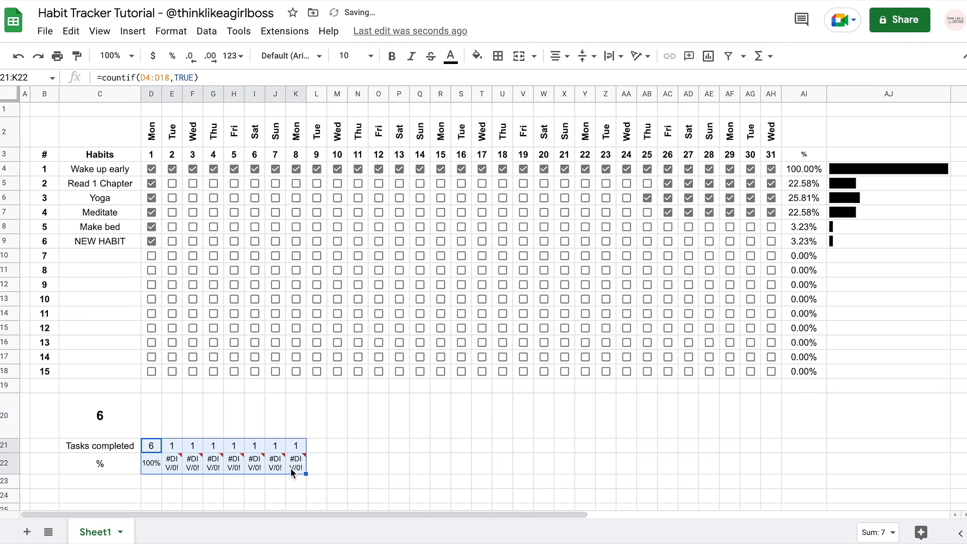
{"action": "mouse_move", "coordinate": [252, 464]}
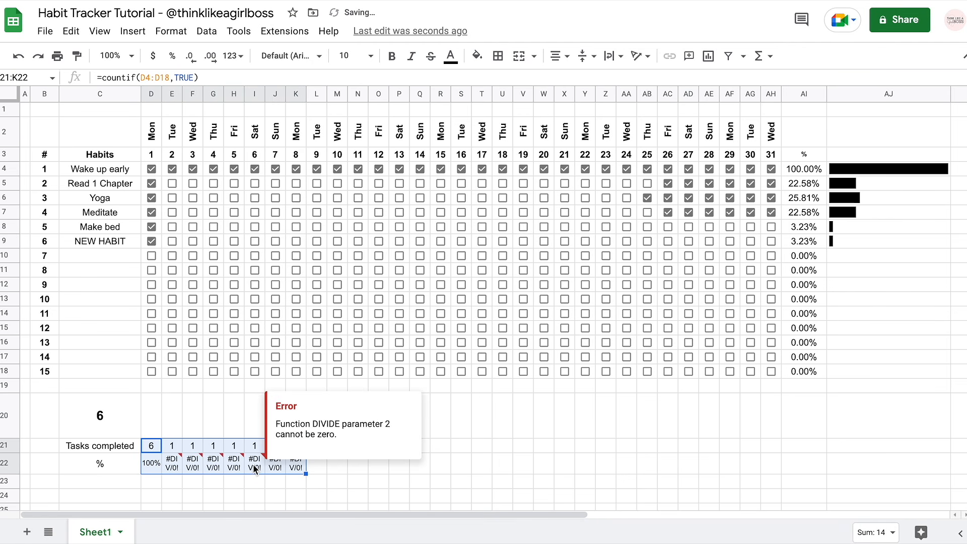
{"action": "key", "text": "ctrl+z"}
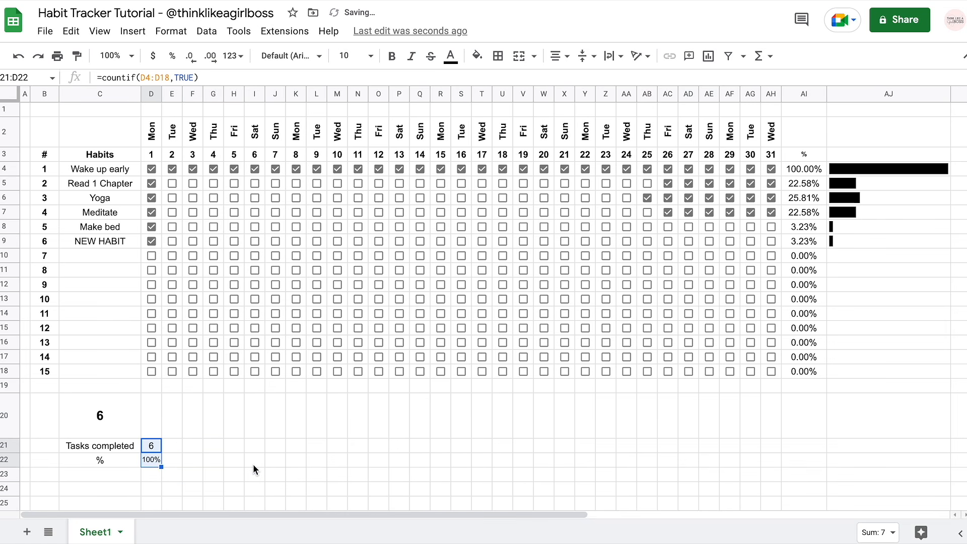
Fill the D21 tasks-completed formula across to K21 and check the copied formula in F21
{"action": "double_click", "coordinate": [151, 446]}
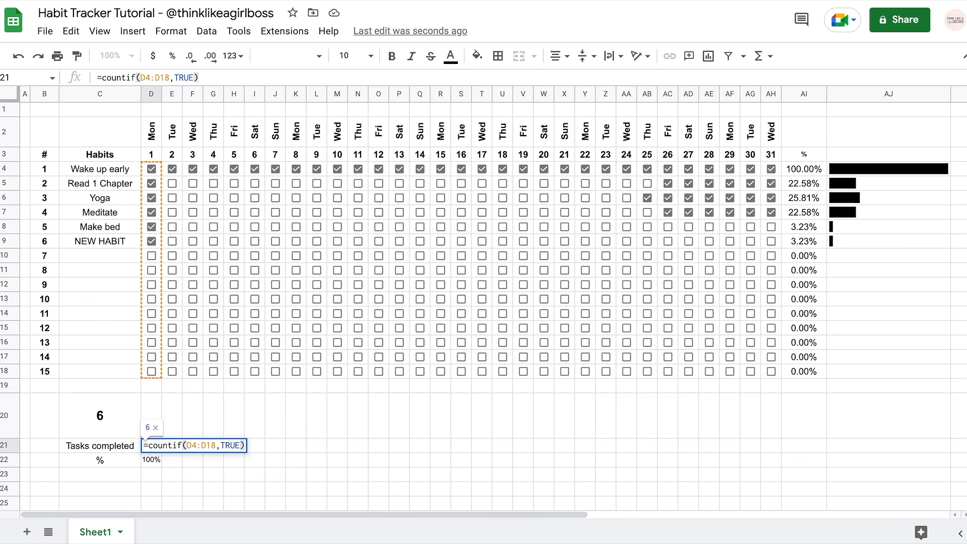
{"action": "left_click", "coordinate": [171, 416]}
{"action": "left_click", "coordinate": [154, 446]}
{"action": "left_click_drag", "start_coordinate": [161, 452], "coordinate": [297, 454]}
{"action": "left_click", "coordinate": [170, 450]}
{"action": "double_click", "coordinate": [192, 446]}
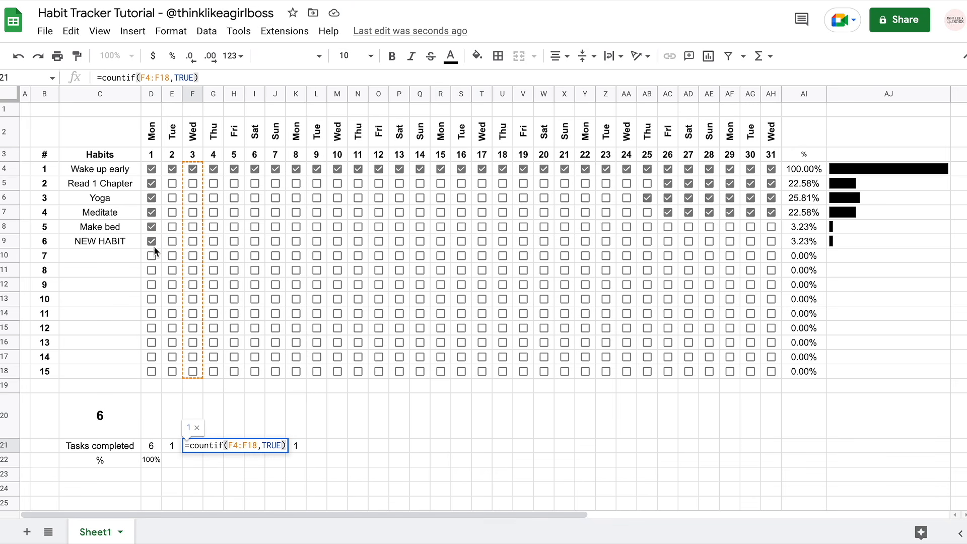
Try to fill the D22 percentage formula across to K22, inspect the copied references, and clear the filled cells
{"action": "left_click", "coordinate": [156, 461]}
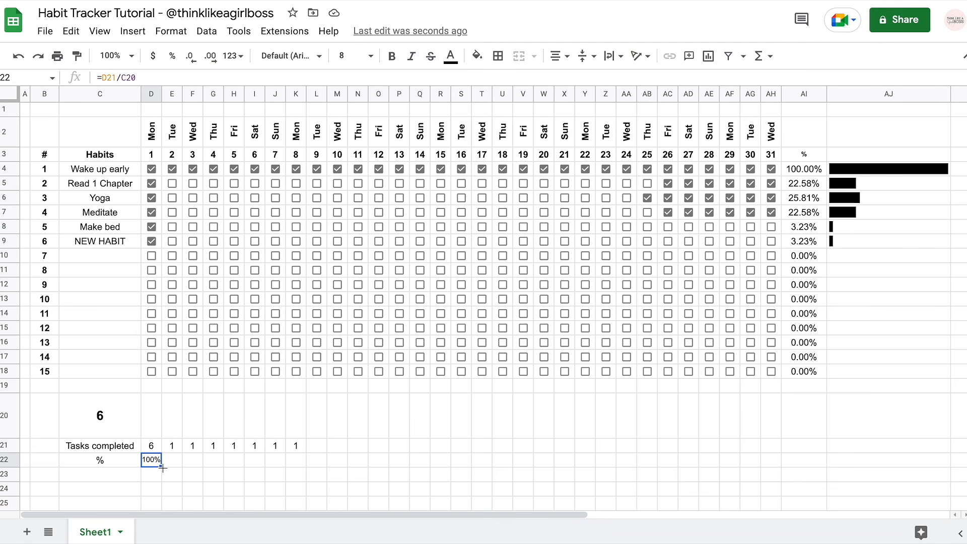
{"action": "left_click_drag", "start_coordinate": [161, 466], "coordinate": [292, 473]}
{"action": "double_click", "coordinate": [213, 468]}
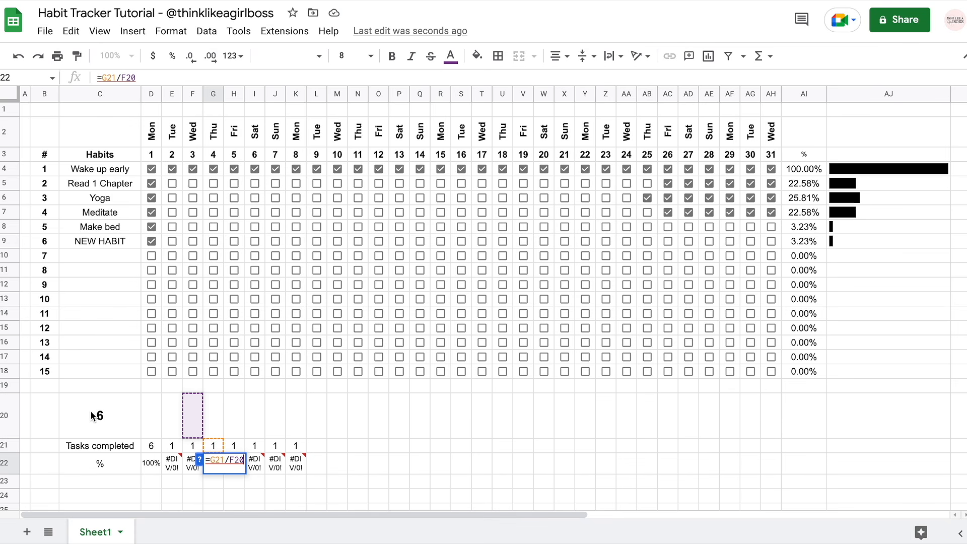
{"action": "key", "text": "Escape"}
{"action": "left_click", "coordinate": [291, 468]}
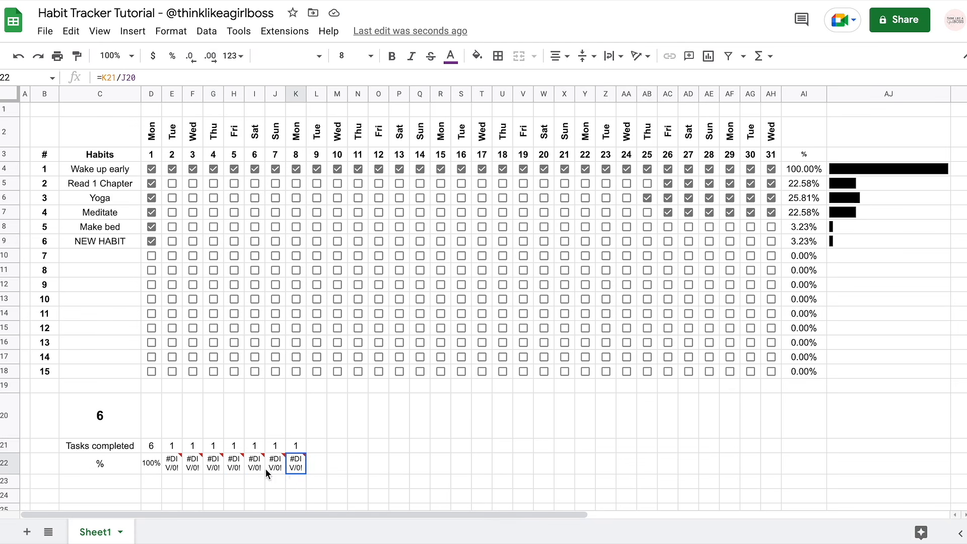
{"action": "left_click_drag", "start_coordinate": [291, 467], "coordinate": [176, 467]}
{"action": "key", "text": "Delete"}
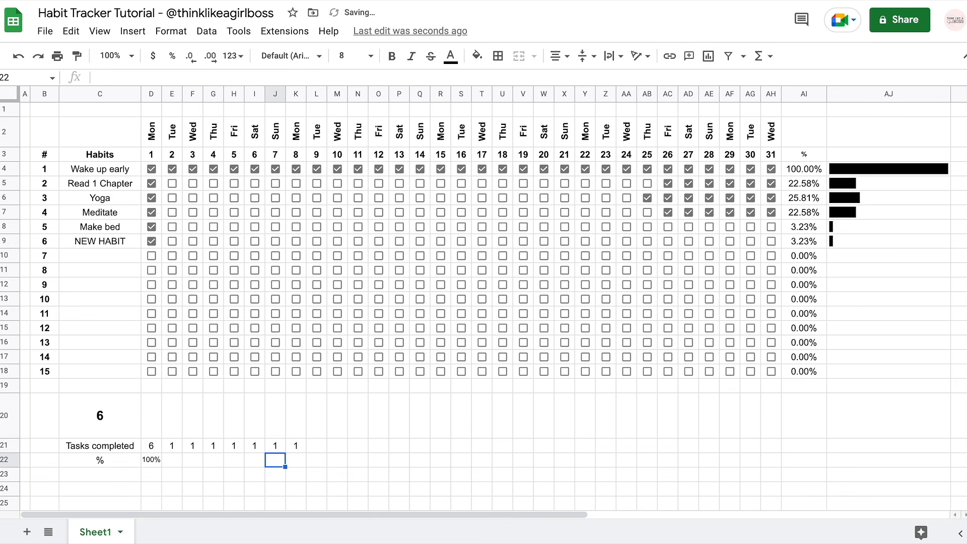
Make the habit count reference in D22 absolute so the formula reads =D21/$C$20
{"action": "left_click", "coordinate": [155, 461]}
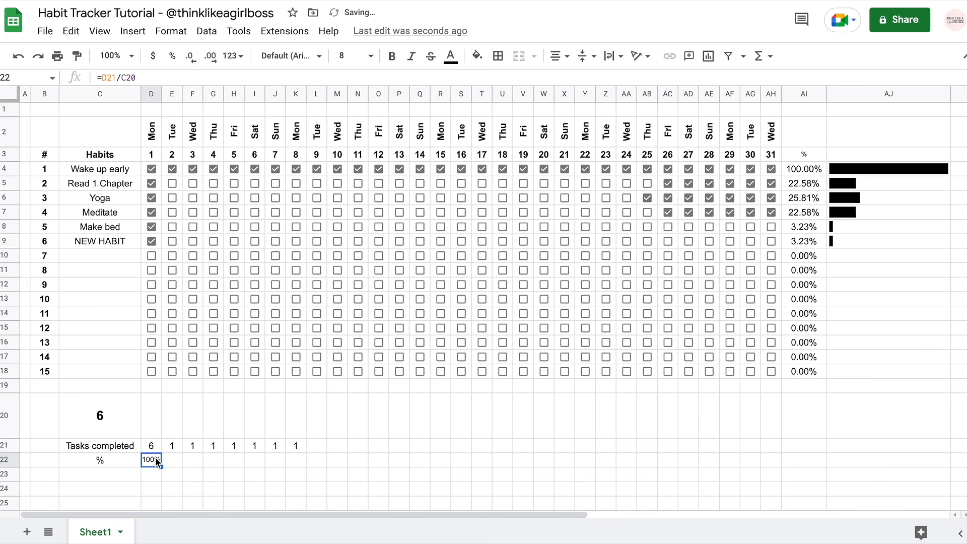
{"action": "left_click", "coordinate": [133, 76]}
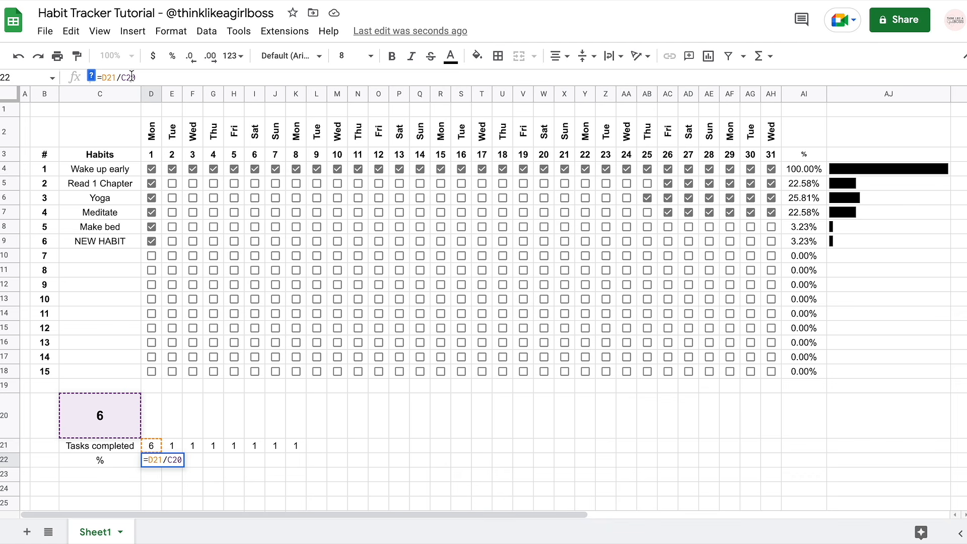
{"action": "key", "text": "F4"}
{"action": "left_click_drag", "start_coordinate": [121, 77], "coordinate": [135, 77]}
{"action": "key", "text": "Return"}
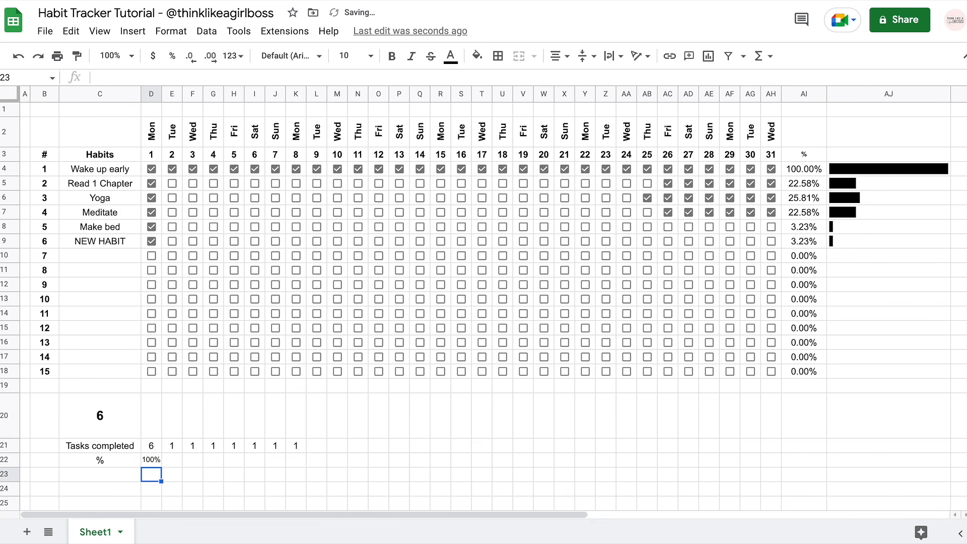
Fill the D22 percentage formula across to K22 and check the absolute reference in I22
{"action": "left_click", "coordinate": [151, 459]}
{"action": "left_click", "coordinate": [98, 392]}
{"action": "left_click", "coordinate": [157, 462]}
{"action": "left_click_drag", "start_coordinate": [161, 467], "coordinate": [295, 460]}
{"action": "left_click", "coordinate": [175, 464]}
{"action": "left_click", "coordinate": [255, 460]}
{"action": "double_click", "coordinate": [255, 460]}
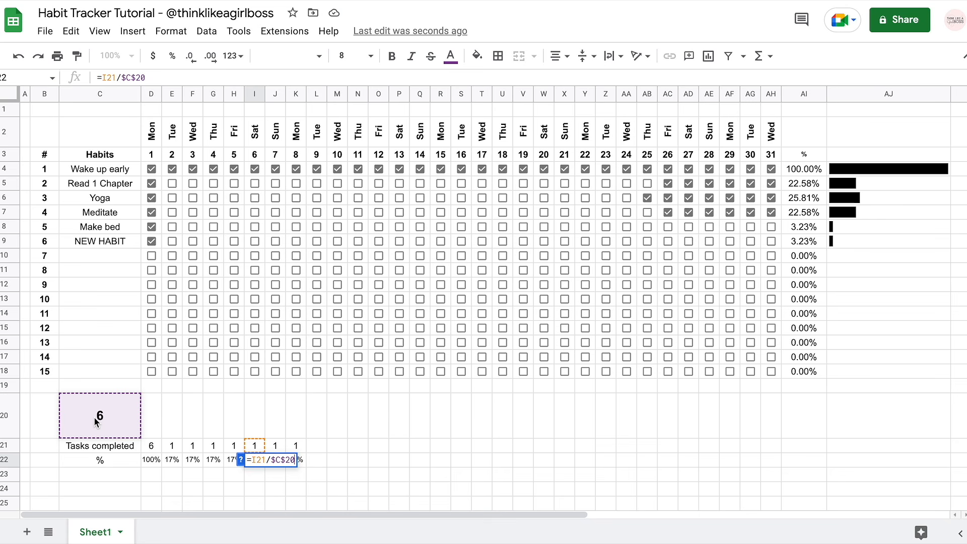
{"action": "key", "text": "Return"}
Extend the tasks-completed and percentage formulas in rows 21 and 22 through day 31 in column AH
{"action": "left_click_drag", "start_coordinate": [156, 446], "coordinate": [769, 467]}
{"action": "left_click", "coordinate": [817, 449]}
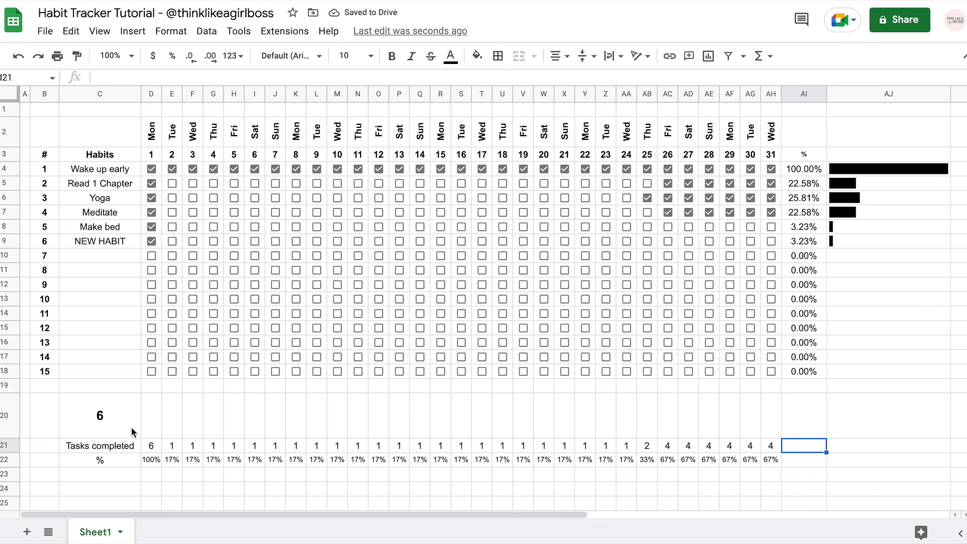
Enter =SPARKLINE(50%,{"charttype","column";"ymin",0%;"ymax",100%;"color","black"}) in D20 to draw a column bar for day 1
{"action": "left_click", "coordinate": [151, 420]}
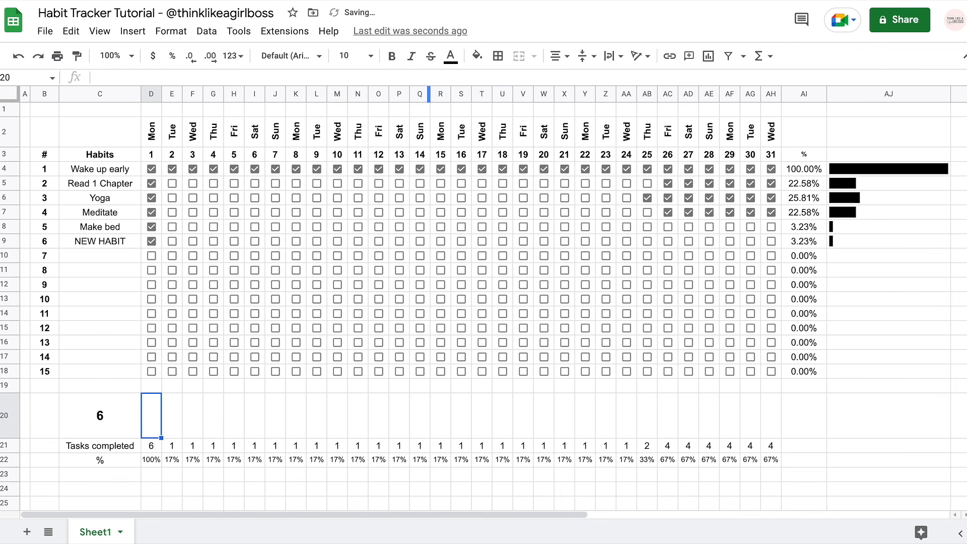
{"action": "key", "text": "Return"}
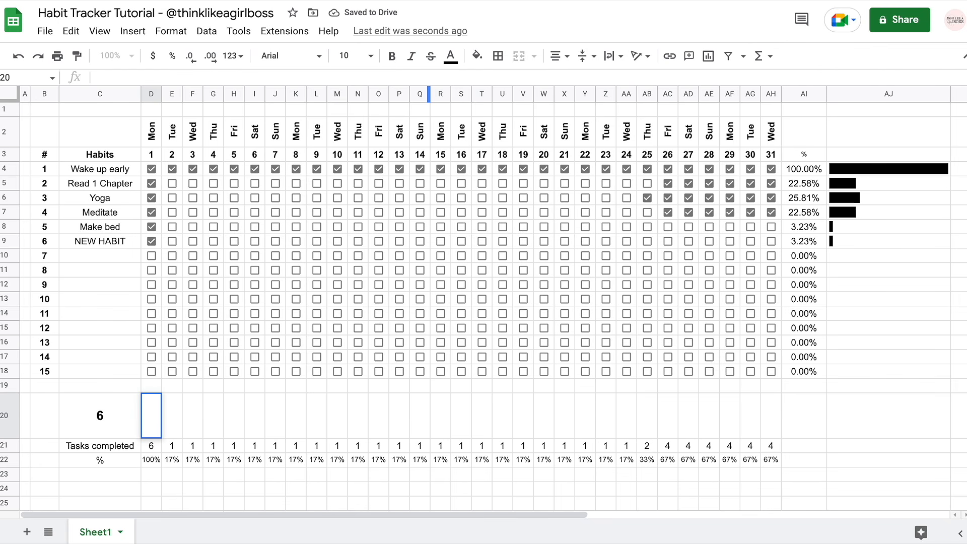
{"action": "type", "text": "=SPARKLINE(50%,{\"charttype\",\"column\";\"ymin\",0%;\"ymax\",100%;\"color\",\"black\"})"}
{"action": "key", "text": "ctrl+z"}
{"action": "type", "text": "=SPARKLINE(50%,{\"charttype\",\"column\";\"ymin\",0%;\"ymax\",100%;\"color\",\"black\"})"}
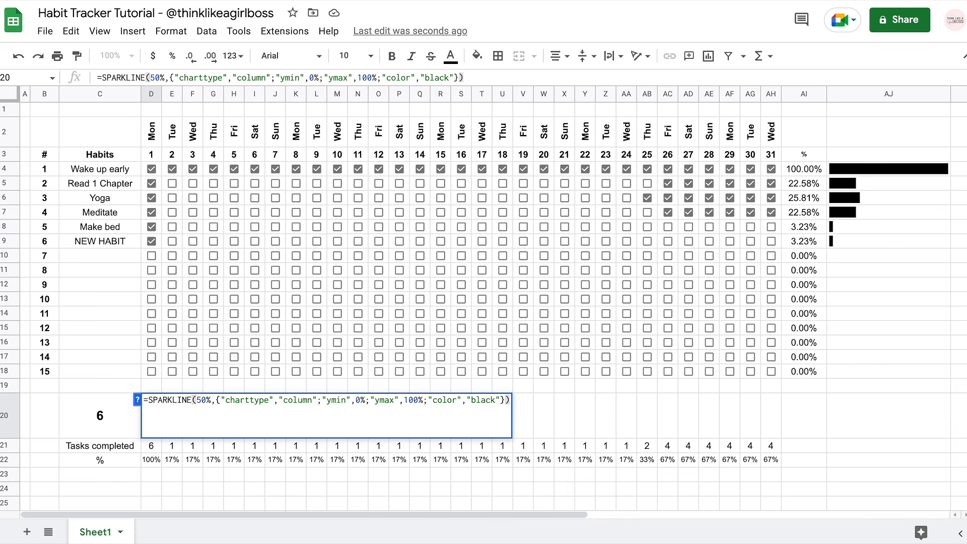
{"action": "key", "text": "Return"}
{"action": "key", "text": "Up"}
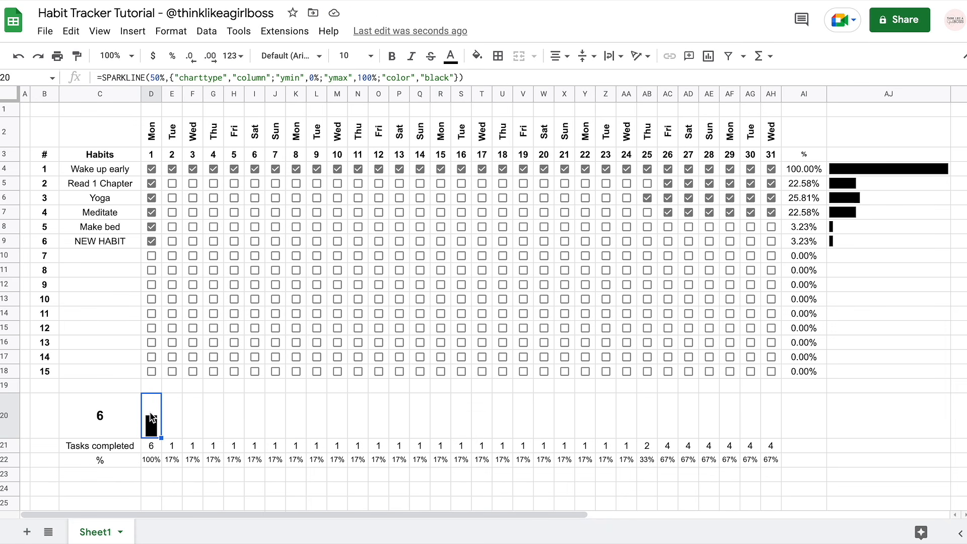
Test the D20 column sparkline with its data value set to 100% and to 10%
{"action": "left_click", "coordinate": [156, 73]}
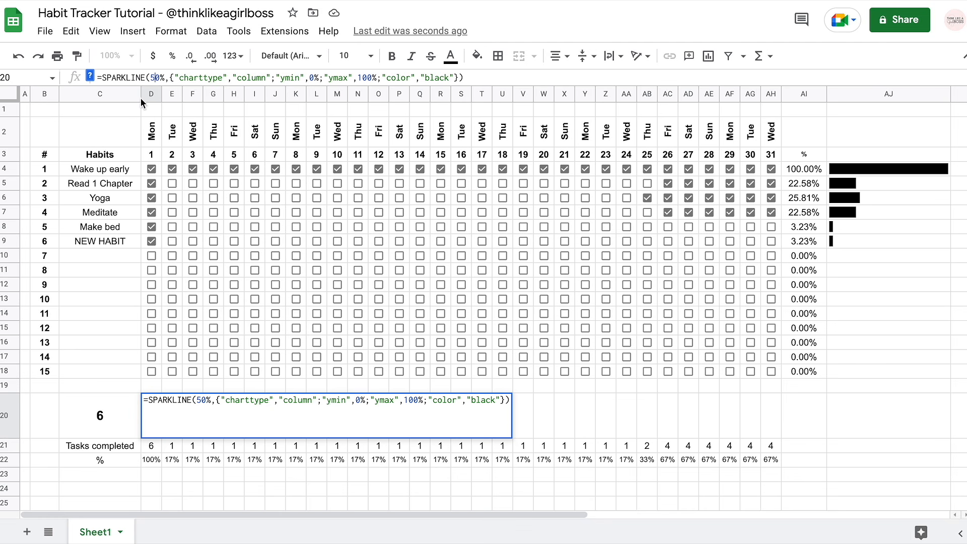
{"action": "key", "text": "BackSpace"}
{"action": "type", "text": "10"}
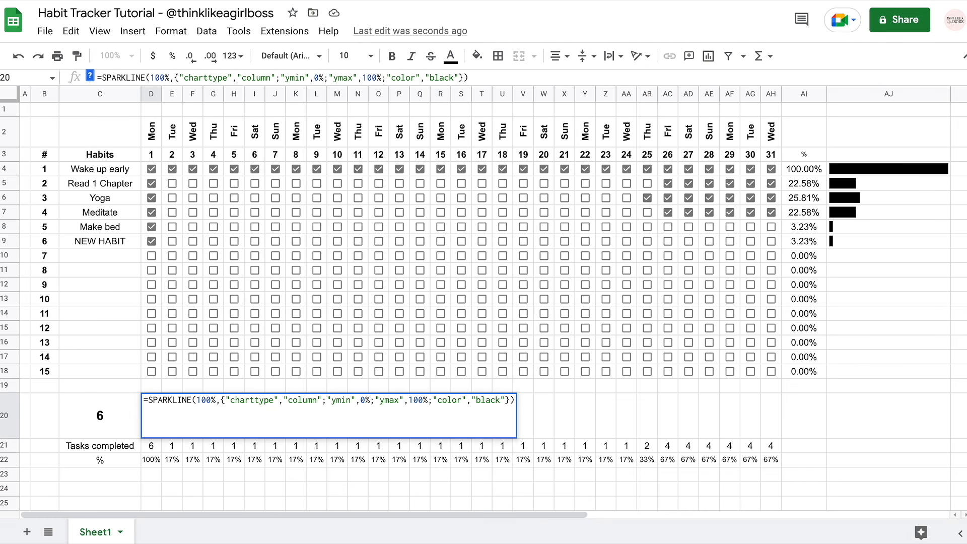
{"action": "key", "text": "Return"}
{"action": "key", "text": "Up"}
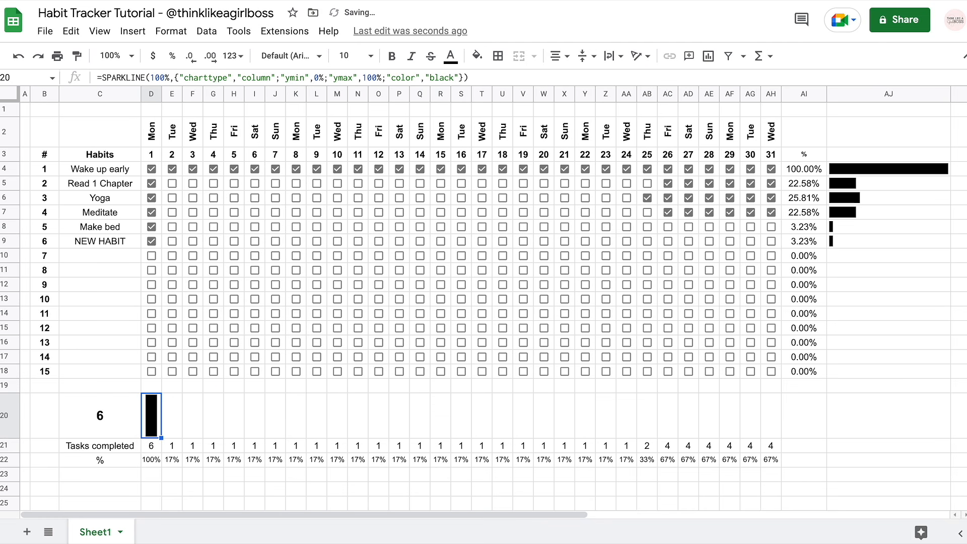
{"action": "left_click", "coordinate": [161, 77]}
{"action": "key", "text": "BackSpace"}
{"action": "key", "text": "Return"}
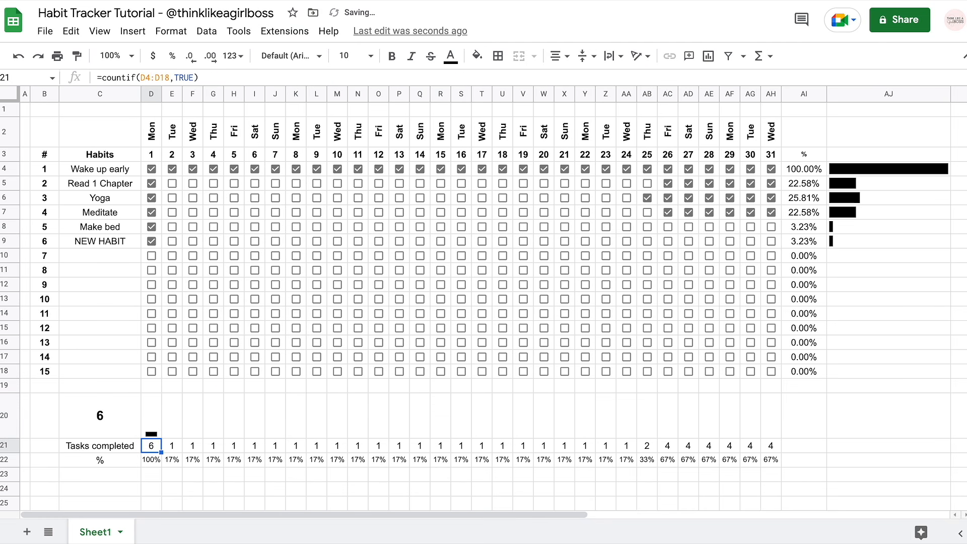
Replace the fixed percentage in the D20 sparkline with a reference to D22 and review the formula
{"action": "key", "text": "Up"}
{"action": "left_click_drag", "start_coordinate": [165, 77], "coordinate": [152, 76]}
{"action": "key", "text": "BackSpace"}
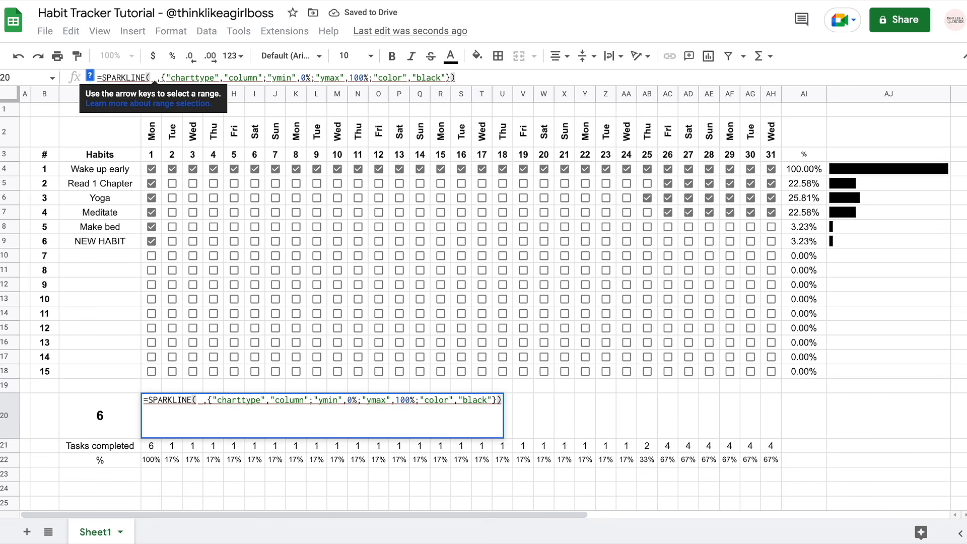
{"action": "left_click", "coordinate": [151, 463]}
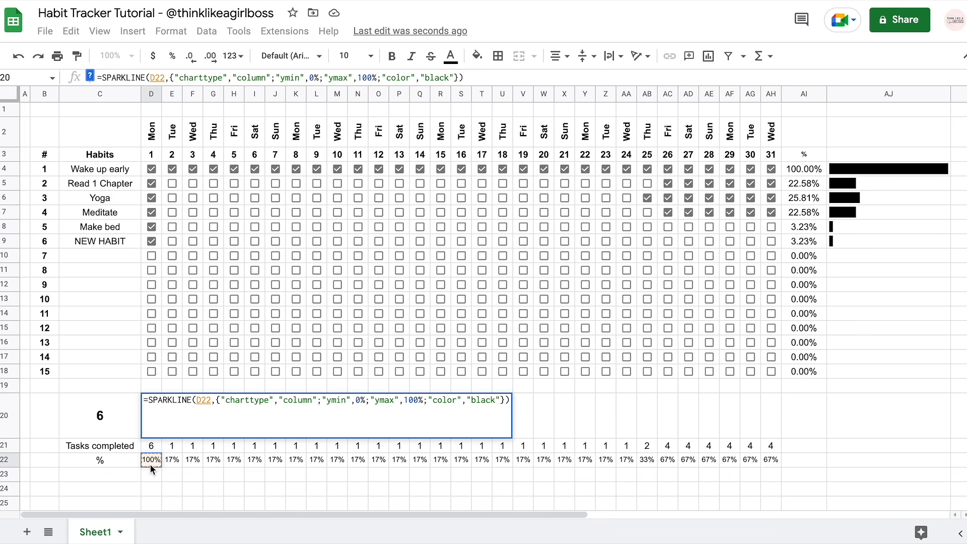
{"action": "key", "text": "Return"}
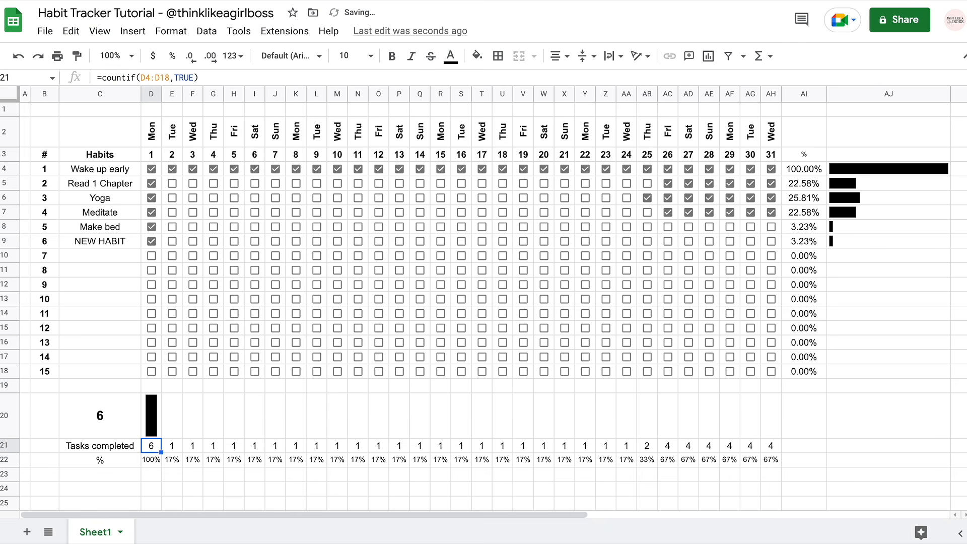
{"action": "key", "text": "Up"}
{"action": "left_click", "coordinate": [153, 462]}
{"action": "left_click", "coordinate": [154, 416]}
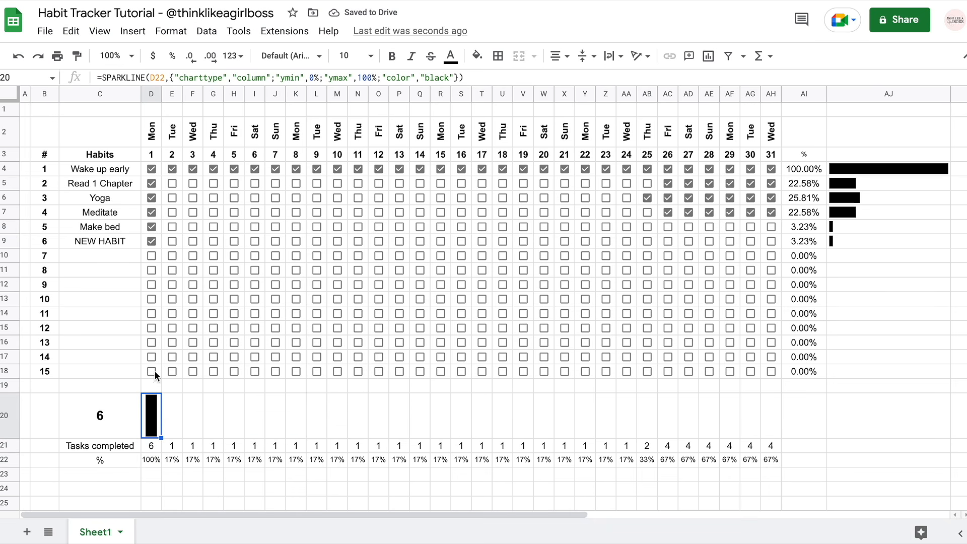
Test the day 1 bar by clearing day 1 for all six habits and rechecking it for the first five
{"action": "left_click", "coordinate": [151, 241]}
{"action": "left_click", "coordinate": [152, 227]}
{"action": "left_click", "coordinate": [150, 212]}
{"action": "left_click", "coordinate": [151, 197]}
{"action": "left_click", "coordinate": [150, 183]}
{"action": "left_click", "coordinate": [150, 168]}
{"action": "left_click", "coordinate": [150, 168]}
{"action": "left_click", "coordinate": [151, 183]}
{"action": "left_click", "coordinate": [151, 197]}
{"action": "left_click", "coordinate": [151, 212]}
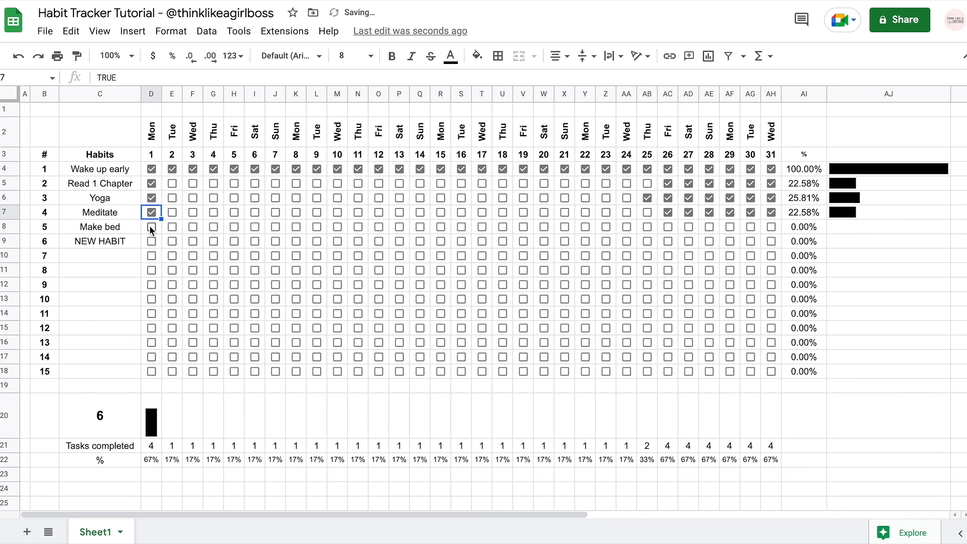
{"action": "left_click", "coordinate": [151, 227]}
Fill the D20 column sparkline across to AH20 for all 31 days
{"action": "left_click", "coordinate": [148, 413]}
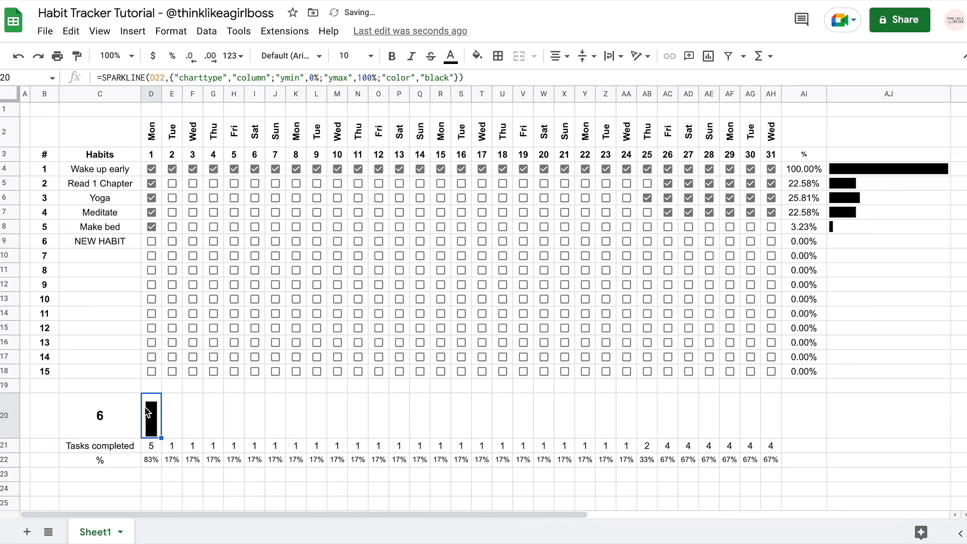
{"action": "left_click_drag", "start_coordinate": [161, 437], "coordinate": [773, 423]}
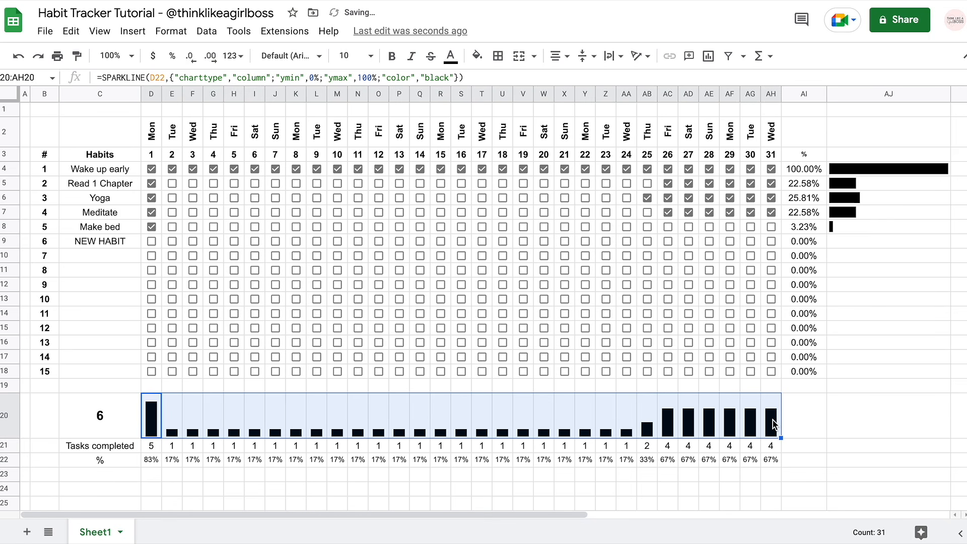
{"action": "left_click", "coordinate": [822, 425]}
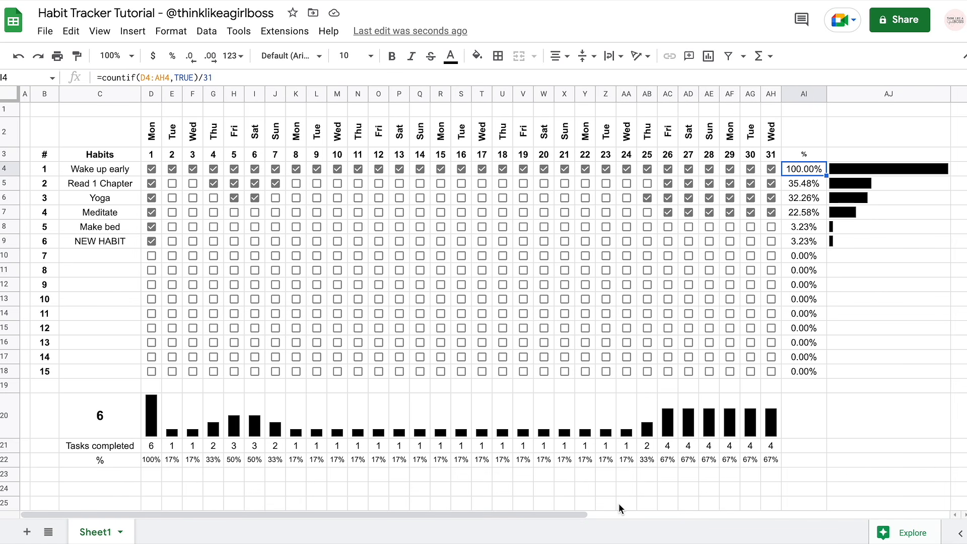
{"action": "left_click", "coordinate": [51, 172]}
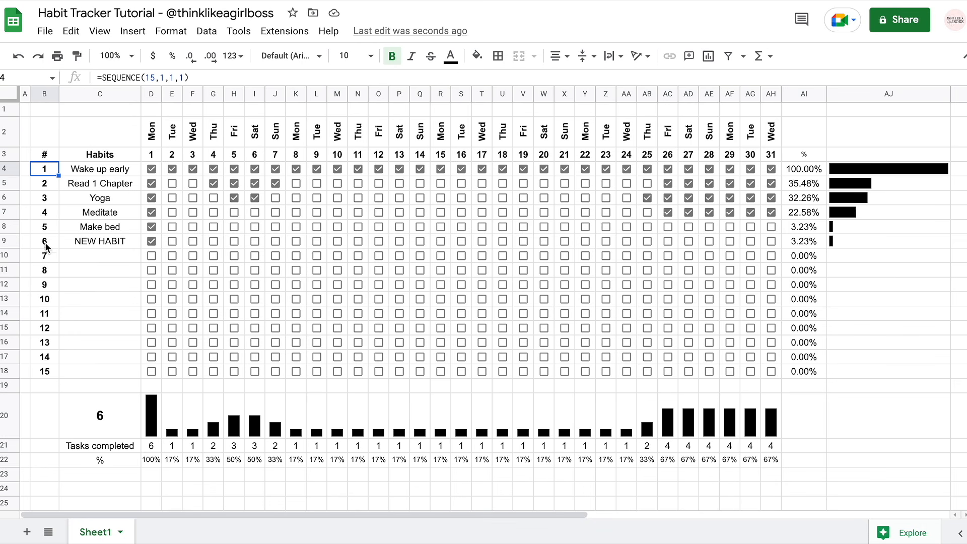
Review the data validation rule on the start date cell D3 and leave it as it is
{"action": "left_click", "coordinate": [153, 157]}
{"action": "left_click", "coordinate": [207, 32]}
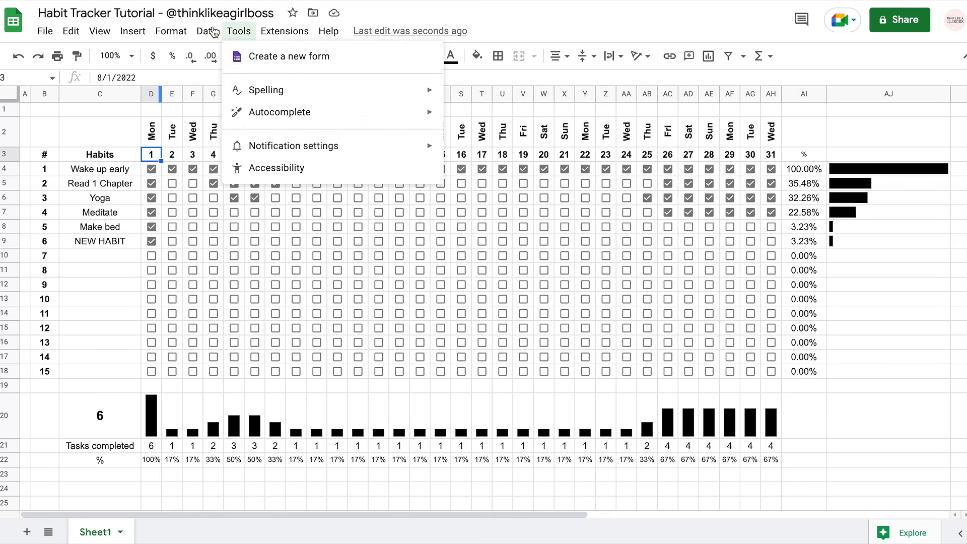
{"action": "left_click", "coordinate": [247, 312]}
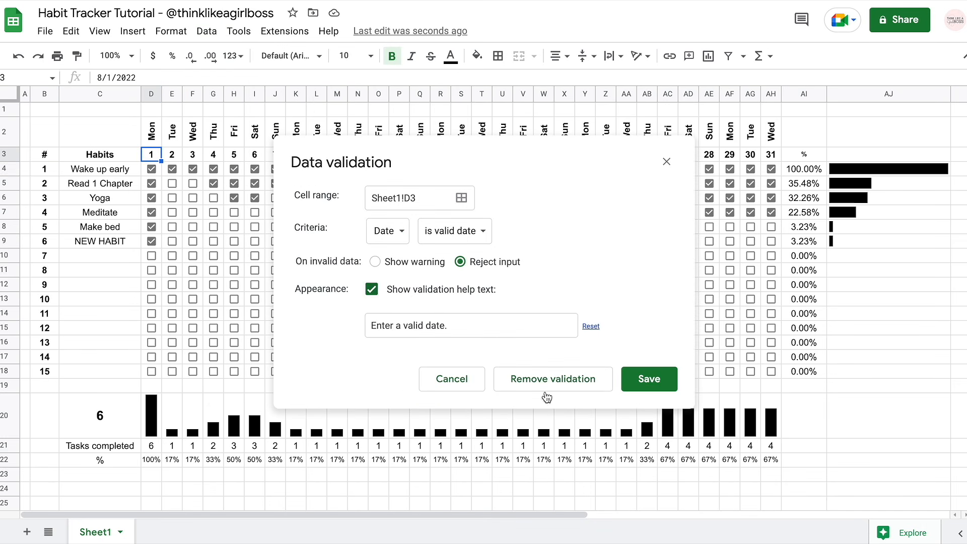
{"action": "left_click", "coordinate": [466, 387]}
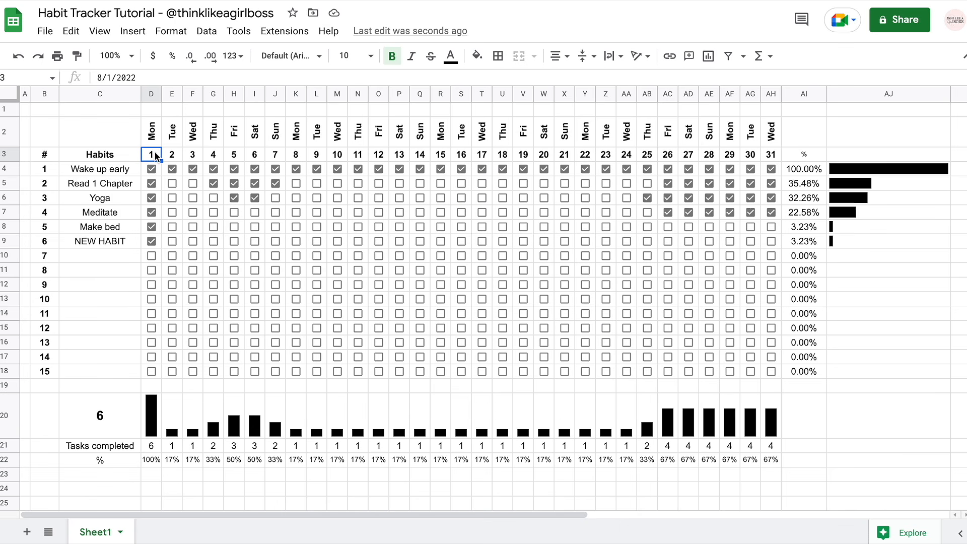
Test the start date in D3 with 8/17/2022 and 8/8/2022, and leave it set to 8/7/2022
{"action": "double_click", "coordinate": [155, 157]}
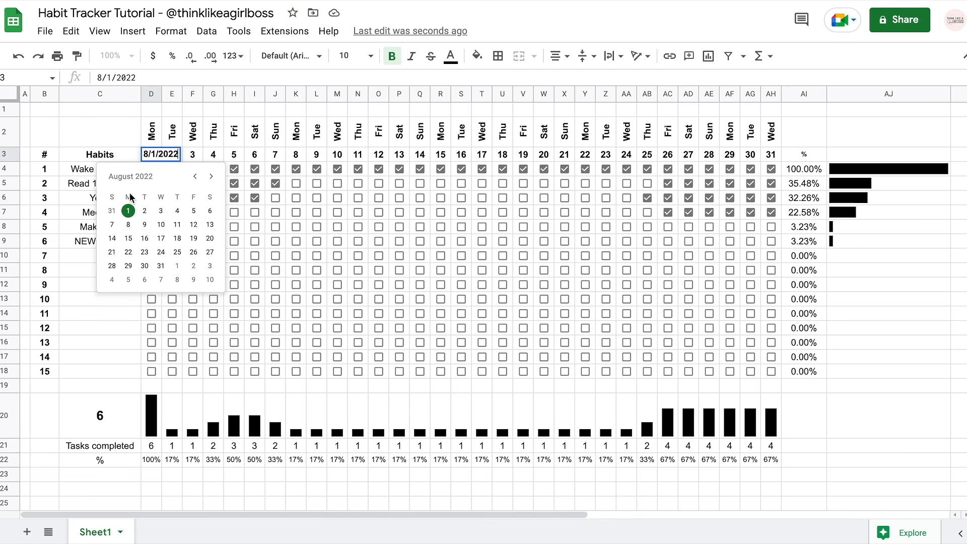
{"action": "left_click", "coordinate": [158, 235]}
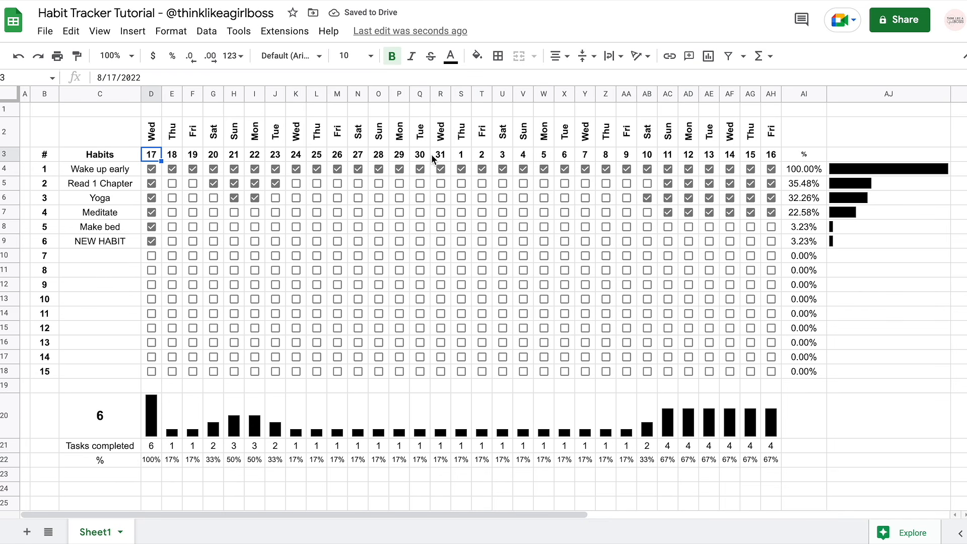
{"action": "double_click", "coordinate": [153, 157]}
{"action": "left_click", "coordinate": [128, 224]}
{"action": "double_click", "coordinate": [154, 153]}
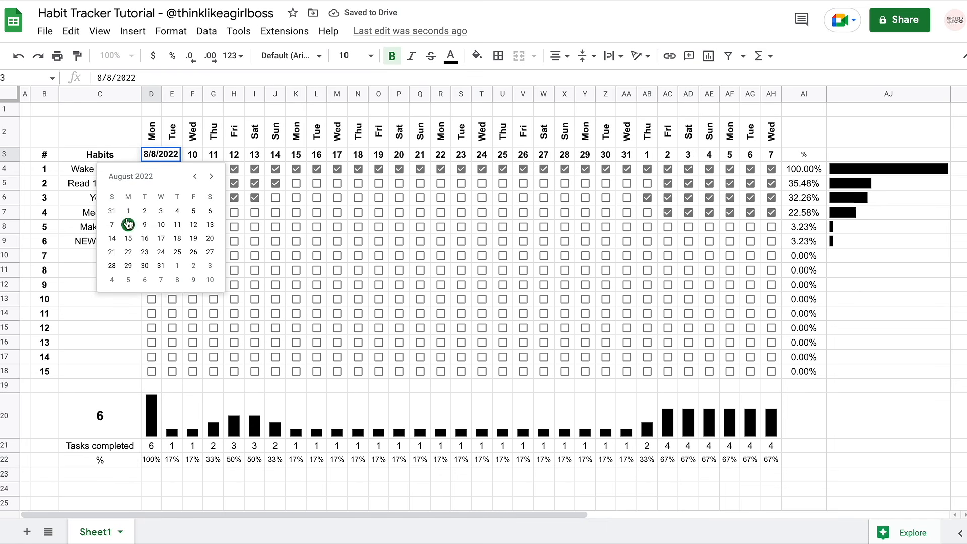
{"action": "left_click", "coordinate": [112, 224]}
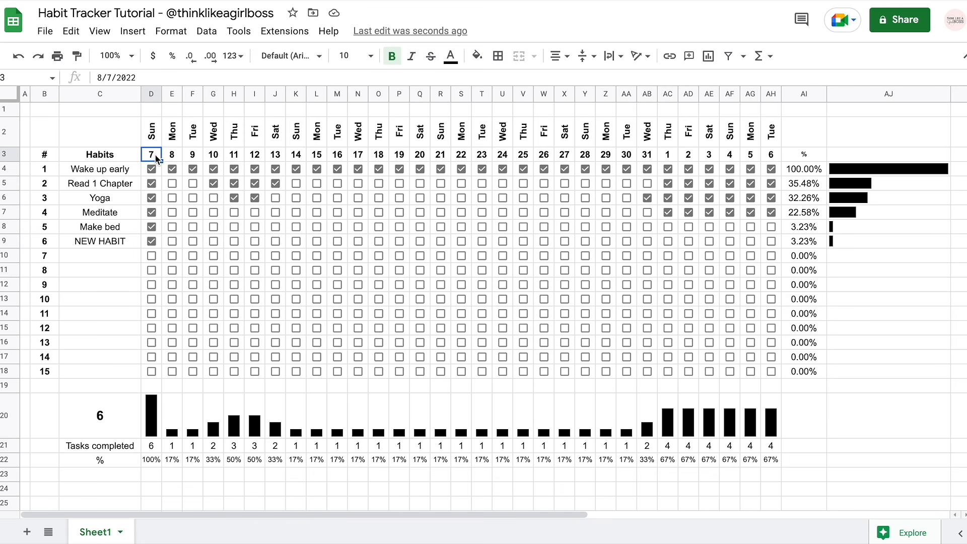
Review the weekday reference formulas in row 2 and the dates in row 3 across D2:AH3
{"action": "left_click", "coordinate": [152, 132]}
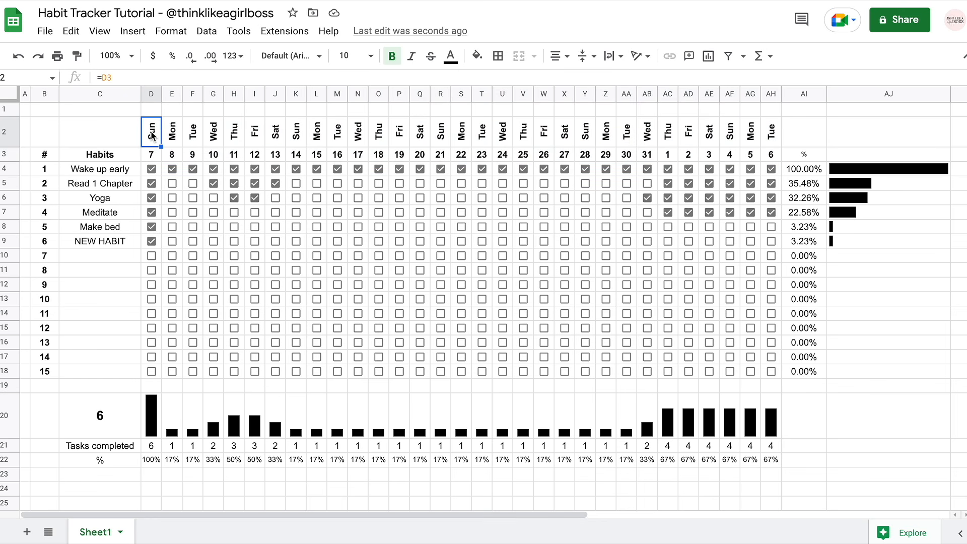
{"action": "left_click", "coordinate": [155, 155]}
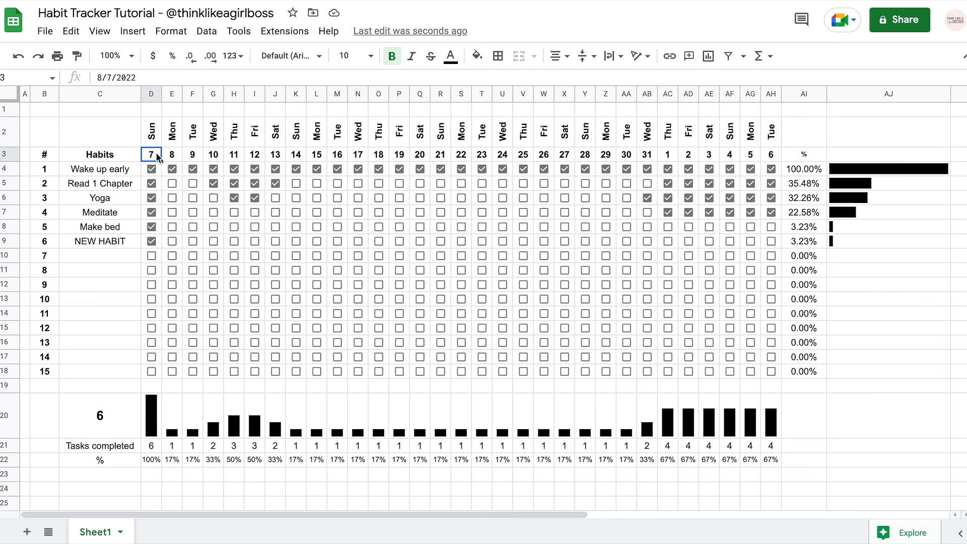
{"action": "left_click_drag", "start_coordinate": [157, 157], "coordinate": [768, 146]}
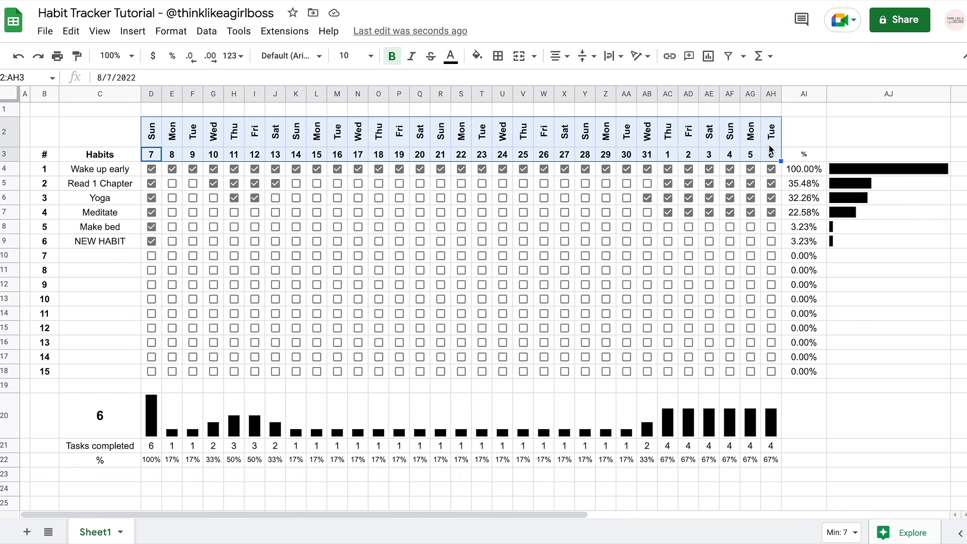
{"action": "left_click", "coordinate": [689, 139]}
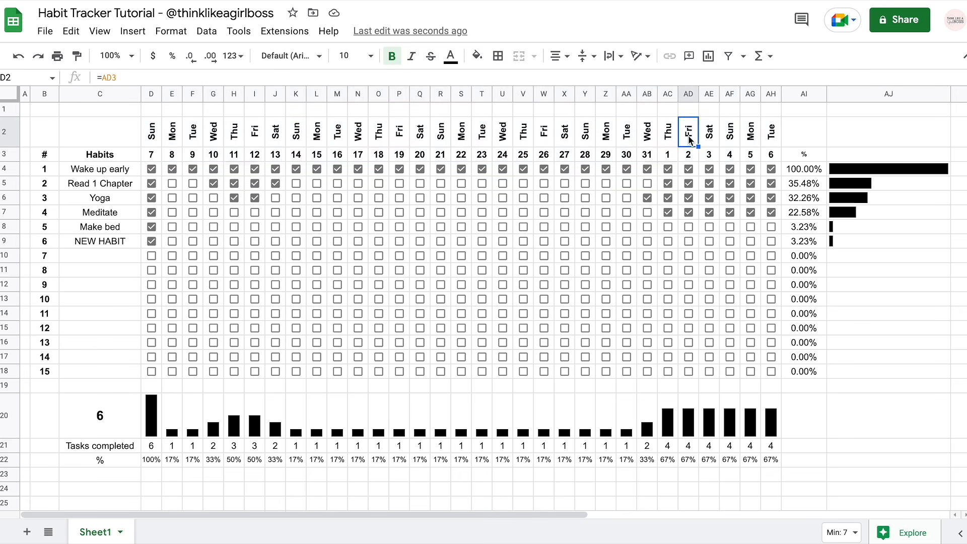
Review the COUNTIF completion percentage formula for Wake up early in AI4 without changing it
{"action": "scroll", "coordinate": [746, 156], "scroll_direction": "right", "scroll_amount": 1}
{"action": "left_click", "coordinate": [798, 170]}
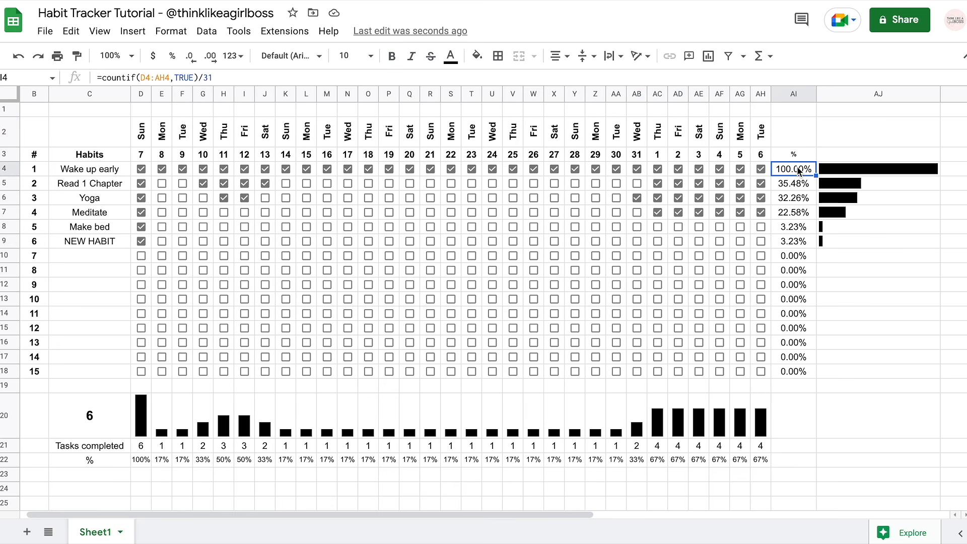
{"action": "left_click", "coordinate": [121, 79]}
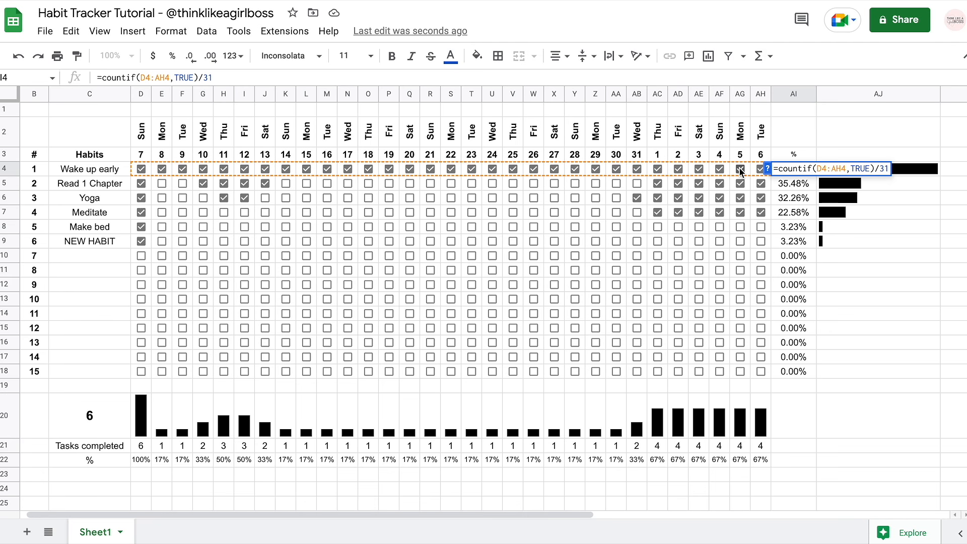
{"action": "key", "text": "Return"}
{"action": "key", "text": "Up"}
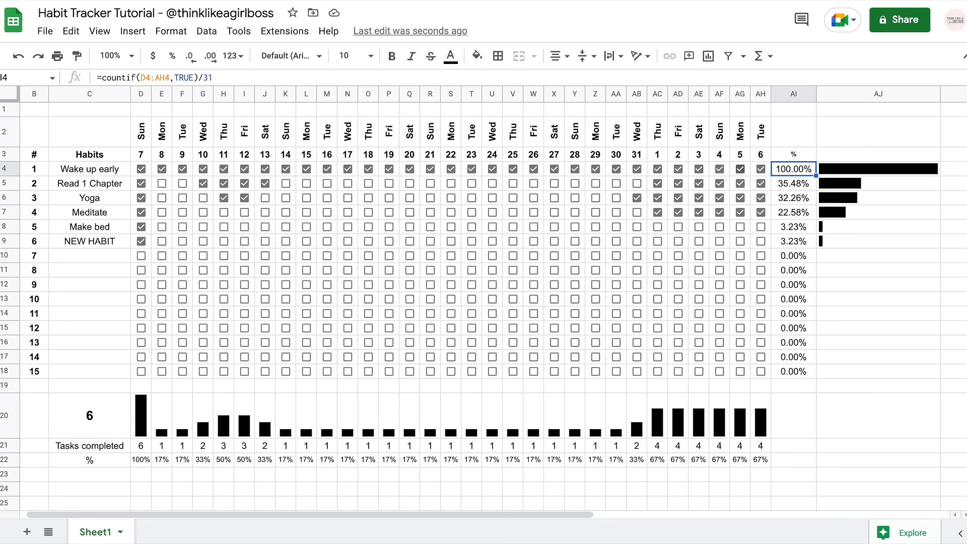
Clear the Wake up early checkboxes in AG4 and AH4 and check the percentage in AI4
{"action": "left_click", "coordinate": [761, 169]}
{"action": "left_click", "coordinate": [740, 169]}
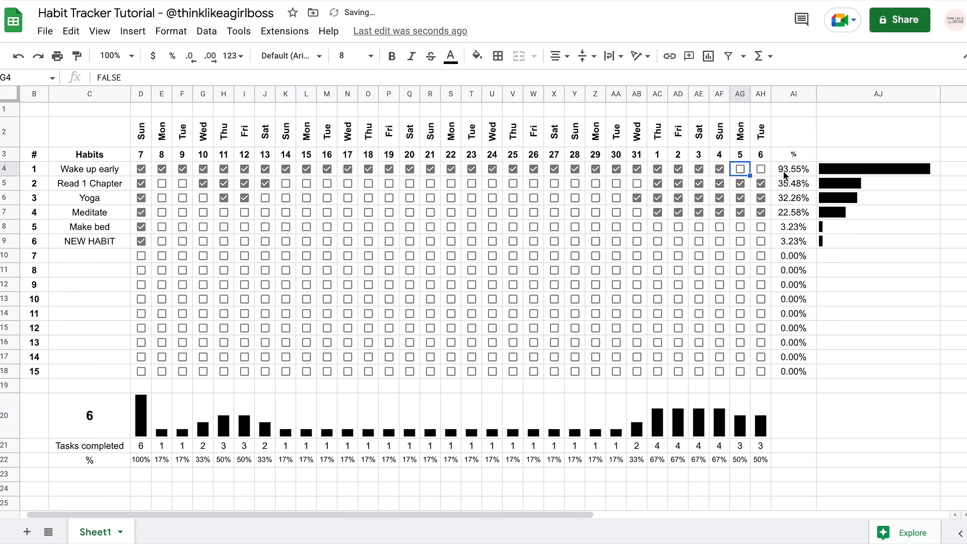
{"action": "left_click", "coordinate": [783, 172]}
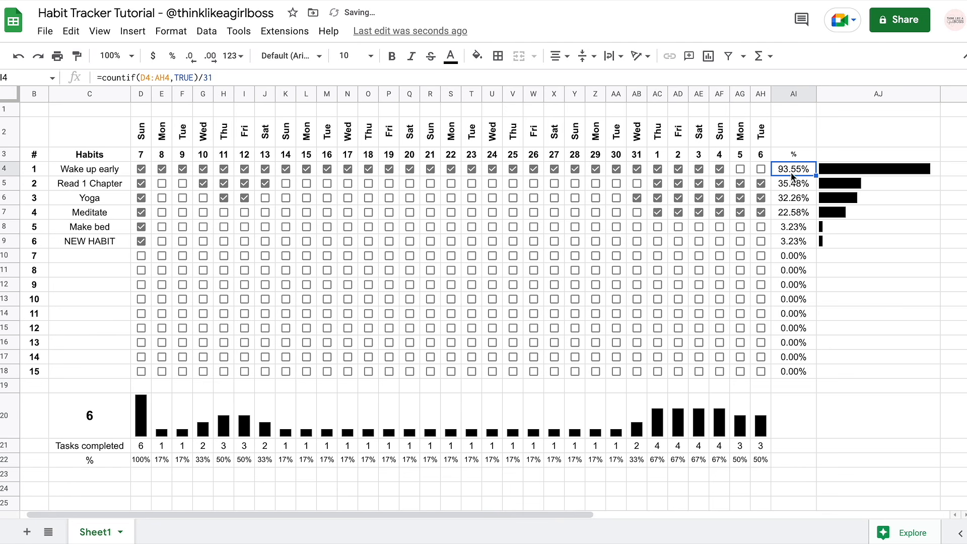
Review the bar sparkline formula for Wake up early in AJ4
{"action": "left_click", "coordinate": [834, 175]}
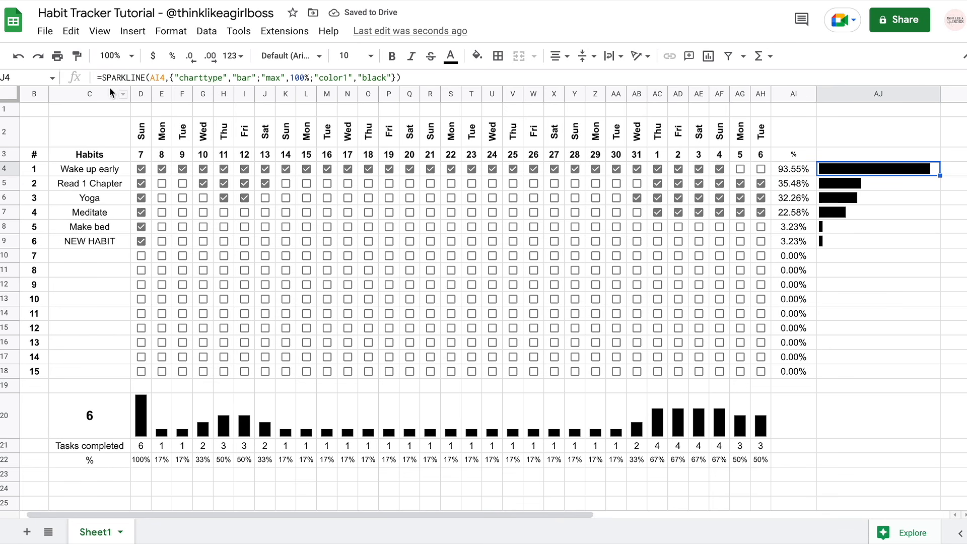
{"action": "left_click", "coordinate": [123, 82]}
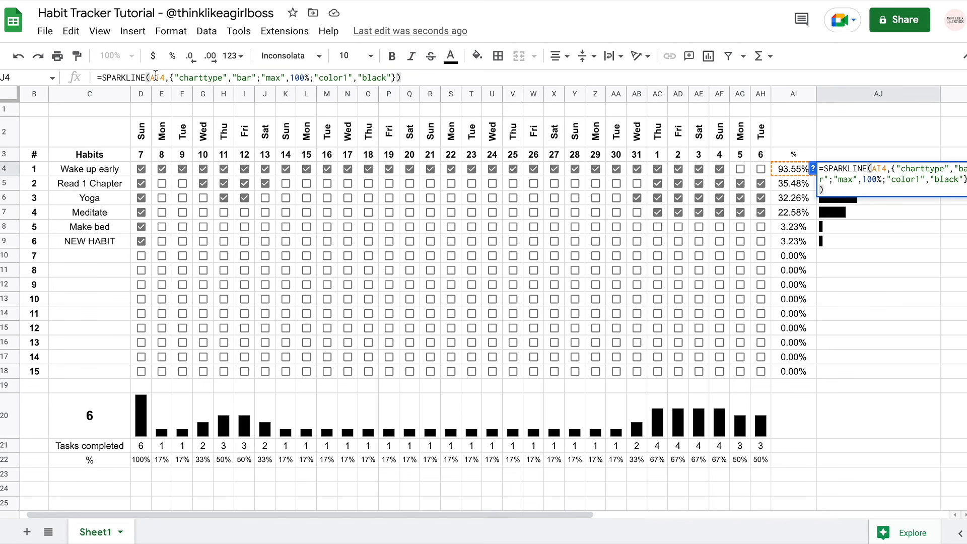
{"action": "key", "text": "Escape"}
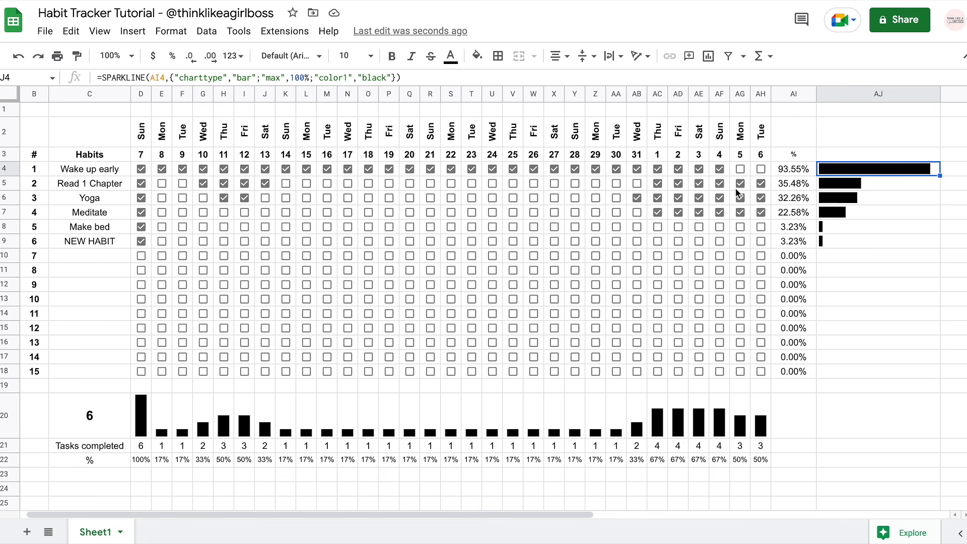
Review the COUNTA habit count formula in C20 and the habit range C4:C18 it covers
{"action": "scroll", "coordinate": [551, 423], "scroll_direction": "down", "scroll_amount": 3}
{"action": "scroll", "coordinate": [552, 423], "scroll_direction": "up", "scroll_amount": 3}
{"action": "left_click", "coordinate": [117, 401]}
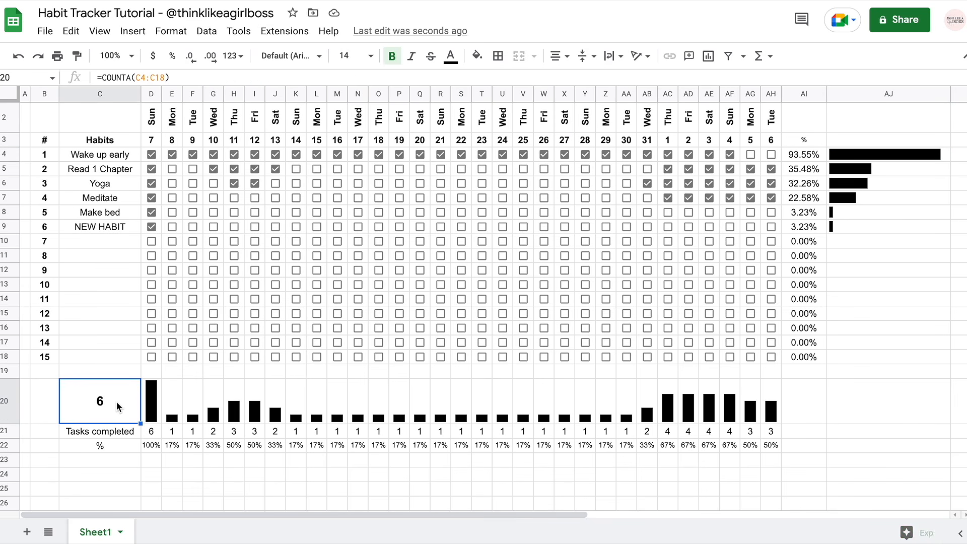
{"action": "left_click_drag", "start_coordinate": [102, 154], "coordinate": [101, 357]}
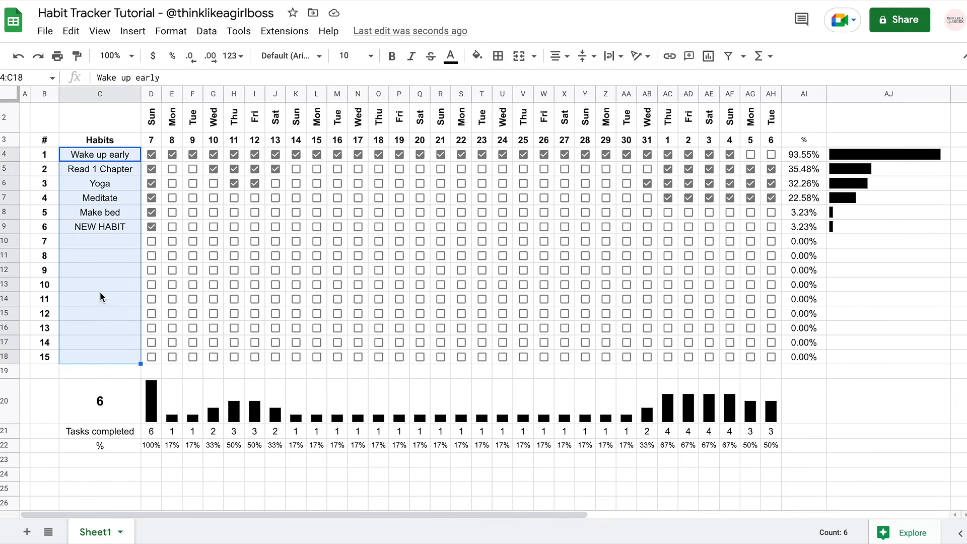
{"action": "left_click", "coordinate": [95, 229]}
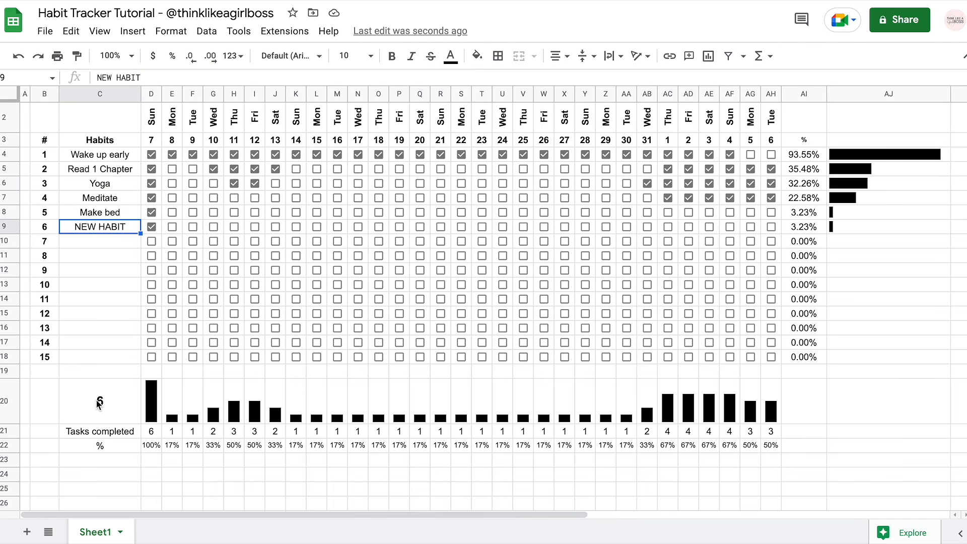
Review the tasks completed formula in D21 and the daily percentage formula in D22
{"action": "left_click", "coordinate": [155, 435]}
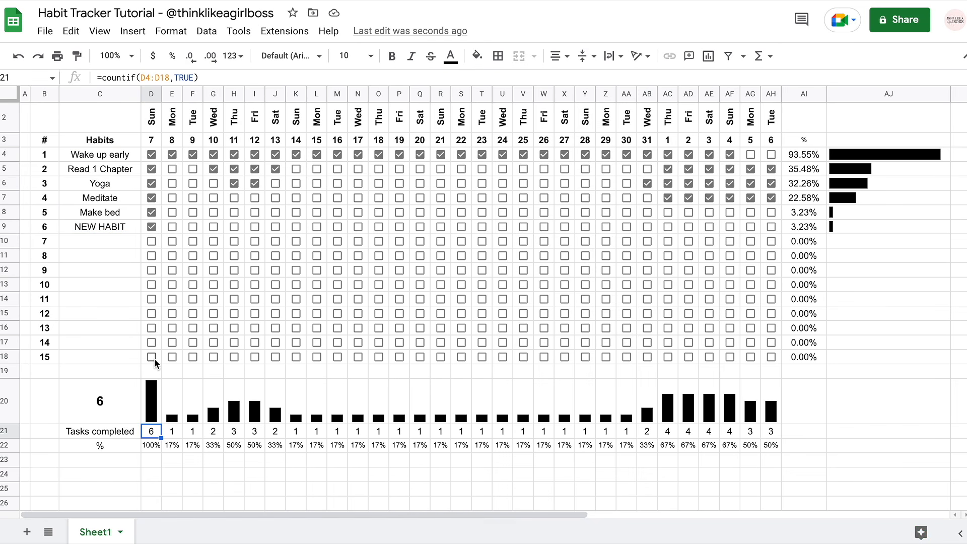
{"action": "left_click", "coordinate": [150, 448]}
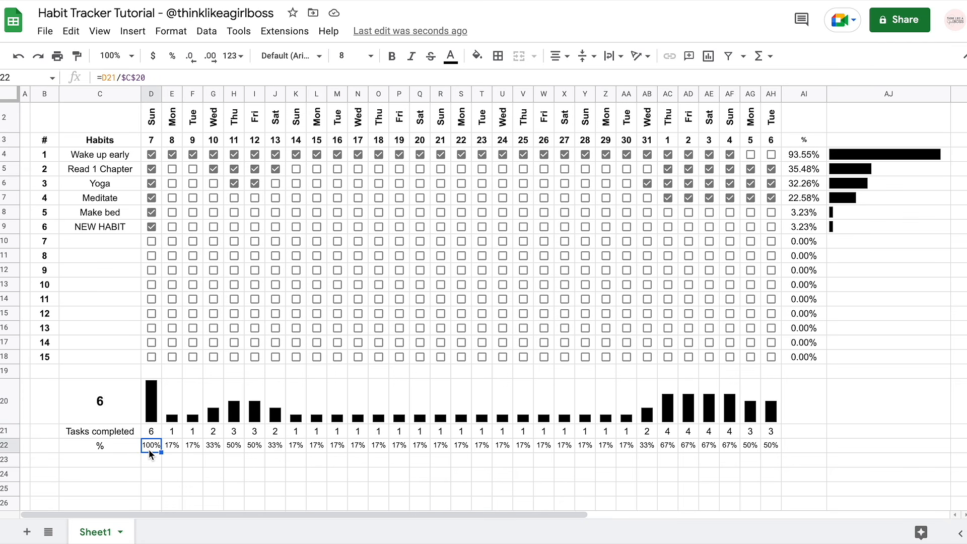
{"action": "key", "text": "Return"}
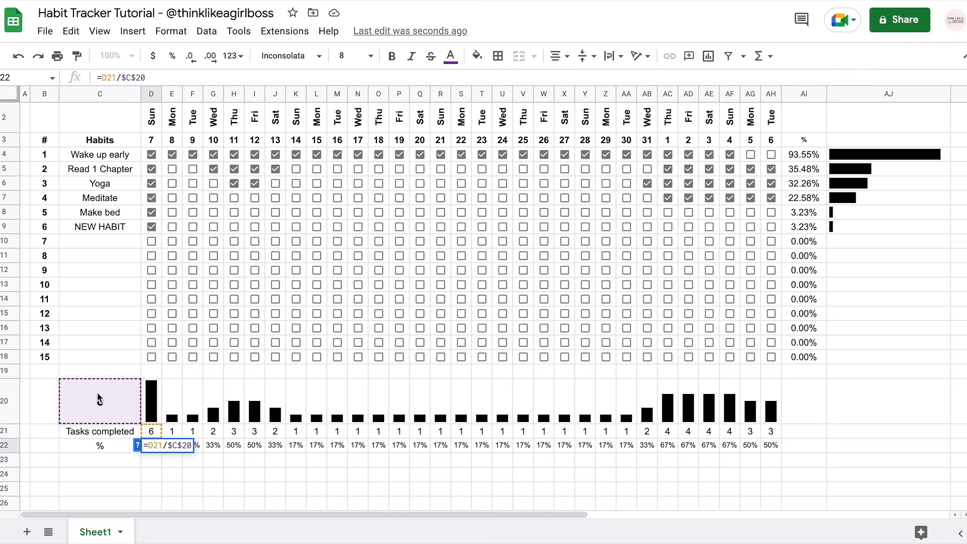
Test the D20 column sparkline by clearing and rechecking D8 and D9, reviewing its formula in between
{"action": "left_click", "coordinate": [151, 226]}
{"action": "left_click", "coordinate": [152, 211]}
{"action": "left_click", "coordinate": [151, 407]}
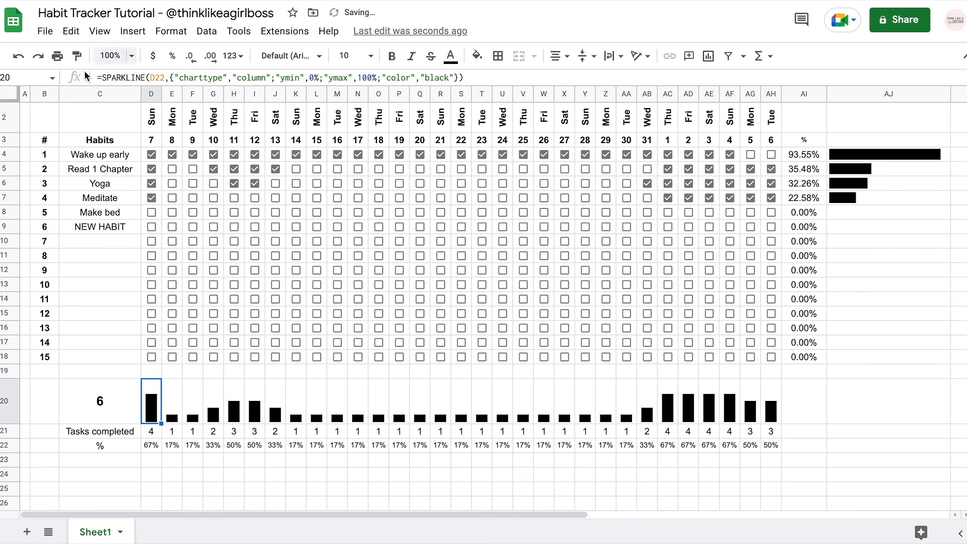
{"action": "left_click", "coordinate": [160, 80]}
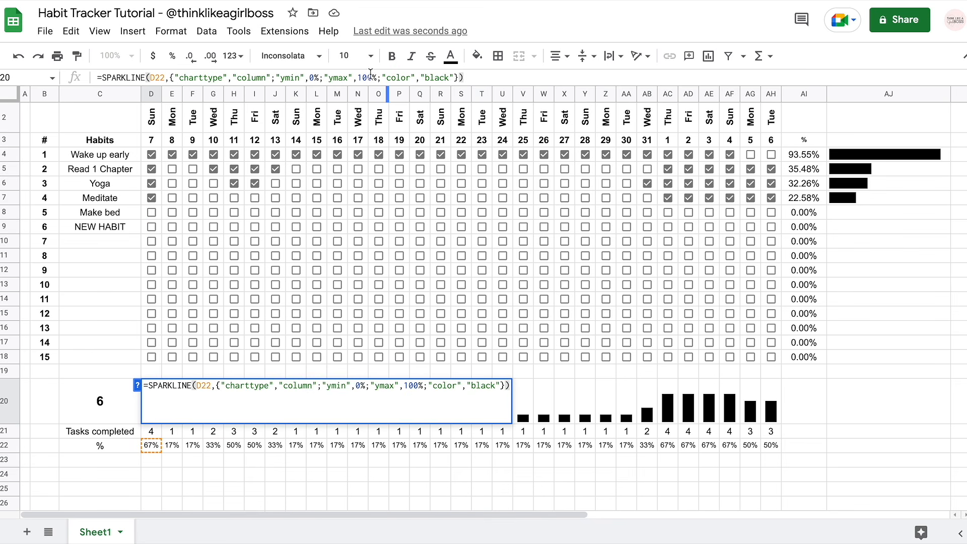
{"action": "key", "text": "Escape"}
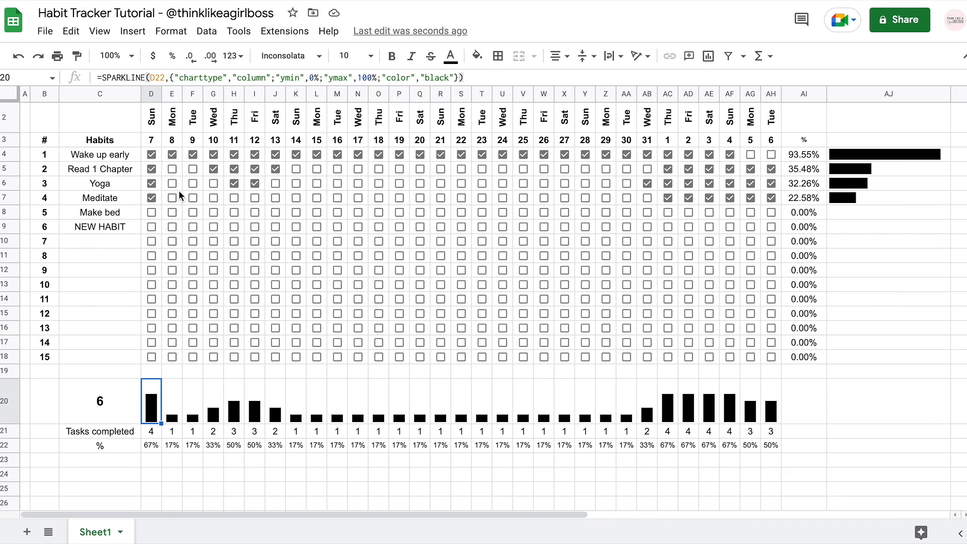
{"action": "left_click", "coordinate": [152, 212]}
{"action": "left_click", "coordinate": [151, 227]}
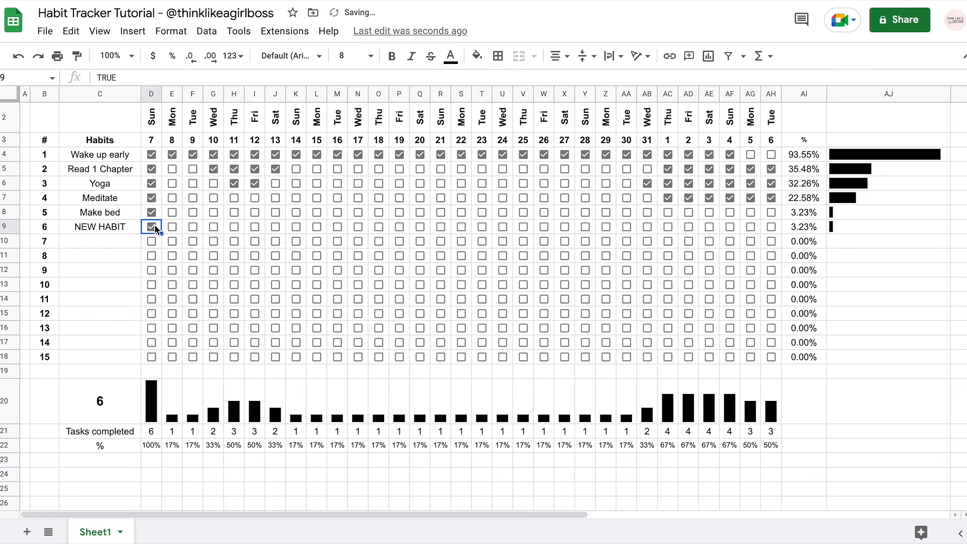
Mark Meditate as done in F7, G7 and H7, and select the Make bed cell G8
{"action": "left_click", "coordinate": [194, 197]}
{"action": "left_click", "coordinate": [213, 197]}
{"action": "left_click", "coordinate": [234, 198]}
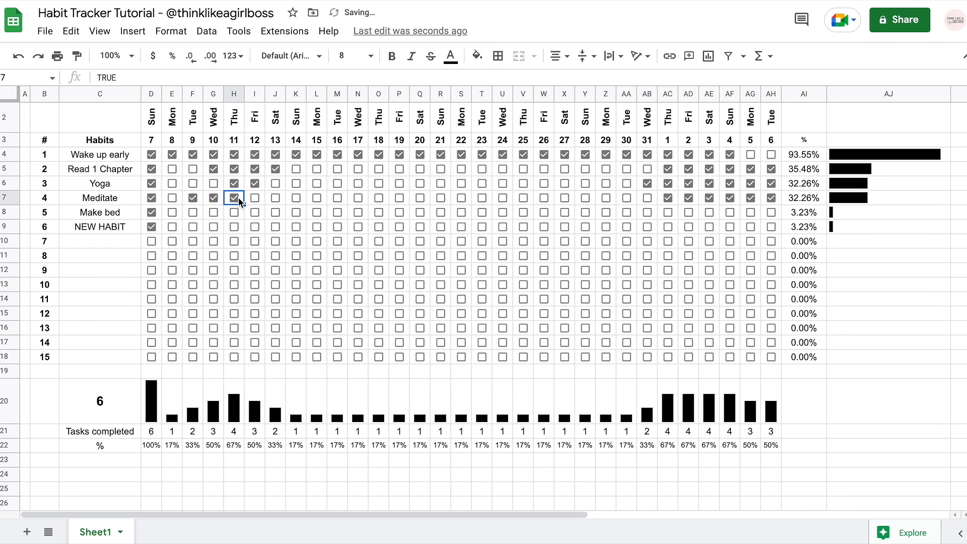
{"action": "scroll", "coordinate": [214, 230], "scroll_direction": "up", "scroll_amount": 1}
{"action": "left_click", "coordinate": [214, 231]}
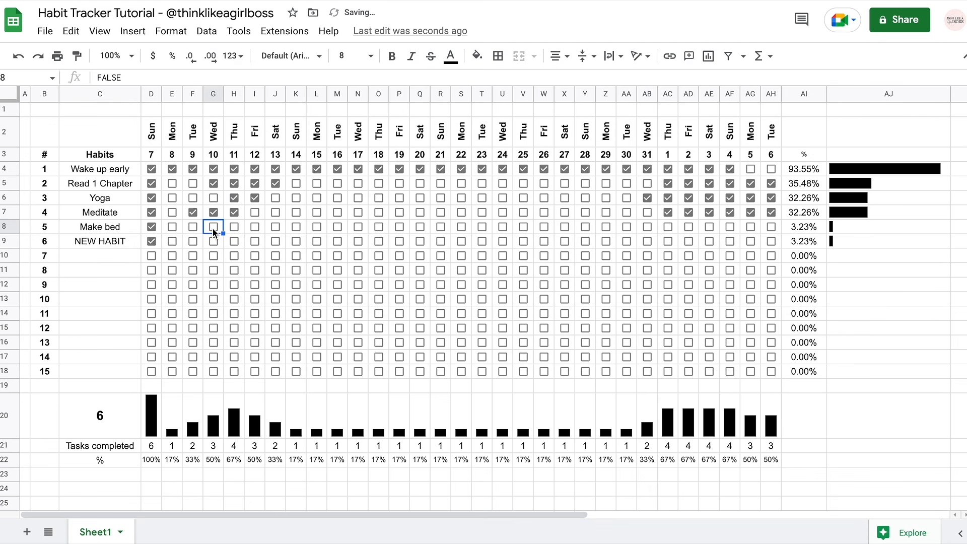
Delete the unused empty columns AL through AS
{"action": "scroll", "coordinate": [212, 227], "scroll_direction": "right", "scroll_amount": 6}
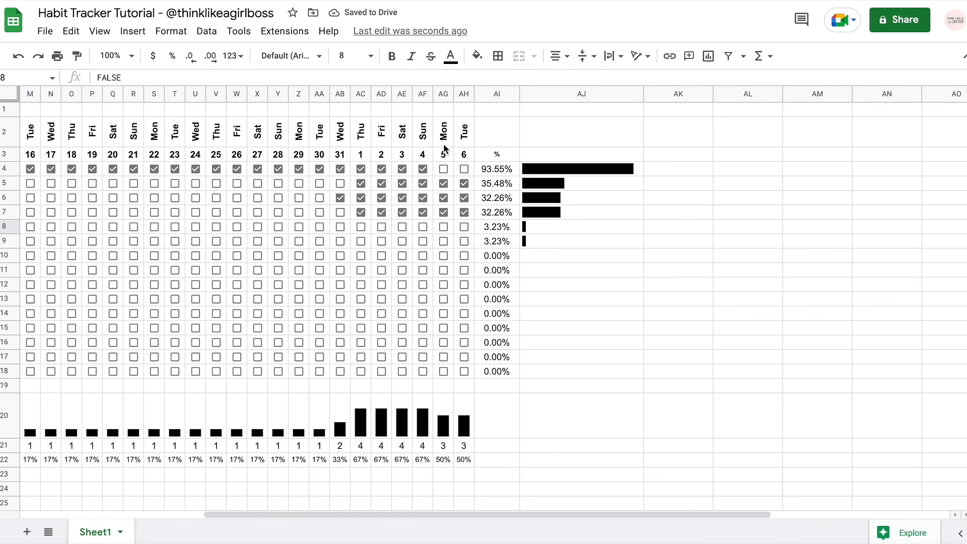
{"action": "left_click", "coordinate": [730, 96]}
{"action": "scroll", "coordinate": [891, 90], "scroll_direction": "right", "scroll_amount": 7}
{"action": "left_click", "coordinate": [908, 96], "text": "shift"}
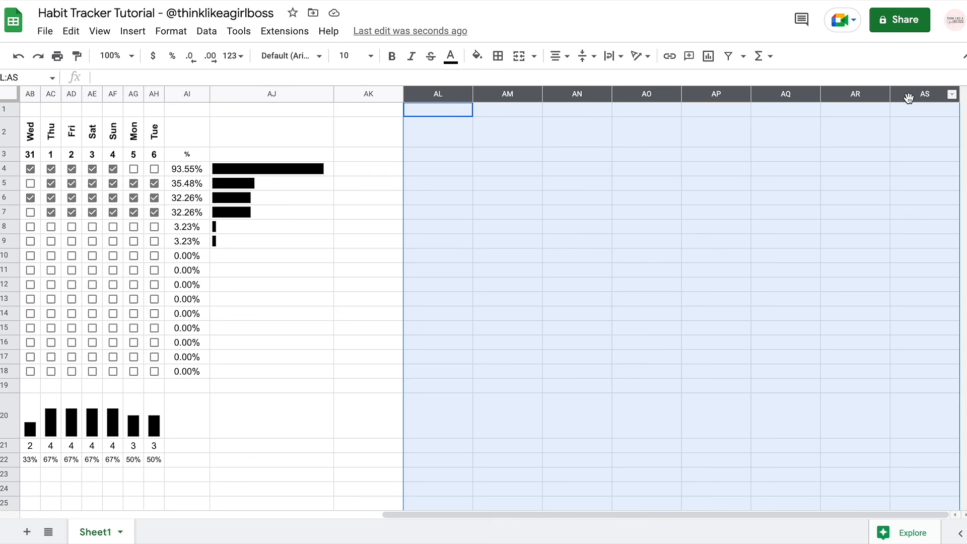
{"action": "right_click", "coordinate": [909, 98]}
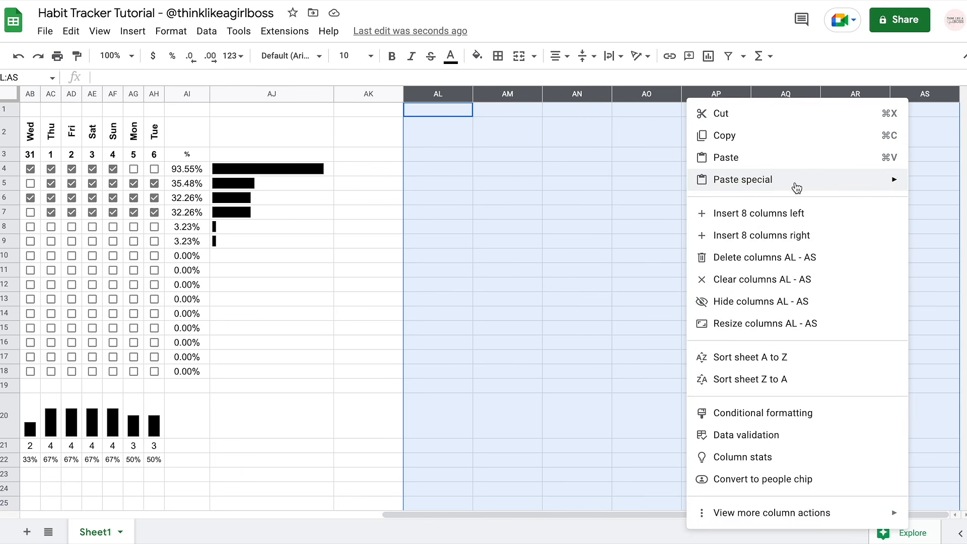
{"action": "left_click", "coordinate": [853, 261]}
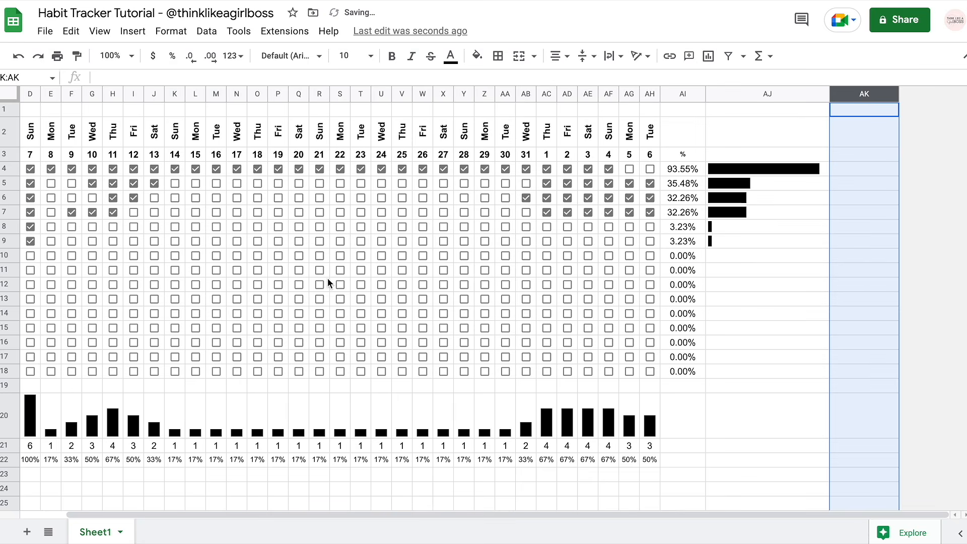
Delete the unused empty rows 27 through 1000 below the tracker
{"action": "scroll", "coordinate": [327, 278], "scroll_direction": "left", "scroll_amount": 3}
{"action": "scroll", "coordinate": [327, 278], "scroll_direction": "down", "scroll_amount": 5}
{"action": "scroll", "coordinate": [327, 278], "scroll_direction": "down", "scroll_amount": 1}
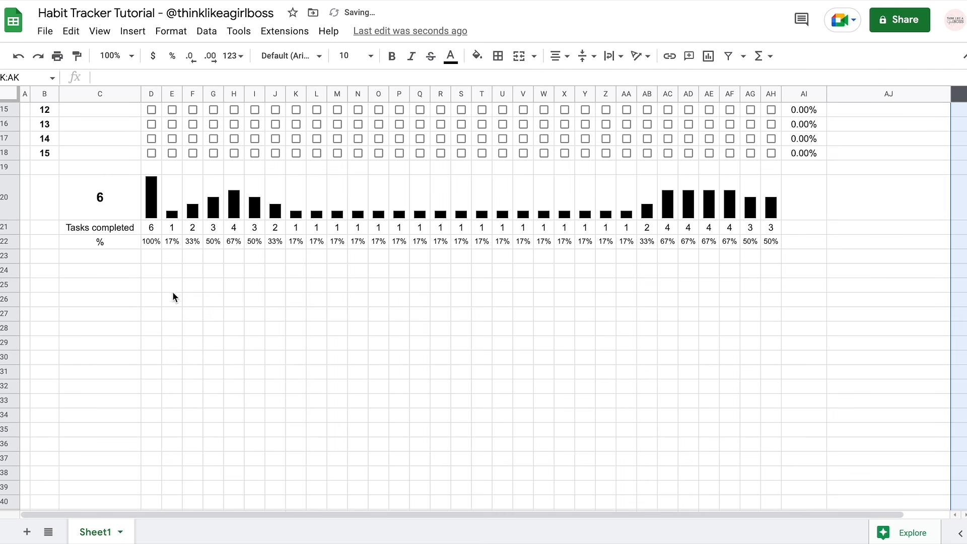
{"action": "left_click", "coordinate": [10, 270]}
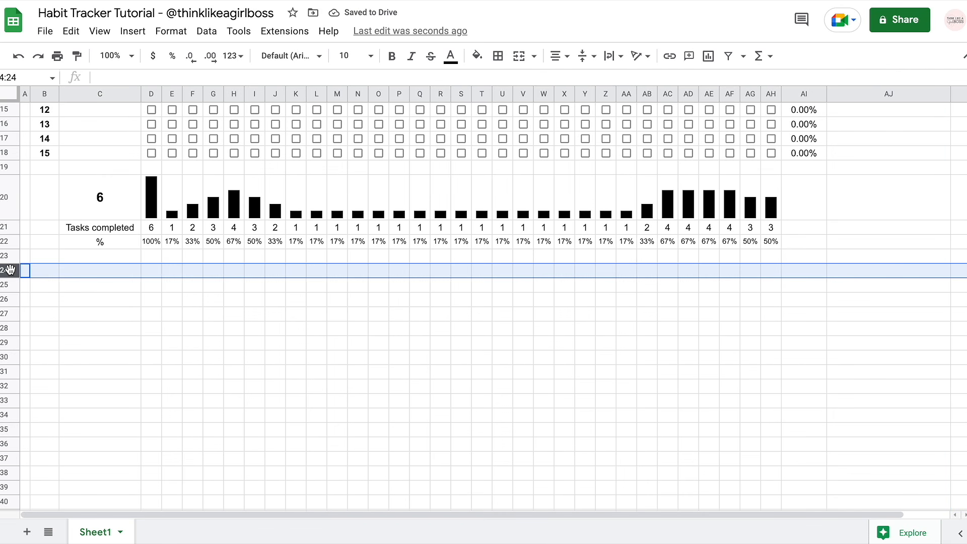
{"action": "left_click", "coordinate": [11, 313]}
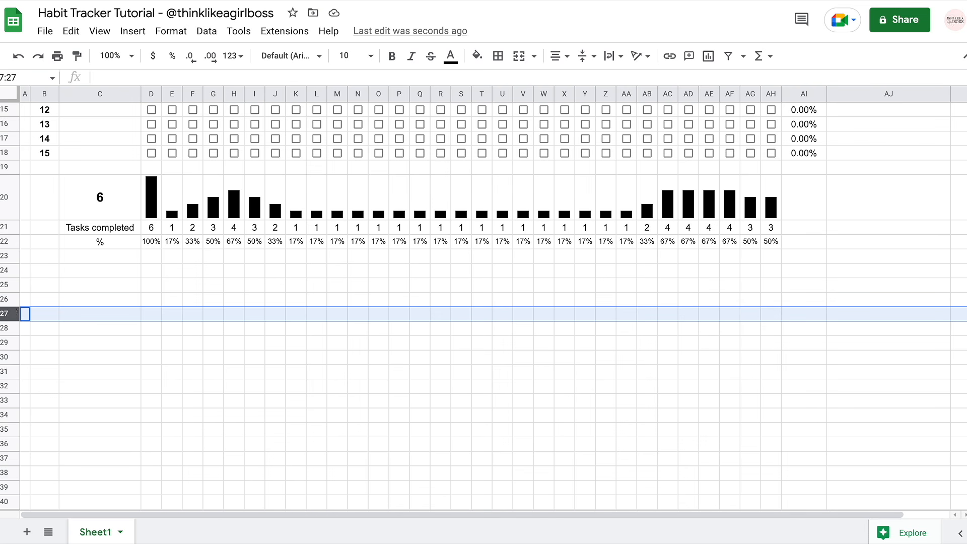
{"action": "key", "text": "ctrl+shift+Down"}
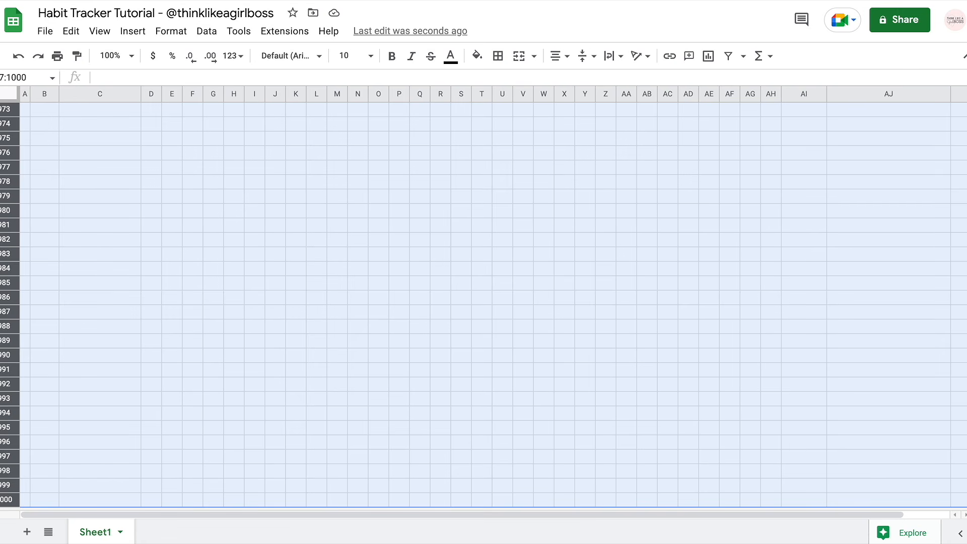
{"action": "right_click", "coordinate": [7, 321]}
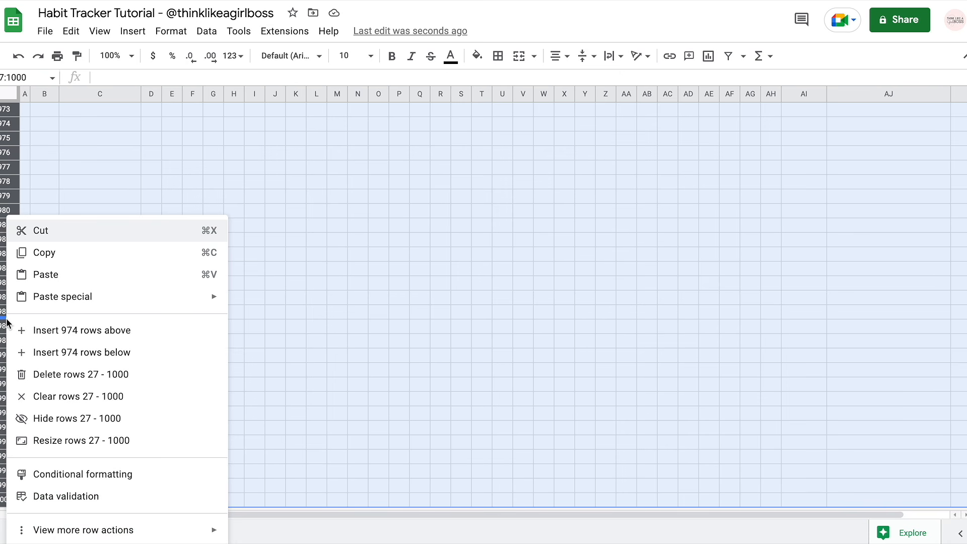
{"action": "left_click", "coordinate": [50, 371]}
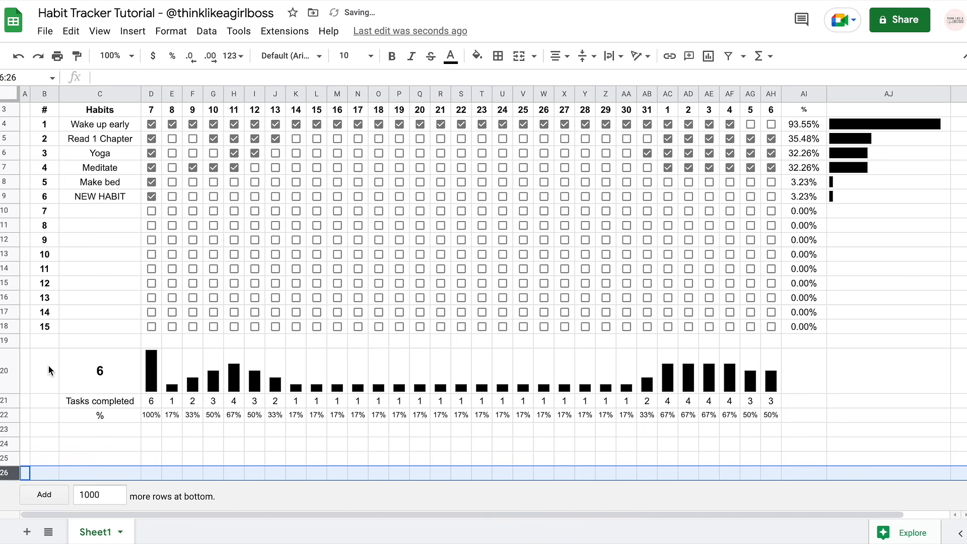
{"action": "left_click", "coordinate": [435, 243]}
{"action": "scroll", "coordinate": [434, 243], "scroll_direction": "left", "scroll_amount": 3}
{"action": "scroll", "coordinate": [435, 243], "scroll_direction": "down", "scroll_amount": 1}
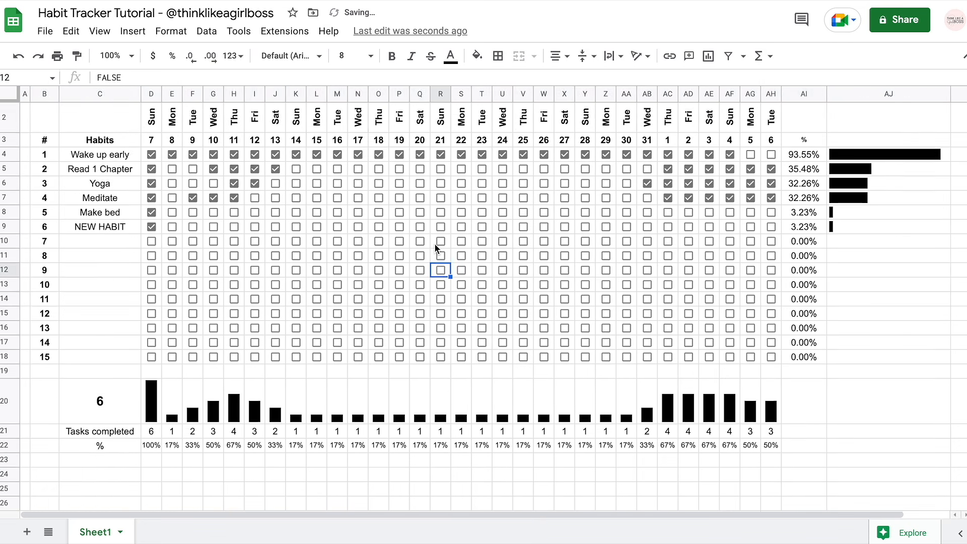
Hide the sheet's gridlines
{"action": "scroll", "coordinate": [434, 243], "scroll_direction": "up", "scroll_amount": 1}
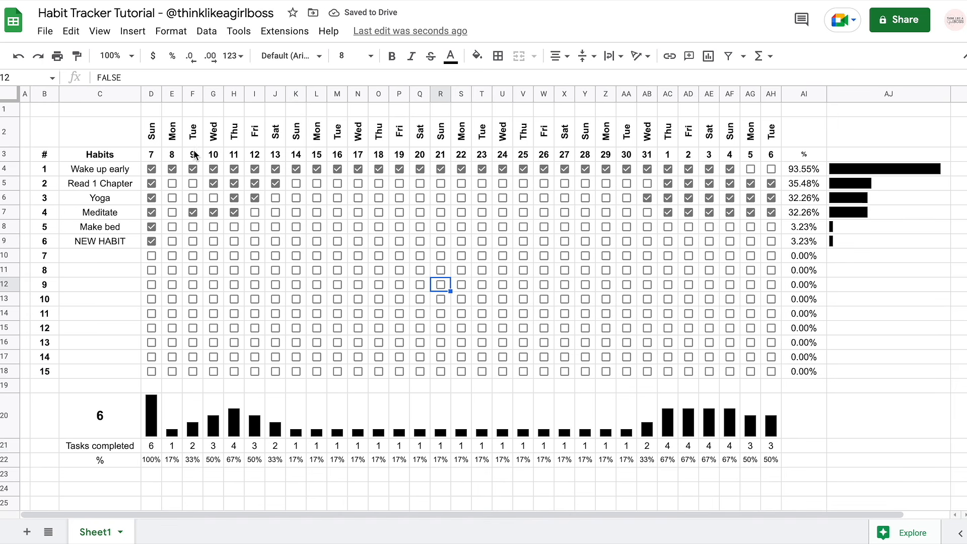
{"action": "left_click", "coordinate": [78, 138]}
{"action": "left_click", "coordinate": [99, 31]}
{"action": "left_click", "coordinate": [111, 288]}
{"action": "left_click_drag", "start_coordinate": [28, 110], "coordinate": [805, 437]}
{"action": "left_click", "coordinate": [892, 418]}
{"action": "scroll", "coordinate": [893, 418], "scroll_direction": "down", "scroll_amount": 1}
{"action": "scroll", "coordinate": [893, 418], "scroll_direction": "up", "scroll_amount": 1}
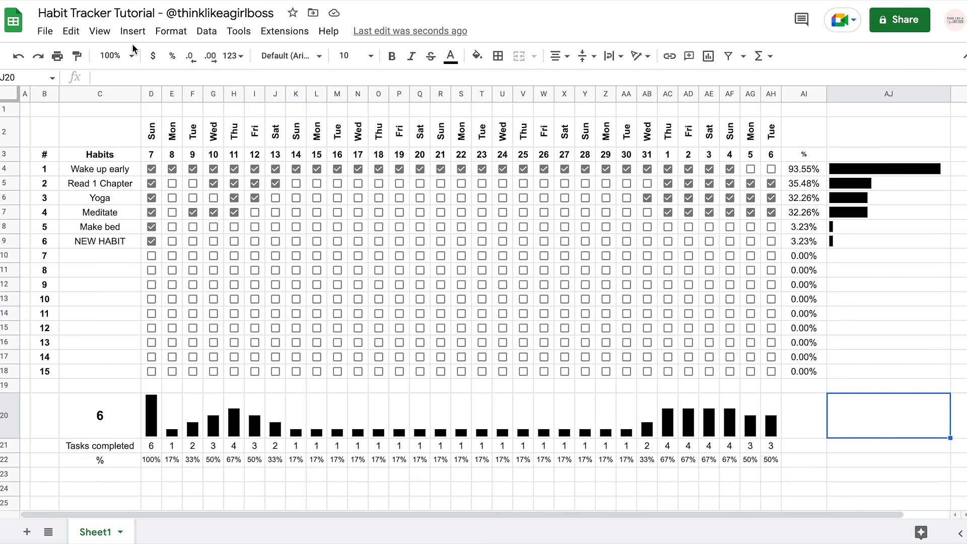
{"action": "left_click", "coordinate": [100, 32]}
{"action": "mouse_move", "coordinate": [132, 59]}
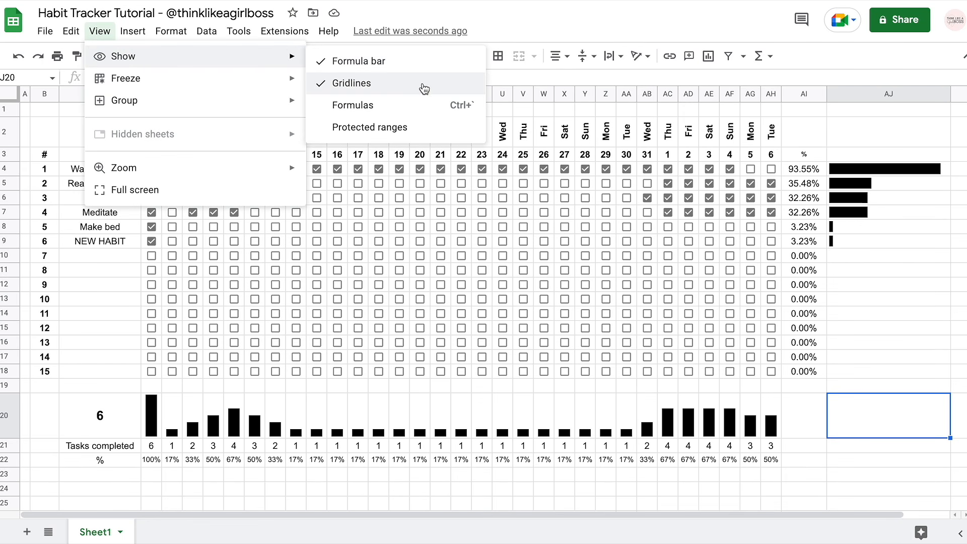
{"action": "left_click", "coordinate": [351, 83]}
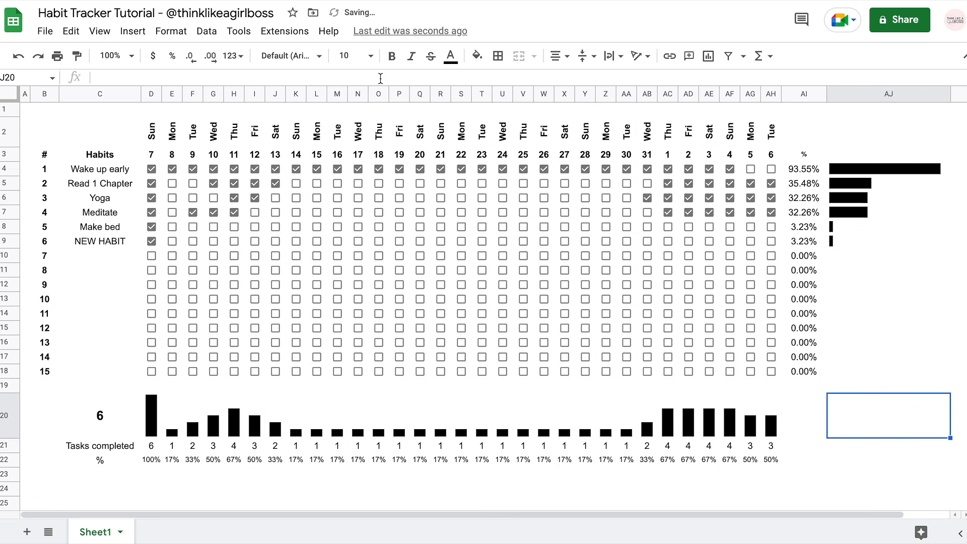
Apply very light gray inner borders to the tracker range B2:AJ22
{"action": "left_click", "coordinate": [43, 139]}
{"action": "left_click_drag", "start_coordinate": [43, 139], "coordinate": [884, 384]}
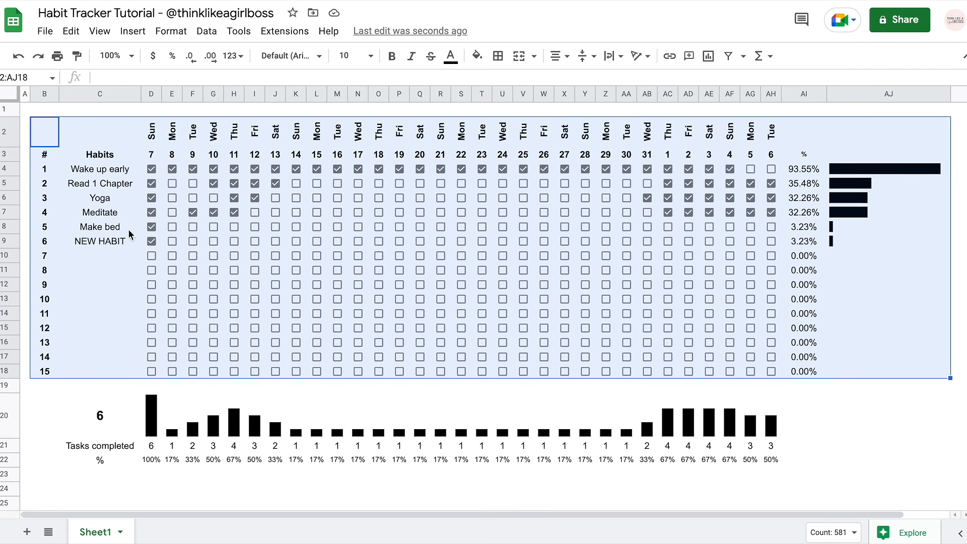
{"action": "left_click_drag", "start_coordinate": [41, 136], "coordinate": [889, 462]}
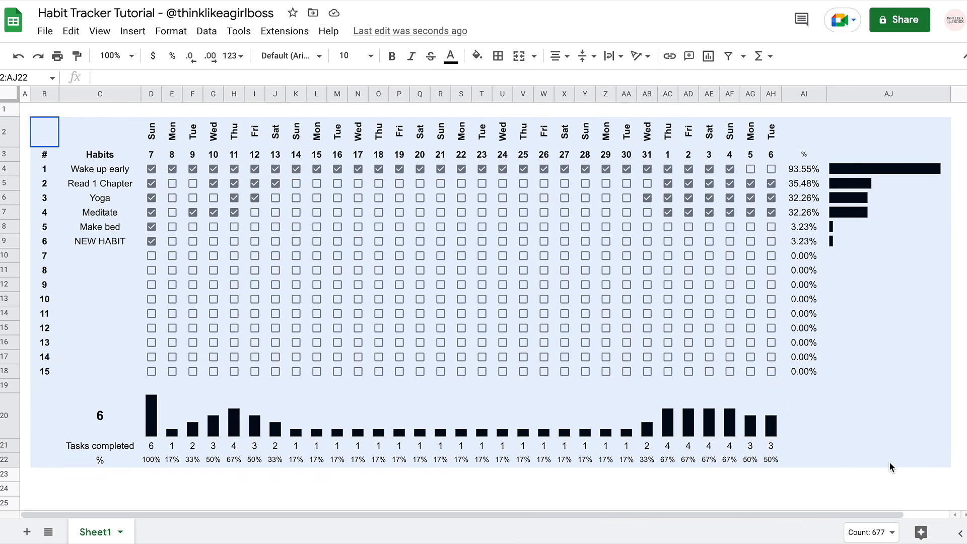
{"action": "left_click", "coordinate": [498, 56]}
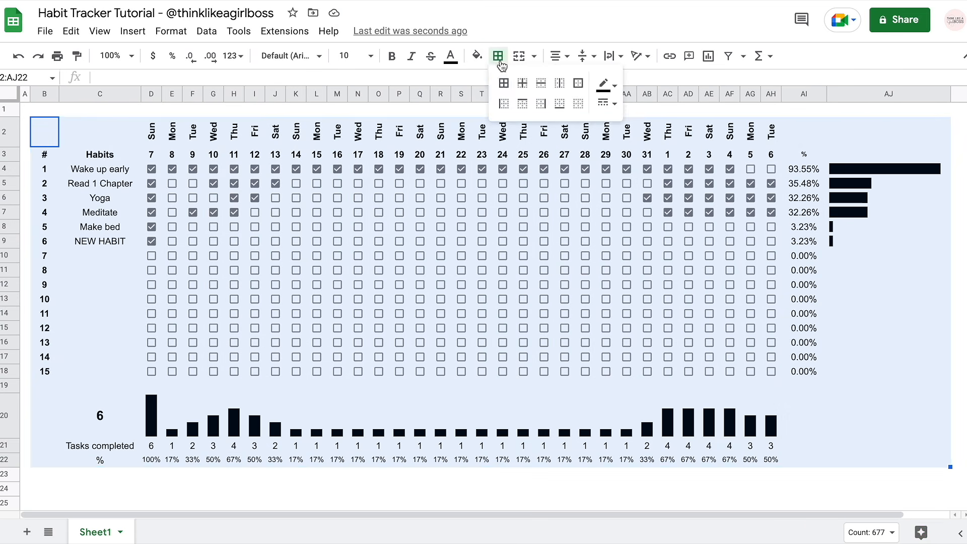
{"action": "left_click", "coordinate": [609, 85]}
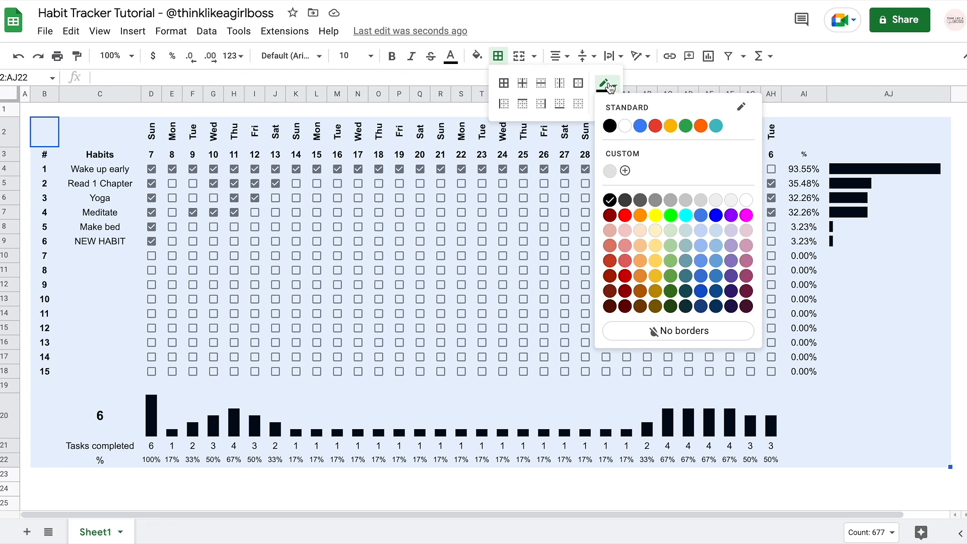
{"action": "left_click", "coordinate": [732, 202]}
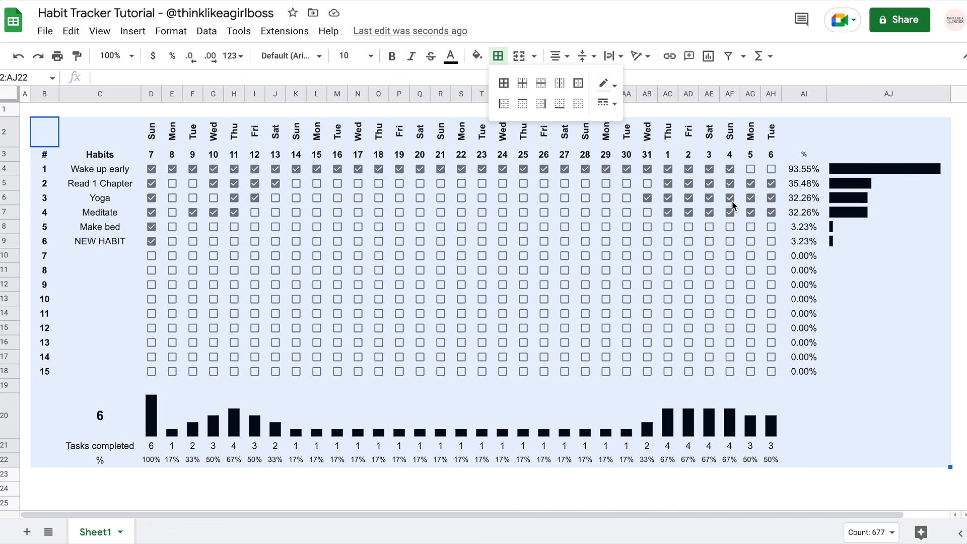
{"action": "left_click", "coordinate": [524, 87]}
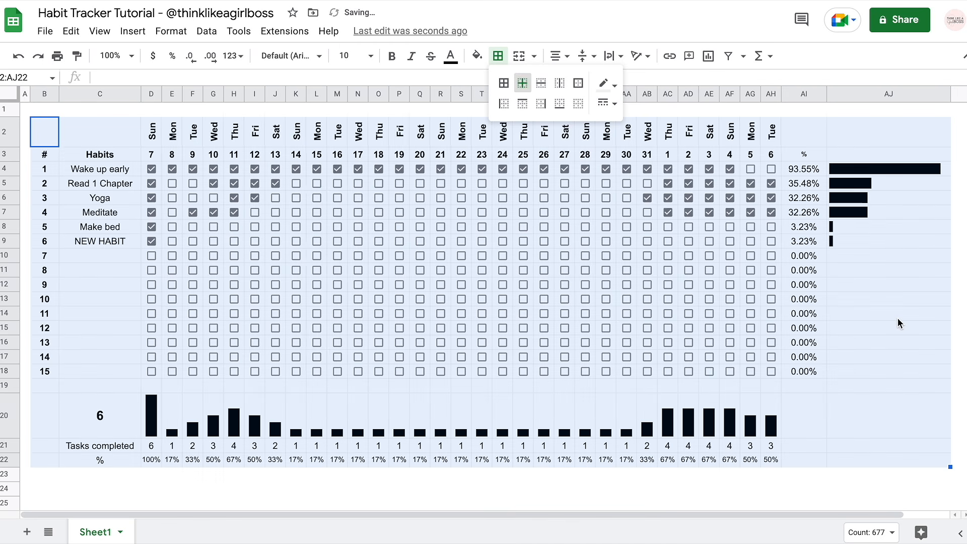
{"action": "left_click", "coordinate": [897, 318]}
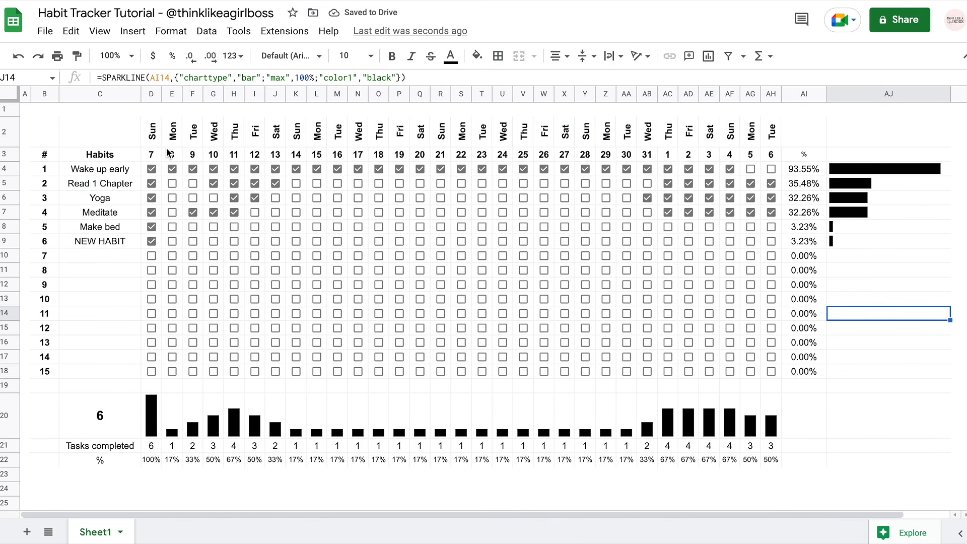
Apply a darker gray outer border around the tracker range B2:AJ22
{"action": "left_click_drag", "start_coordinate": [47, 132], "coordinate": [931, 464]}
{"action": "left_click", "coordinate": [497, 56]}
{"action": "left_click", "coordinate": [609, 85]}
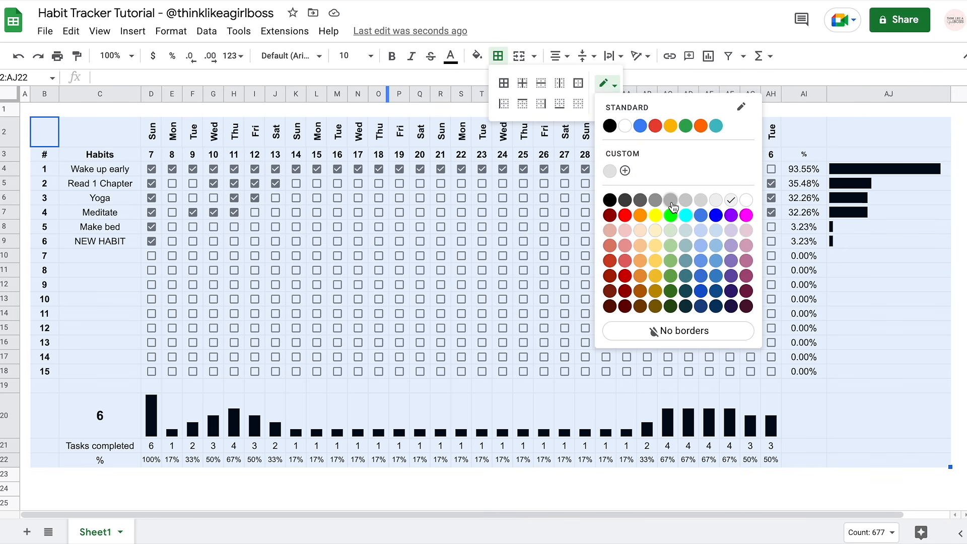
{"action": "left_click", "coordinate": [689, 204]}
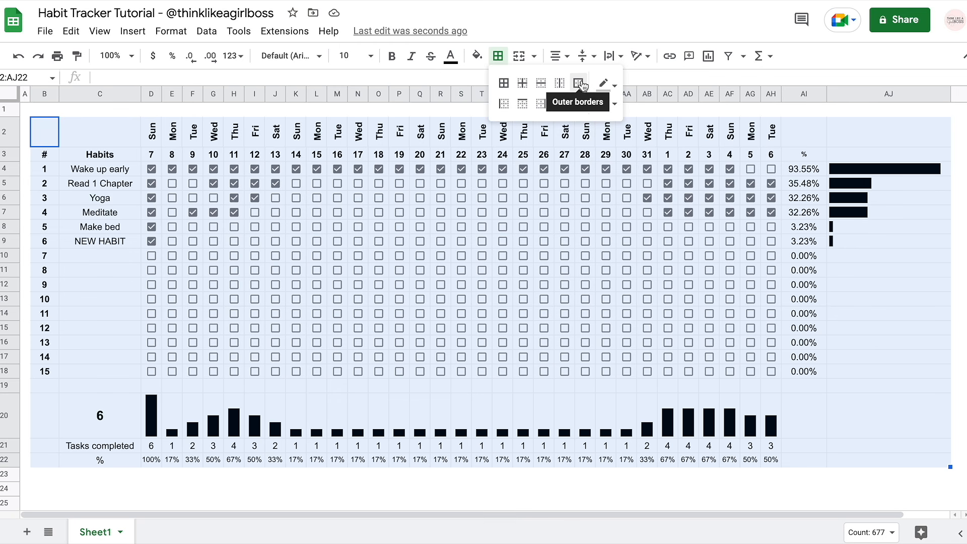
{"action": "left_click", "coordinate": [580, 84]}
{"action": "left_click", "coordinate": [861, 313]}
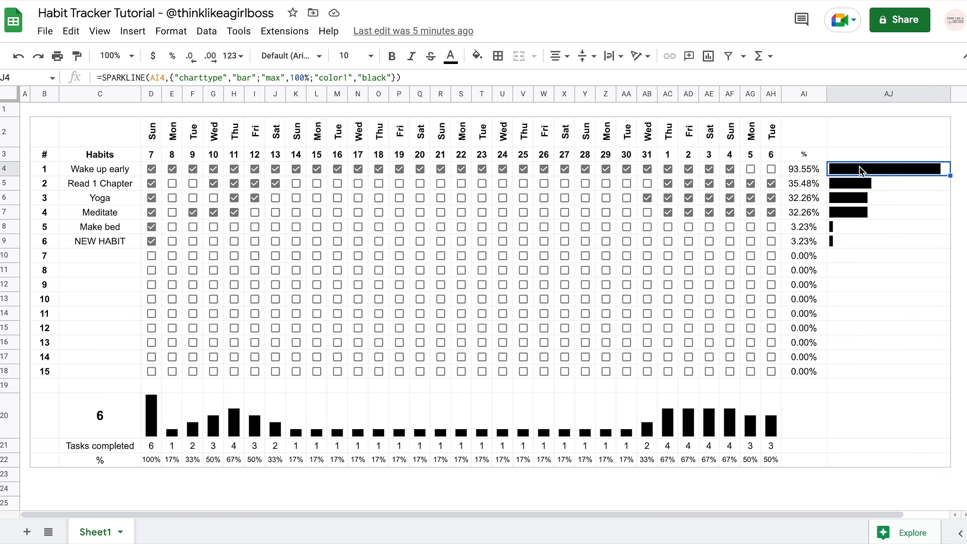
Try red as the bar color in the AJ4 sparkline formula, and replace it with #AF9CB1
{"action": "double_click", "coordinate": [388, 77]}
{"action": "type", "text": "red"}
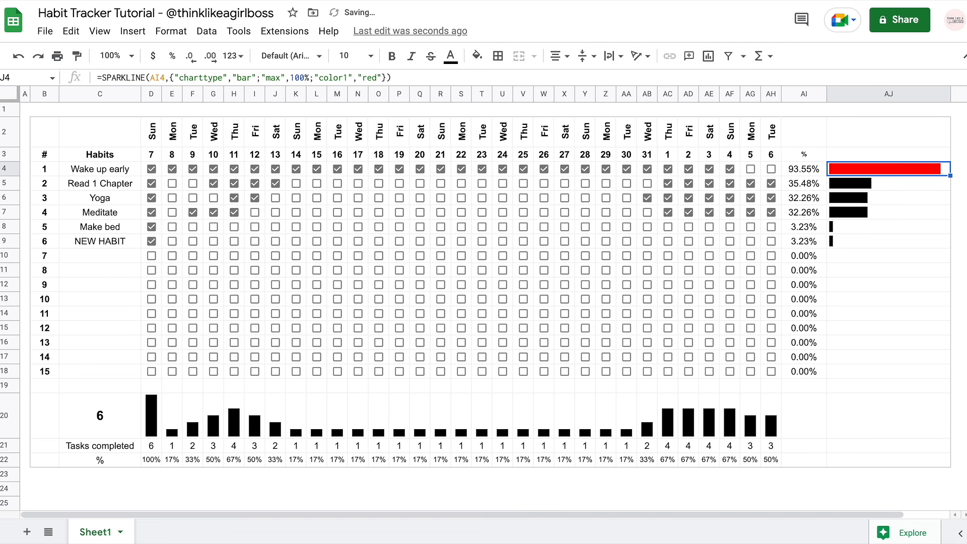
{"action": "double_click", "coordinate": [374, 78]}
{"action": "type", "text": "#AF9CB1"}
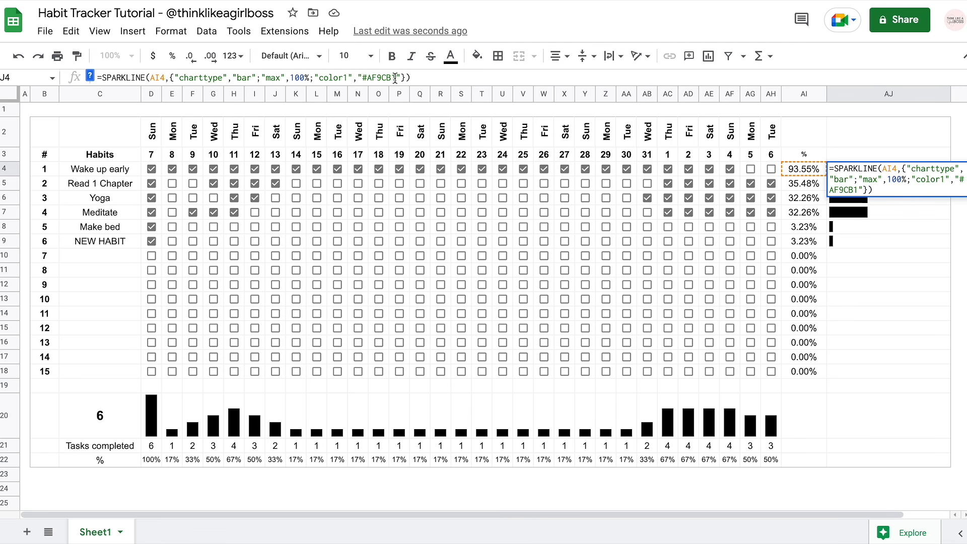
{"action": "left_click_drag", "start_coordinate": [395, 78], "coordinate": [359, 78]}
{"action": "key", "text": "ctrl+c"}
{"action": "key", "text": "BackSpace"}
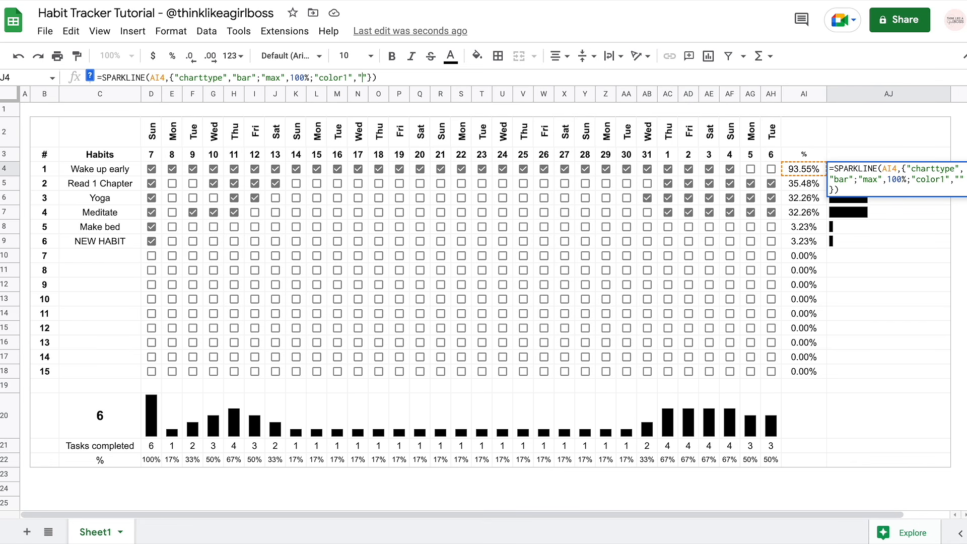
{"action": "key", "text": "ctrl+v"}
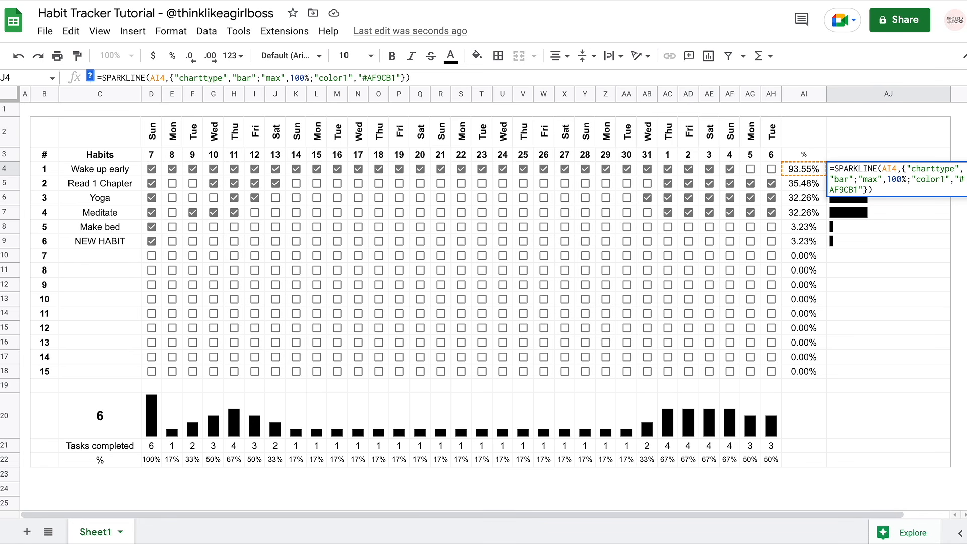
{"action": "key", "text": "Return"}
{"action": "key", "text": "Down"}
{"action": "key", "text": "Up"}
{"action": "key", "text": "Up"}
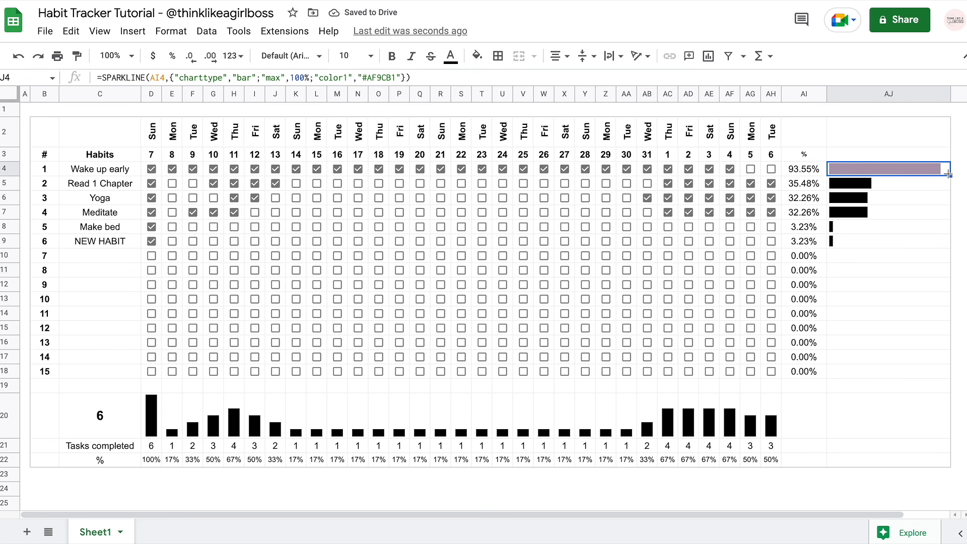
Fill the recolored AJ4 progress bar formula down through AJ18
{"action": "left_click_drag", "start_coordinate": [948, 175], "coordinate": [920, 372]}
{"action": "left_click", "coordinate": [898, 256]}
{"action": "left_click", "coordinate": [884, 201]}
{"action": "left_click", "coordinate": [880, 254]}
{"action": "left_click", "coordinate": [882, 270]}
Change the D20 column sparkline from black to the progress bars' purple and fill the formula across to AH20
{"action": "left_click", "coordinate": [151, 428]}
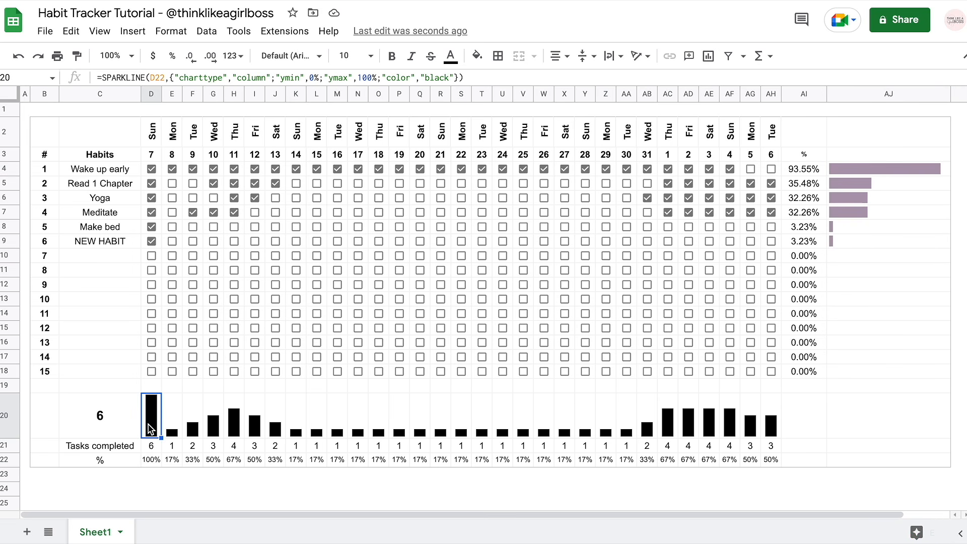
{"action": "double_click", "coordinate": [450, 77]}
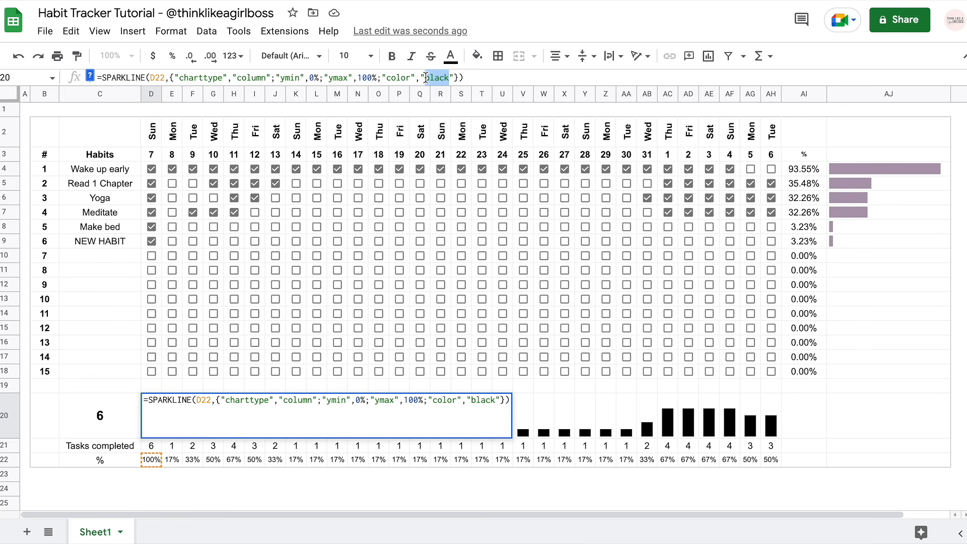
{"action": "type", "text": "#A68BA2"}
{"action": "key", "text": "Return"}
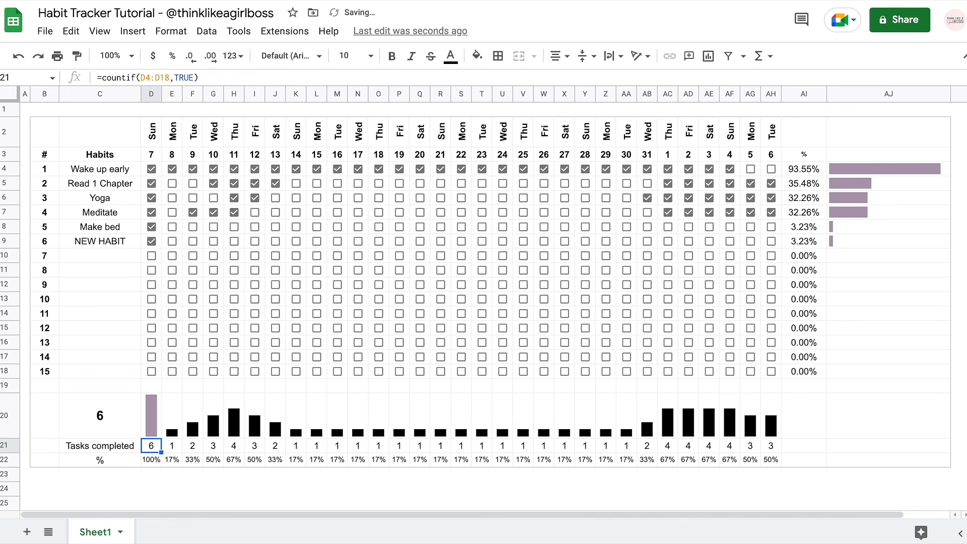
{"action": "key", "text": "Up"}
{"action": "left_click_drag", "start_coordinate": [161, 437], "coordinate": [774, 436]}
{"action": "left_click", "coordinate": [896, 426]}
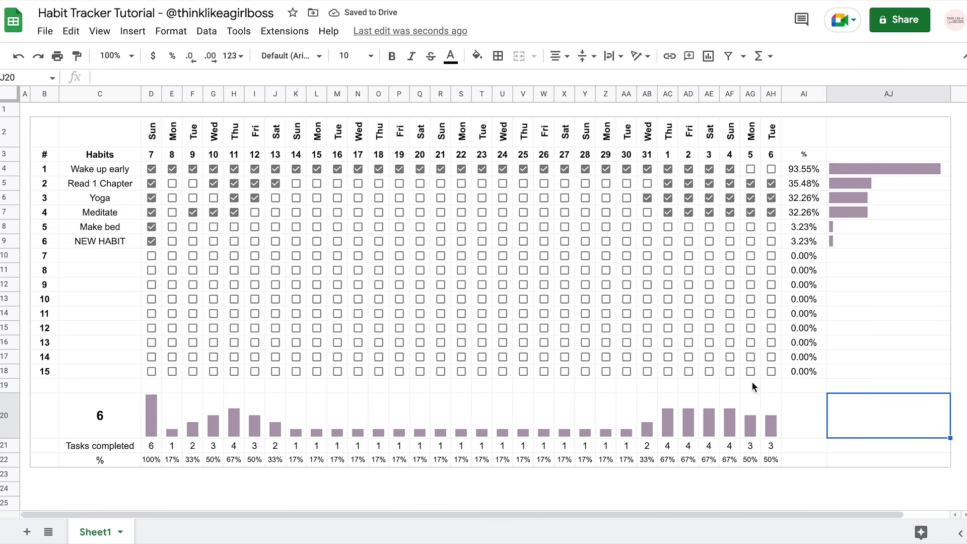
Fill the weekday header cells D2:AH2 with the custom color #D4C0C6
{"action": "mouse_move", "coordinate": [771, 132]}
{"action": "left_mouse_down"}
{"action": "mouse_move", "coordinate": [152, 132]}
{"action": "mouse_move", "coordinate": [768, 136]}
{"action": "left_mouse_up"}
{"action": "left_click", "coordinate": [152, 142]}
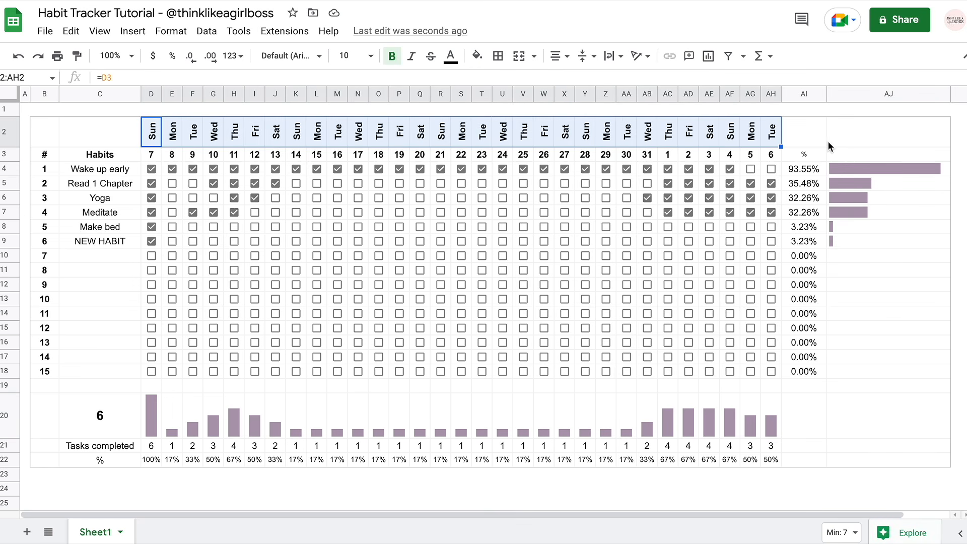
{"action": "left_click", "coordinate": [477, 56]}
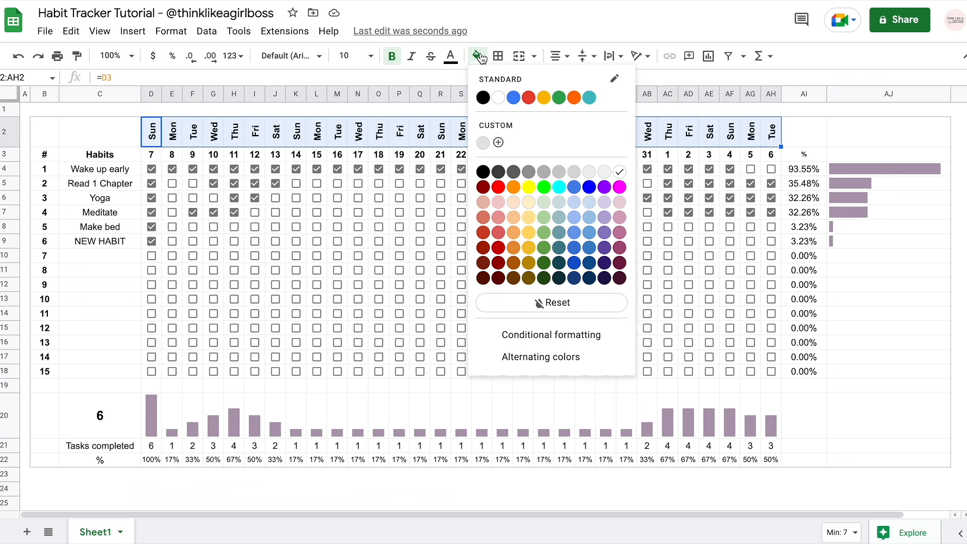
{"action": "left_click", "coordinate": [499, 143]}
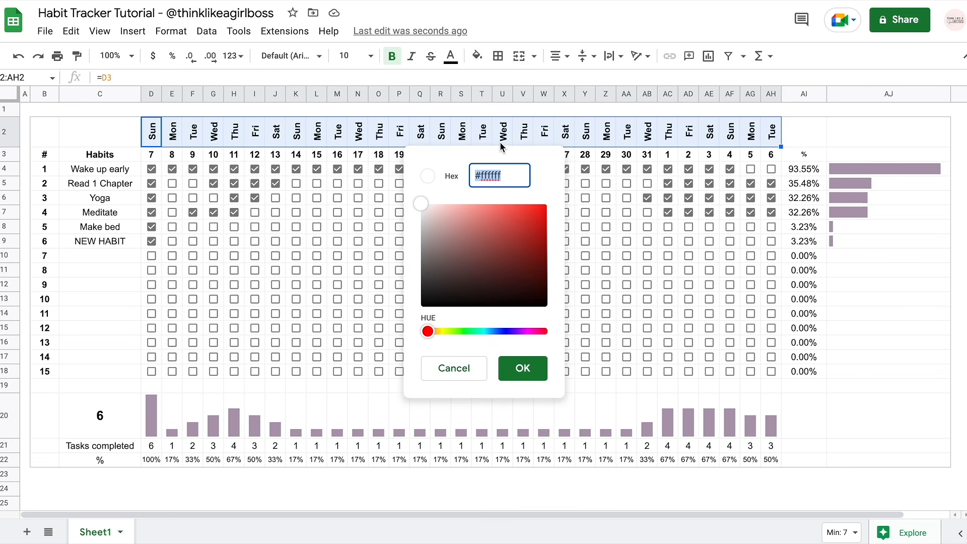
{"action": "left_click", "coordinate": [516, 179]}
{"action": "key", "text": "ctrl+a"}
{"action": "type", "text": "#D4C0C6"}
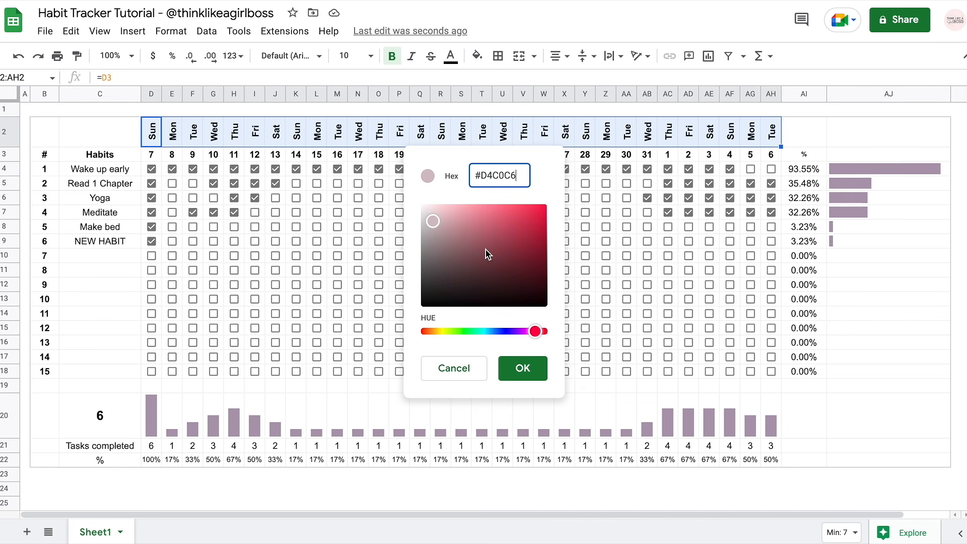
{"action": "left_click", "coordinate": [512, 375]}
{"action": "left_click", "coordinate": [476, 284]}
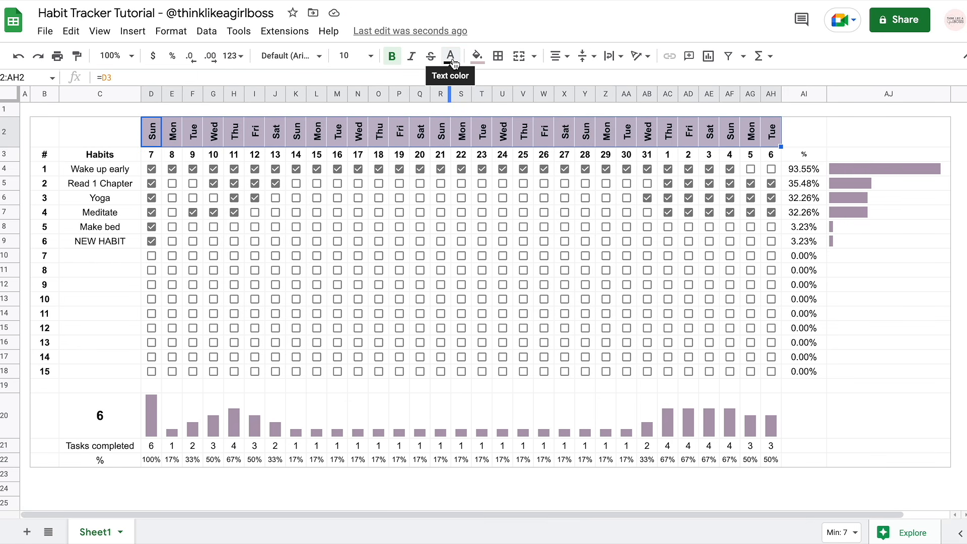
Set the text color of the weekday header cells D2:AH2 to the custom color #544F6A
{"action": "left_click", "coordinate": [451, 57]}
{"action": "left_click", "coordinate": [489, 144]}
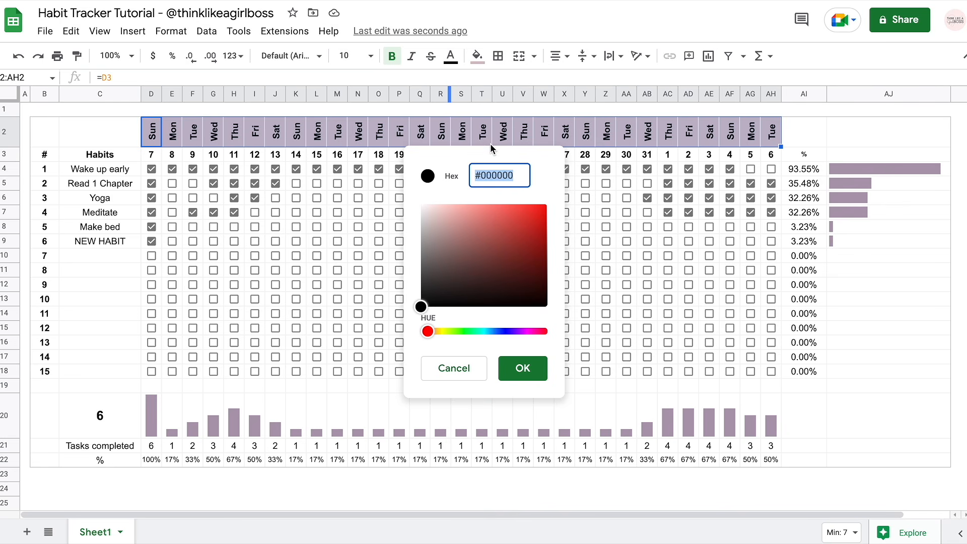
{"action": "type", "text": "#444F6A"}
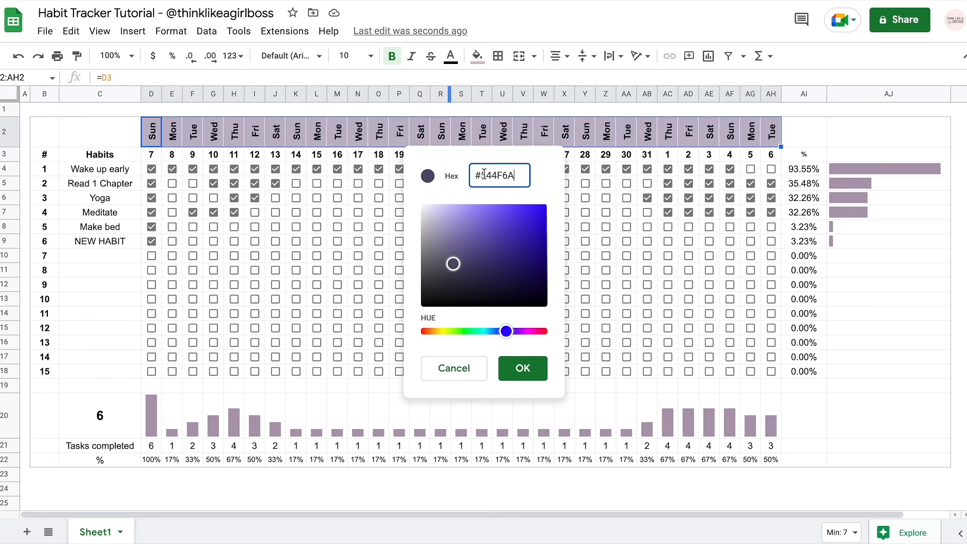
{"action": "left_click", "coordinate": [519, 370]}
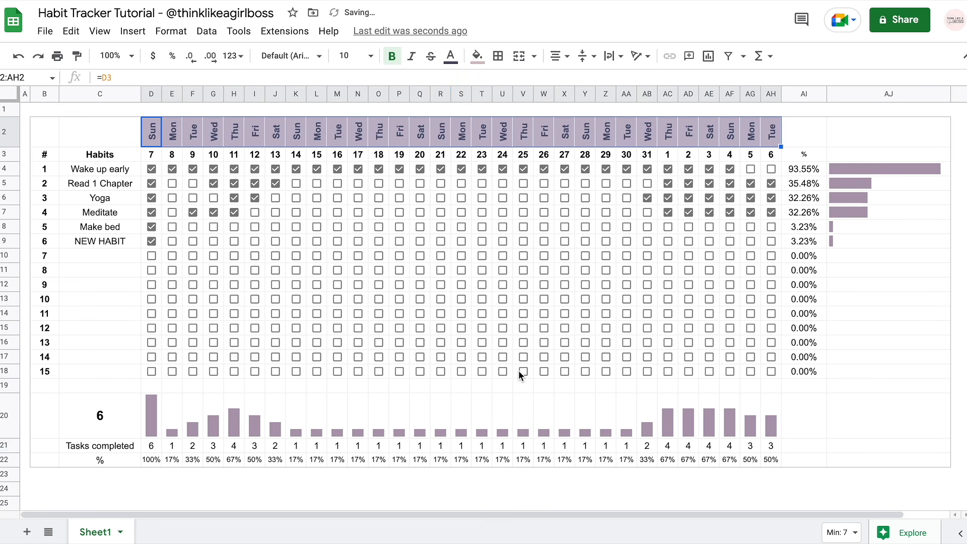
{"action": "left_click", "coordinate": [357, 256]}
Fill the number column B3:B18 with the custom dusty pink and set its text to the custom dark purple
{"action": "left_click_drag", "start_coordinate": [48, 155], "coordinate": [56, 374]}
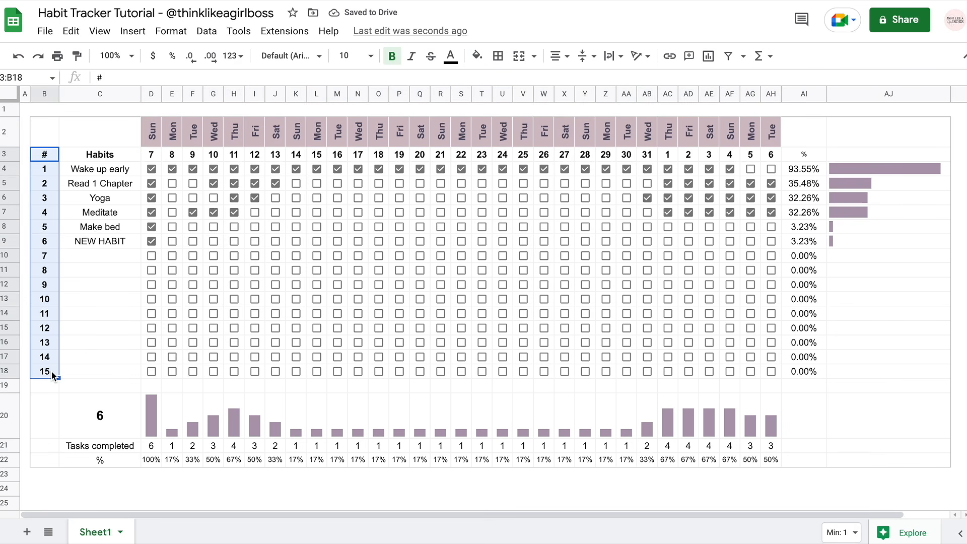
{"action": "left_click", "coordinate": [478, 58]}
{"action": "left_click", "coordinate": [500, 140]}
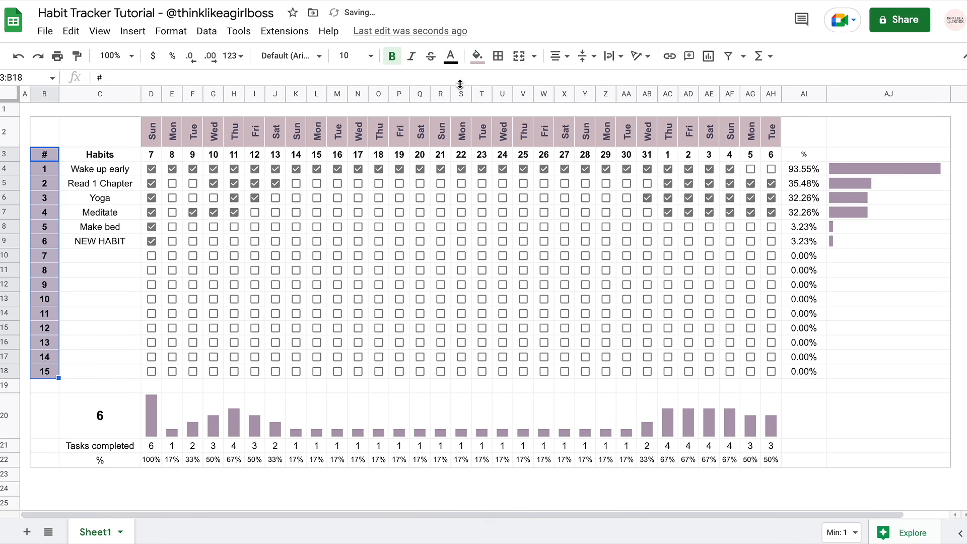
{"action": "left_click", "coordinate": [452, 60]}
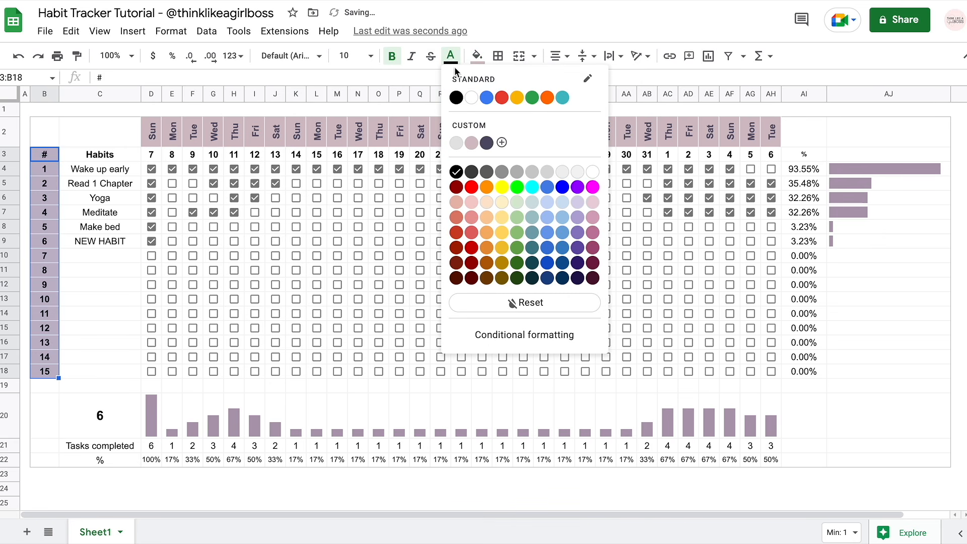
{"action": "left_click", "coordinate": [487, 144]}
{"action": "left_click", "coordinate": [270, 270]}
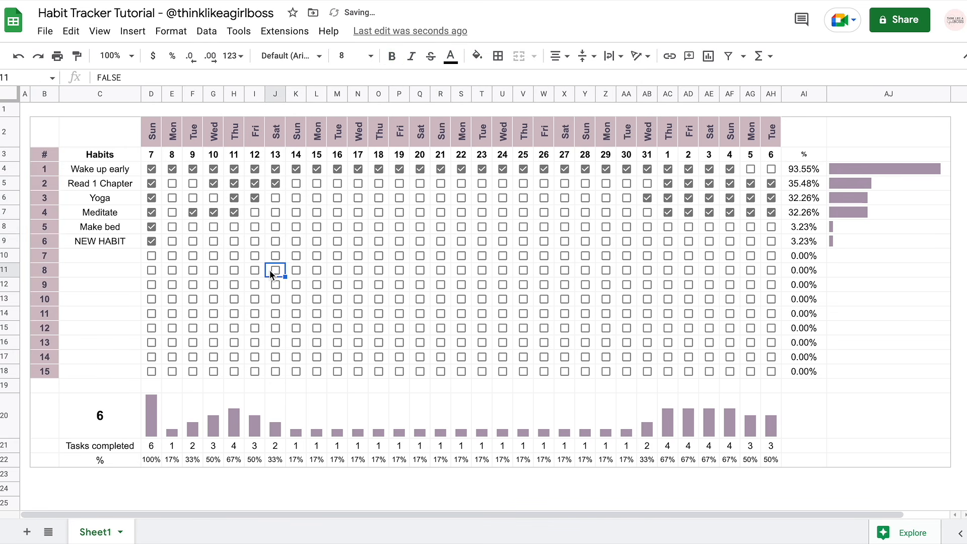
Fill the empty cells B2:C2 with the custom dusty pink and merge them into one cell
{"action": "left_click", "coordinate": [46, 134]}
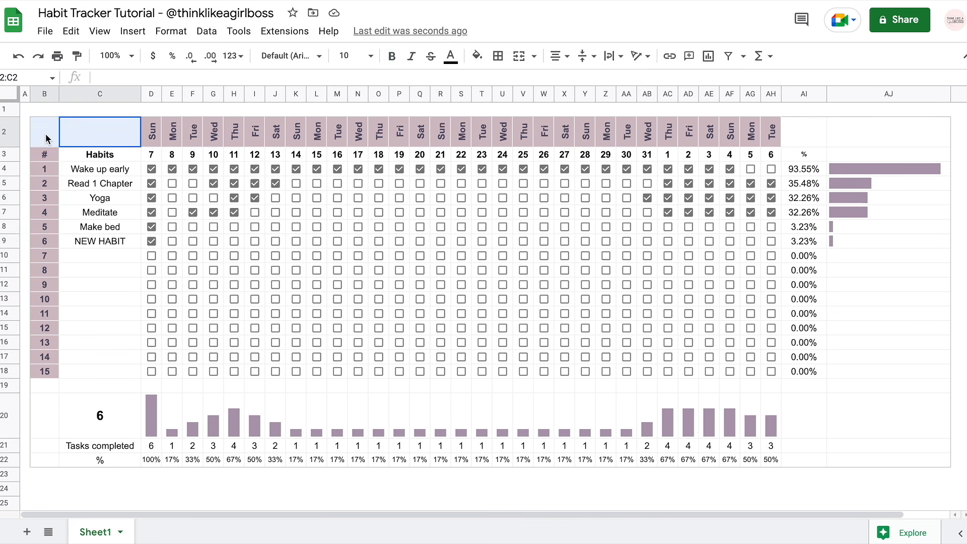
{"action": "left_click", "coordinate": [477, 56]}
{"action": "left_click", "coordinate": [500, 143]}
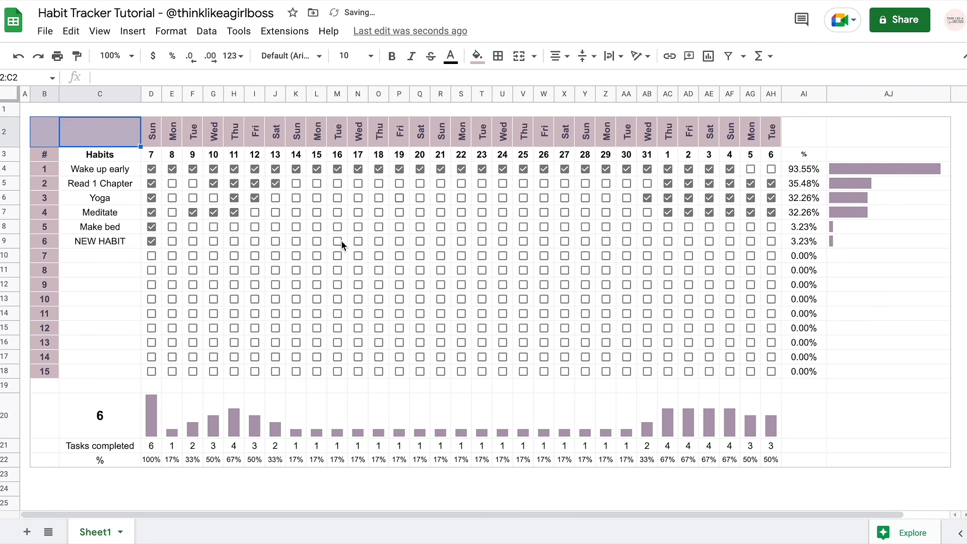
{"action": "left_click", "coordinate": [317, 255]}
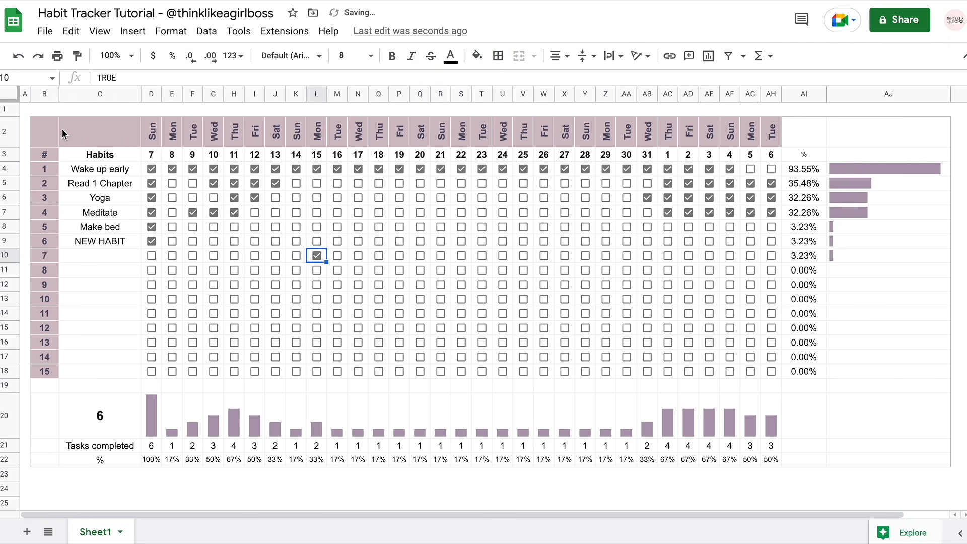
{"action": "left_click_drag", "start_coordinate": [50, 132], "coordinate": [74, 133]}
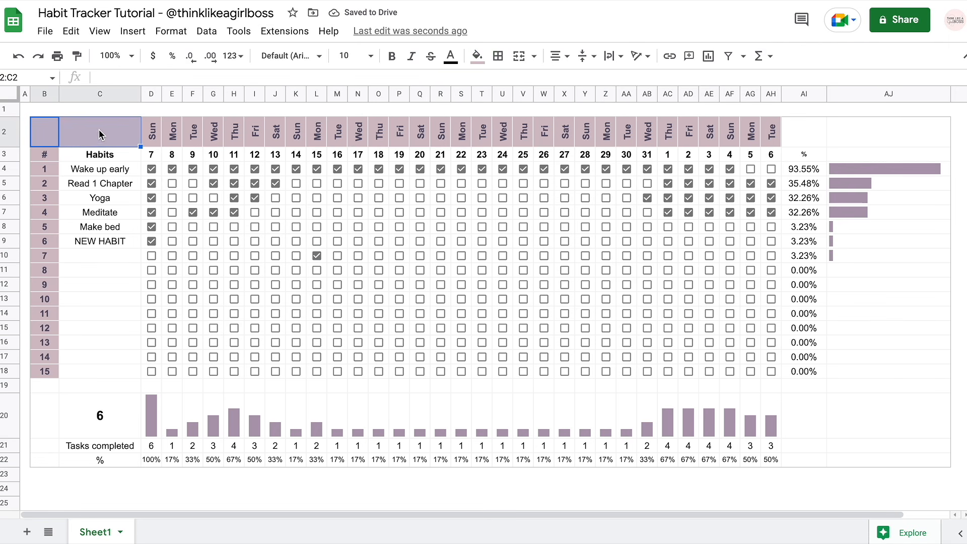
{"action": "left_click", "coordinate": [518, 56]}
{"action": "left_click", "coordinate": [518, 261]}
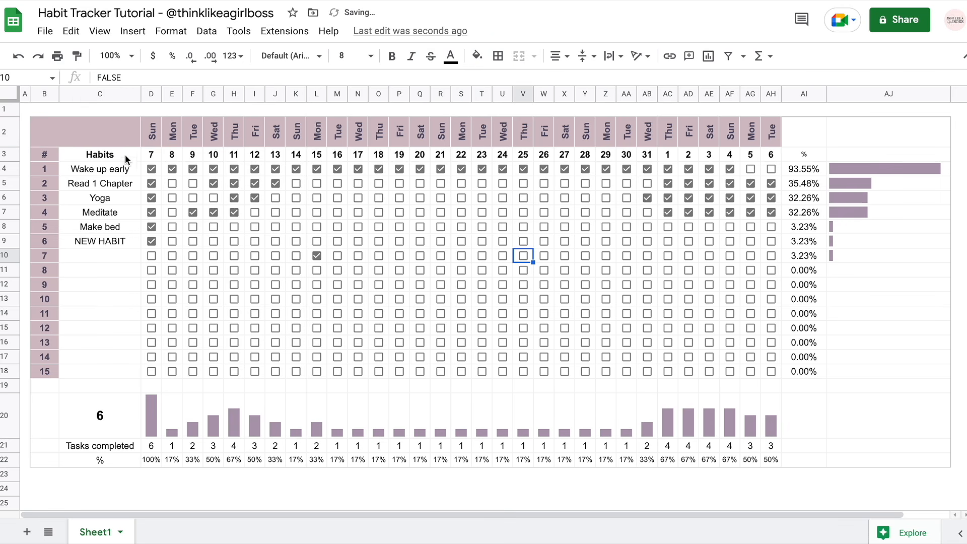
Enter the title "My habit tracker" in the merged cell B2:C2
{"action": "left_click", "coordinate": [115, 136]}
{"action": "type", "text": "My habit tracker"}
{"action": "key", "text": "Return"}
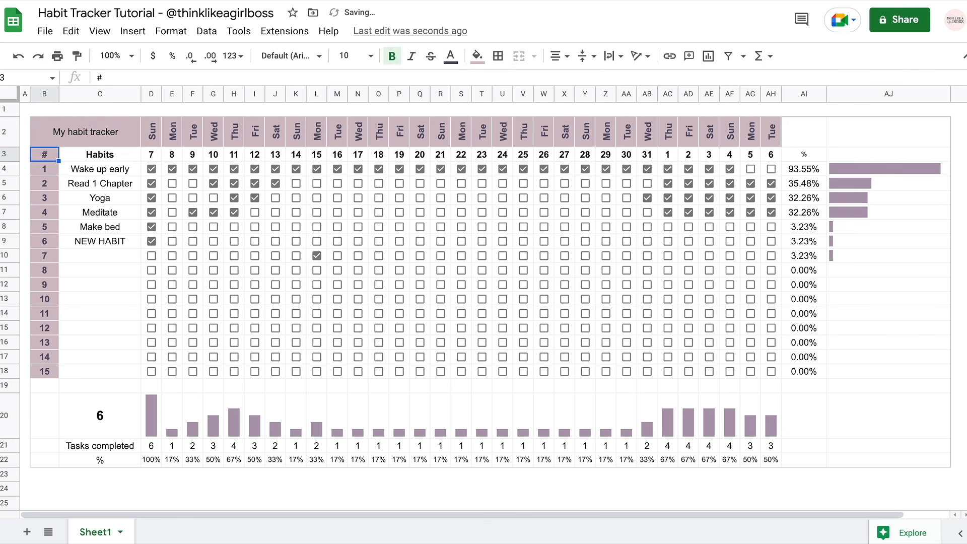
Format the "My habit tracker" title in the custom dark purple, bold, at font size 12
{"action": "left_click", "coordinate": [115, 136]}
{"action": "left_click", "coordinate": [451, 56]}
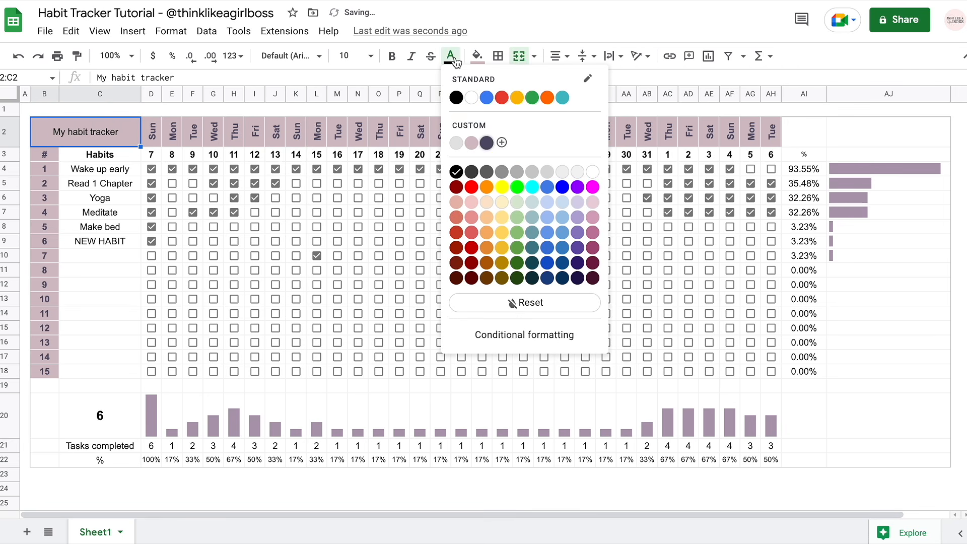
{"action": "left_click", "coordinate": [487, 143]}
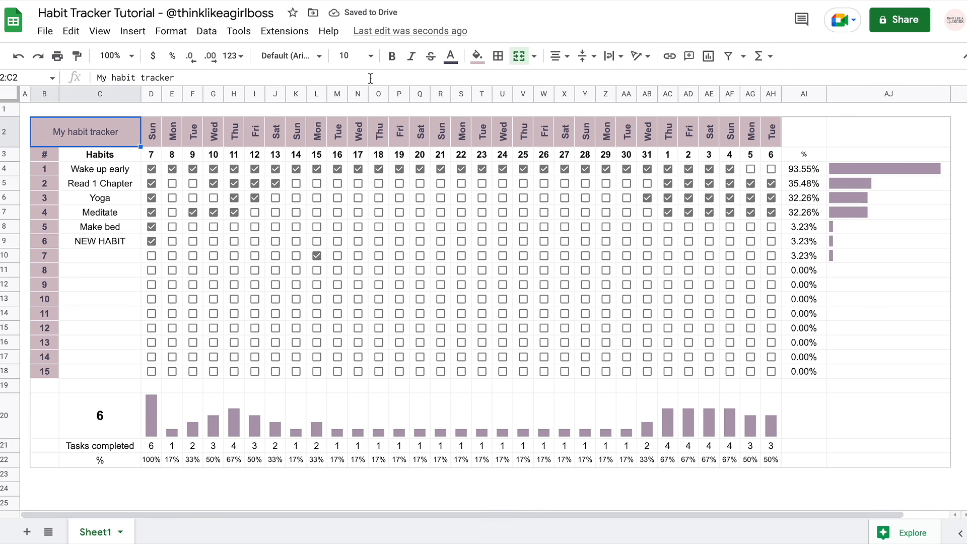
{"action": "left_click", "coordinate": [391, 56]}
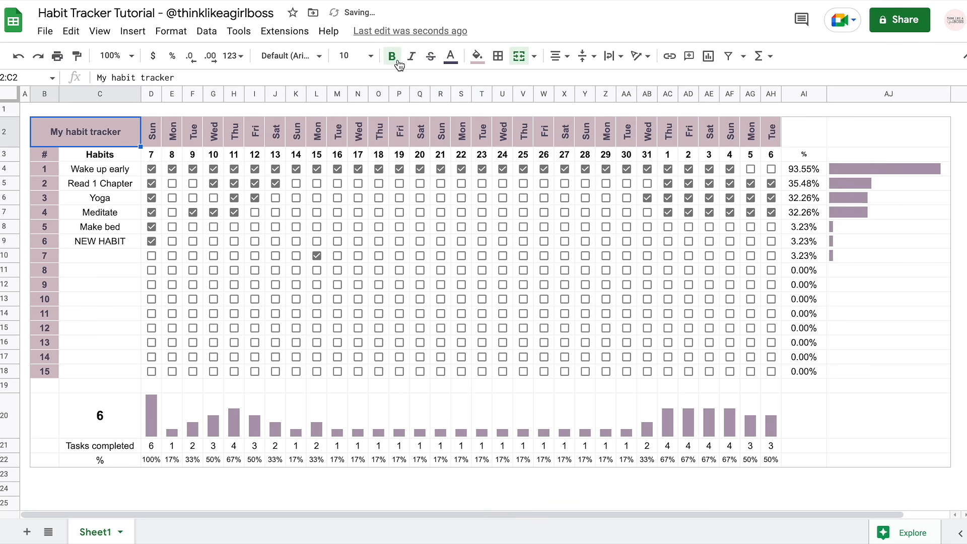
{"action": "left_click", "coordinate": [355, 59]}
{"action": "left_click", "coordinate": [345, 223]}
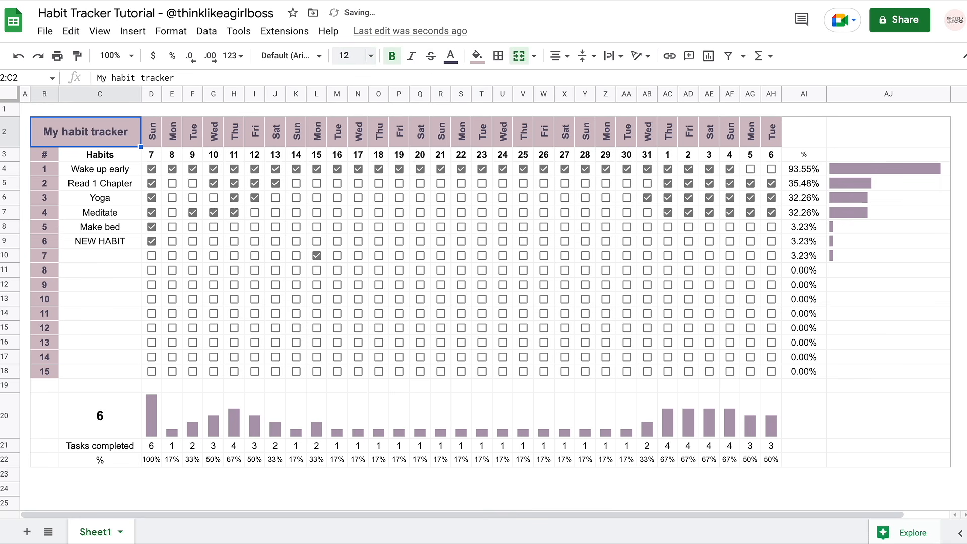
{"action": "left_click", "coordinate": [882, 303]}
Set the font size of the weekday header cells D2:AH2 to 9
{"action": "left_click_drag", "start_coordinate": [155, 141], "coordinate": [763, 132]}
{"action": "left_click", "coordinate": [355, 56]}
{"action": "type", "text": "9"}
{"action": "key", "text": "Return"}
{"action": "left_click", "coordinate": [398, 275]}
Fill the Habits and date header cells C3:AH3 with the custom dark purple and make their text white
{"action": "left_click", "coordinate": [127, 159]}
{"action": "left_click_drag", "start_coordinate": [126, 159], "coordinate": [773, 158]}
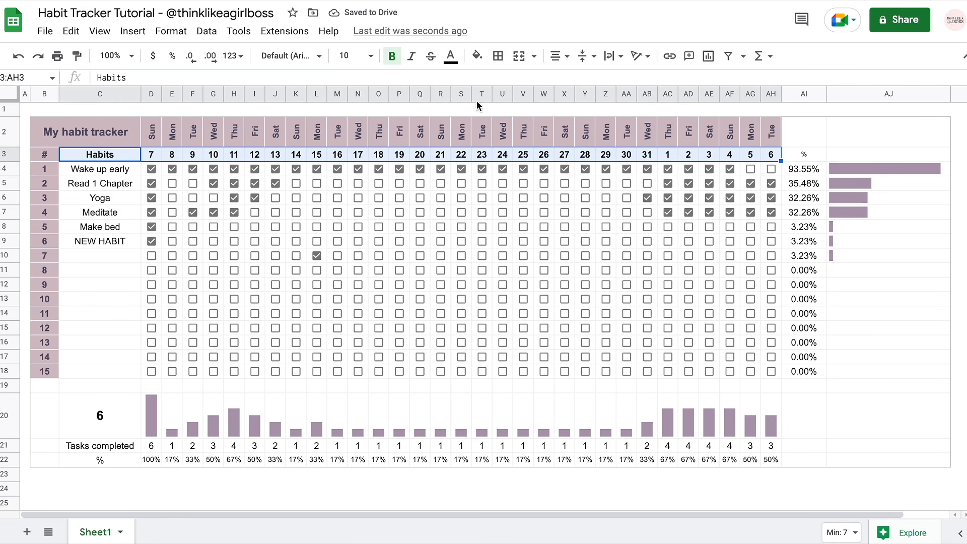
{"action": "left_click", "coordinate": [477, 55]}
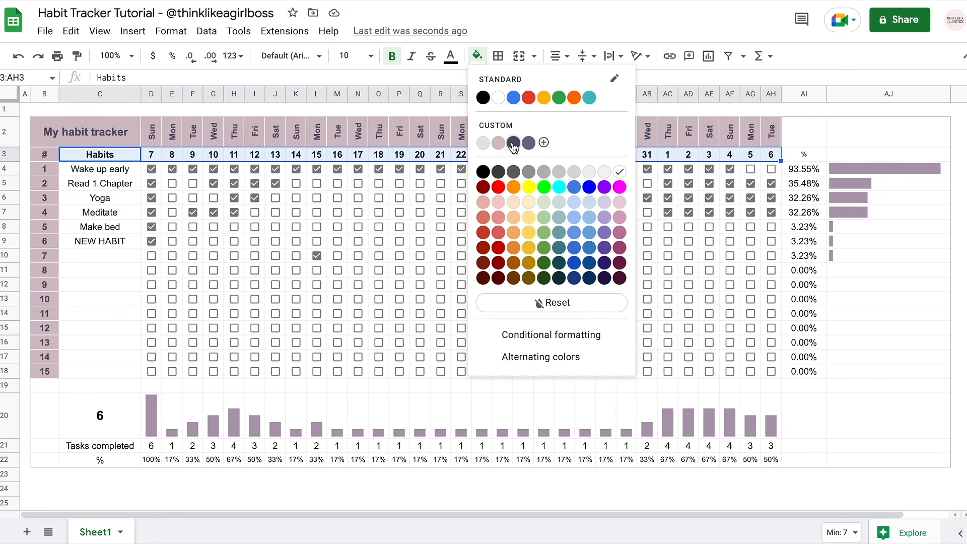
{"action": "left_click", "coordinate": [513, 143]}
{"action": "left_click", "coordinate": [450, 57]}
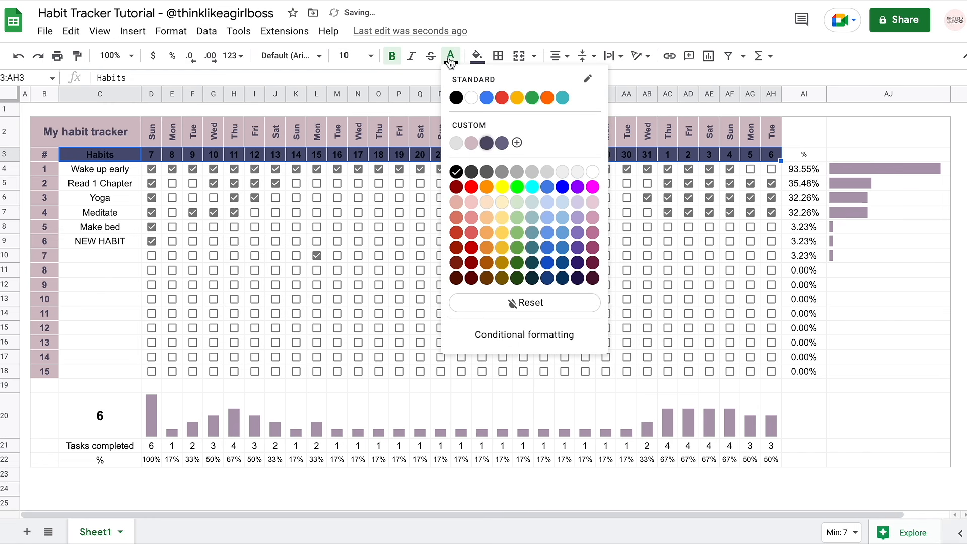
{"action": "left_click", "coordinate": [473, 96]}
{"action": "left_click", "coordinate": [343, 298]}
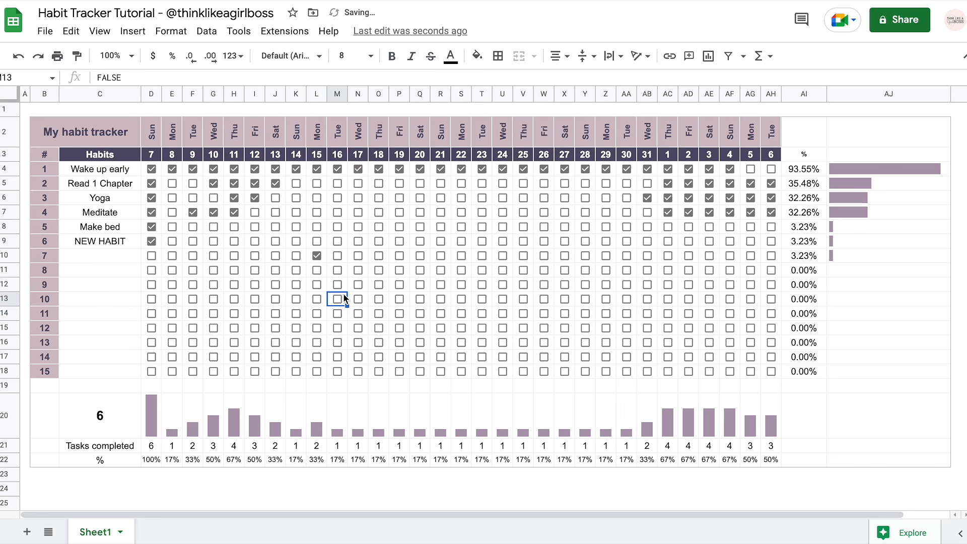
Change the fill of the merged "My habit tracker" title cell to white
{"action": "left_click", "coordinate": [85, 131]}
{"action": "left_click", "coordinate": [477, 56]}
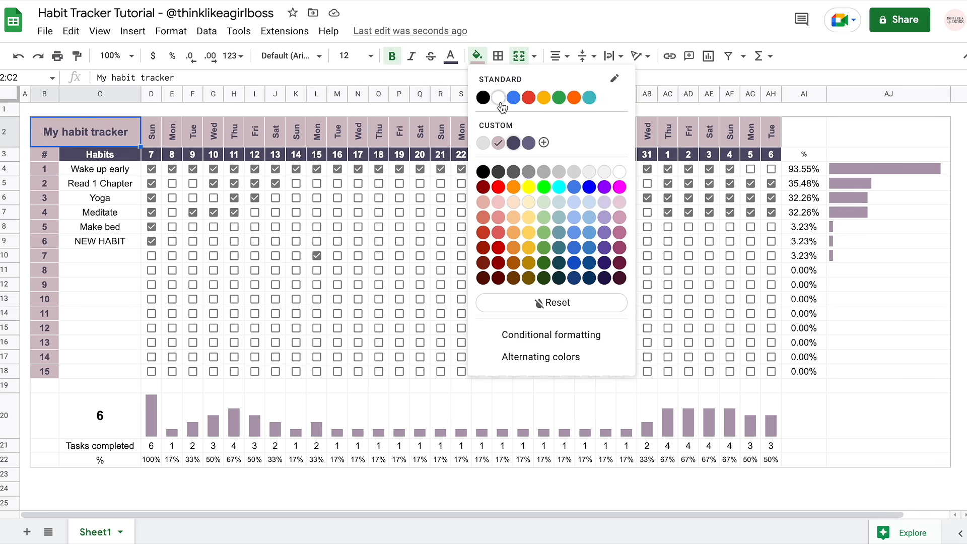
{"action": "left_click", "coordinate": [499, 99]}
{"action": "left_click", "coordinate": [338, 298]}
Add a medium-thickness outer border in the custom dark purple around the whole tracker, B2:AJ22
{"action": "left_click_drag", "start_coordinate": [75, 139], "coordinate": [908, 459]}
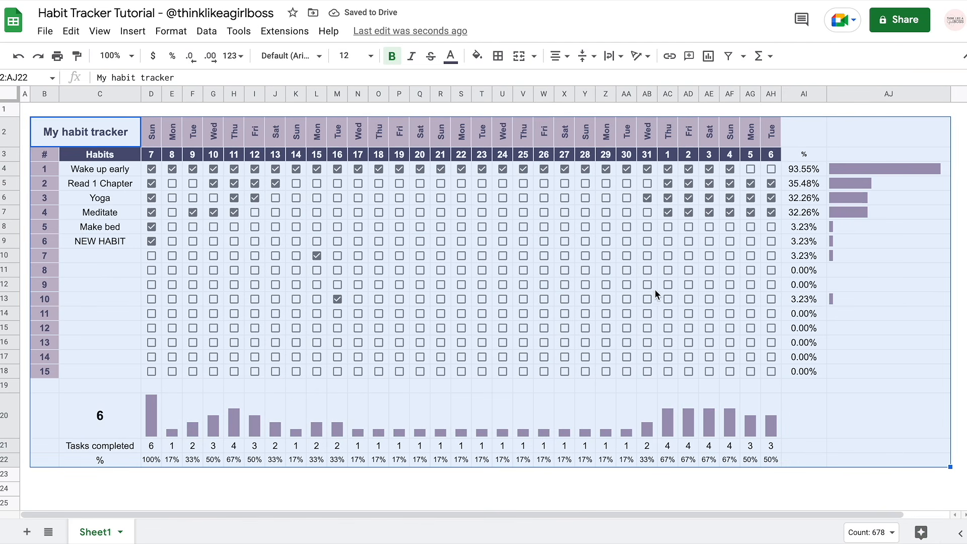
{"action": "left_click", "coordinate": [496, 56]}
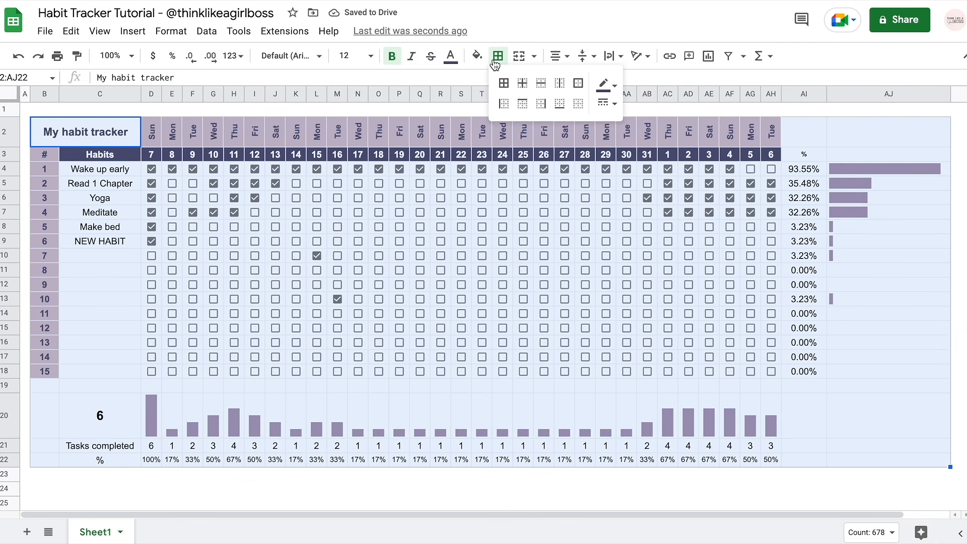
{"action": "left_click", "coordinate": [615, 104]}
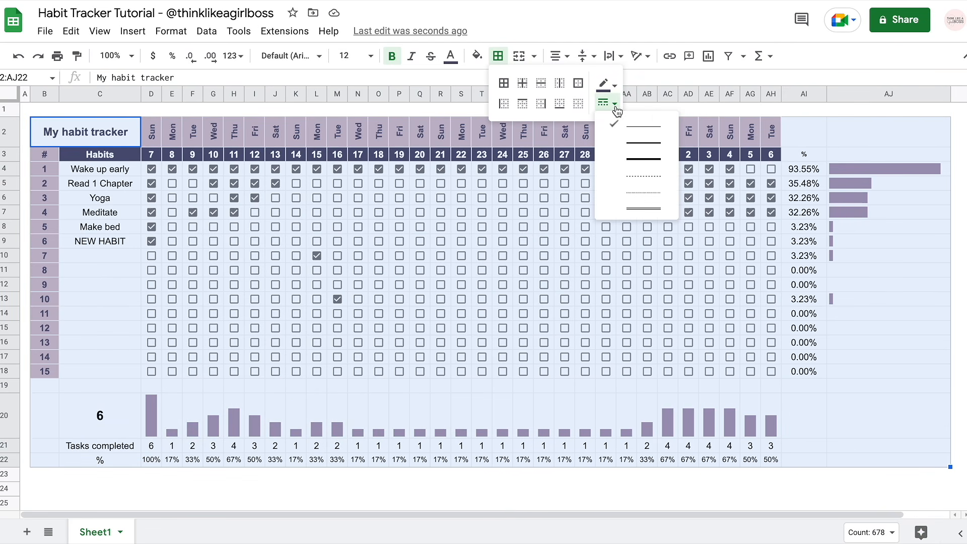
{"action": "left_click", "coordinate": [654, 147]}
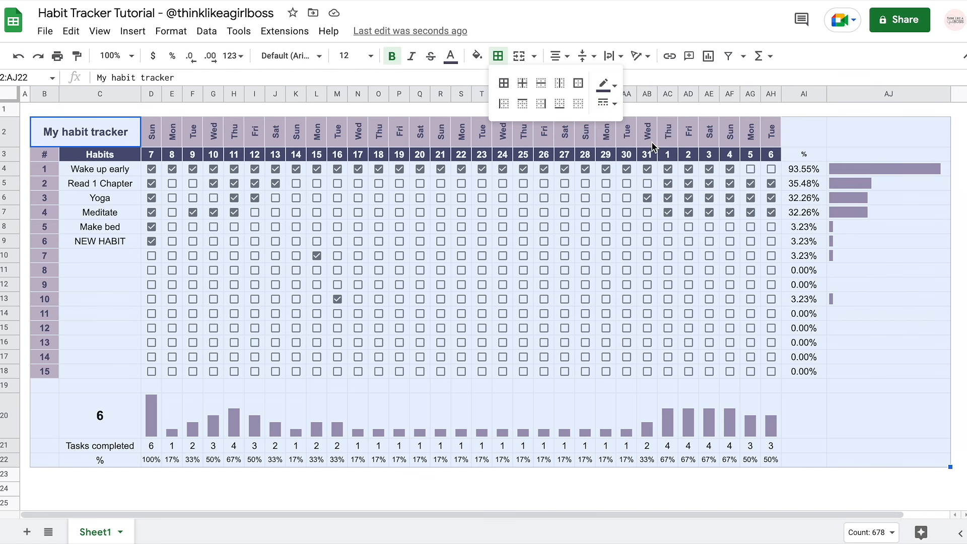
{"action": "left_click", "coordinate": [606, 84]}
{"action": "left_click", "coordinate": [641, 171]}
{"action": "left_click", "coordinate": [578, 83]}
{"action": "left_click", "coordinate": [915, 342]}
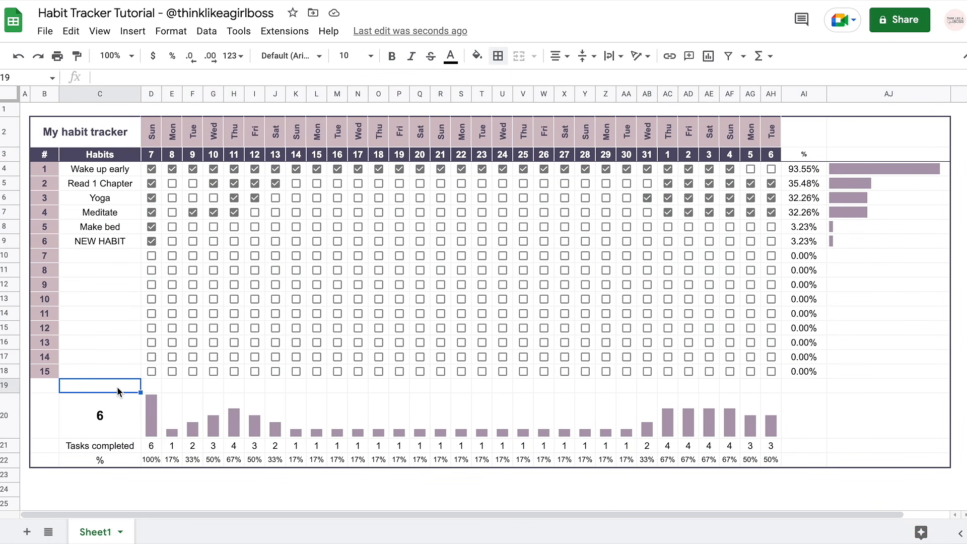
Delete the empty row 19 between the habit list and the column sparklines
{"action": "left_click", "coordinate": [7, 387]}
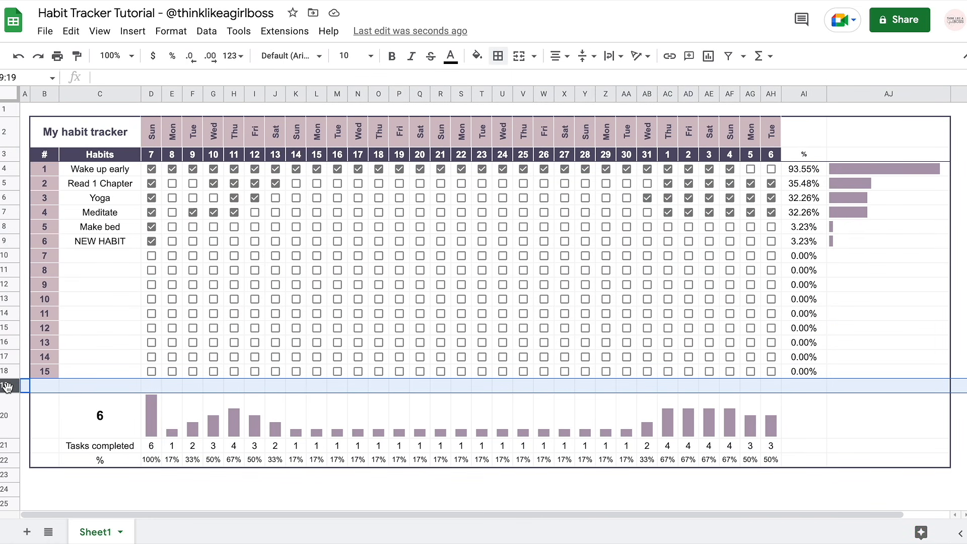
{"action": "right_click", "coordinate": [8, 384]}
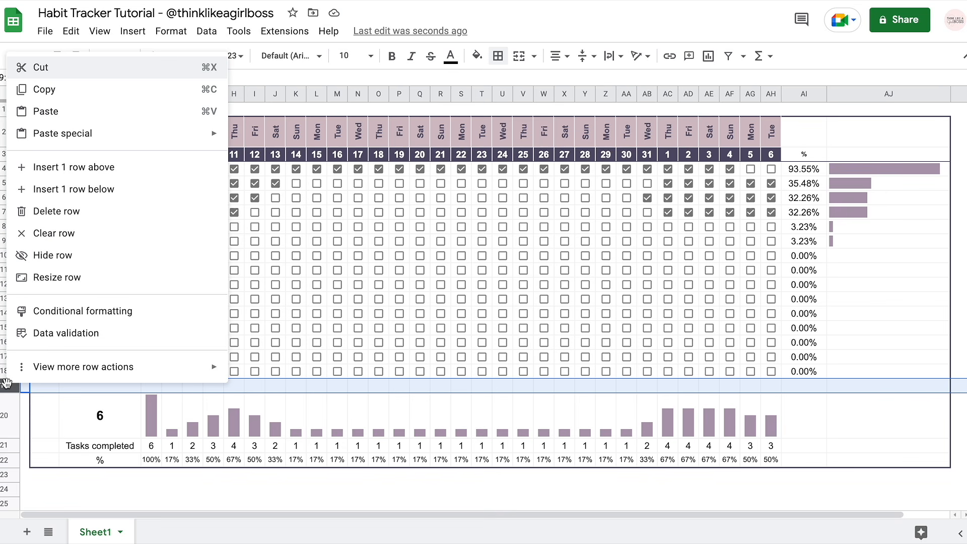
{"action": "left_click", "coordinate": [88, 215]}
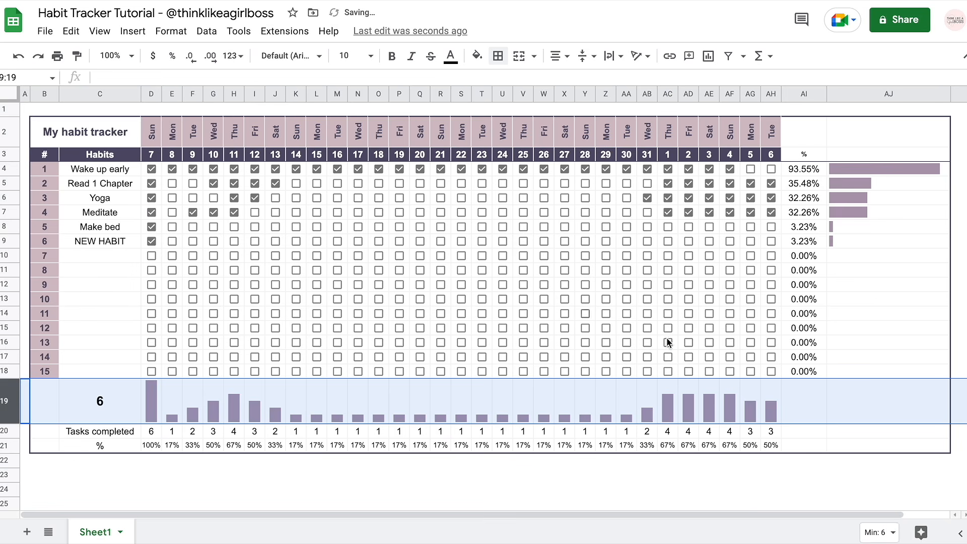
{"action": "left_click", "coordinate": [902, 314]}
Add a top border across the sparkline row B19:AJ19 and a left border along the percentage column AI2:AI21
{"action": "left_click_drag", "start_coordinate": [50, 408], "coordinate": [919, 391]}
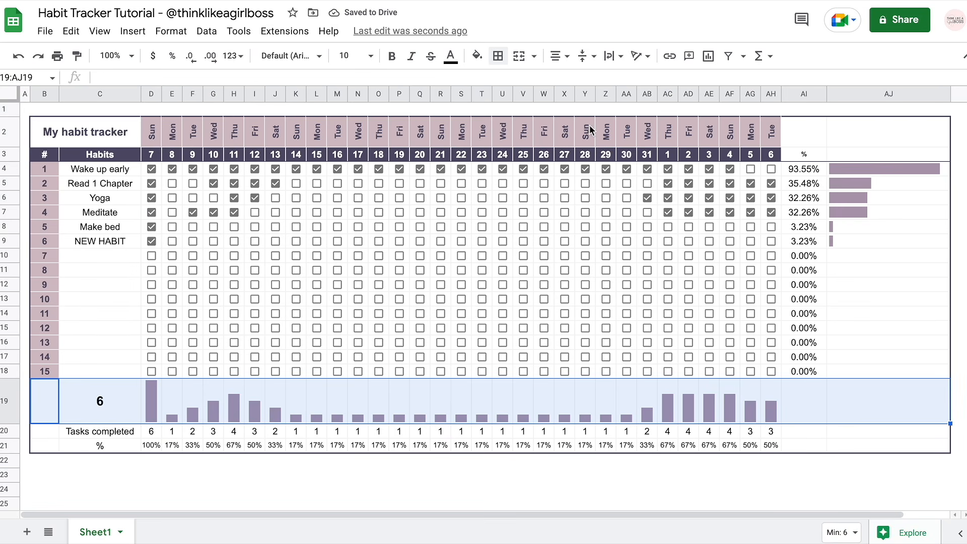
{"action": "left_click", "coordinate": [501, 60]}
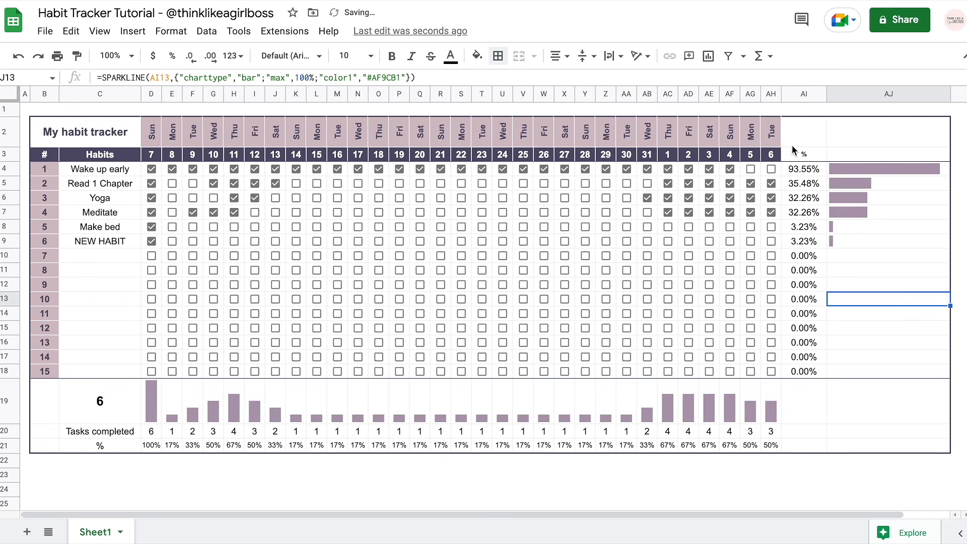
{"action": "left_click_drag", "start_coordinate": [792, 145], "coordinate": [794, 452]}
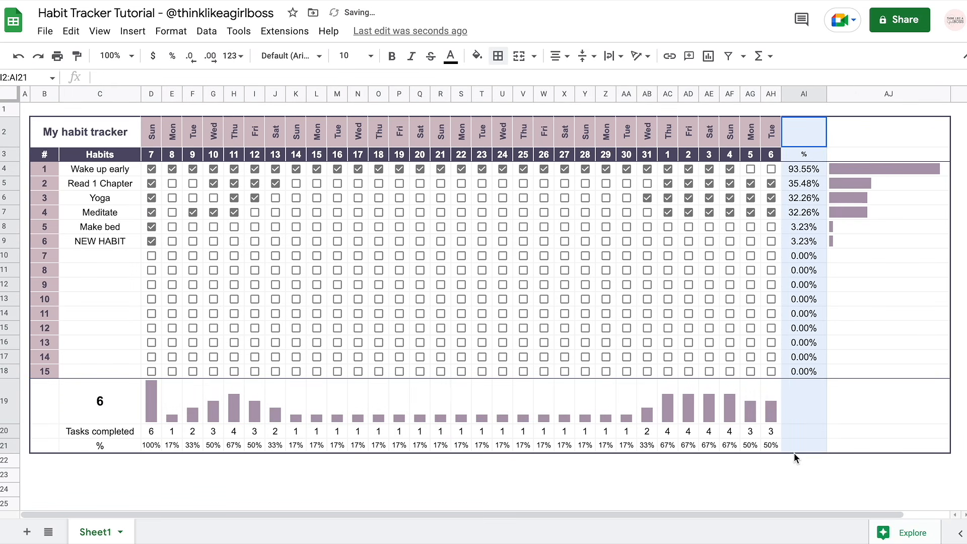
{"action": "left_click", "coordinate": [499, 59]}
{"action": "left_click", "coordinate": [499, 99]}
{"action": "left_click", "coordinate": [920, 312]}
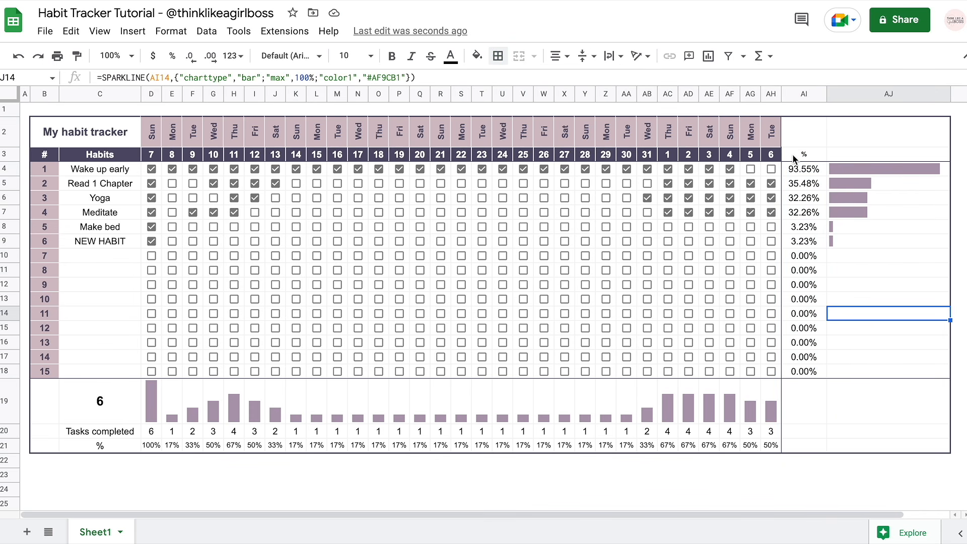
Give header cells AI3:AJ3 the custom dark purple fill and white text
{"action": "left_click_drag", "start_coordinate": [797, 154], "coordinate": [866, 156]}
{"action": "left_click", "coordinate": [477, 57]}
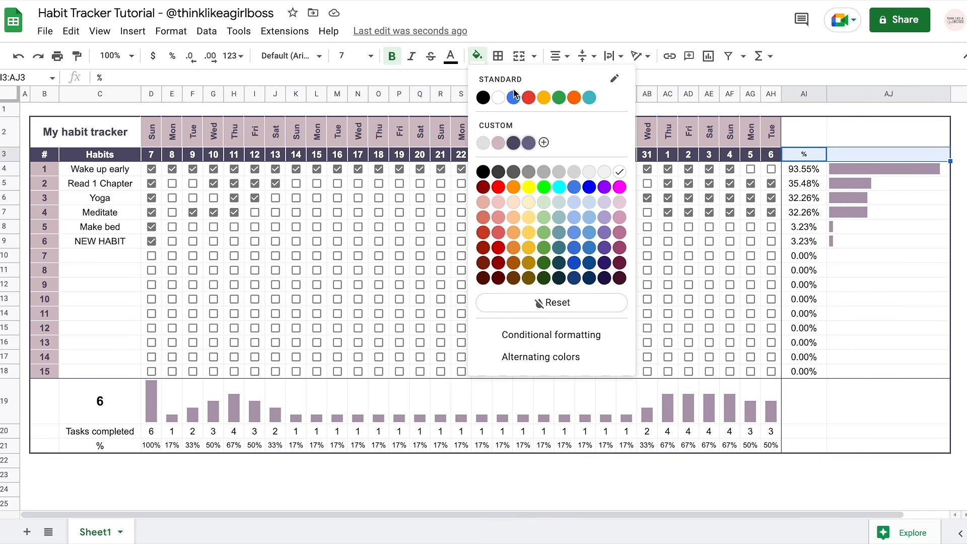
{"action": "left_click", "coordinate": [516, 142]}
{"action": "left_click", "coordinate": [450, 56]}
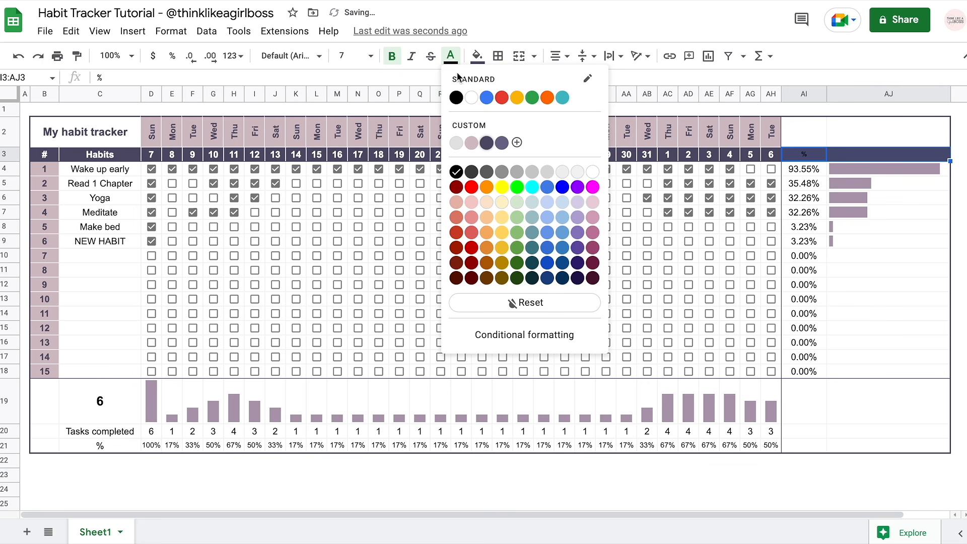
{"action": "left_click", "coordinate": [471, 99]}
{"action": "left_click", "coordinate": [889, 256]}
Change the fill of the whole header row B3:AJ3 to the lighter custom purple
{"action": "left_click_drag", "start_coordinate": [44, 154], "coordinate": [853, 154]}
{"action": "left_click", "coordinate": [477, 56]}
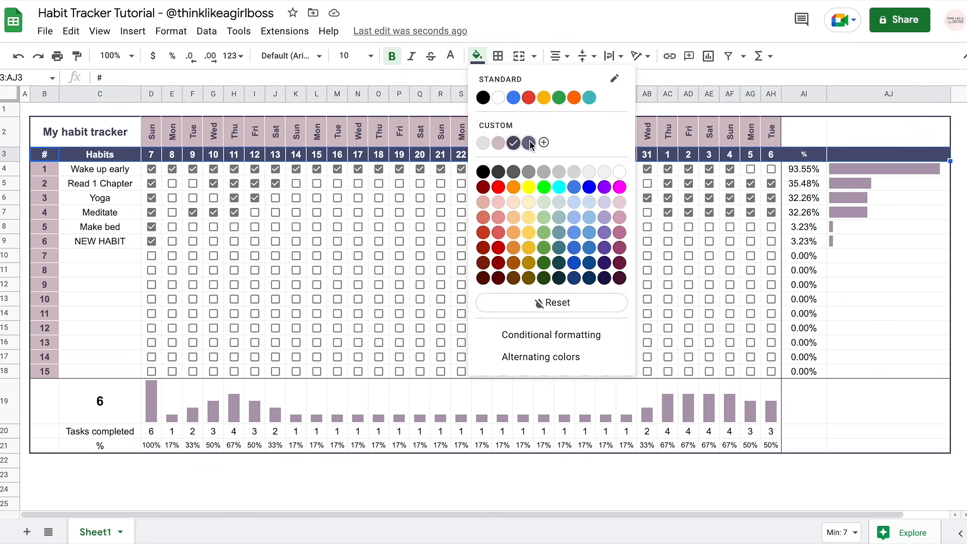
{"action": "left_click", "coordinate": [529, 143]}
{"action": "left_click", "coordinate": [872, 286]}
Merge the empty cells AI19:AJ21 into one block and AI2:AJ2 into another
{"action": "left_click_drag", "start_coordinate": [803, 401], "coordinate": [887, 450]}
{"action": "left_click", "coordinate": [855, 401]}
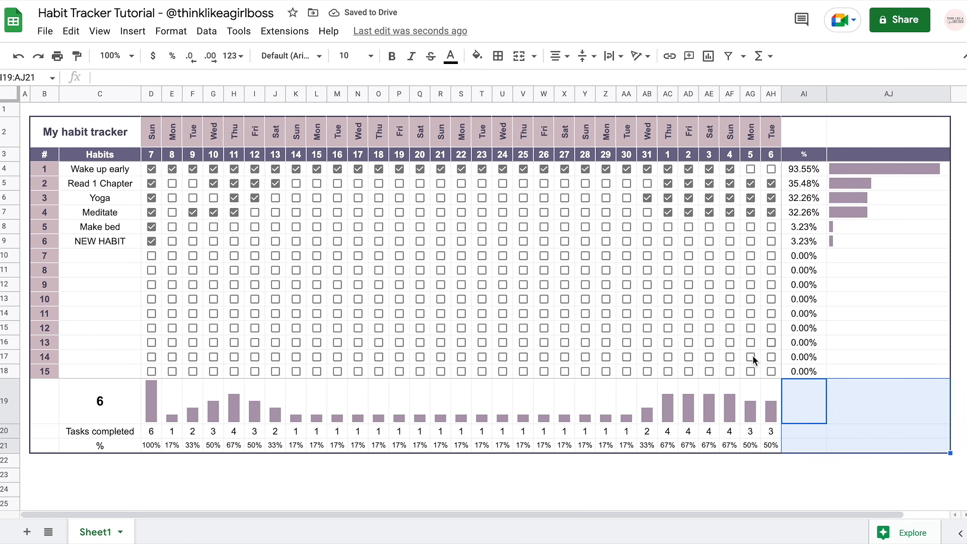
{"action": "left_click", "coordinate": [517, 62]}
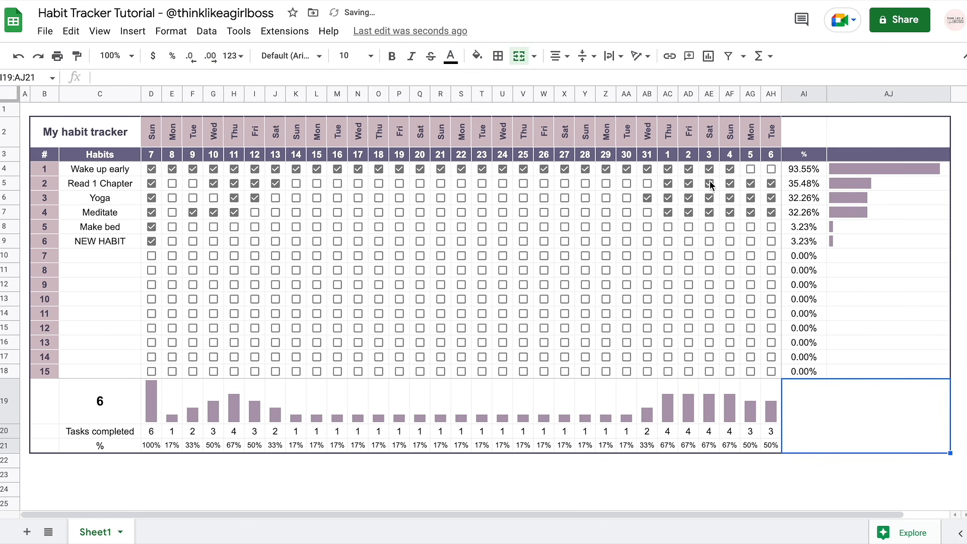
{"action": "left_click", "coordinate": [860, 288]}
{"action": "left_click", "coordinate": [800, 143]}
{"action": "left_click", "coordinate": [849, 140], "text": "shift"}
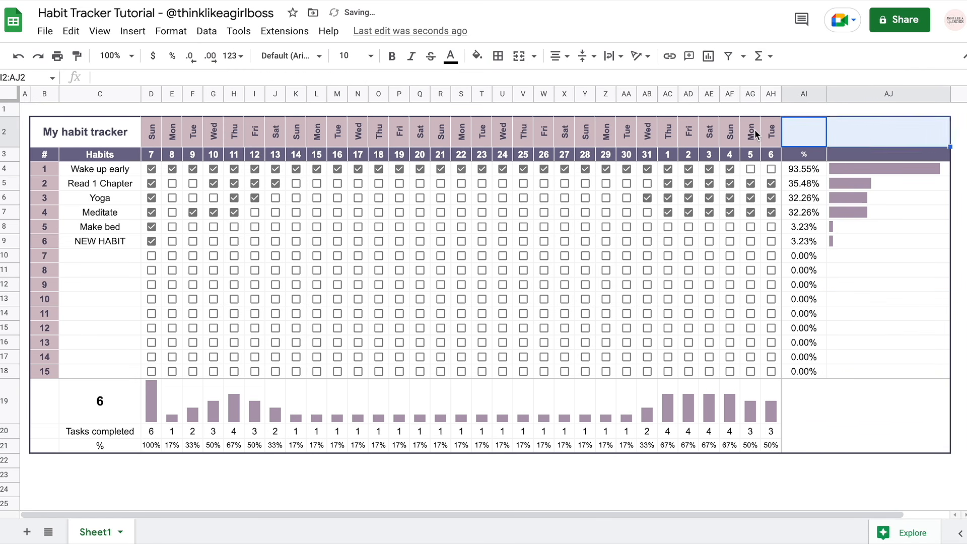
{"action": "left_click", "coordinate": [519, 56]}
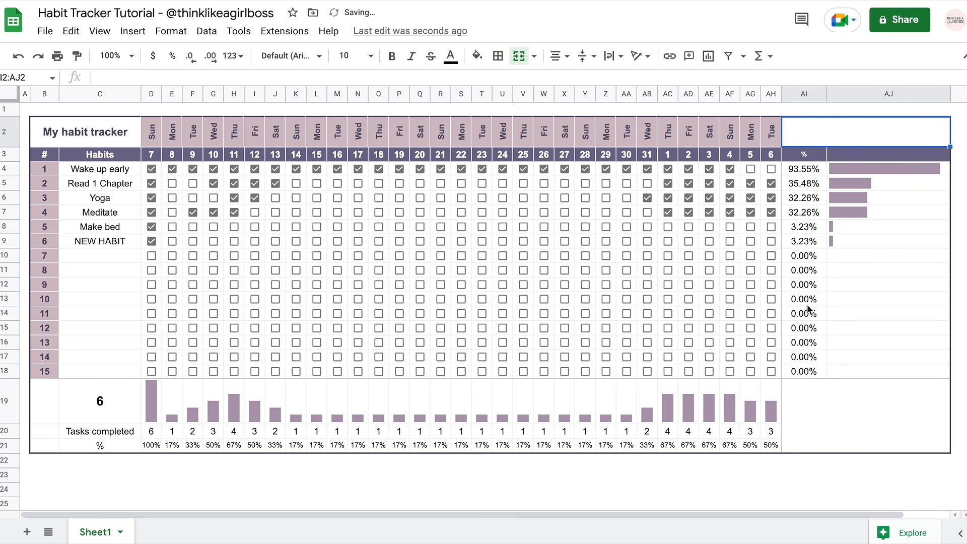
{"action": "left_click", "coordinate": [838, 413]}
Merge the empty cells B19:B21 beneath the habit numbers
{"action": "left_click_drag", "start_coordinate": [45, 405], "coordinate": [54, 445]}
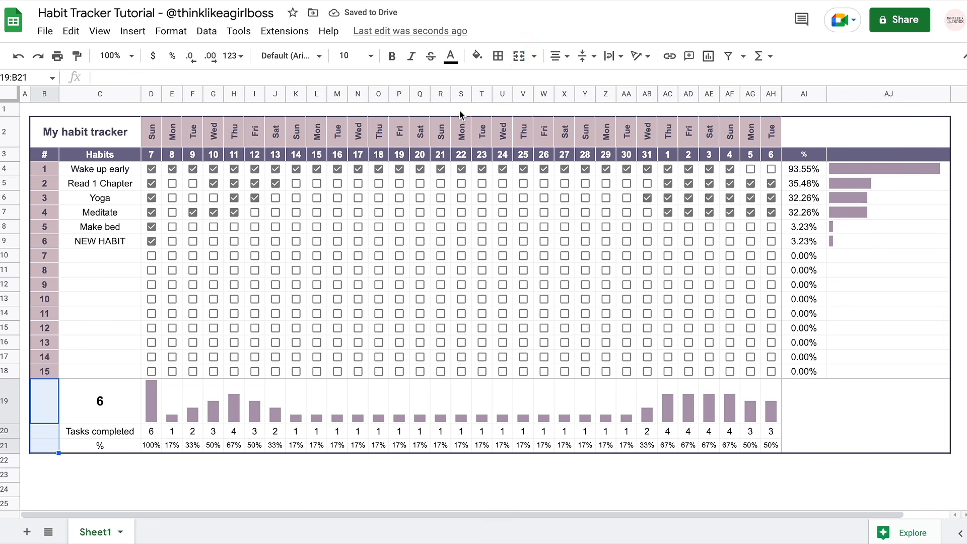
{"action": "left_click", "coordinate": [519, 55]}
{"action": "left_click", "coordinate": [751, 486]}
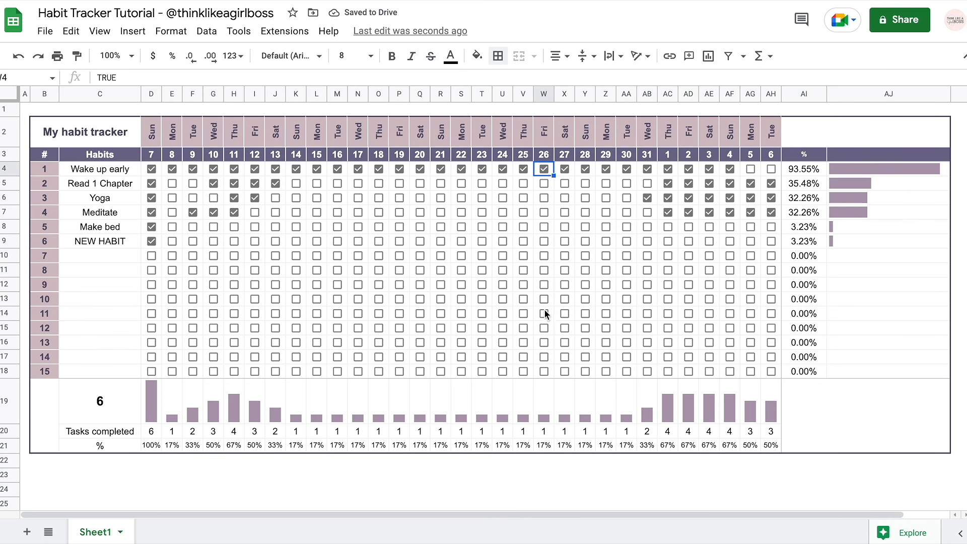
Uncheck the Wake up early habit for days 23, 24 and 25
{"action": "left_click", "coordinate": [482, 170]}
{"action": "left_click", "coordinate": [502, 169]}
{"action": "left_click", "coordinate": [524, 169]}
Clear the whole checkbox grid D4:AH18 by pasting a copied unchecked cell over it
{"action": "left_click", "coordinate": [489, 270]}
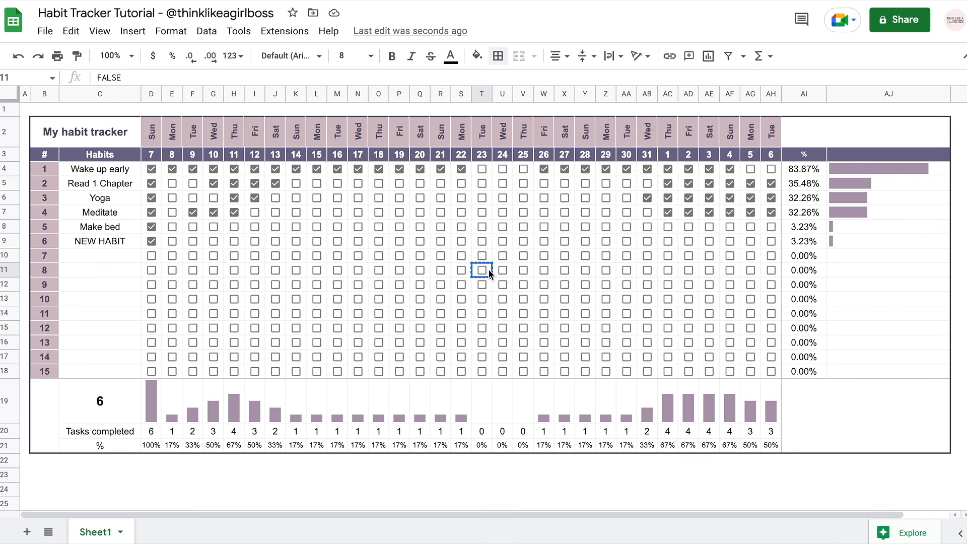
{"action": "left_click_drag", "start_coordinate": [151, 170], "coordinate": [768, 371]}
{"action": "key", "text": "ctrl+v"}
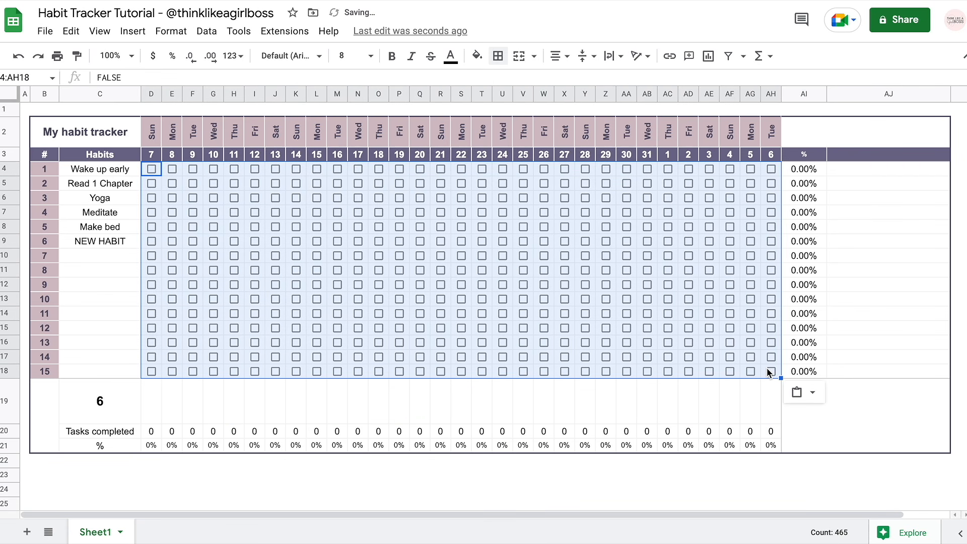
Check unnamed habit 10 for days 23 to 25 and unnamed habit 11 for days 24 and 25
{"action": "left_click", "coordinate": [524, 299]}
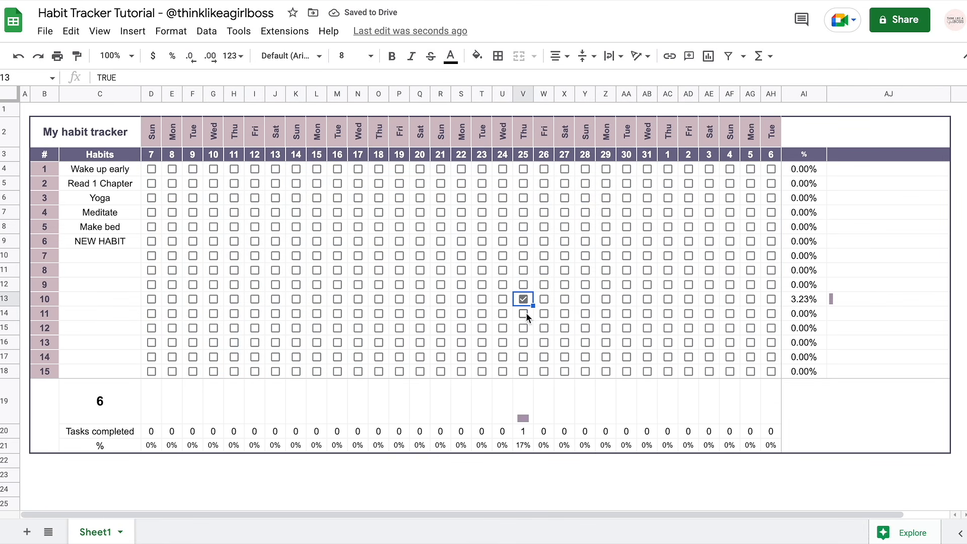
{"action": "left_click", "coordinate": [525, 313]}
{"action": "left_click", "coordinate": [503, 313]}
{"action": "left_click", "coordinate": [503, 299]}
{"action": "left_click", "coordinate": [483, 299]}
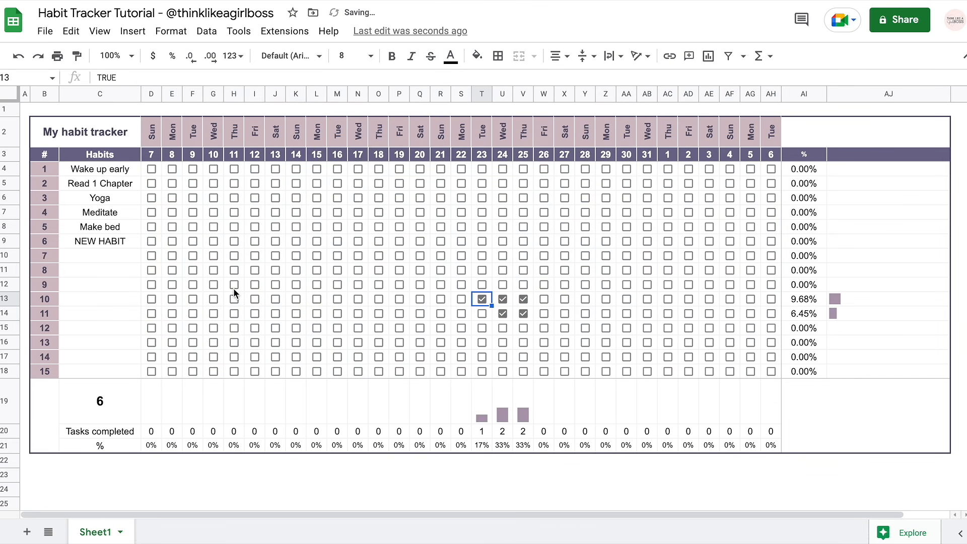
{"action": "left_click", "coordinate": [120, 298]}
{"action": "left_click", "coordinate": [119, 312]}
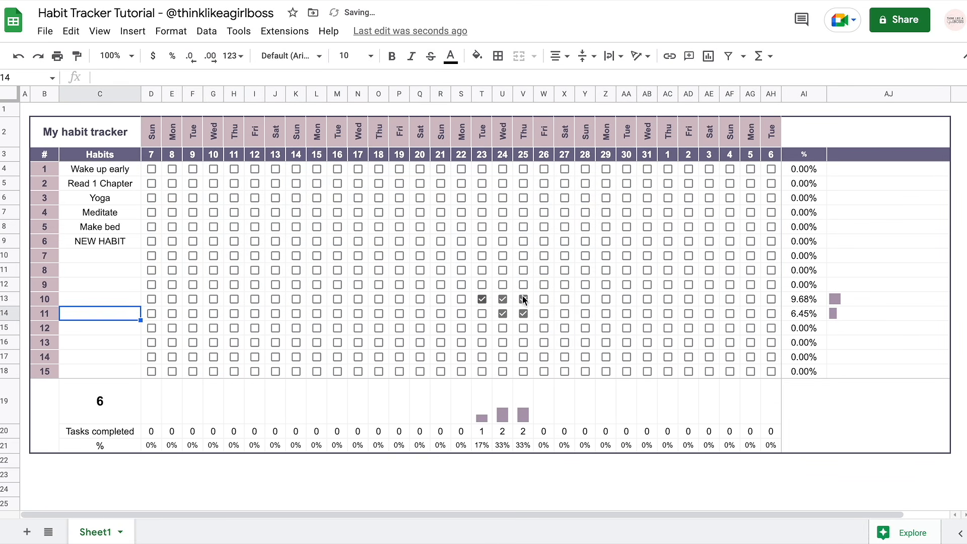
Check habit 10 for days 19 to 22, leaving its name cell empty
{"action": "left_click", "coordinate": [462, 299]}
{"action": "left_click", "coordinate": [440, 299]}
{"action": "left_click", "coordinate": [213, 256]}
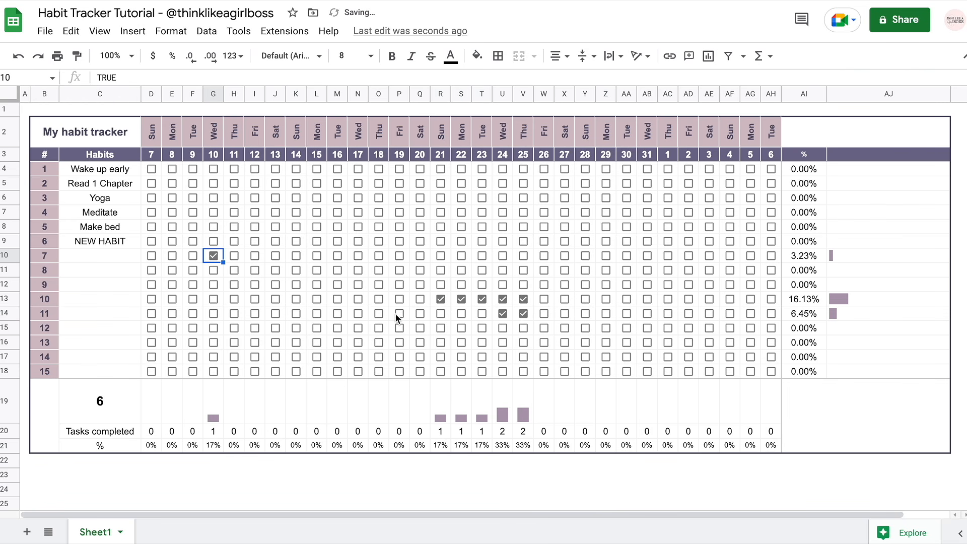
{"action": "left_click", "coordinate": [217, 256]}
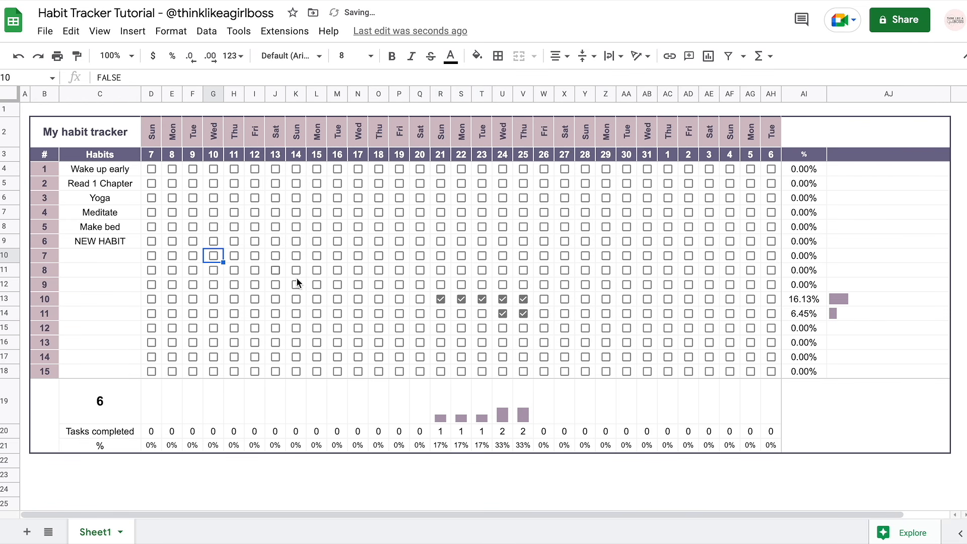
{"action": "left_click", "coordinate": [420, 300]}
{"action": "left_click", "coordinate": [399, 300]}
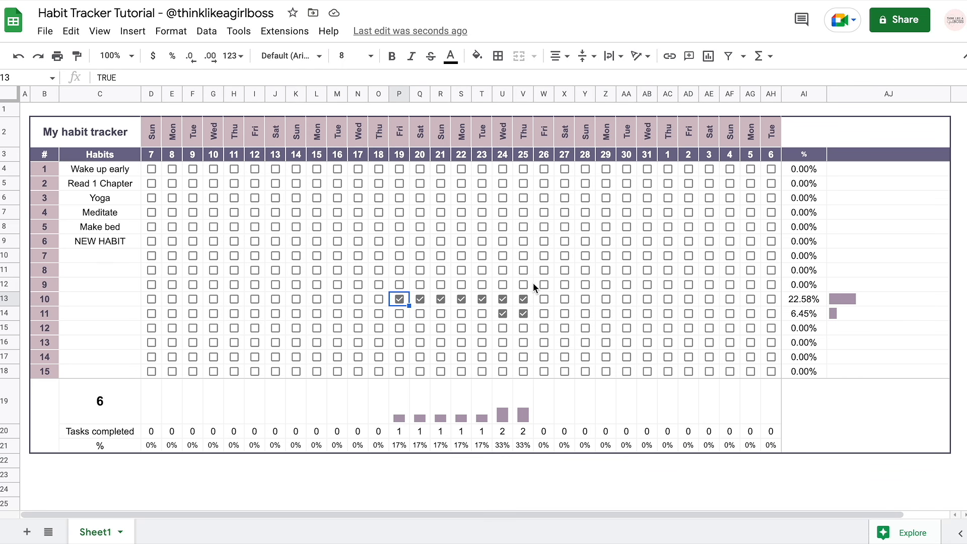
{"action": "left_click", "coordinate": [117, 303]}
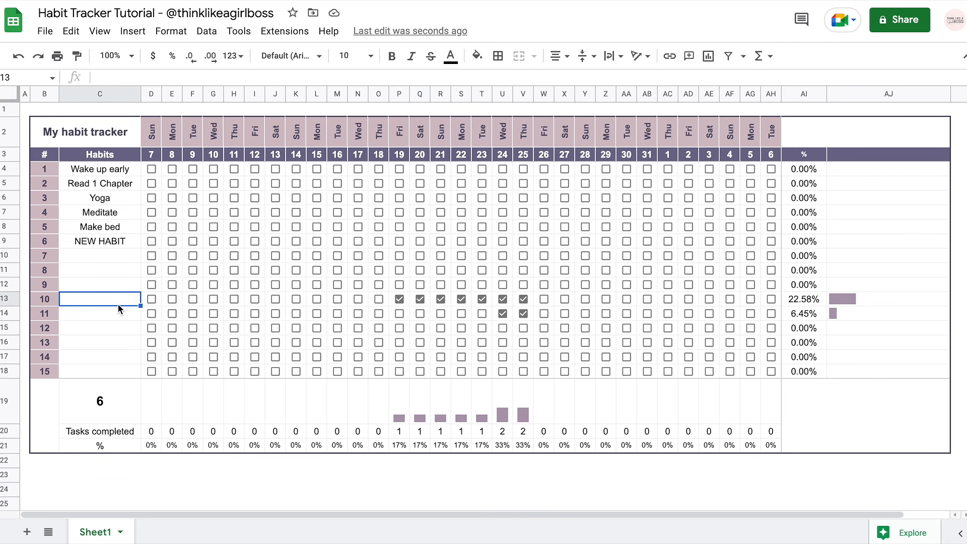
Uncheck habit 11 for days 24 and 25, and habit 10 for days 22 to 25
{"action": "left_click", "coordinate": [503, 314]}
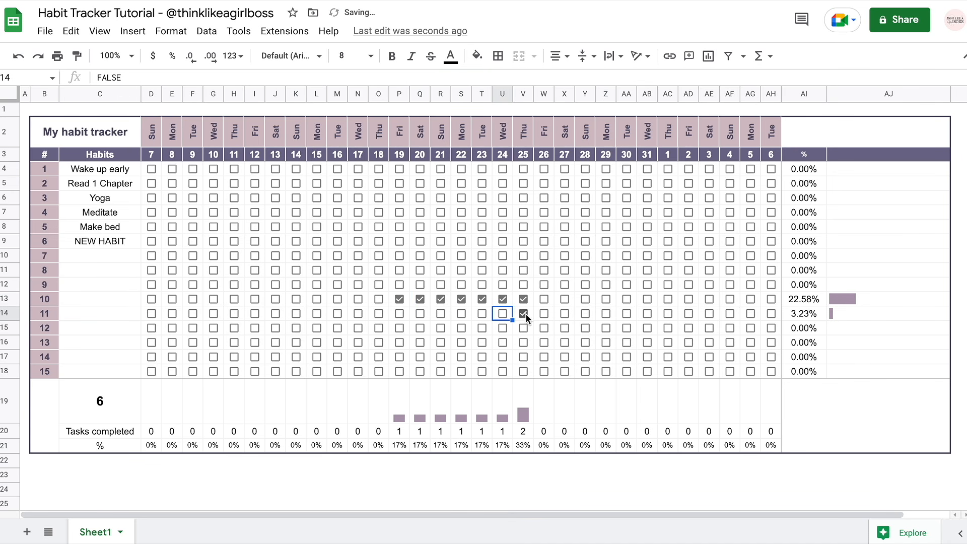
{"action": "left_click", "coordinate": [525, 314]}
{"action": "left_click", "coordinate": [525, 299]}
{"action": "left_click", "coordinate": [501, 299]}
{"action": "left_click", "coordinate": [482, 299]}
{"action": "left_click", "coordinate": [460, 300]}
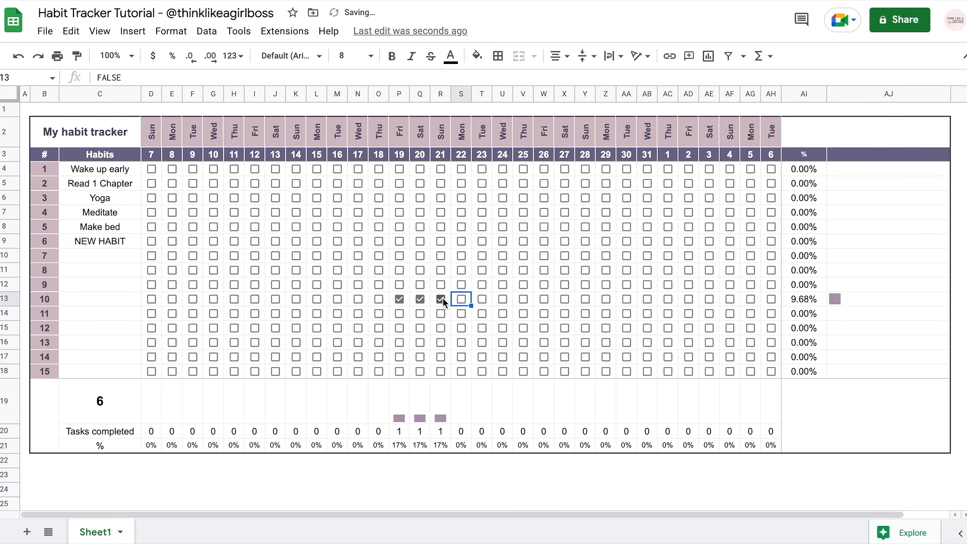
Check unnamed habit 12 for days 16, 22 and 23, and unnamed habit 13 for days 16, 25 and 26
{"action": "left_click", "coordinate": [462, 328]}
{"action": "left_click", "coordinate": [482, 328]}
{"action": "left_click", "coordinate": [523, 343]}
{"action": "left_click", "coordinate": [545, 343]}
{"action": "left_click", "coordinate": [337, 328]}
{"action": "left_click", "coordinate": [337, 342]}
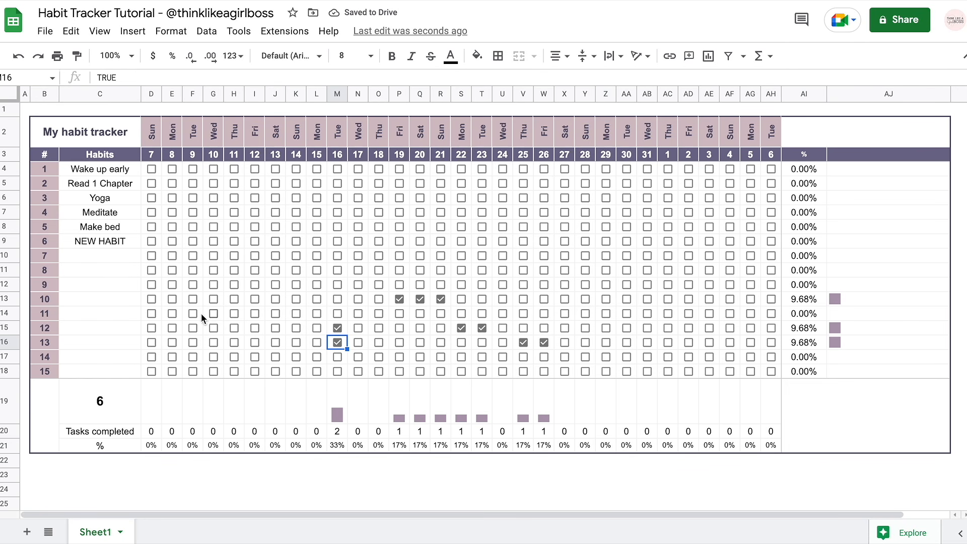
Start a conditional formatting rule on the habit names C4:C18 with the condition "Custom formula is"
{"action": "left_click_drag", "start_coordinate": [119, 170], "coordinate": [119, 371]}
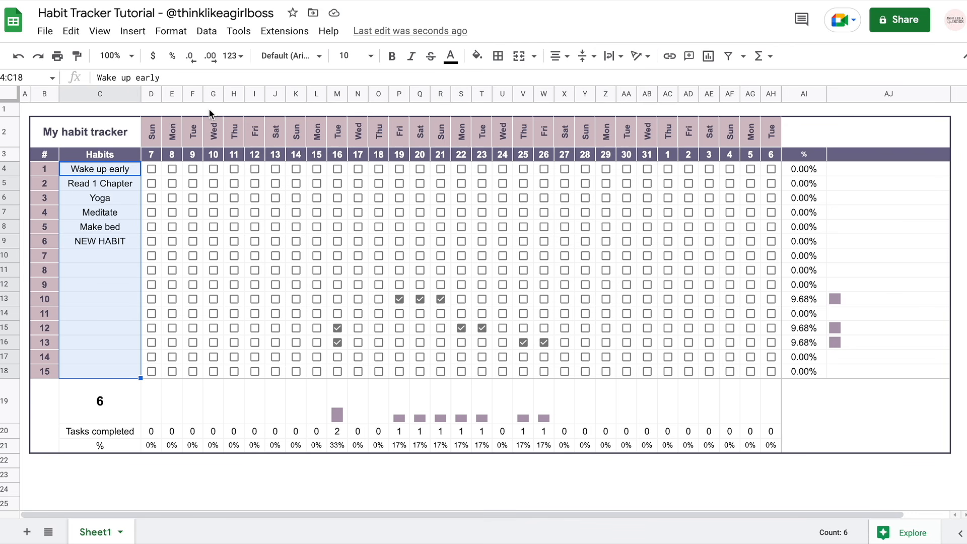
{"action": "left_click", "coordinate": [170, 31]}
{"action": "left_click", "coordinate": [222, 260]}
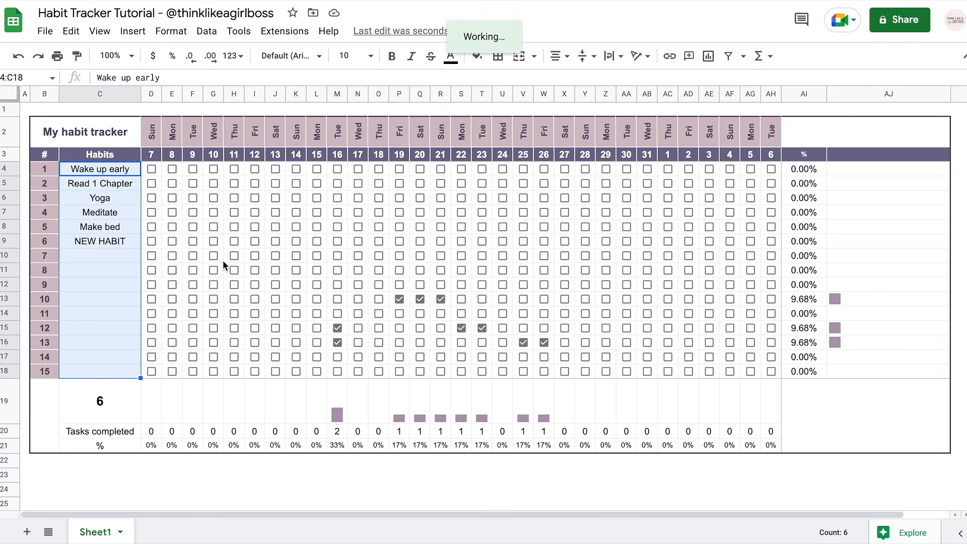
{"action": "left_click", "coordinate": [870, 244]}
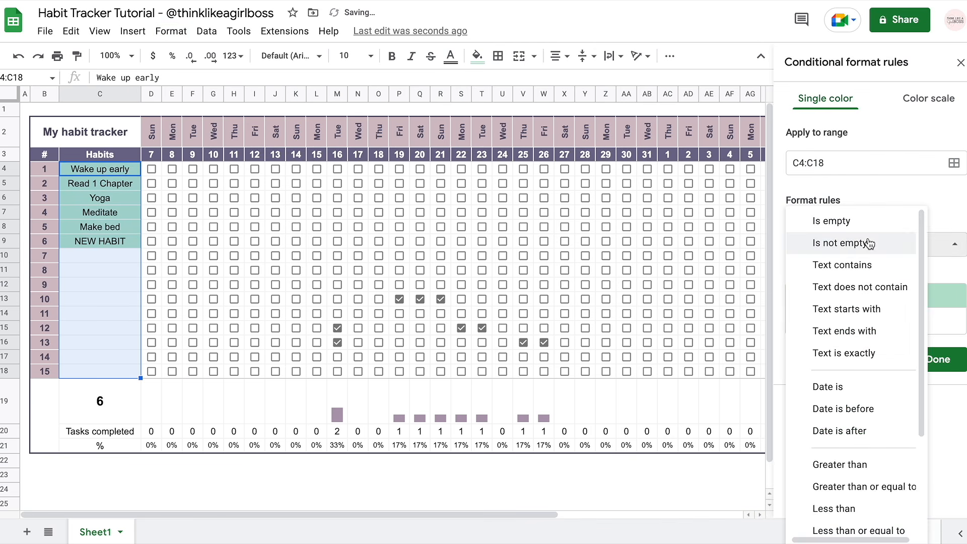
{"action": "left_click", "coordinate": [943, 246]}
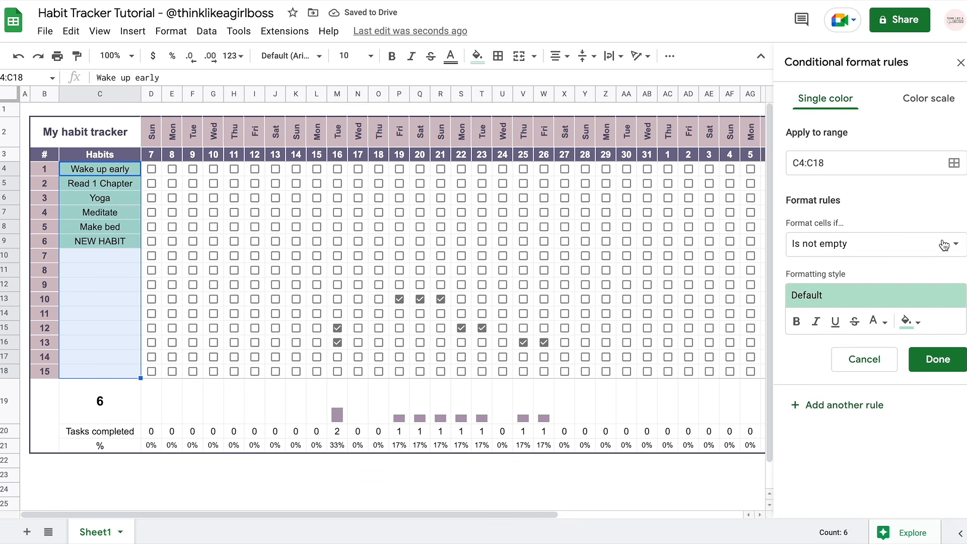
{"action": "left_click", "coordinate": [853, 245]}
{"action": "scroll", "coordinate": [851, 444], "scroll_direction": "down", "scroll_amount": 3}
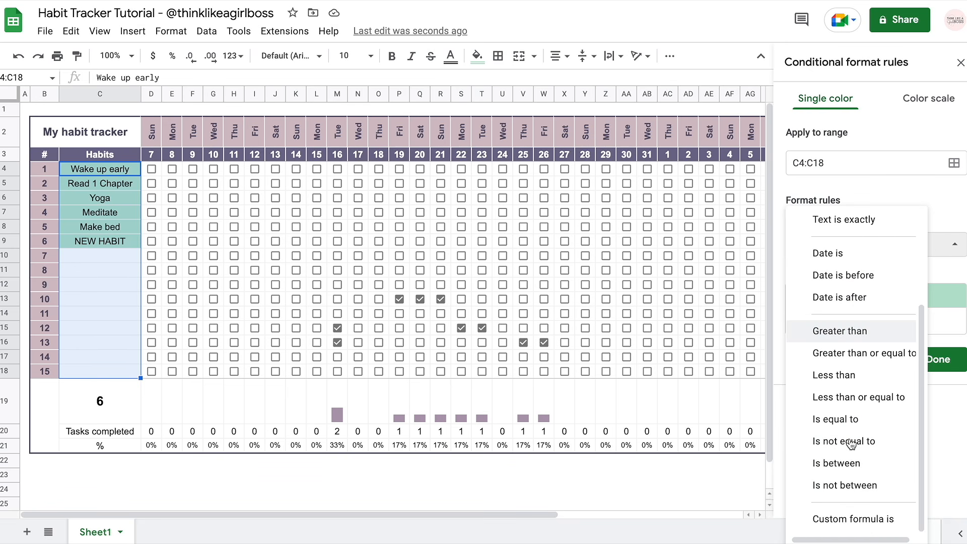
{"action": "left_click", "coordinate": [864, 524]}
Enter =AND(C4="",AI4>0%) as the rule's custom formula
{"action": "left_click", "coordinate": [826, 270]}
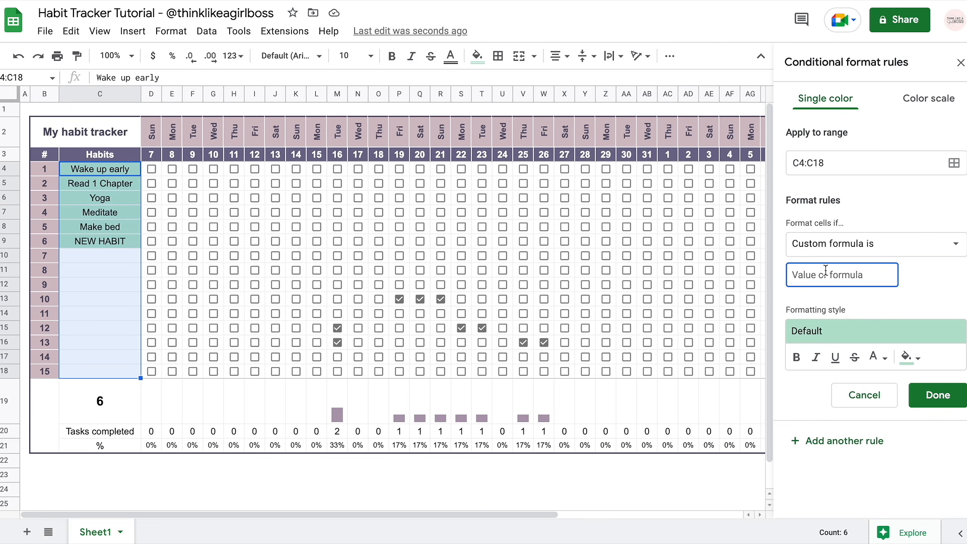
{"action": "type", "text": "=AND(C4"}
{"action": "type", "text": "=\"\""}
{"action": "type", "text": ",AI"}
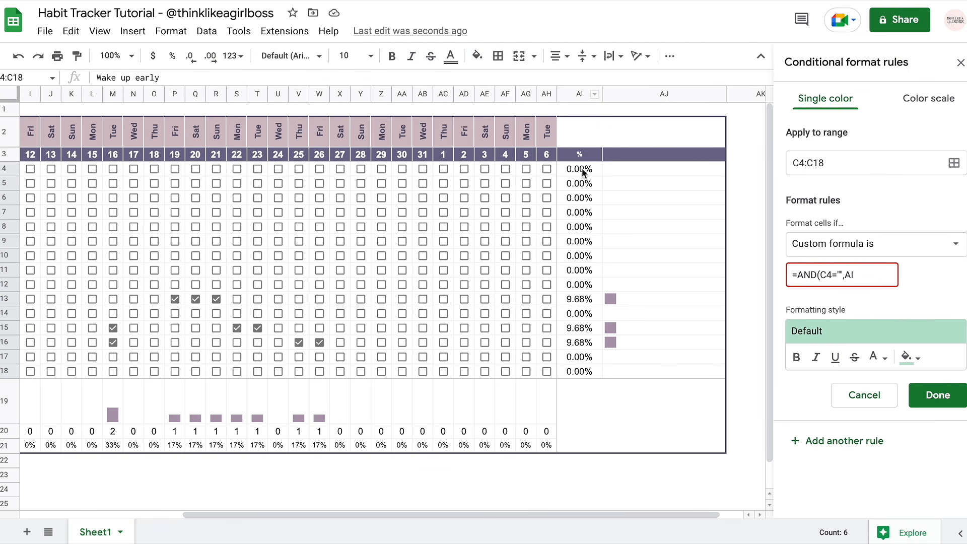
{"action": "type", "text": "4>0%)"}
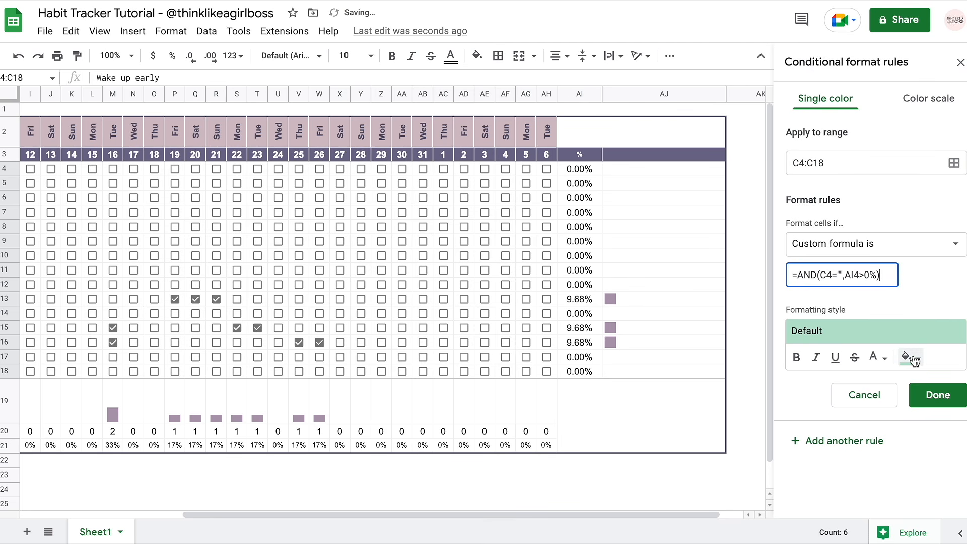
Set the conditional formatting rule's fill color to red
{"action": "left_click", "coordinate": [909, 356]}
{"action": "left_click", "coordinate": [786, 215]}
{"action": "scroll", "coordinate": [635, 271], "scroll_direction": "left", "scroll_amount": 4}
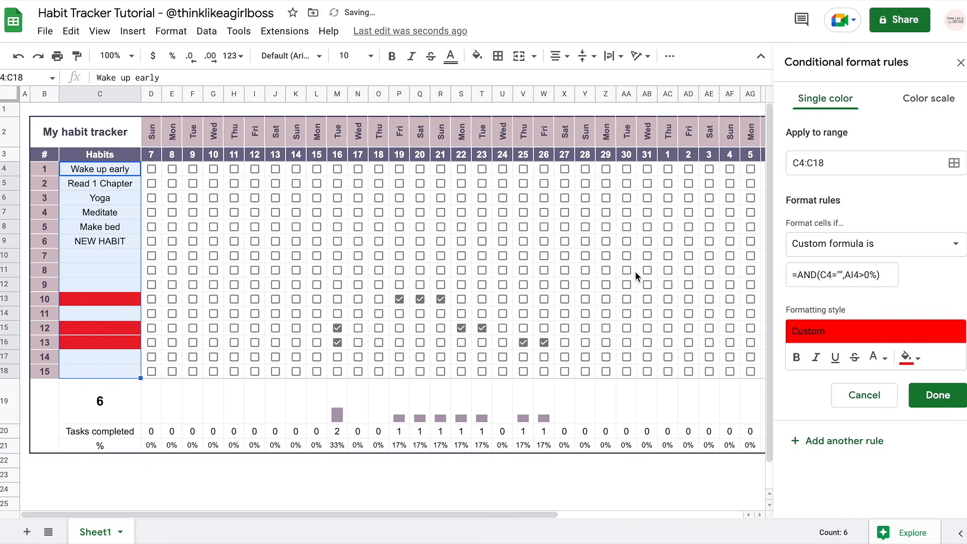
Review the rule's range and formula against the percentage column, then save the rule and close the conditional formatting settings
{"action": "left_click", "coordinate": [873, 162]}
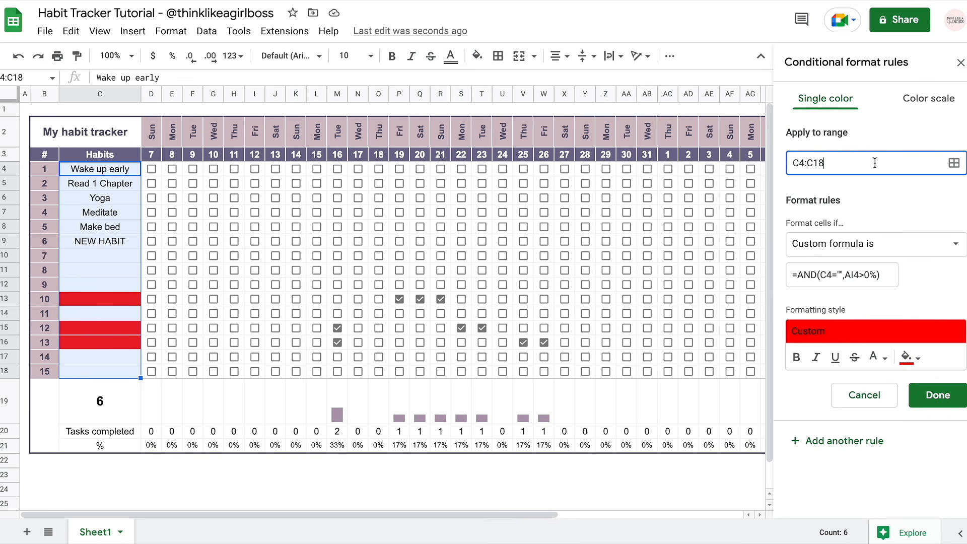
{"action": "left_click", "coordinate": [828, 275]}
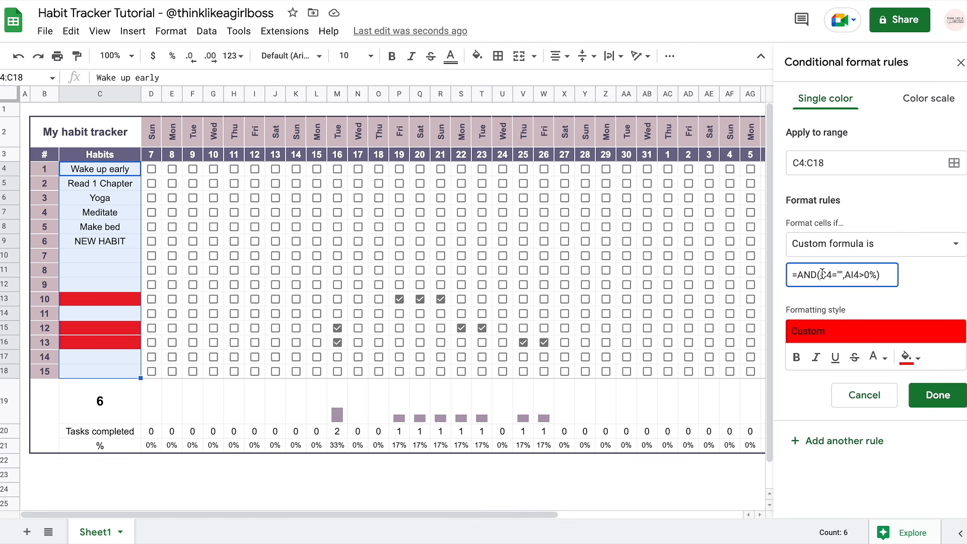
{"action": "left_click_drag", "start_coordinate": [823, 275], "coordinate": [845, 275]}
{"action": "left_click", "coordinate": [842, 275]}
{"action": "scroll", "coordinate": [453, 237], "scroll_direction": "right", "scroll_amount": 5}
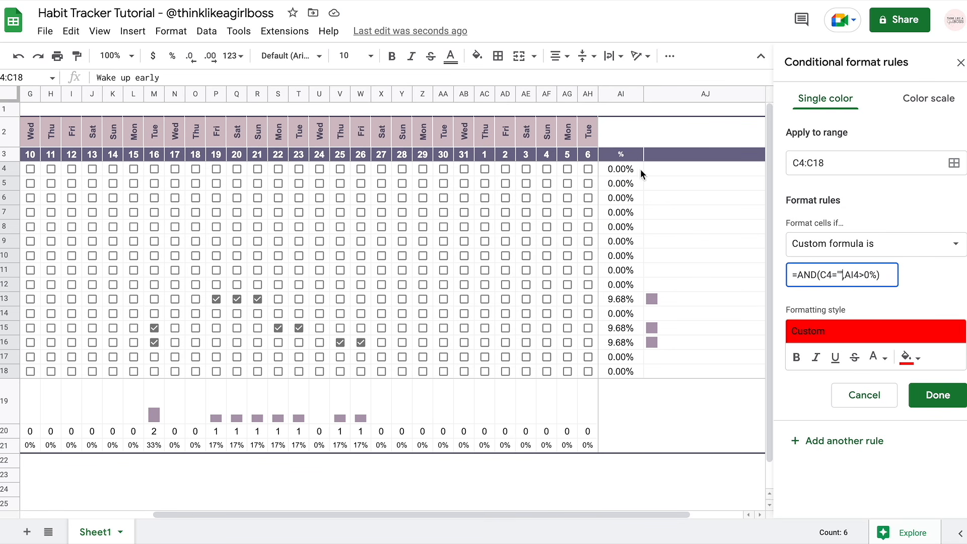
{"action": "left_click", "coordinate": [938, 395]}
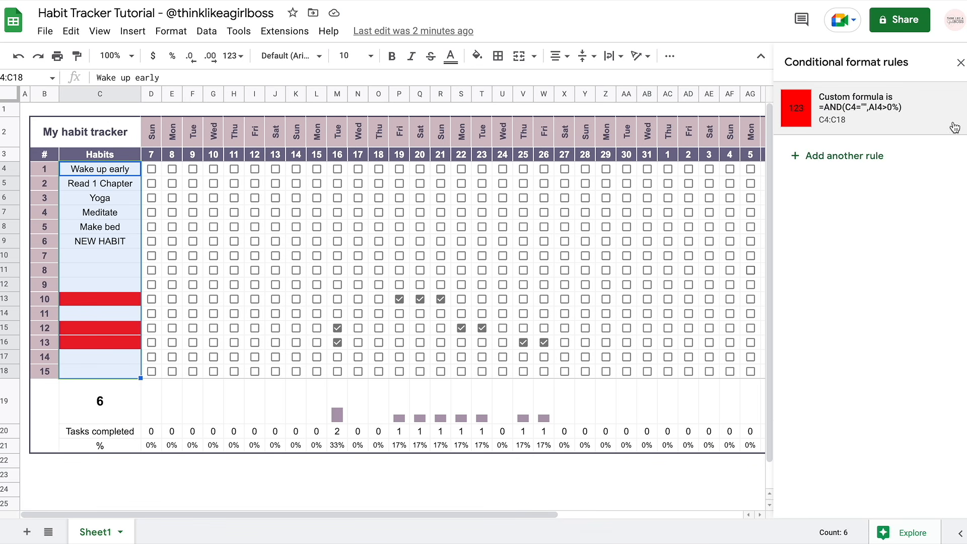
{"action": "left_click", "coordinate": [961, 63]}
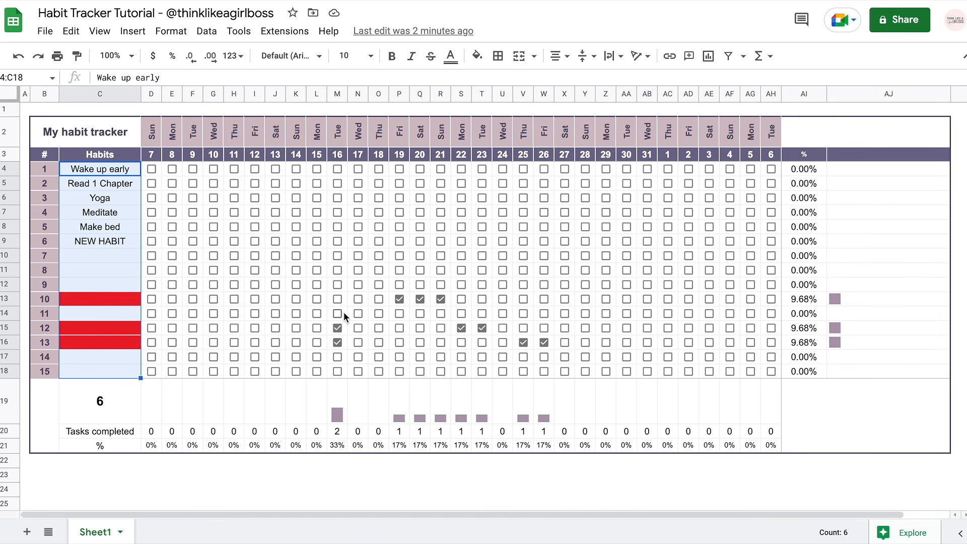
Untick every checked day in the unnamed habit rows numbered 10, 12 and 13
{"action": "left_click", "coordinate": [337, 327]}
{"action": "left_click", "coordinate": [337, 342]}
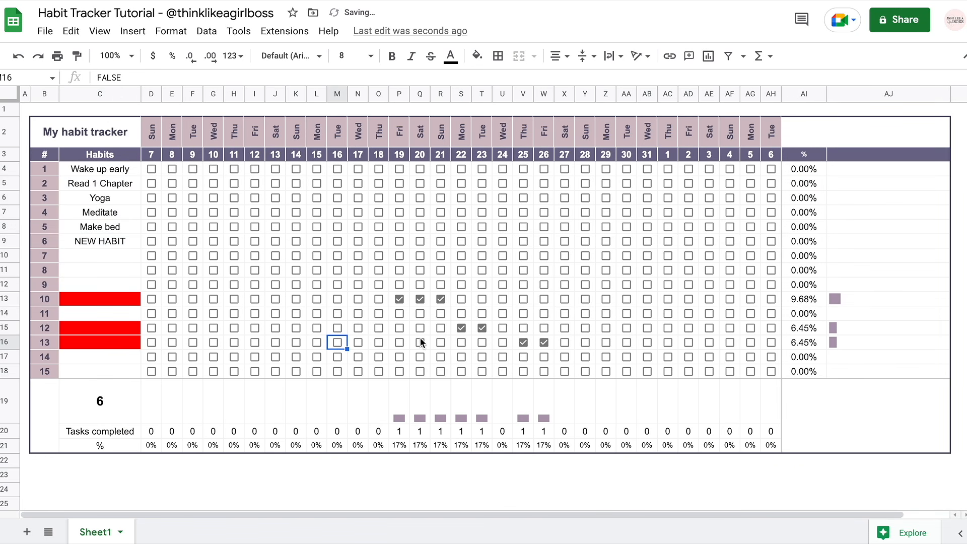
{"action": "left_click", "coordinate": [520, 343]}
{"action": "left_click", "coordinate": [542, 343]}
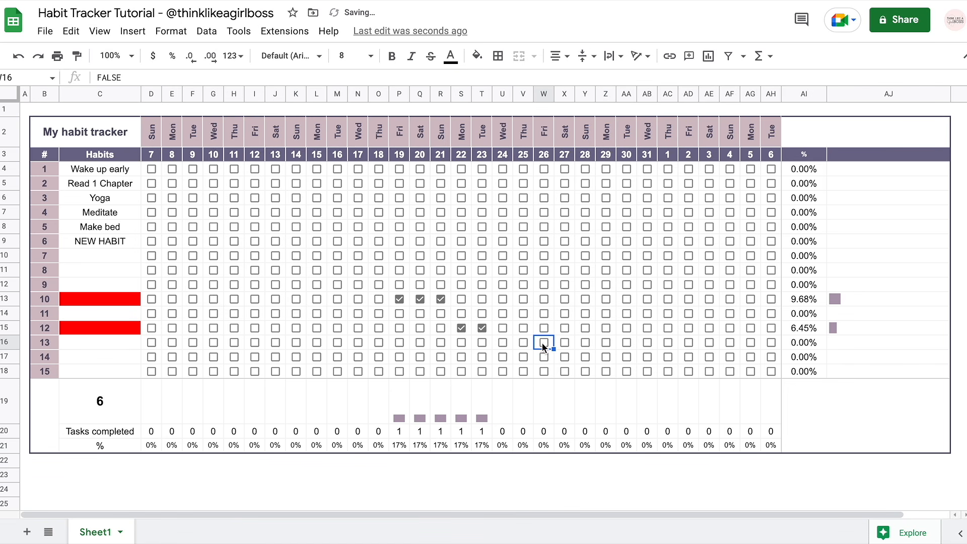
{"action": "left_click", "coordinate": [482, 328]}
{"action": "left_click", "coordinate": [461, 327]}
{"action": "left_click", "coordinate": [441, 299]}
{"action": "left_click", "coordinate": [421, 299]}
{"action": "left_click", "coordinate": [401, 299]}
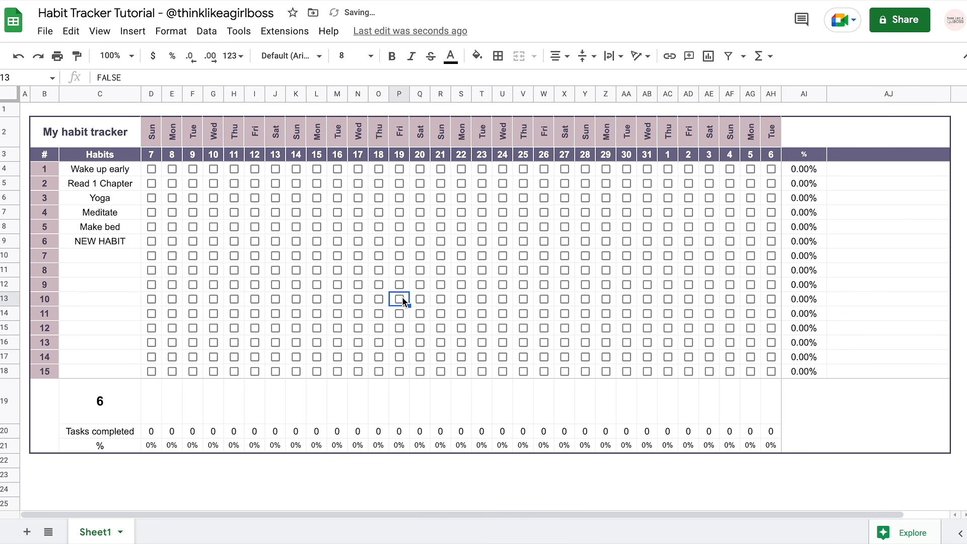
{"action": "left_click", "coordinate": [336, 285]}
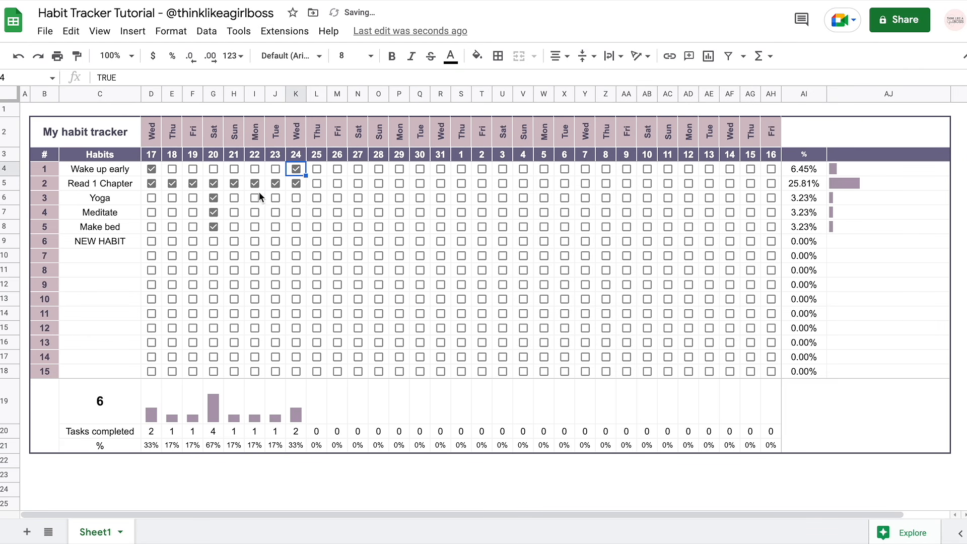
Tick Yoga for day 22 and Meditate for days 22 through 25
{"action": "left_click", "coordinate": [255, 197]}
{"action": "left_click", "coordinate": [256, 212]}
{"action": "left_click", "coordinate": [275, 212]}
{"action": "left_click", "coordinate": [296, 212]}
{"action": "left_click", "coordinate": [316, 213]}
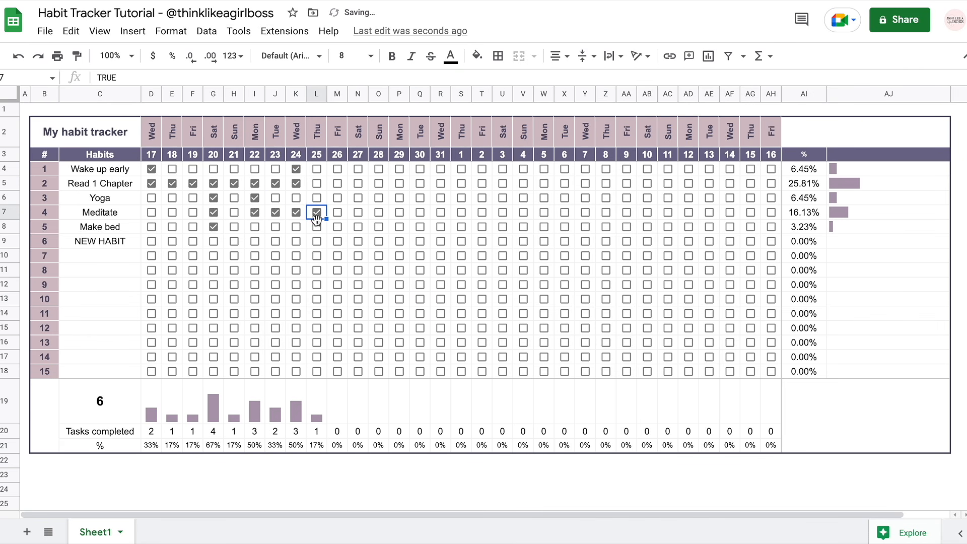
Tick the Make bed habit for days 25 through 29 and for day 22
{"action": "left_click", "coordinate": [316, 227]}
{"action": "left_click", "coordinate": [337, 227]}
{"action": "left_click", "coordinate": [358, 227]}
{"action": "left_click", "coordinate": [379, 227]}
{"action": "left_click", "coordinate": [399, 227]}
{"action": "left_click", "coordinate": [255, 227]}
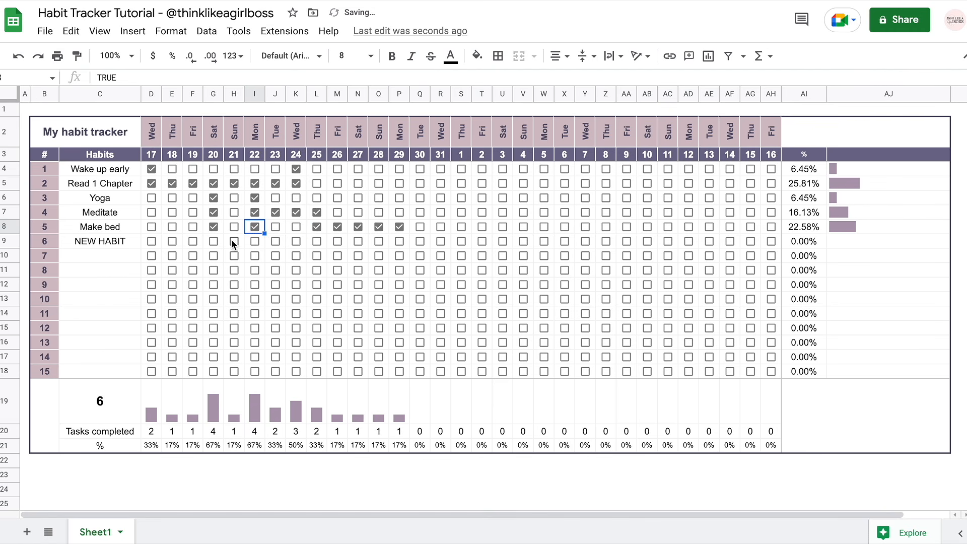
Tick the NEW HABIT row for days 21, 22 and 23
{"action": "left_click", "coordinate": [234, 242]}
{"action": "left_click", "coordinate": [253, 242]}
{"action": "left_click", "coordinate": [275, 244]}
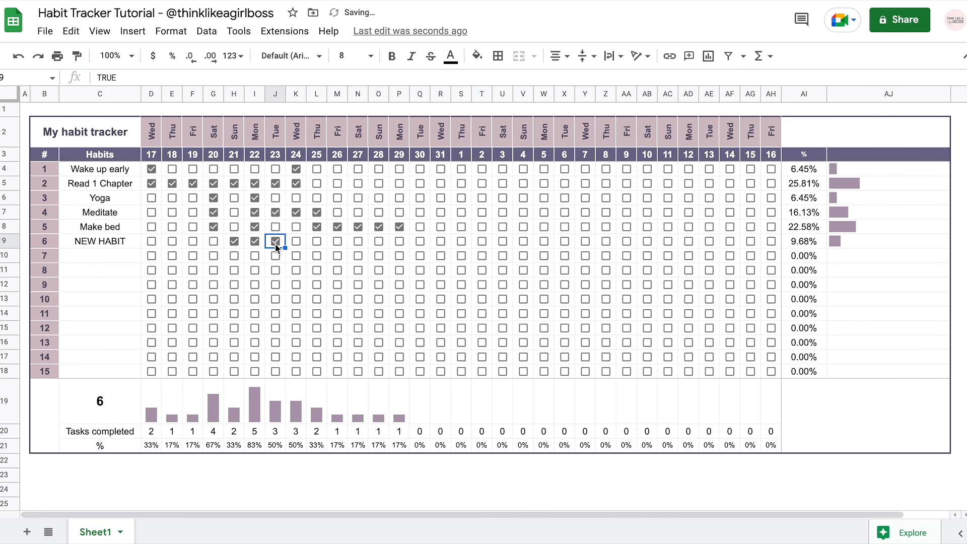